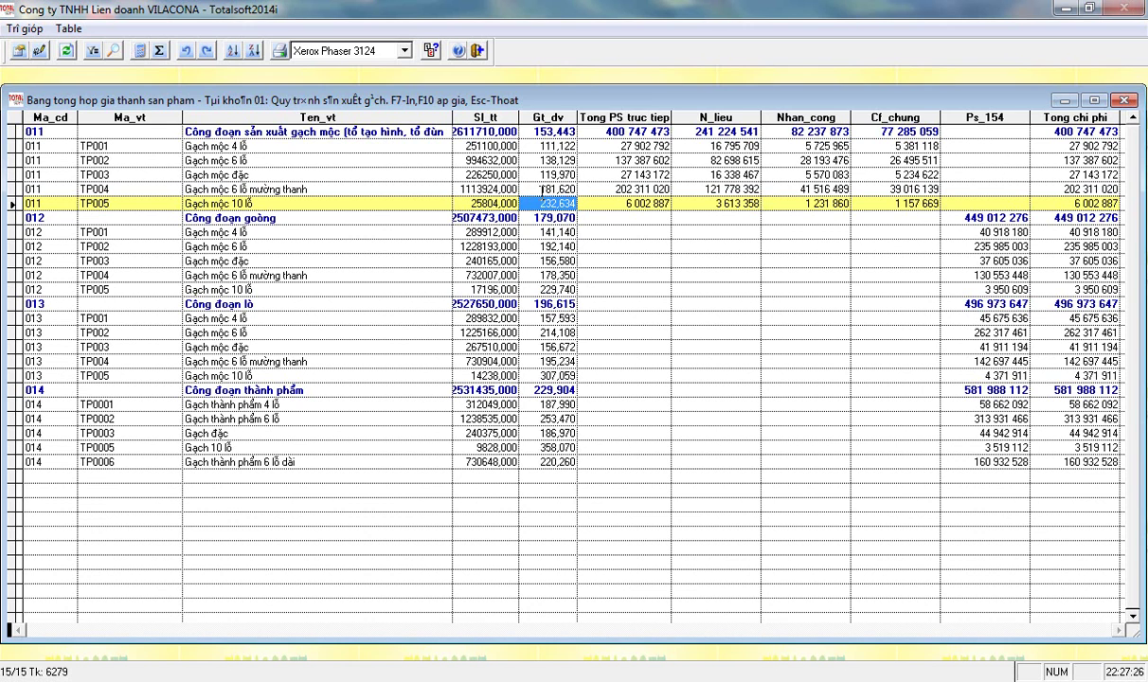
- Leave the product cost summary, open the average price calculation (Tính giá trung bình) and set its start year to 2015
key("Escape")
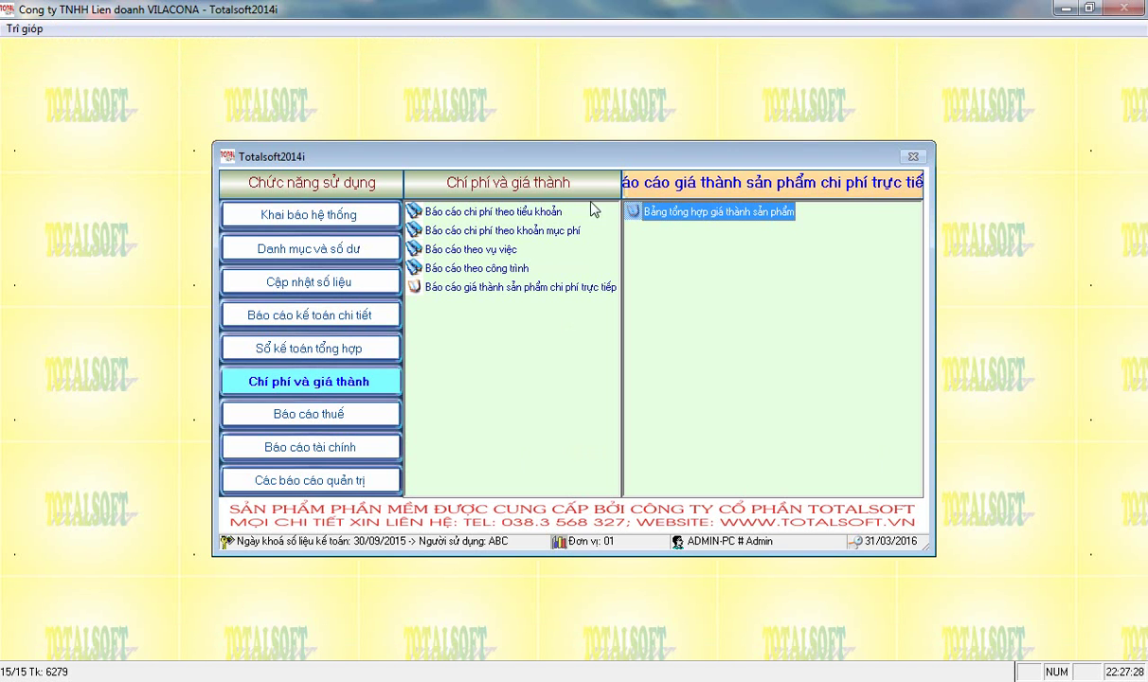
left_click(332, 288)
left_click(454, 287)
left_click(661, 271)
type("2015")
key("Return")
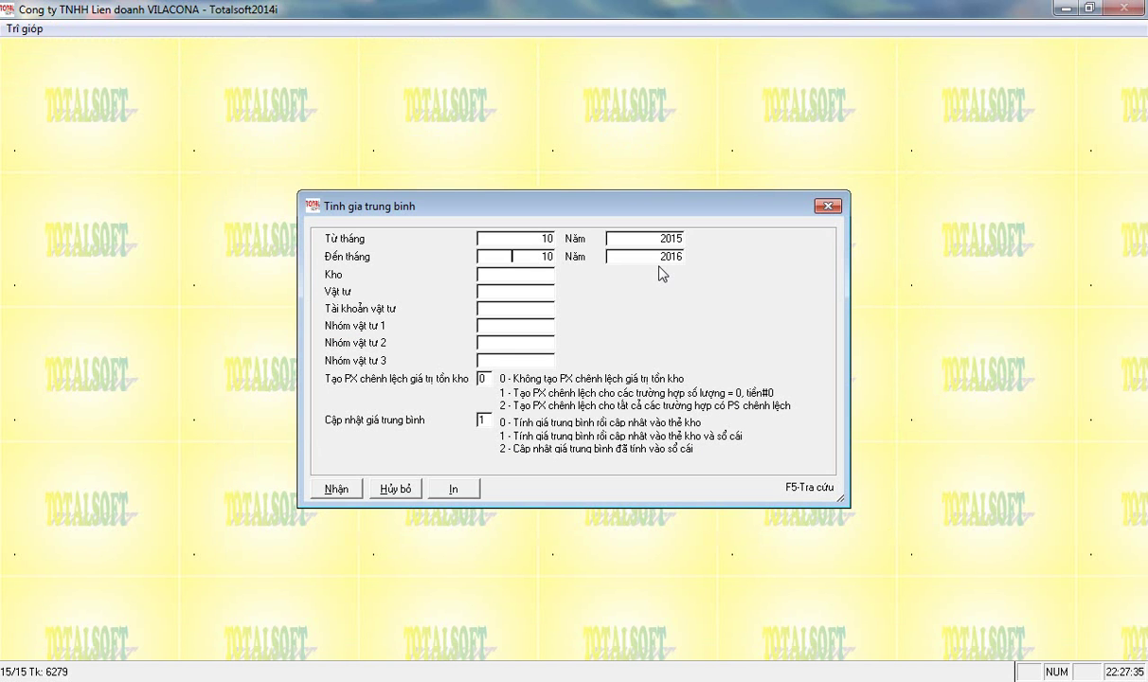
- Set the end year to 2015 and run the average price calculation with the remaining settings at their defaults
key("Return")
type("2015")
key("Return")
key("Return")
key("Return")
key("Return")
key("Return")
key("Return")
key("Return")
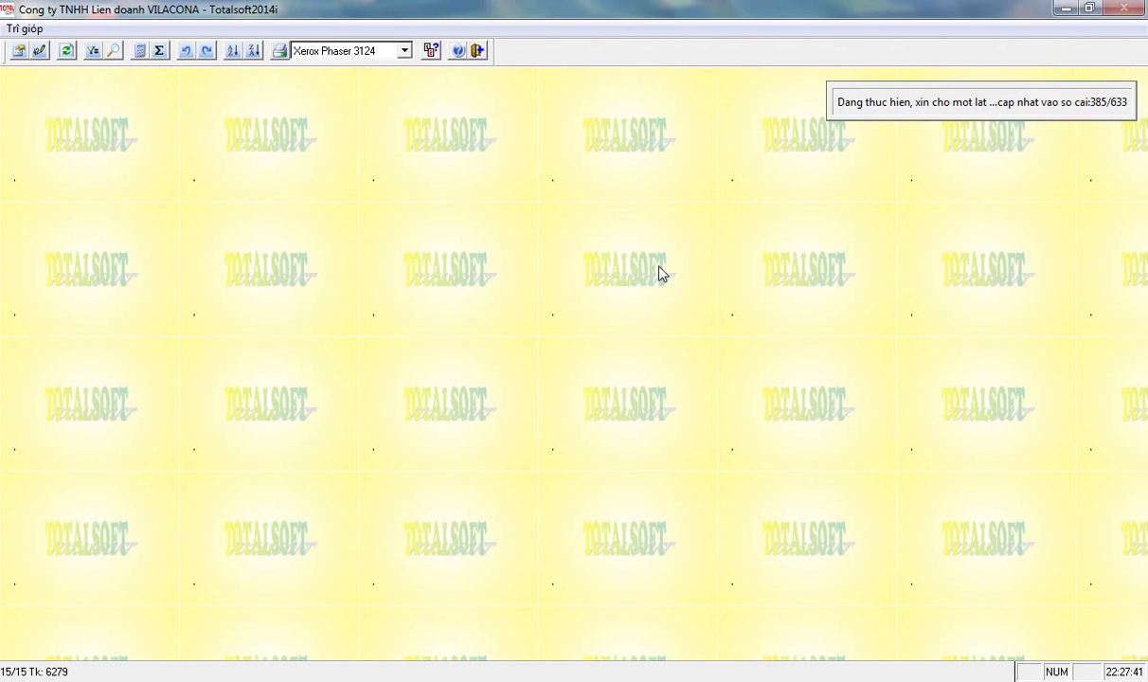
key("Return")
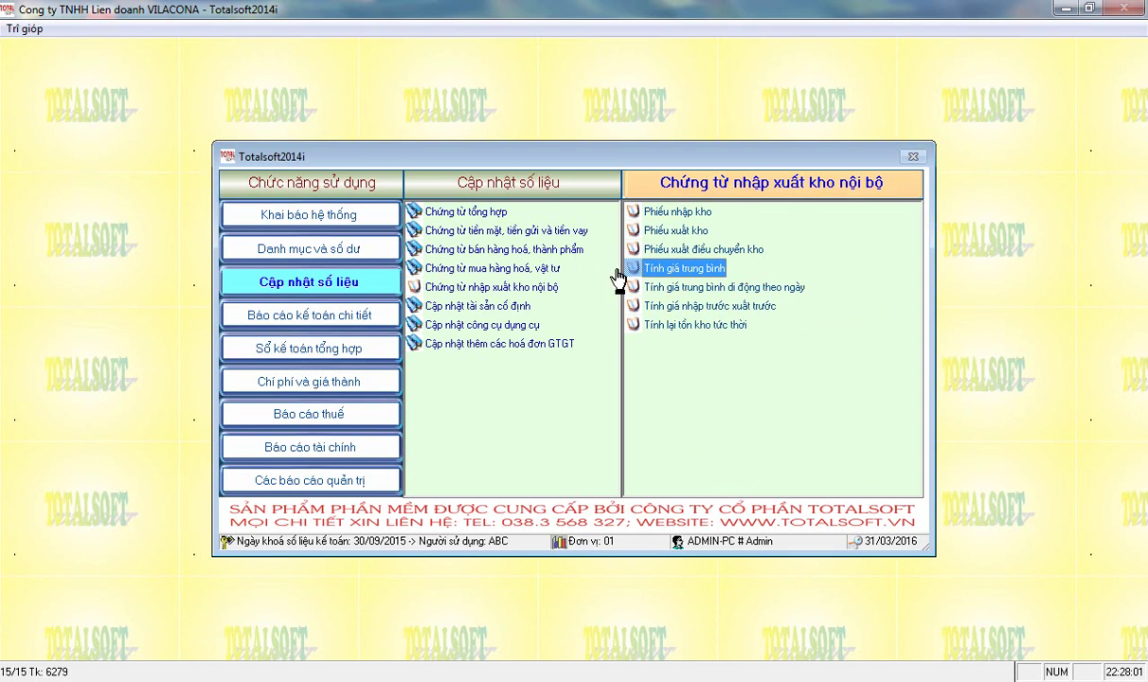
- Open the account trial balance (Bảng cân đối số ps của các tài khoản) with the default settings
left_click(317, 451)
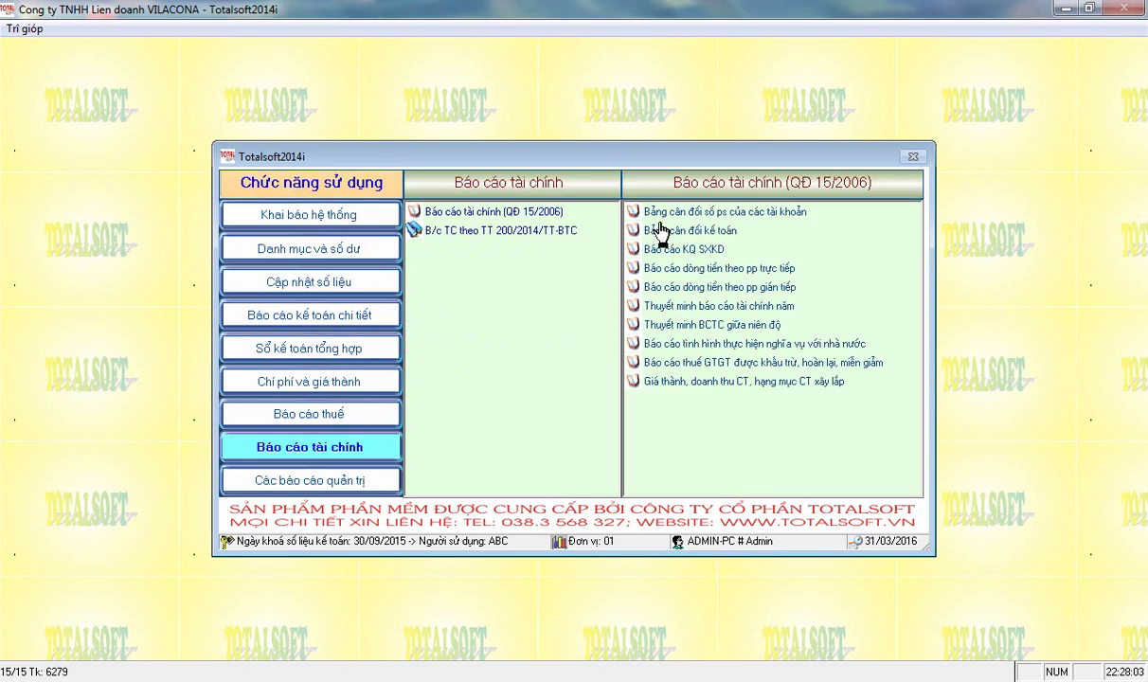
left_click(676, 212)
key("Return")
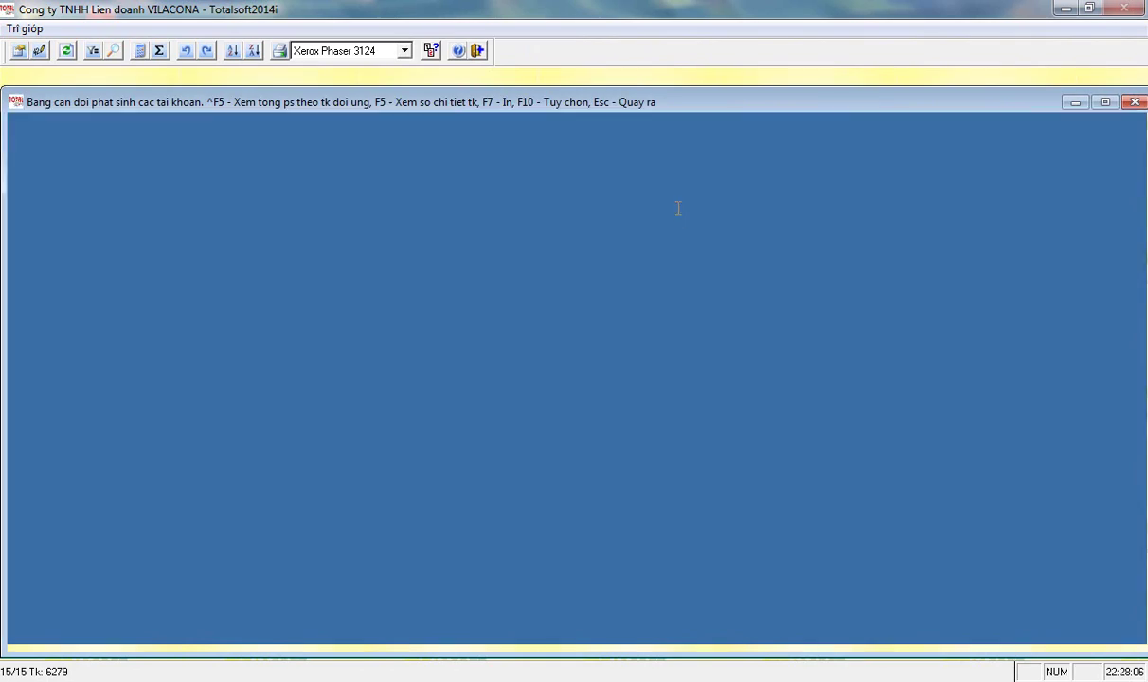
- Examine the period debit and credit amounts of account 1541 in the trial balance, and close the report
scroll(511, 364, "down", 6)
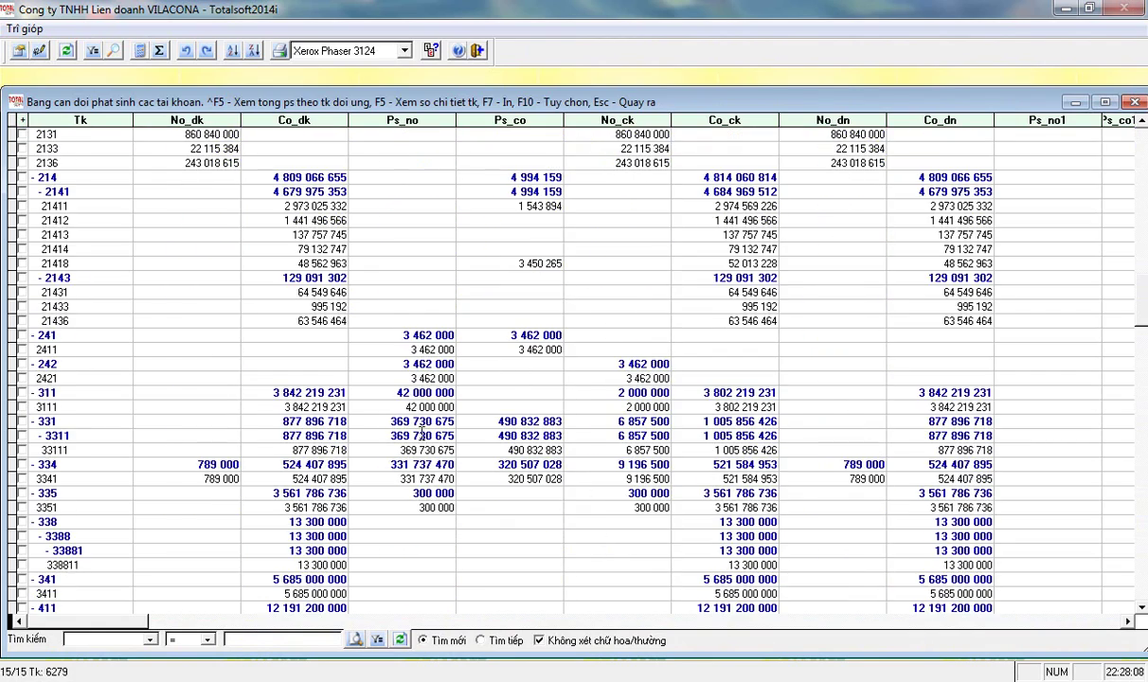
scroll(374, 381, "up", 3)
scroll(374, 382, "up", 5)
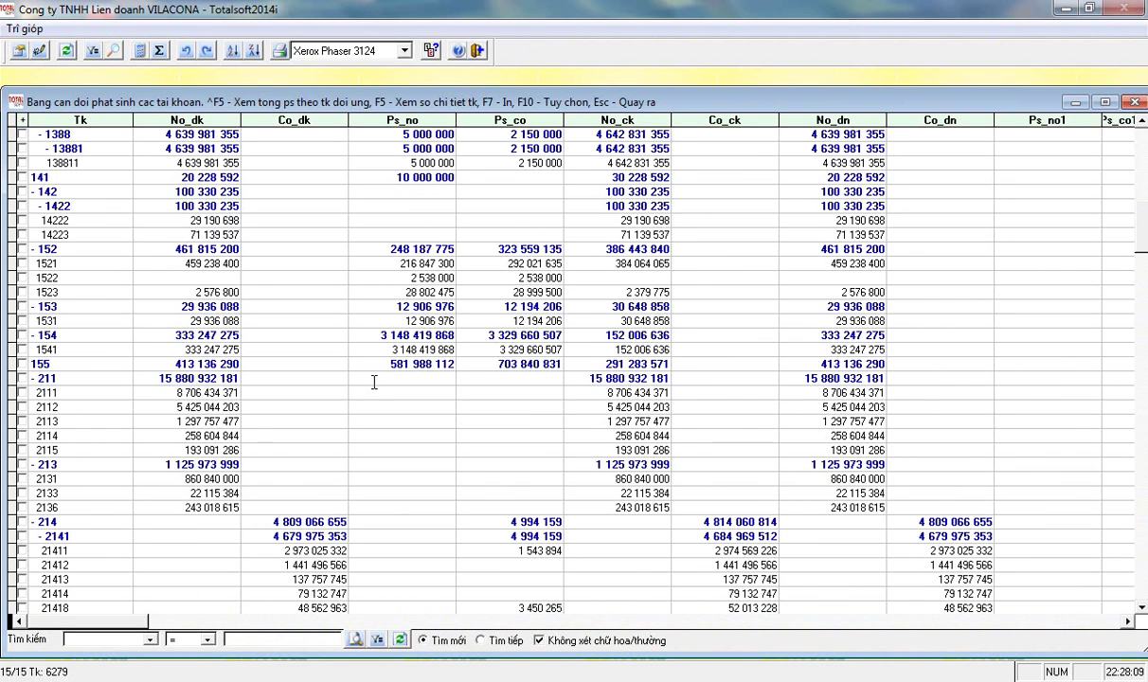
left_click(110, 349)
left_click(417, 350)
left_click(541, 350)
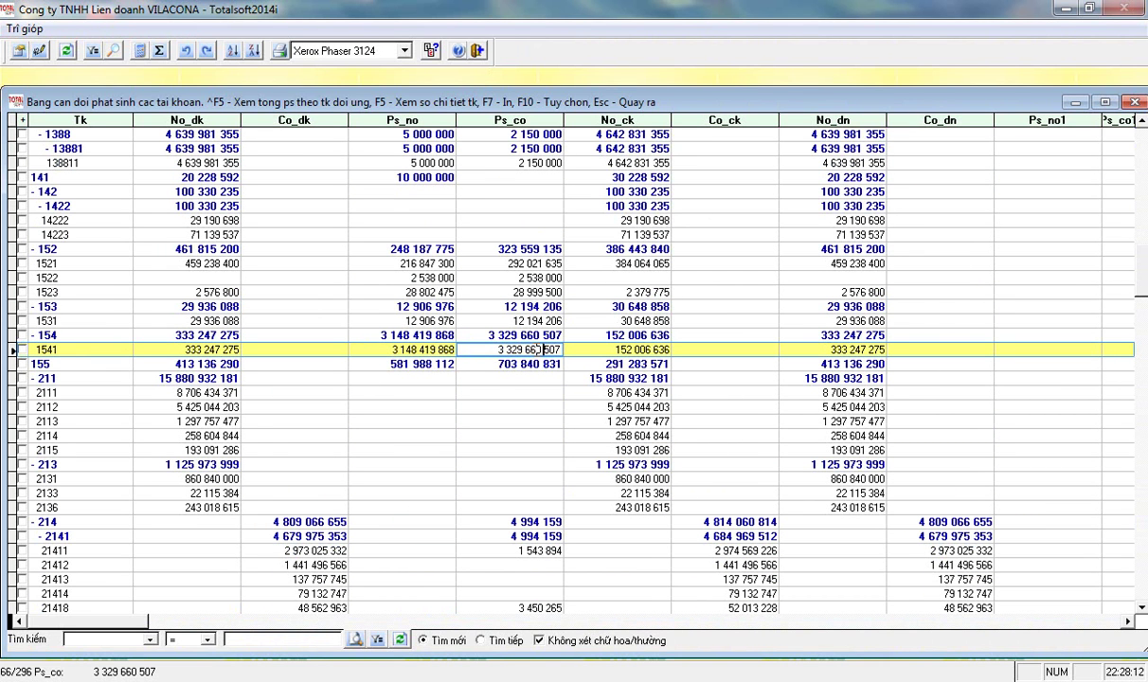
left_click(413, 348)
scroll(398, 417, "down", 12)
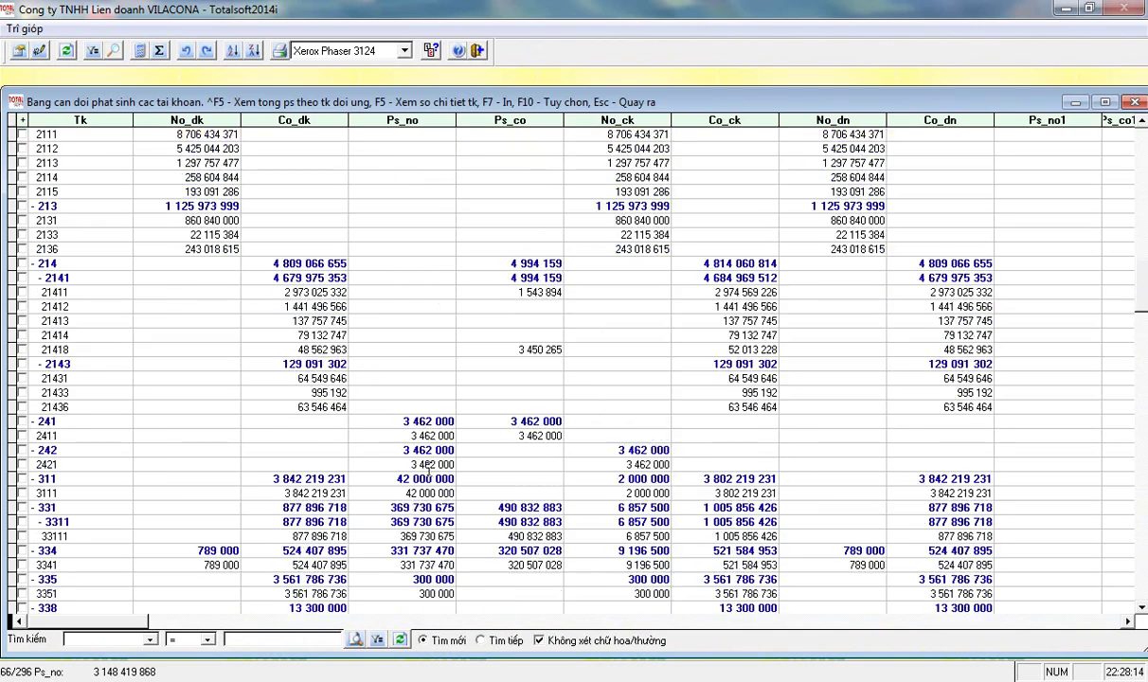
scroll(426, 445, "down", 3)
key("Escape")
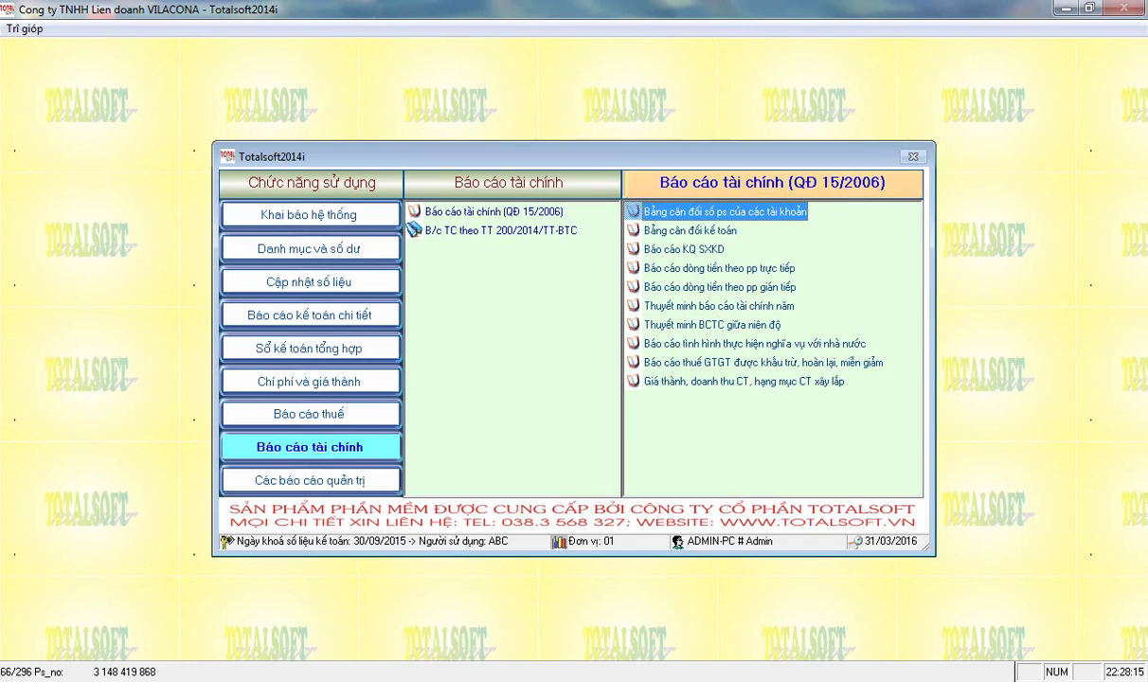
- Generate the product cost summary (Bảng tổng hợp giá thành sản phẩm) for 01/10/2015 to 31/10/2015
left_click(285, 276)
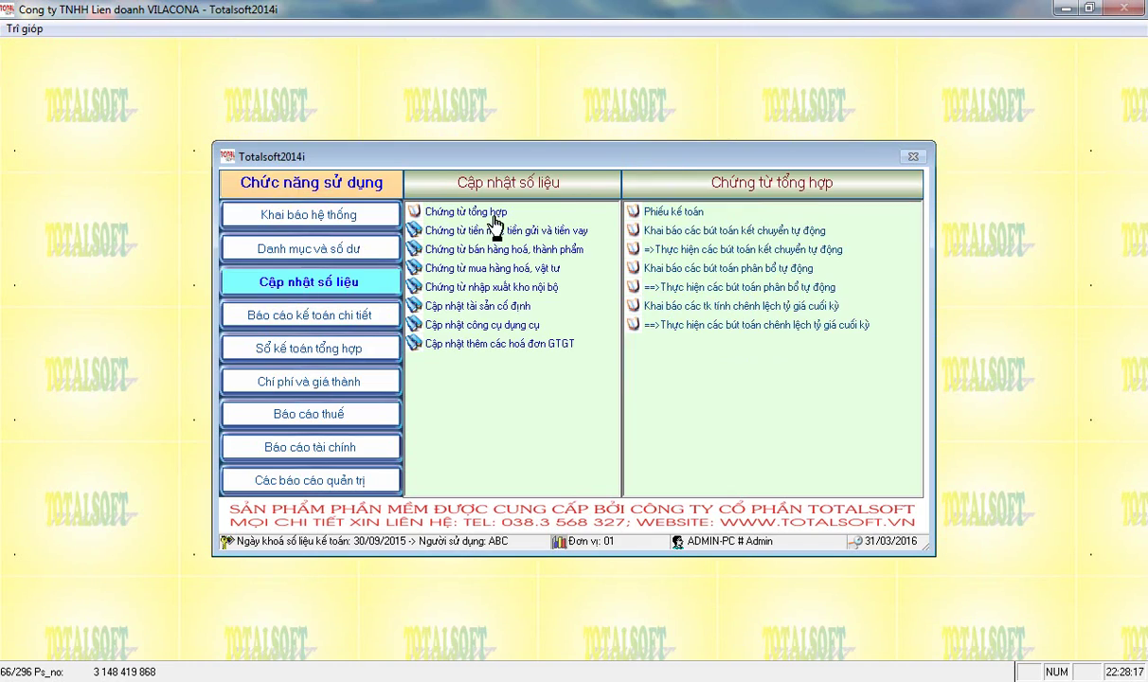
left_click(309, 381)
left_click(483, 287)
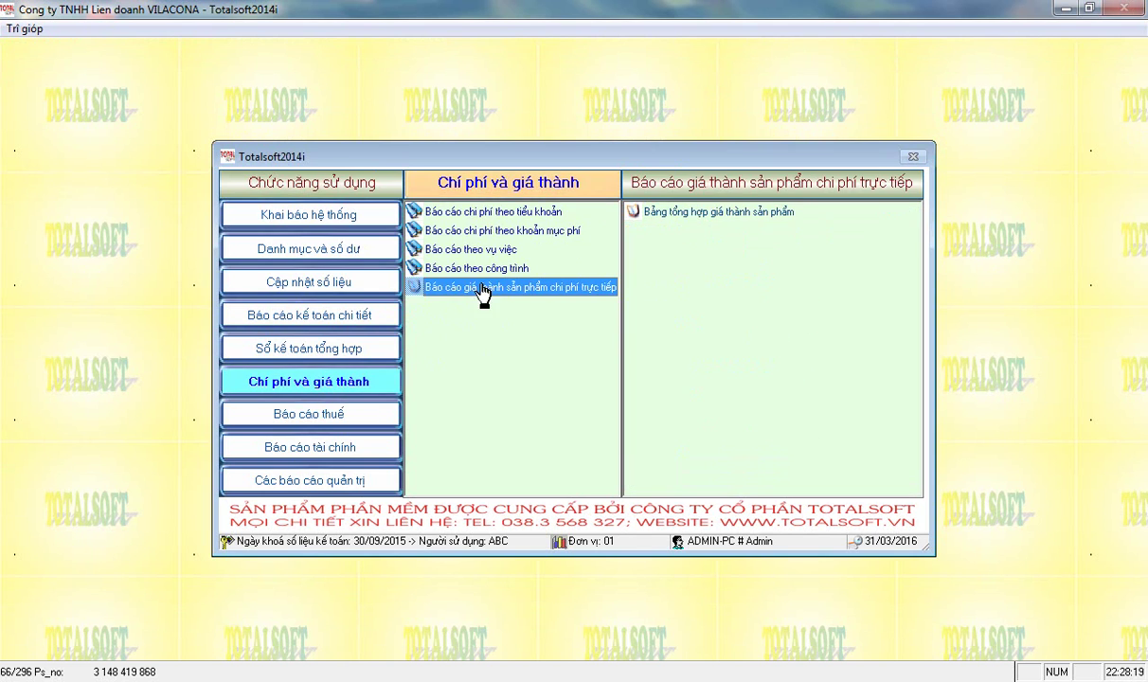
double_click(723, 216)
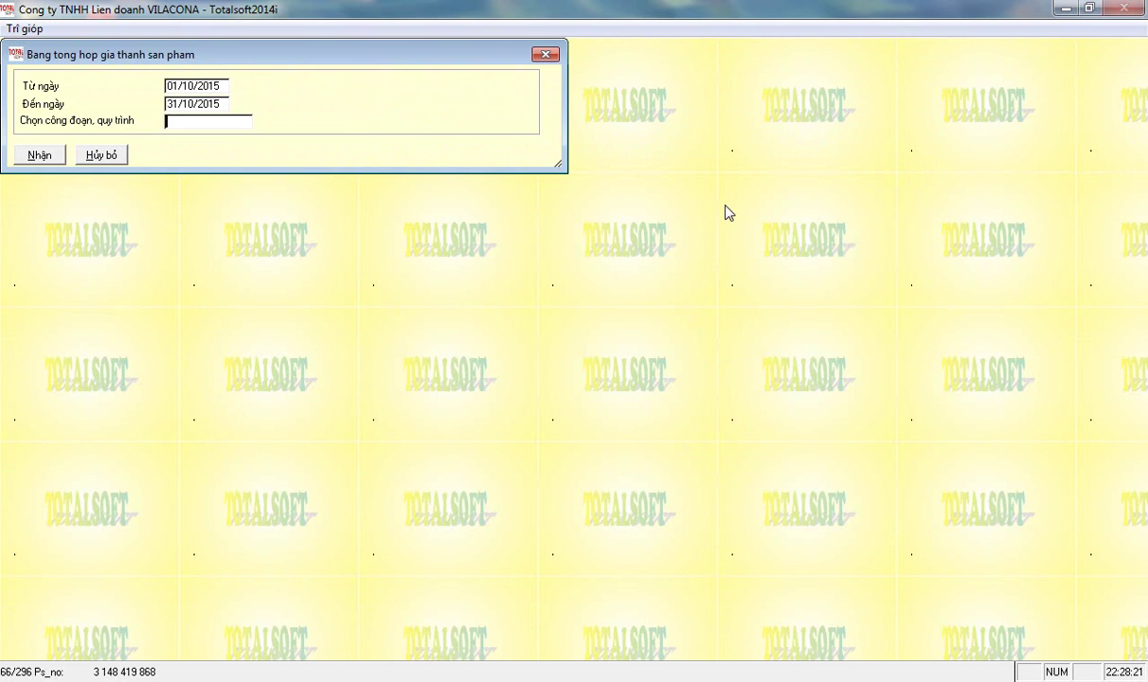
key("Return")
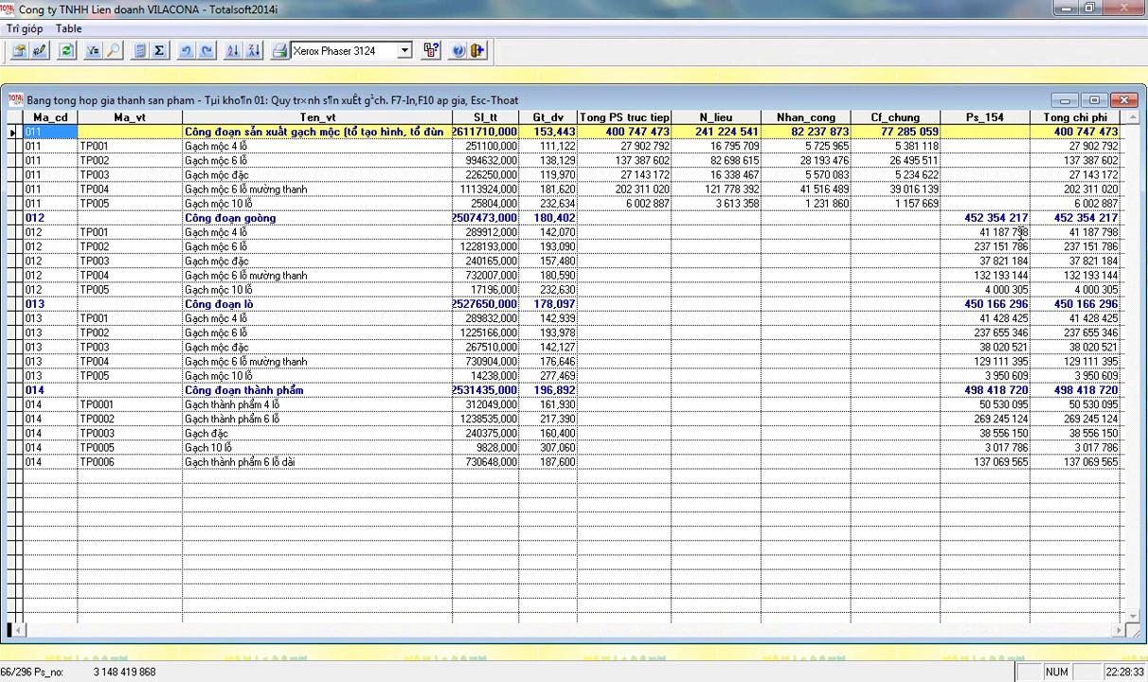
- Check the Ps_154 amounts of stage 012 and its products TP001 to TP005, and close the cost summary
left_click(957, 220)
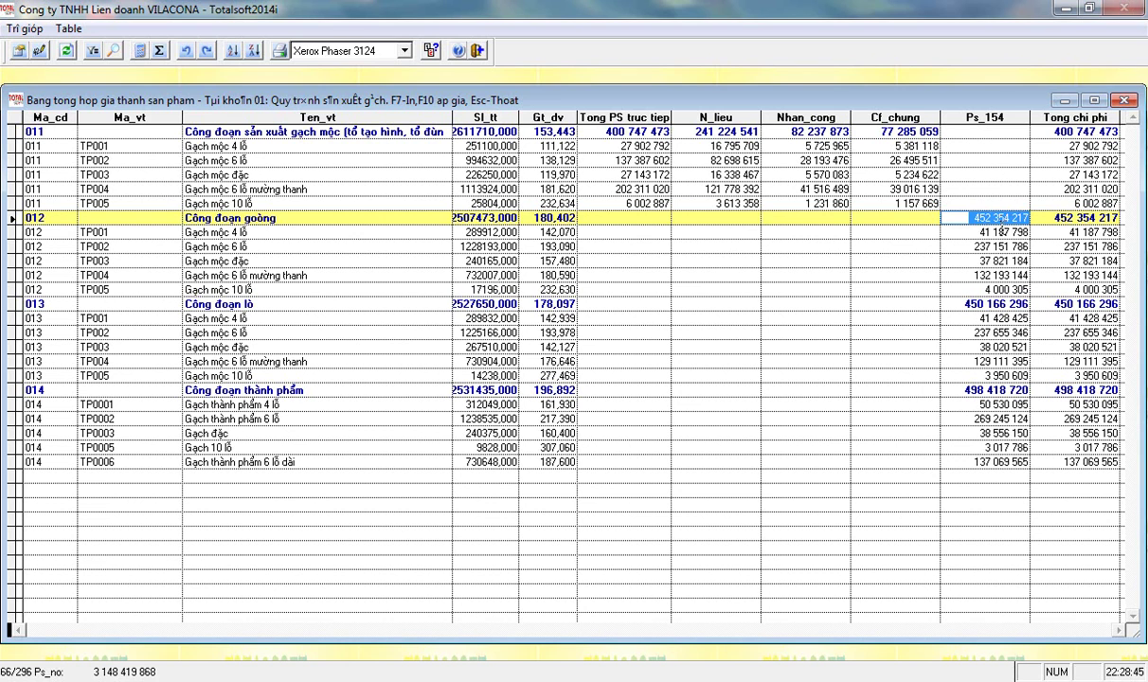
left_click(998, 231)
key("Down")
key("Down")
key("Down")
key("Down")
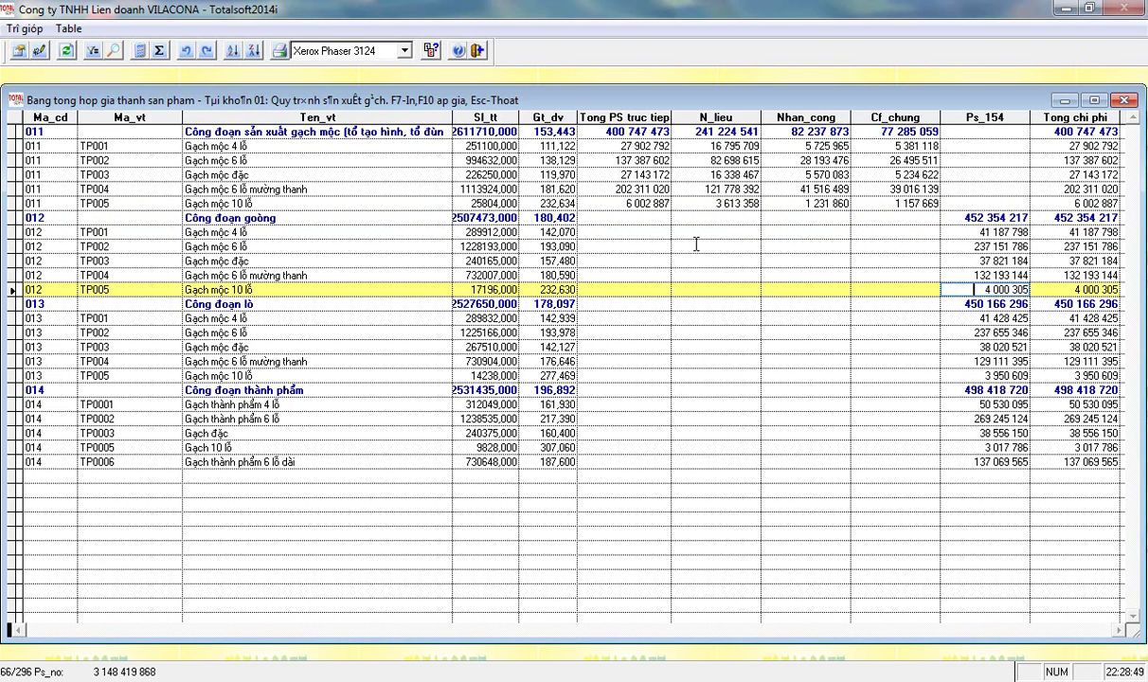
left_click(1123, 100)
- Try to view the coefficients of the stage 012 material cost allocation in the automatic allocation entries
left_click(299, 284)
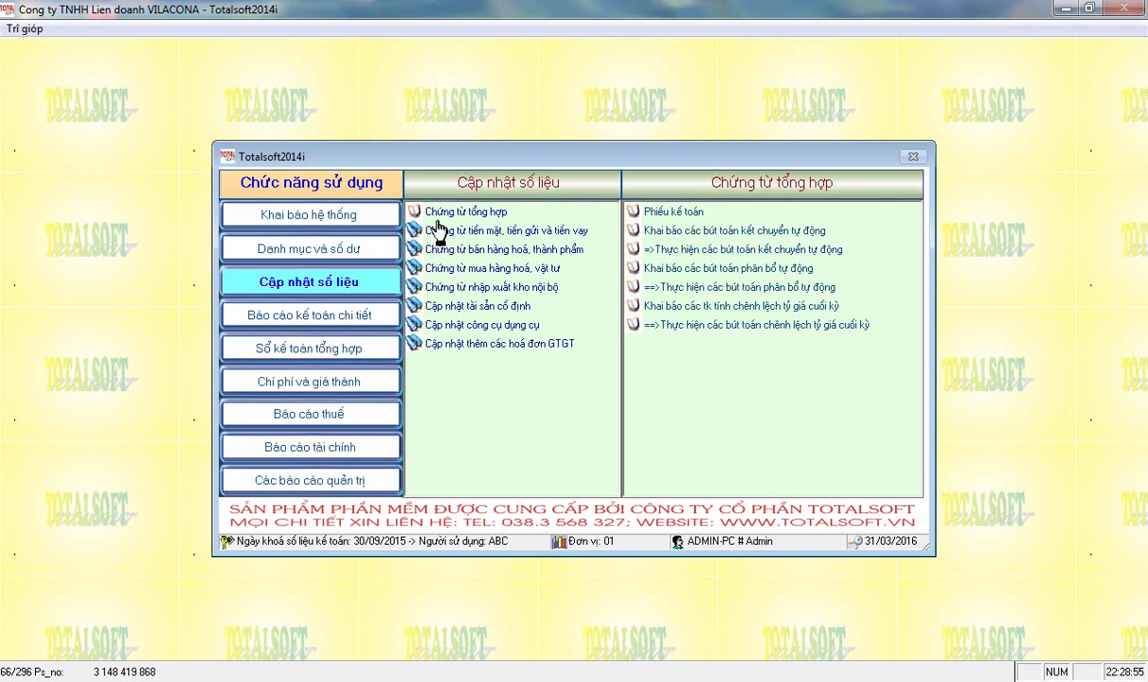
left_click(447, 213)
left_click(717, 293)
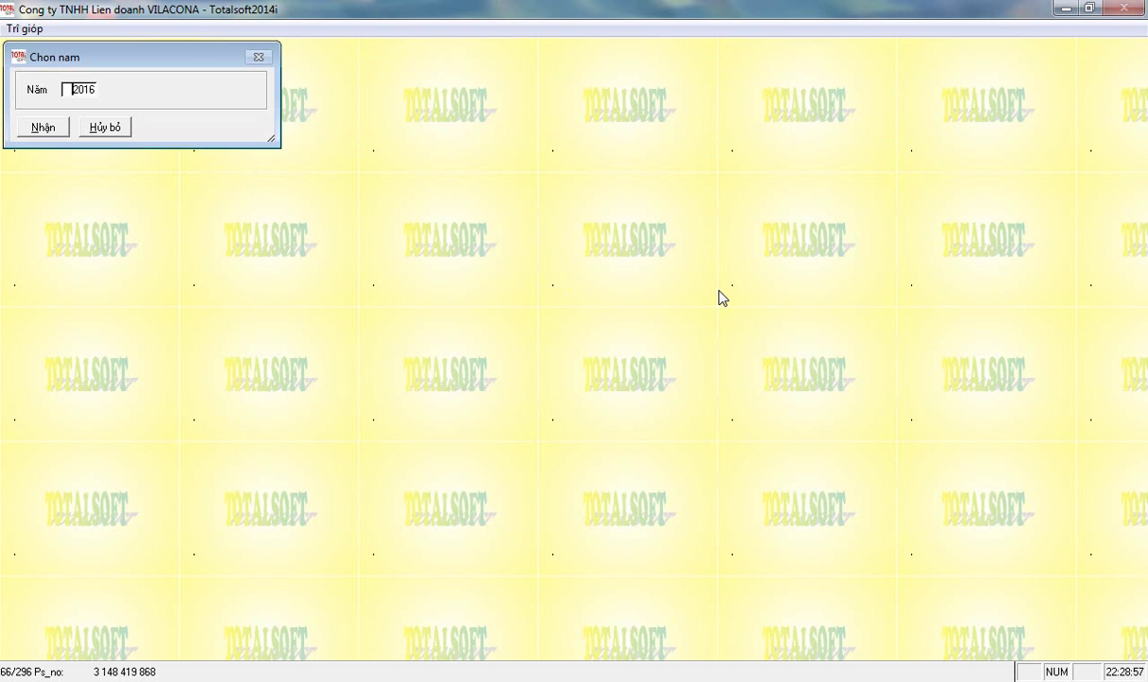
key("Tab")
key("Return")
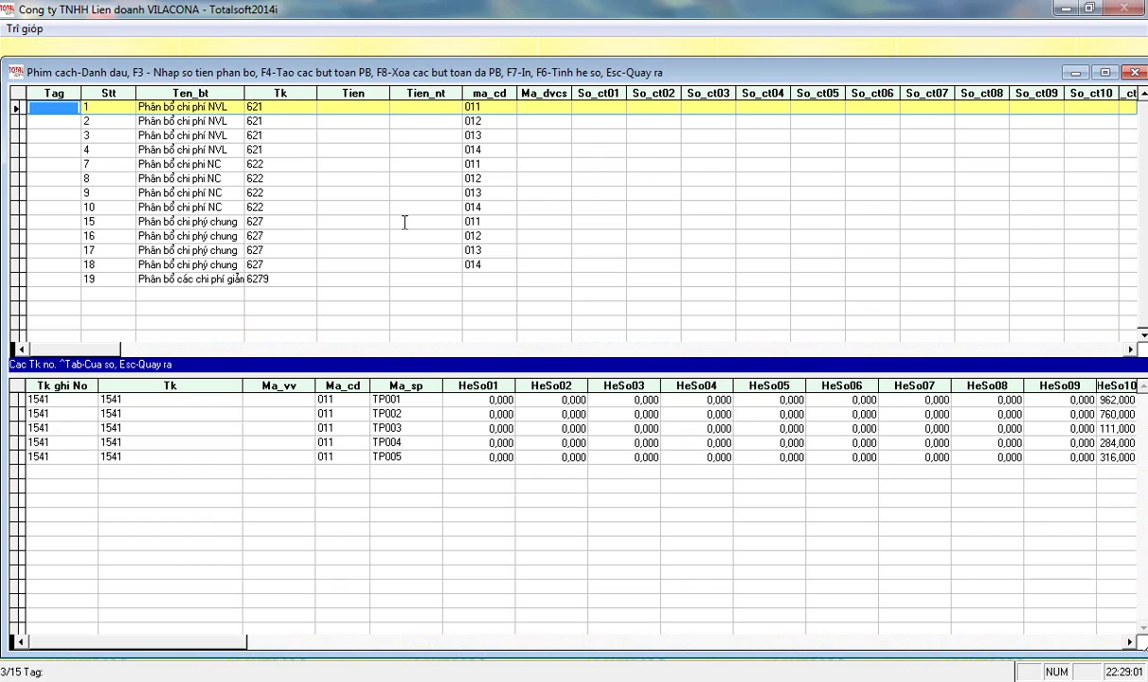
left_click(279, 122)
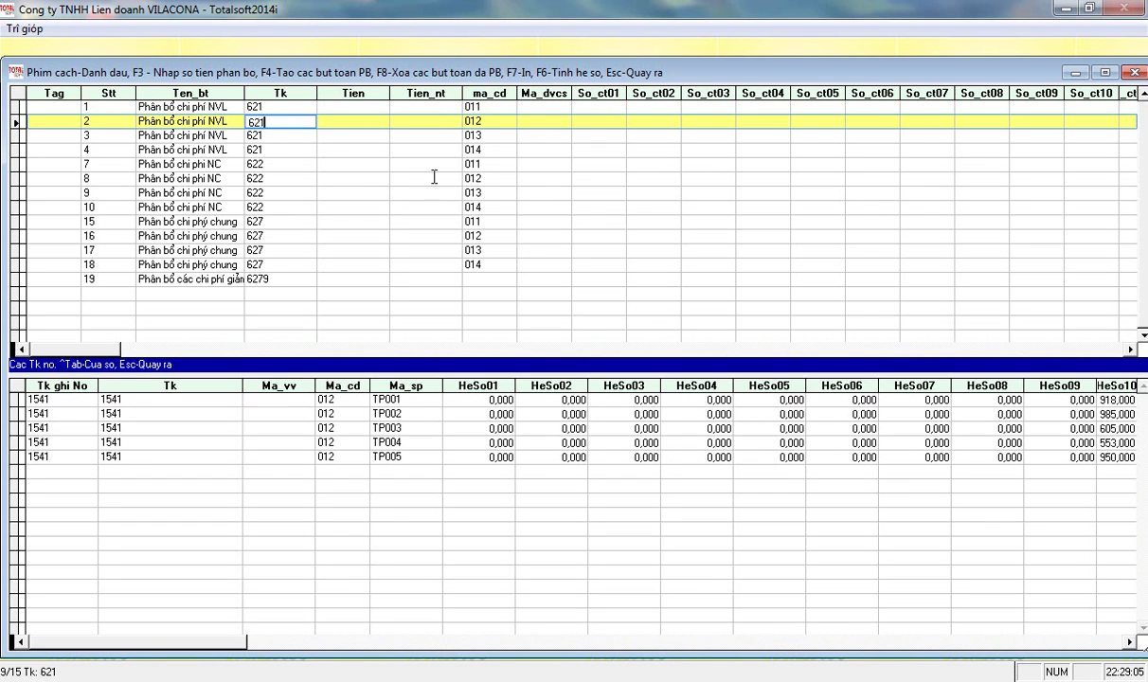
left_click(1127, 642)
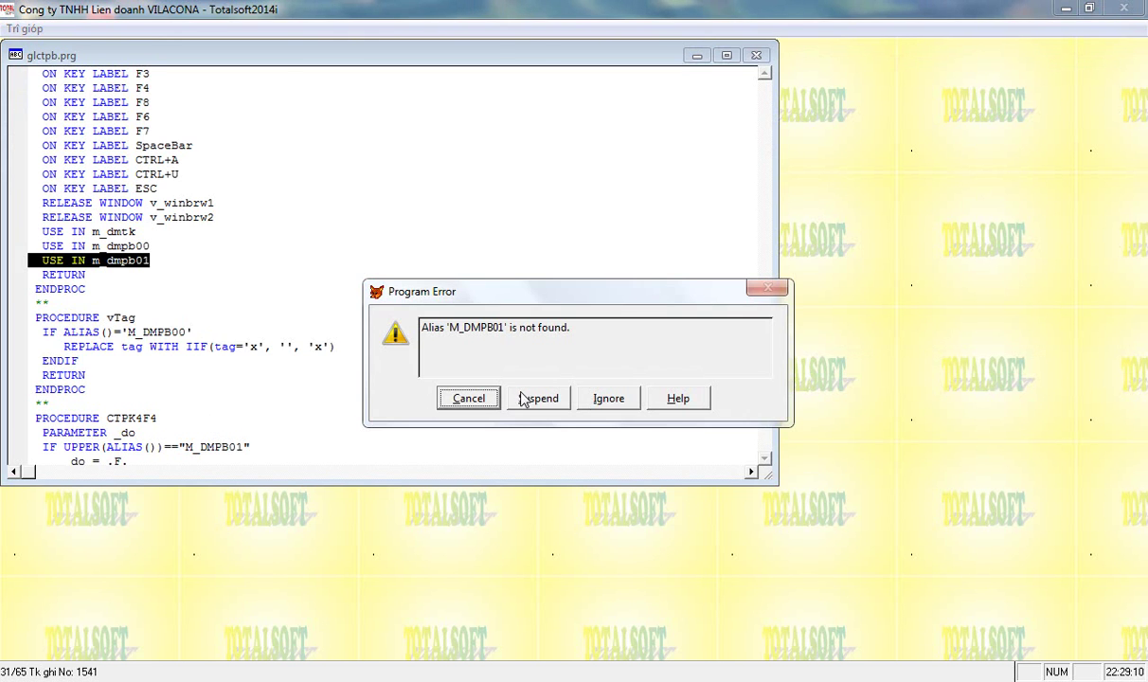
left_click(549, 399)
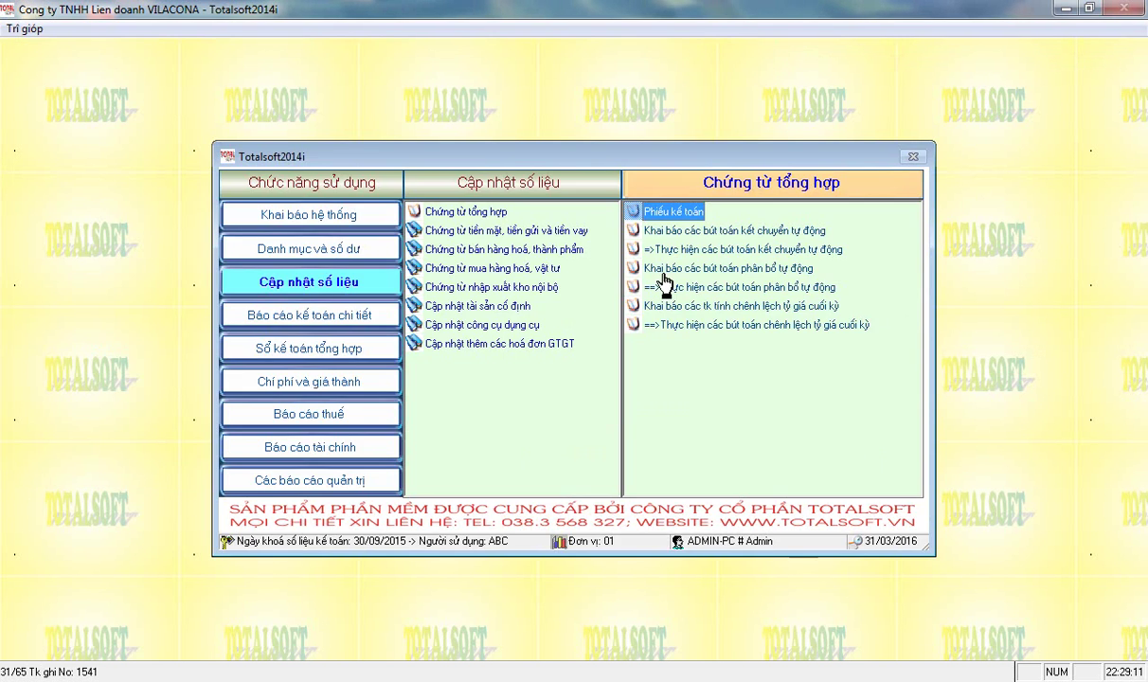
- Open the automatic allocation entries and display the HeSo10 coefficients of the account 621 material allocation for stage 012
left_click(706, 295)
key("Return")
key("Return")
left_click(462, 121)
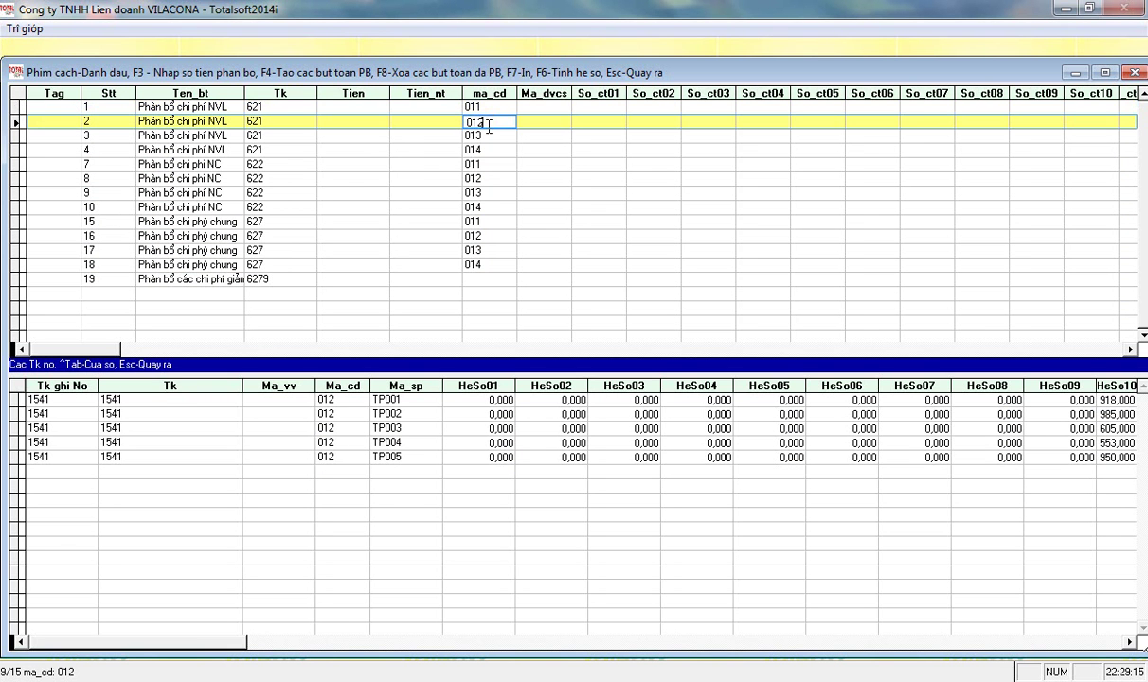
left_click(1129, 641)
double_click(1128, 642)
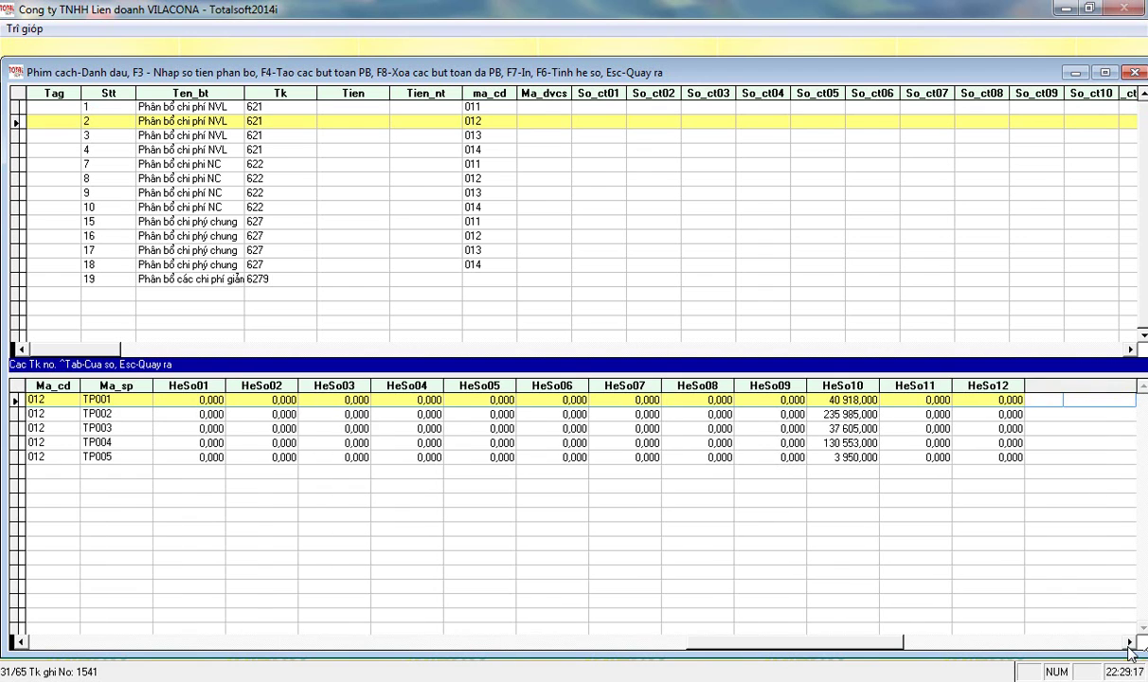
- Clear the HeSo10 coefficients of products TP001 to TP005 in the stage 012 material cost allocation
left_click(822, 456)
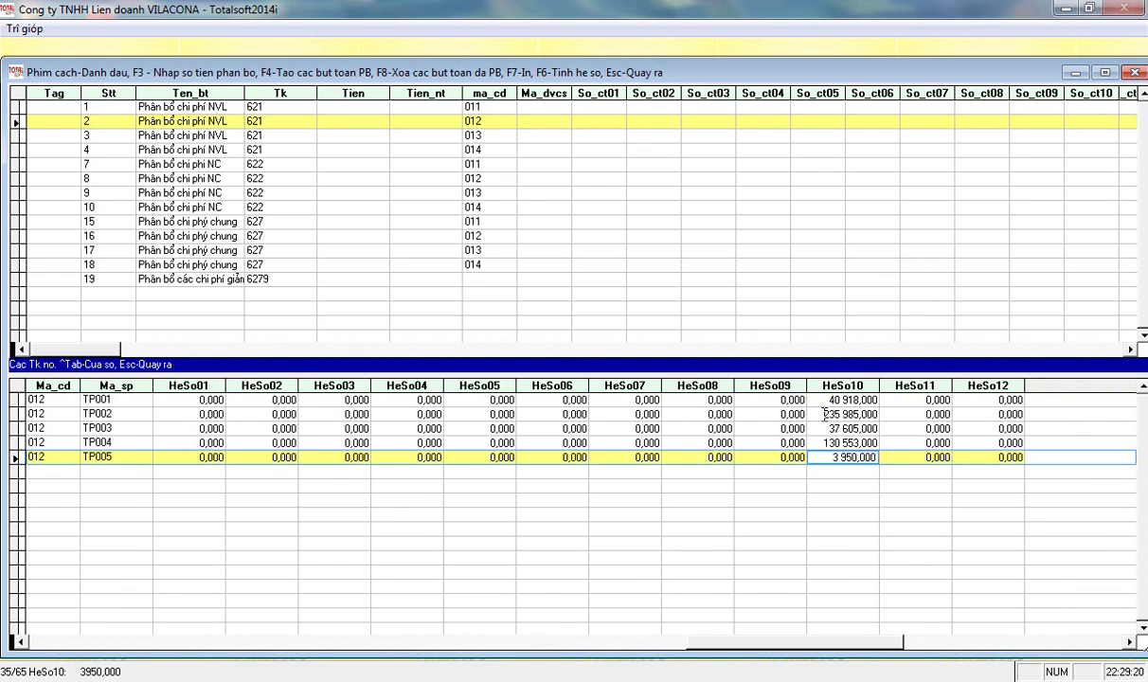
left_click(820, 401)
double_click(820, 402)
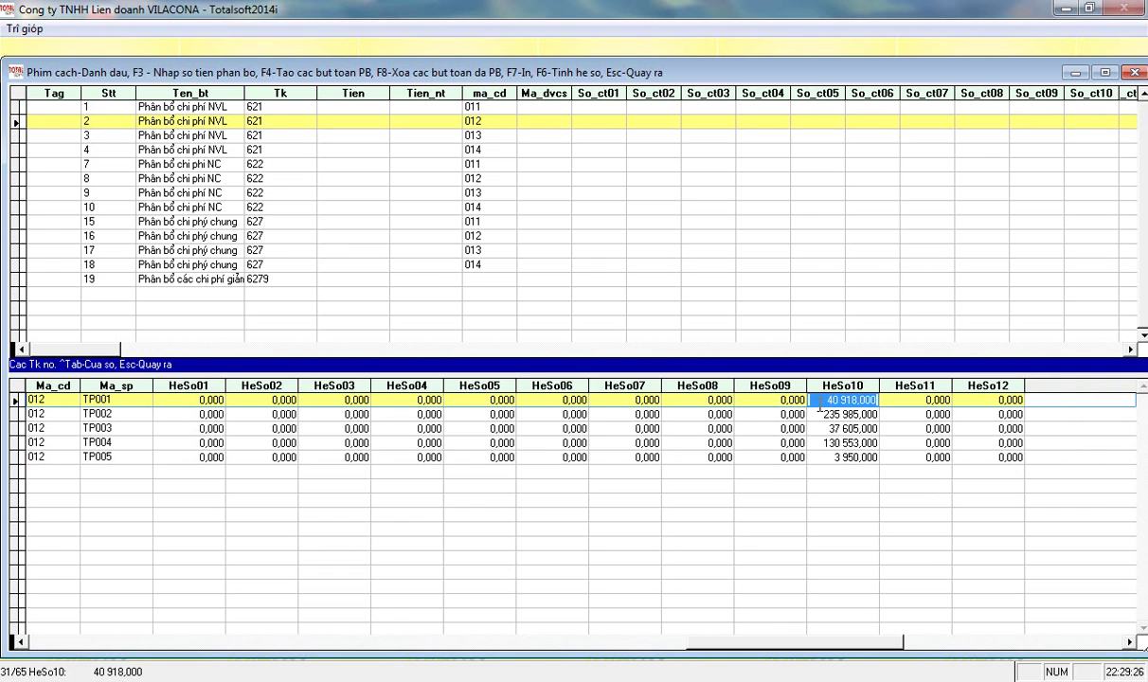
key("Delete")
key("Down")
key("Delete")
key("Down")
key("Delete")
key("Down")
key("Delete")
key("Down")
key("Delete")
- Clear the HeSo10 coefficients of TP001 to TP005 in the account 622 labour cost allocation for stage 012
left_click(489, 179)
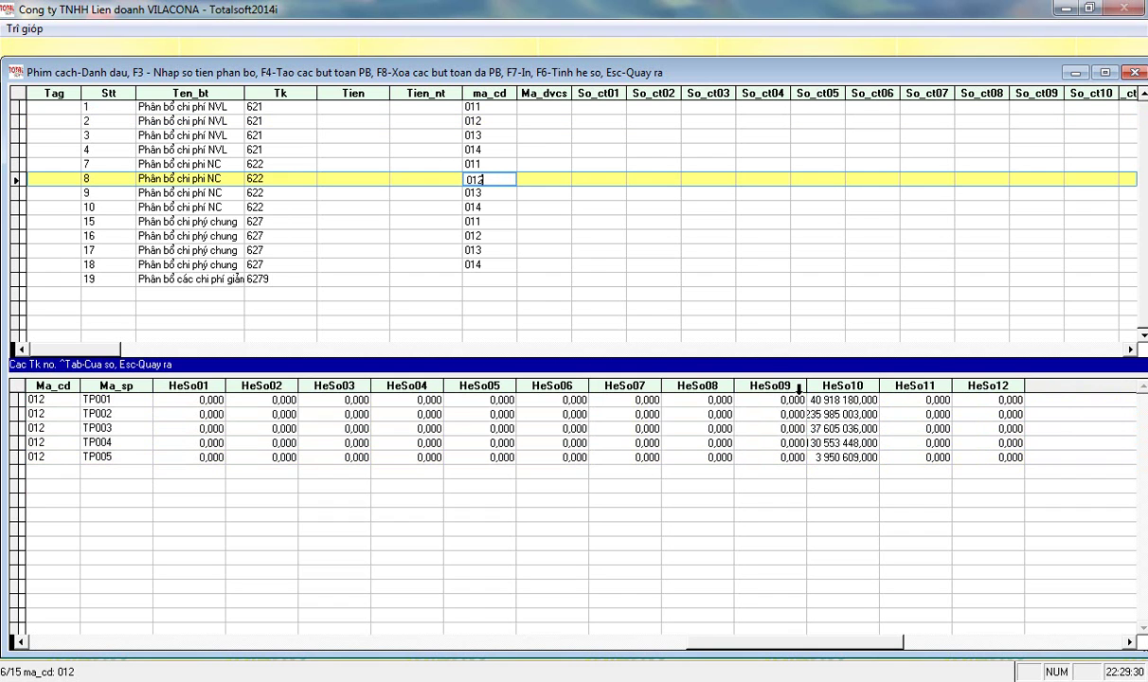
left_click(825, 400)
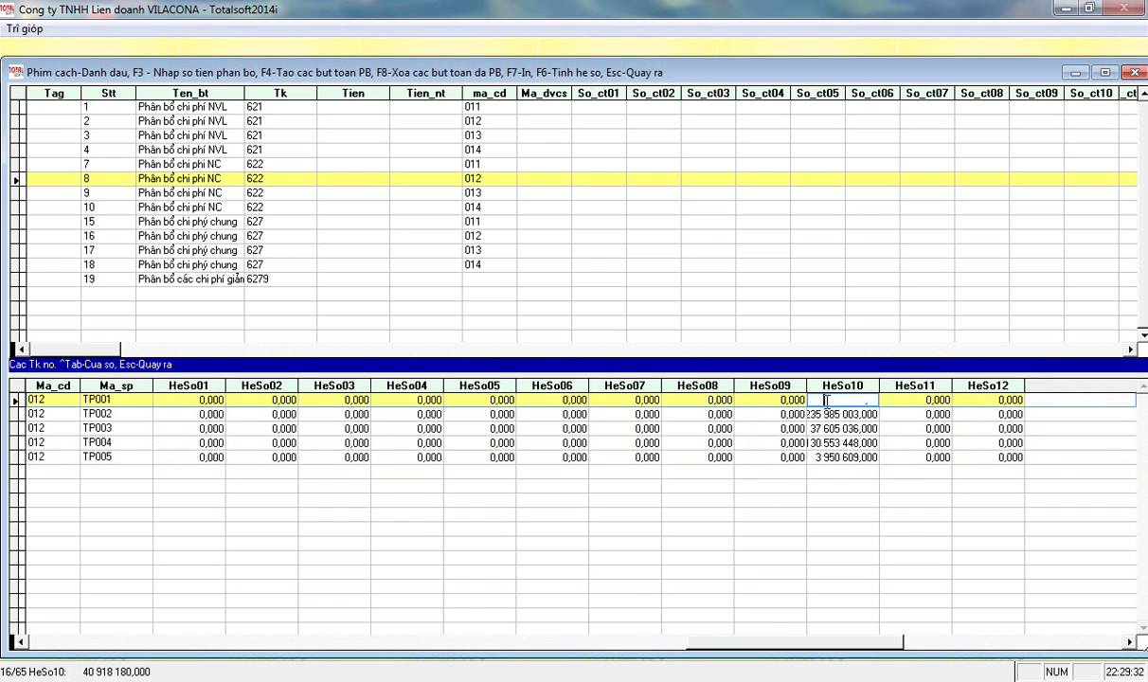
key("Delete")
key("Down")
key("Delete")
key("Down")
key("Delete")
key("Down")
key("Delete")
key("Down")
key("Delete")
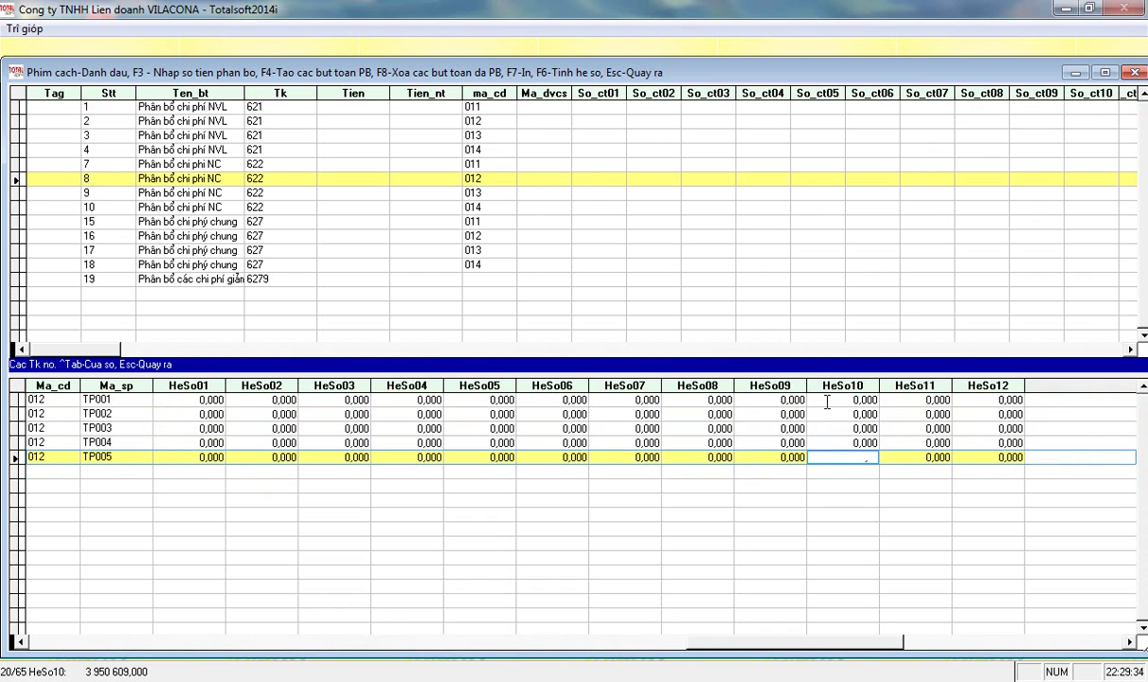
- Clear the HeSo10 coefficients of TP001 to TP005 in the account 627 overhead allocation for stage 012
left_click(464, 235)
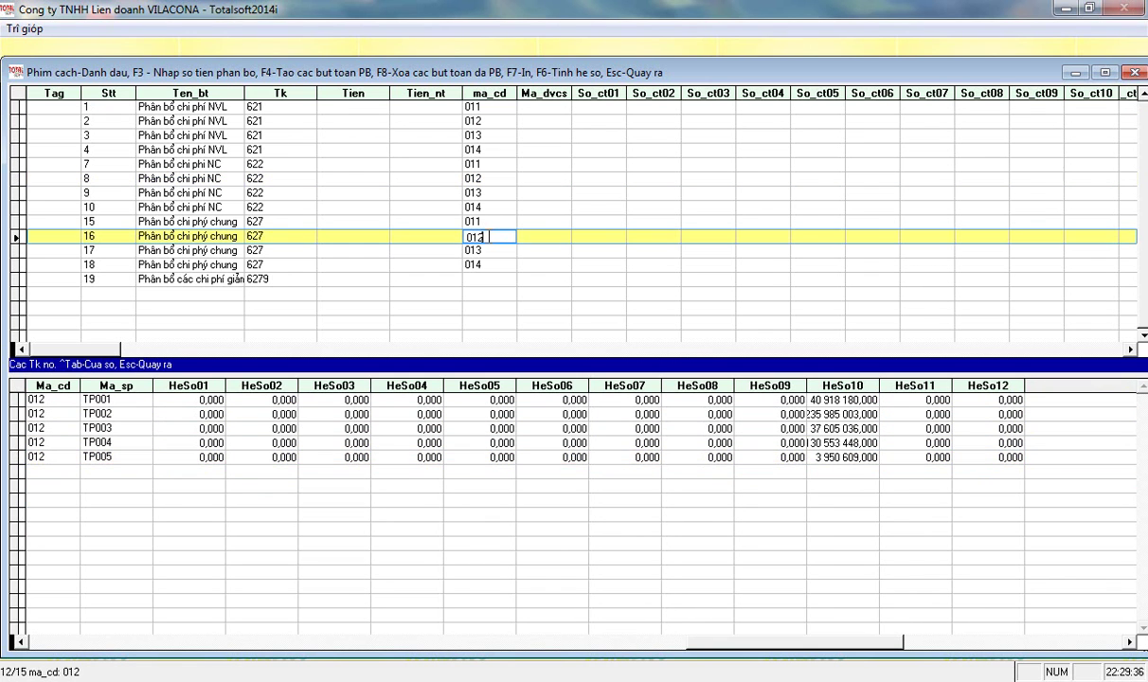
key("ctrl+Tab")
left_click(841, 405)
key("Delete")
key("Down")
key("Delete")
key("Down")
key("Delete")
key("Down")
key("Delete")
key("Down")
key("Delete")
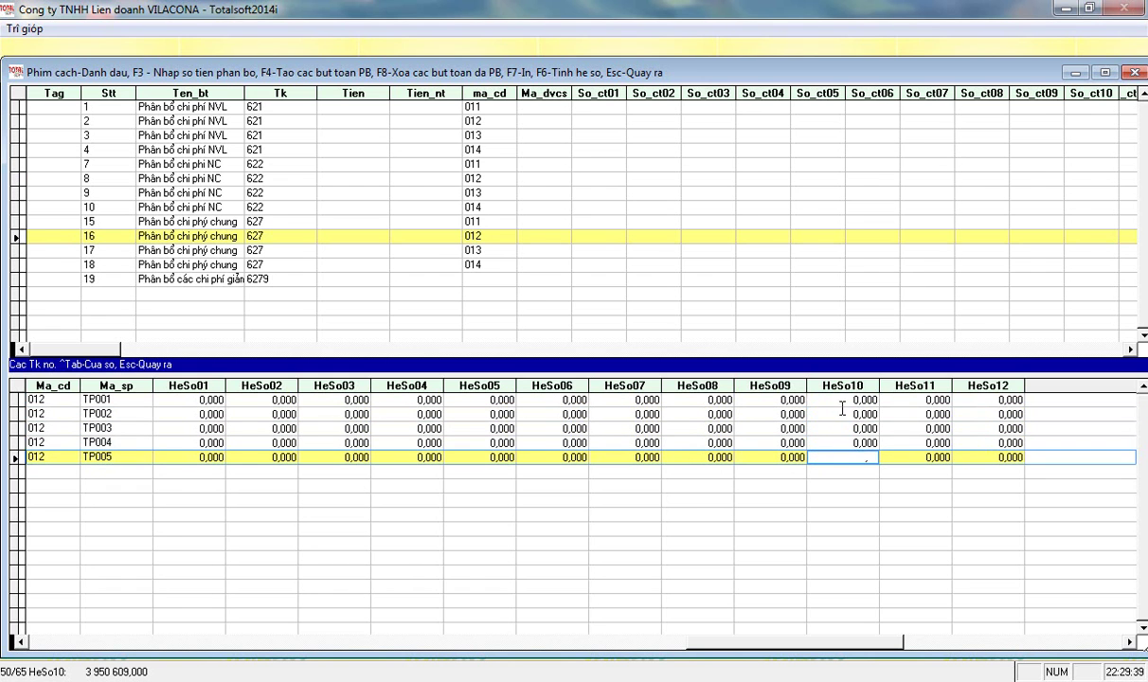
- Clear the HeSo10 coefficients of TP001 to TP005 in the account 621 material allocation for stage 013
left_click(481, 135)
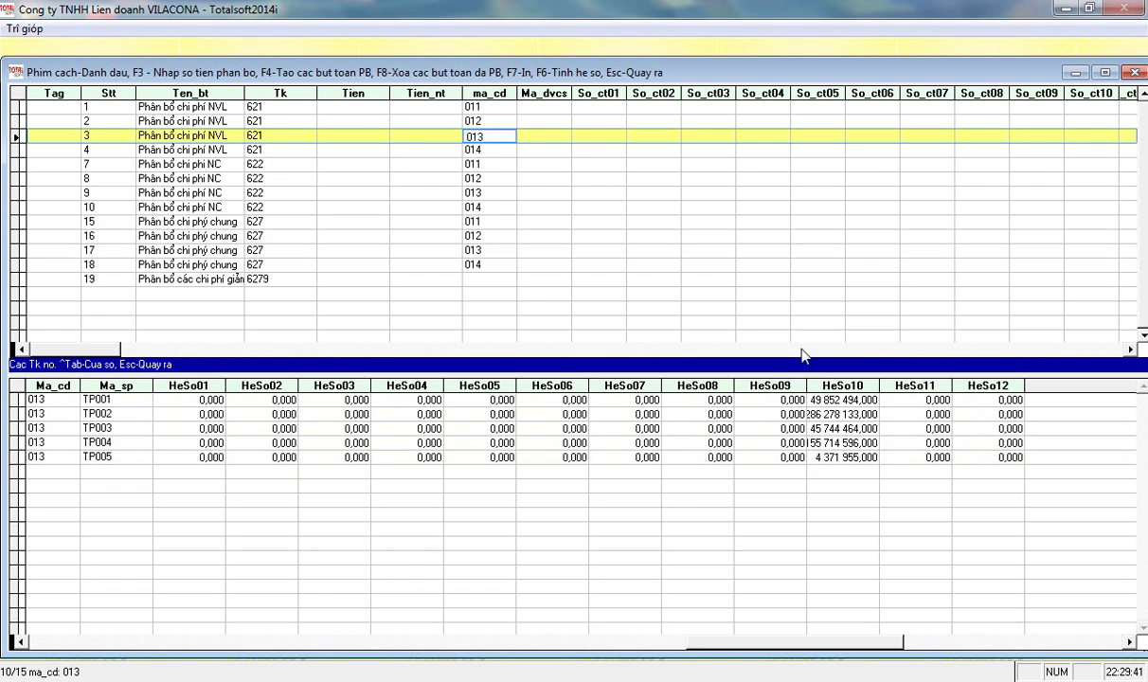
left_click(831, 401)
key("Delete")
key("Down")
key("Delete")
key("Down")
key("Delete")
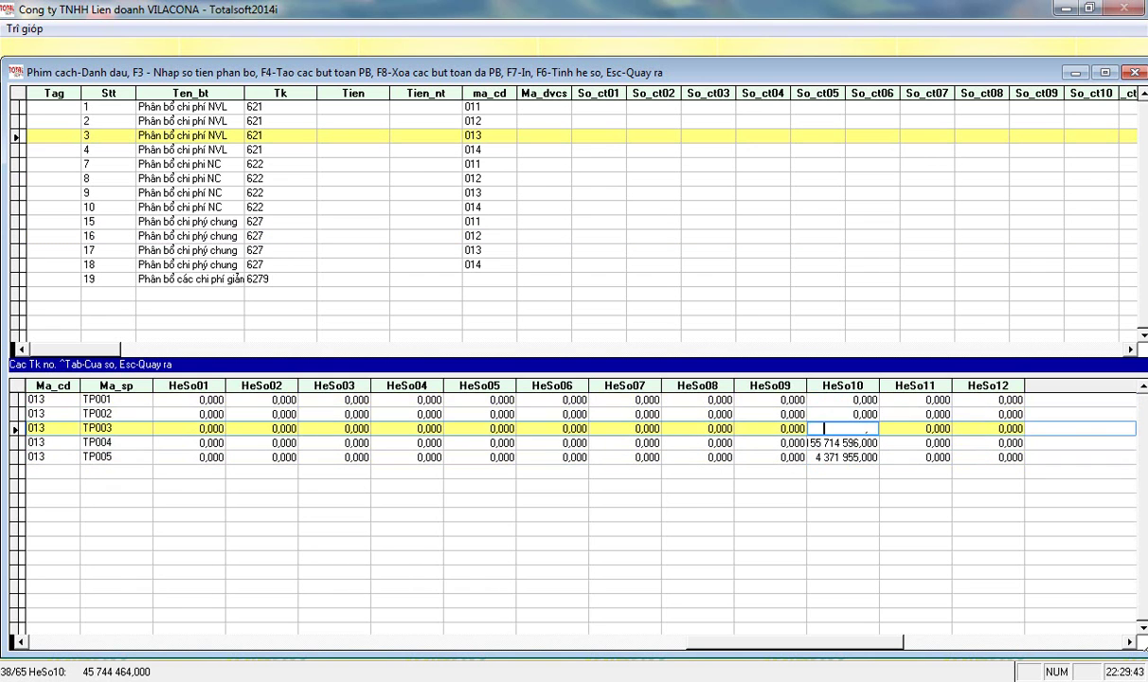
key("Down")
key("Delete")
key("Down")
key("Delete")
key("Escape")
- Clear the remaining HeSo10 coefficients of TP004 and TP005 in the account 621 material allocation for stage 013
key("Down")
key("Down")
key("Down")
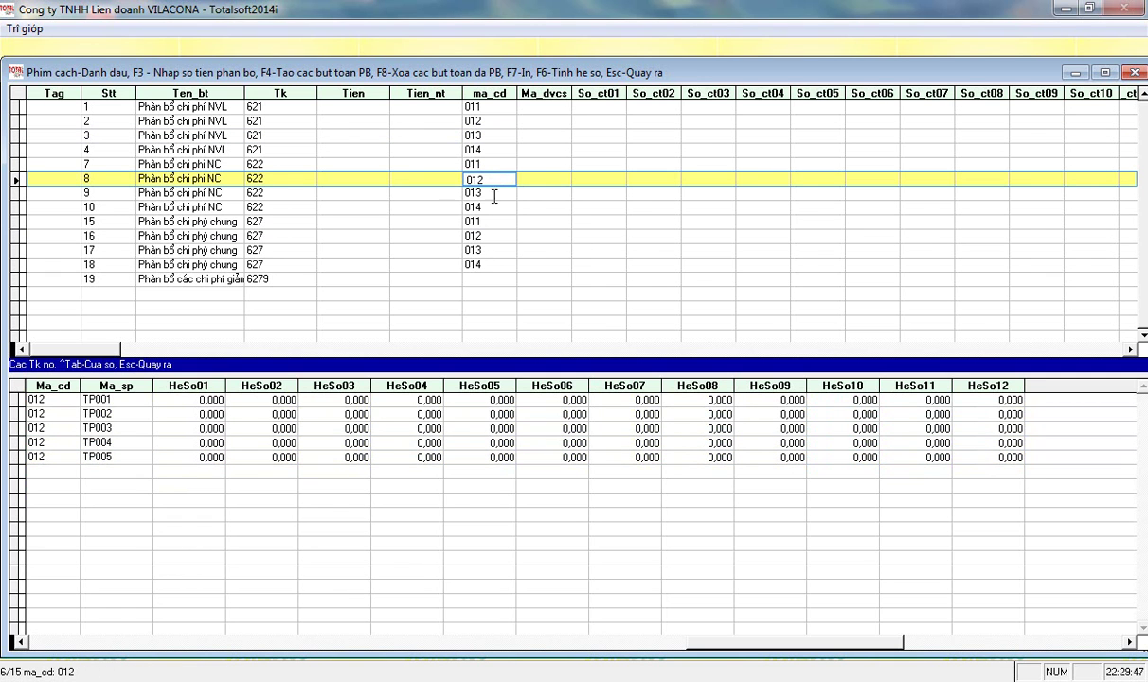
- Clear the HeSo10 coefficients of the products up to TP005 in the account 622 labour cost allocation for stage 013
key("Down")
left_click(833, 414)
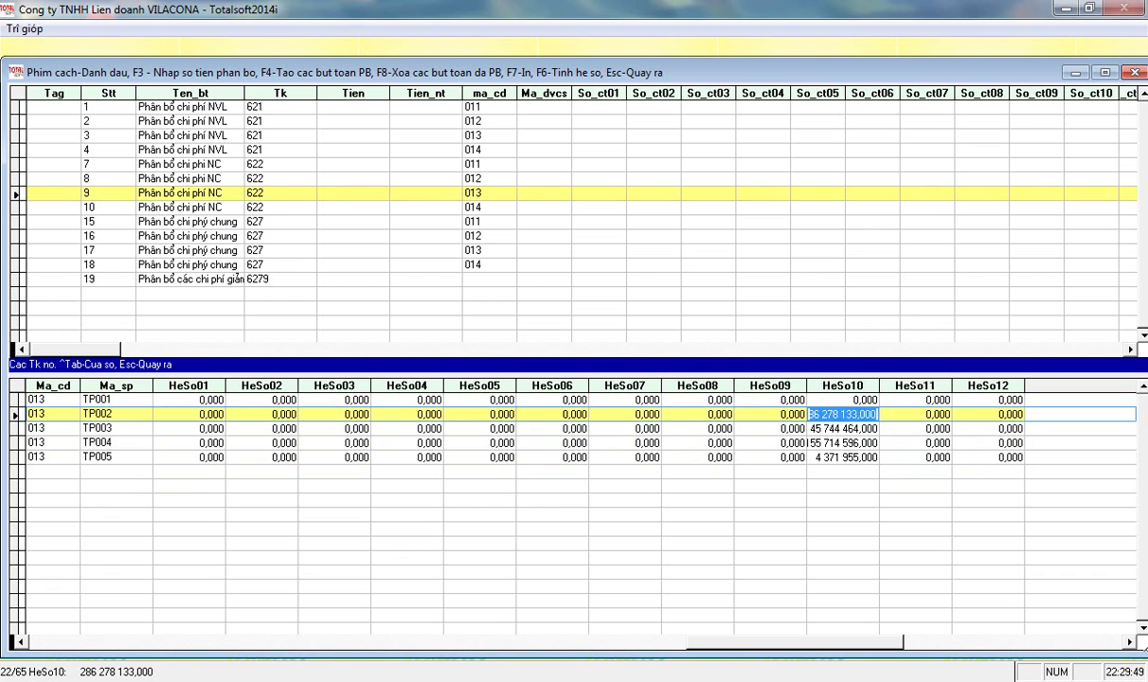
key("Delete")
key("Down")
key("Delete")
key("Down")
key("Delete")
key("Down")
key("Delete")
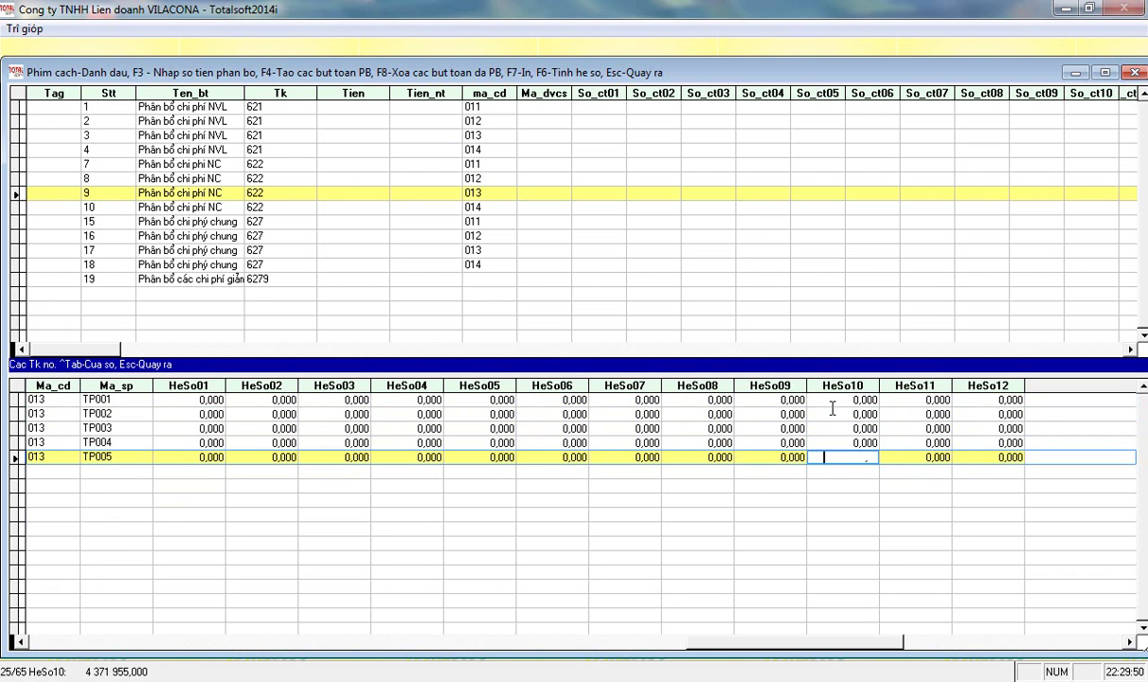
- Clear the HeSo10 coefficients of TP001 to TP005 in the account 627 overhead allocation for stage 013
left_click(506, 235)
key("Down")
left_click(839, 414)
key("Delete")
key("Up")
key("Delete")
key("Down")
key("Down")
key("Delete")
key("Down")
key("Delete")
key("Down")
key("Delete")
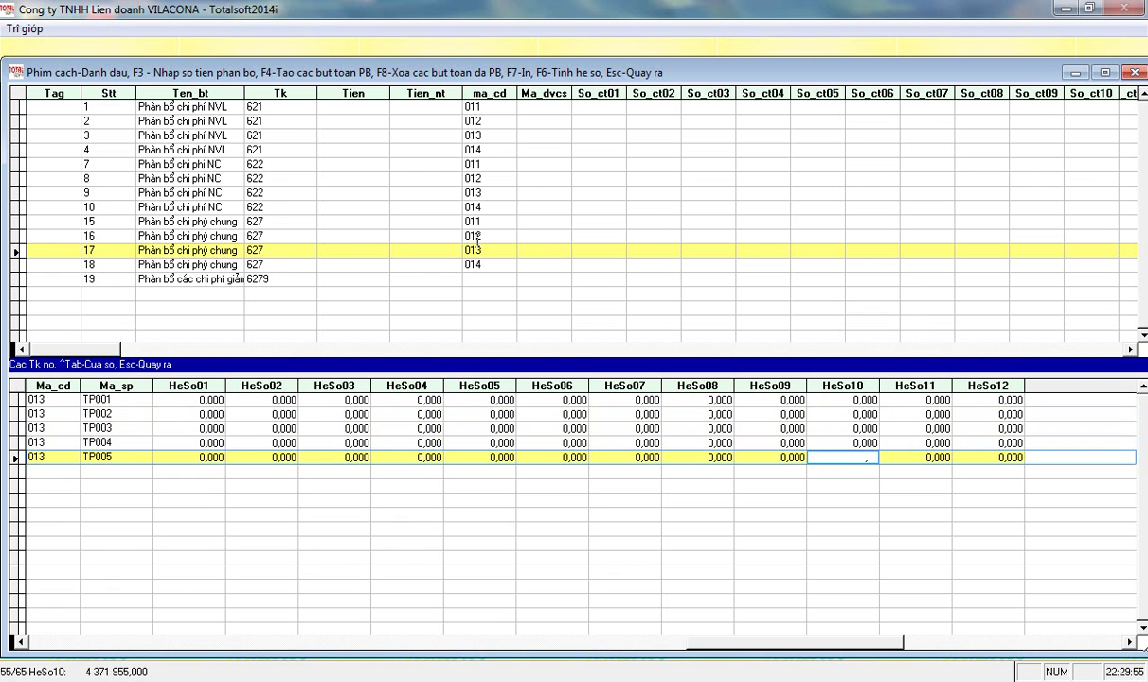
- Clear the HeSo10 coefficients of all five finished products, TP0001 to TP0006, in the account 621 material allocation for stage 014
left_click(493, 149)
left_click(842, 401)
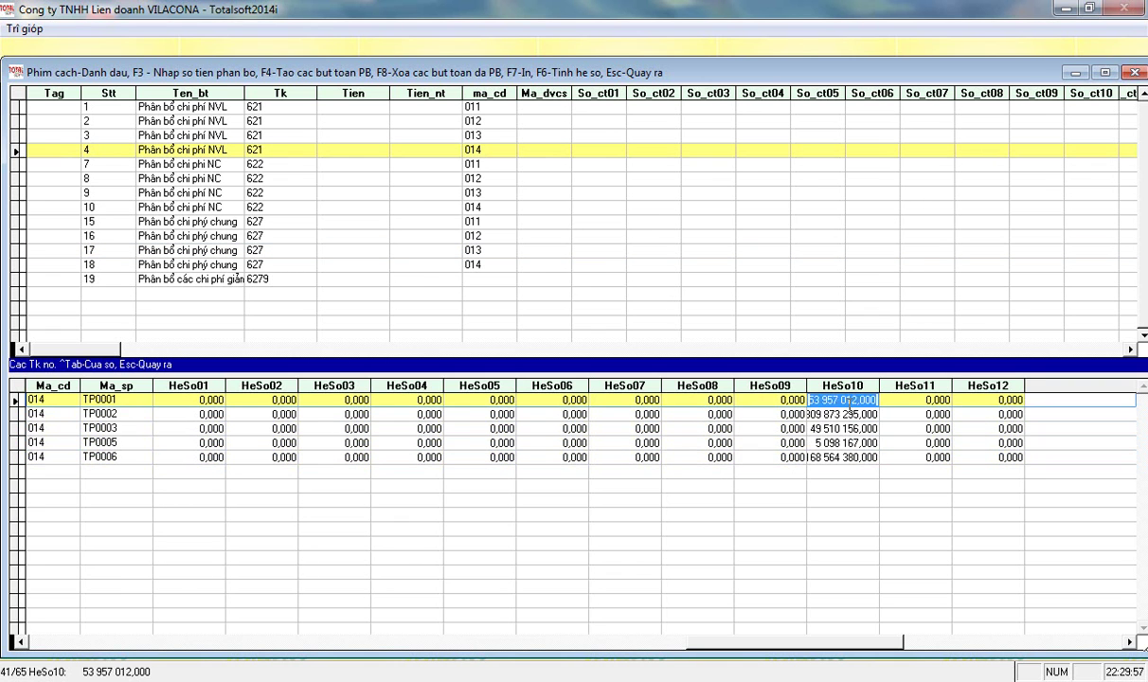
key("Delete")
key("Down")
key("Delete")
key("Down")
key("Delete")
key("Down")
key("Delete")
key("Down")
key("Delete")
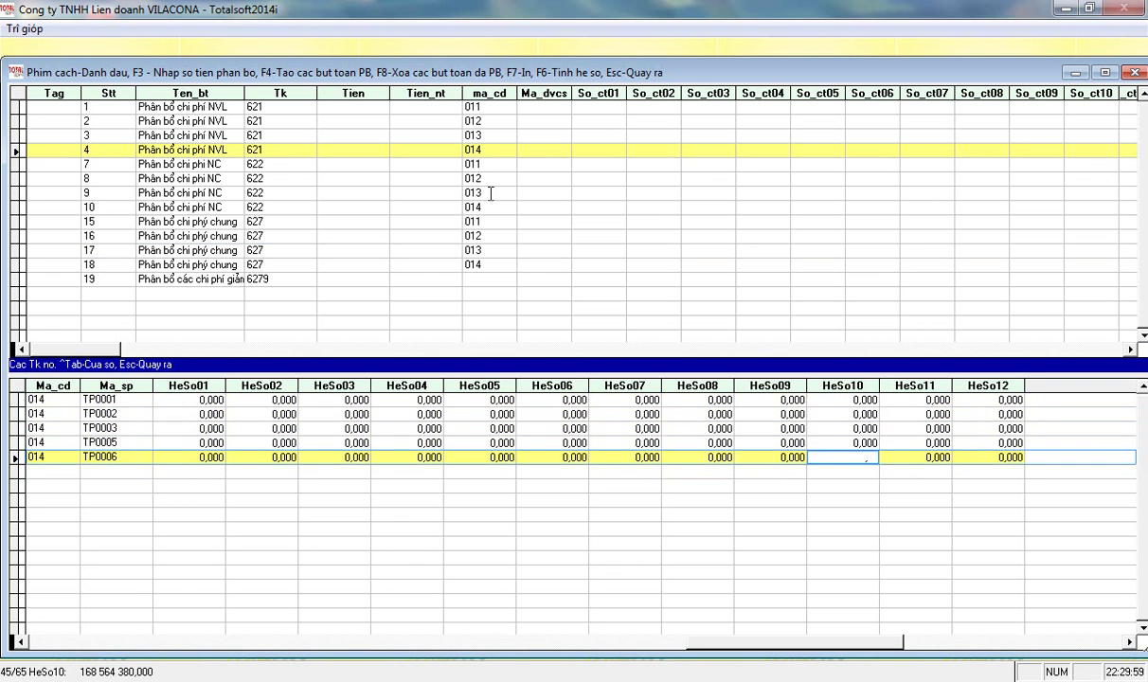
- Clear the HeSo10 coefficients of TP0001 to TP0006 in the account 622 labour cost allocation for stage 014
left_click(470, 204)
left_click(810, 400)
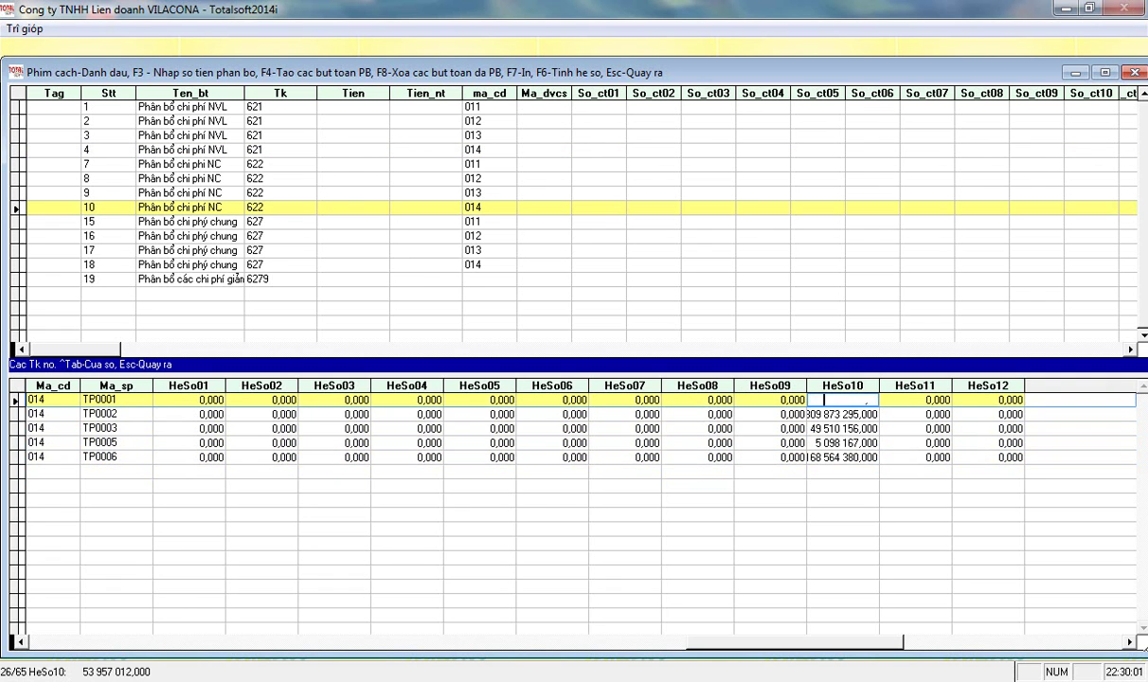
key("Delete")
key("Down")
key("Delete")
key("Down")
key("Delete")
key("Down")
key("Delete")
key("Down")
key("Delete")
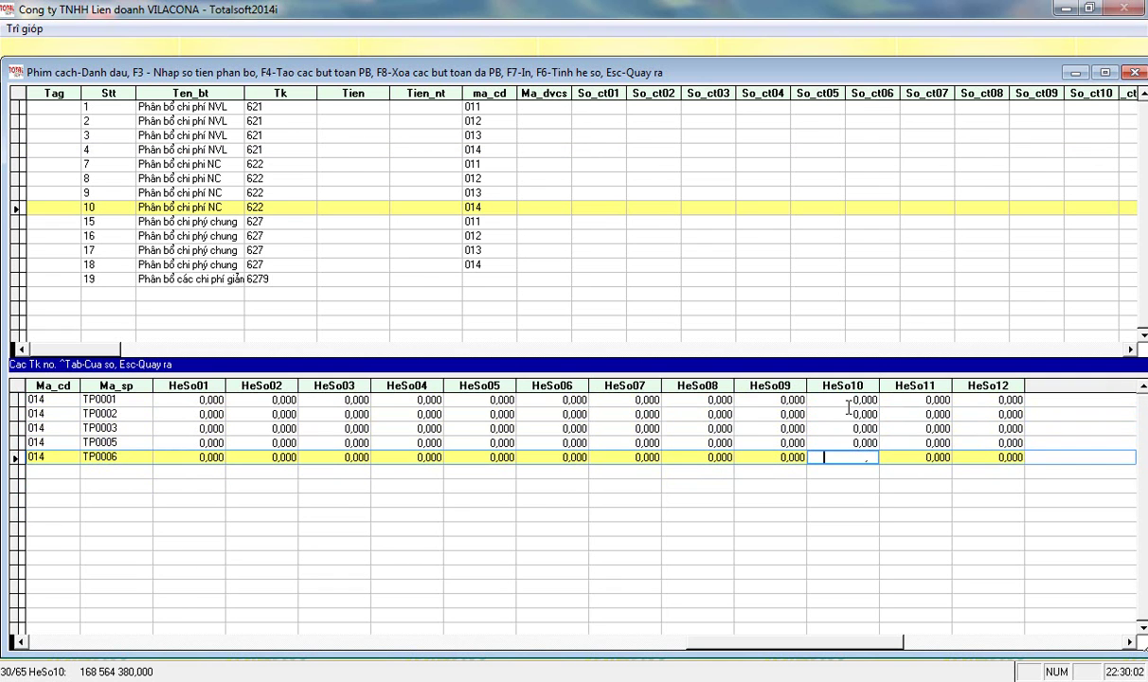
- Clear the HeSo10 coefficients of TP0001 to TP0006 in the account 627 overhead allocation for stage 014
left_click(483, 263)
left_click(825, 398)
key("Delete")
key("Down")
key("Delete")
key("Down")
key("Delete")
key("Down")
key("Delete")
key("Down")
key("Delete")
key("Down")
key("Delete")
key("Up")
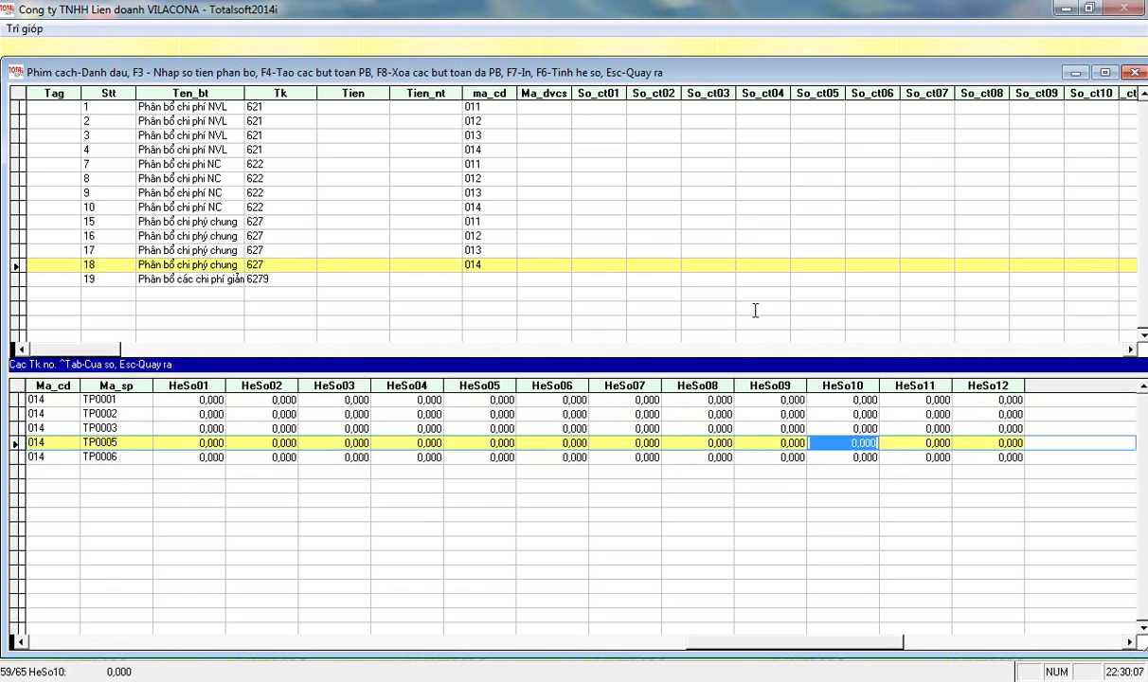
- Tag the three stage 012 allocation rows for accounts 621, 622 and 627
left_click(473, 121)
key("space")
left_click(495, 180)
key("space")
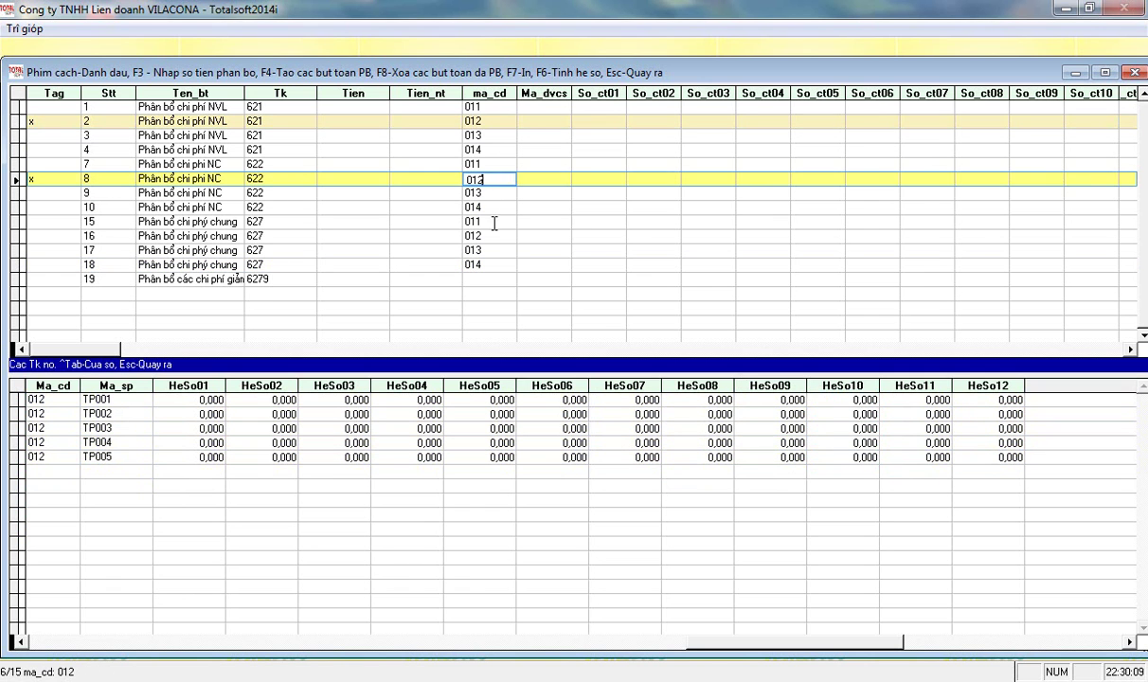
left_click(491, 236)
key("space")
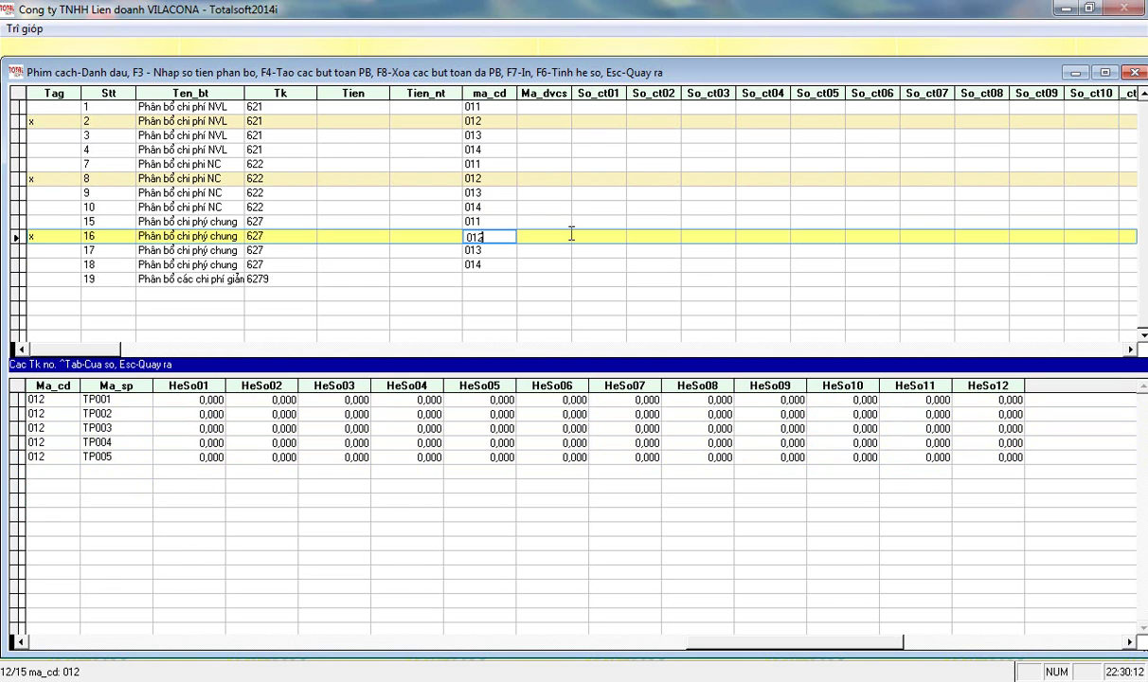
- Calculate the allocation coefficients of the tagged stage 012 rows for period 10
key("F6")
type("10")
key("Return")
type("10")
key("Return")
key("Return")
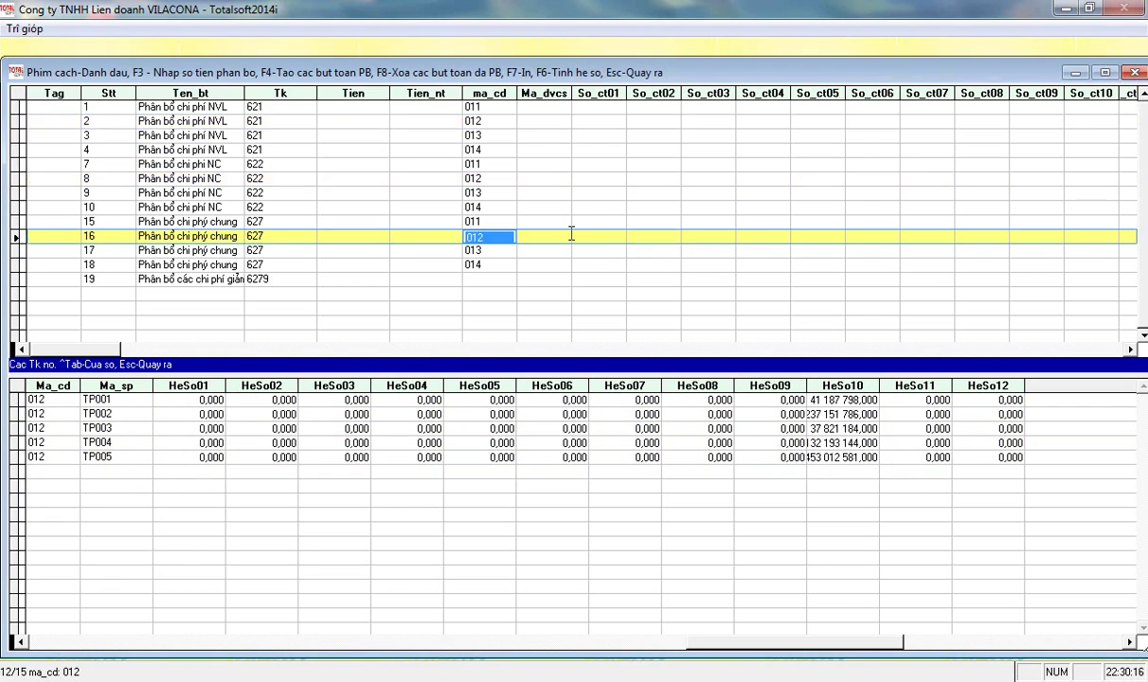
- Check the HeSo10 coefficient of TP005 in the account 621 allocation for stage 012, then leave the allocation window
key("ctrl+Tab")
left_click(490, 122)
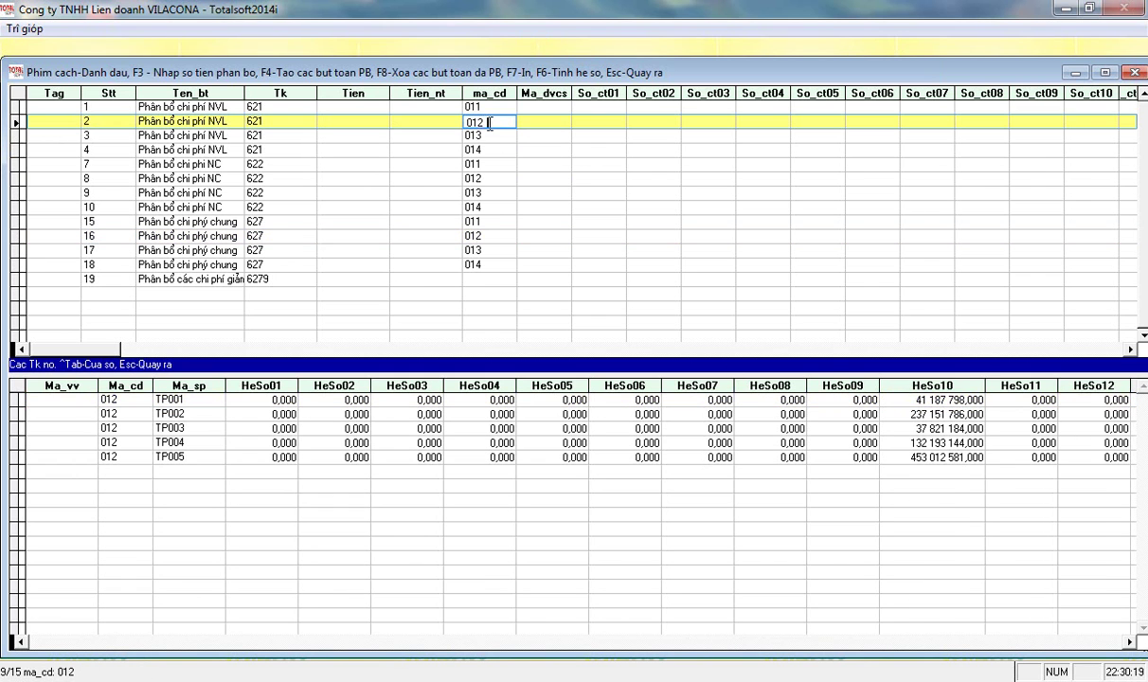
left_click(932, 458)
double_click(932, 457)
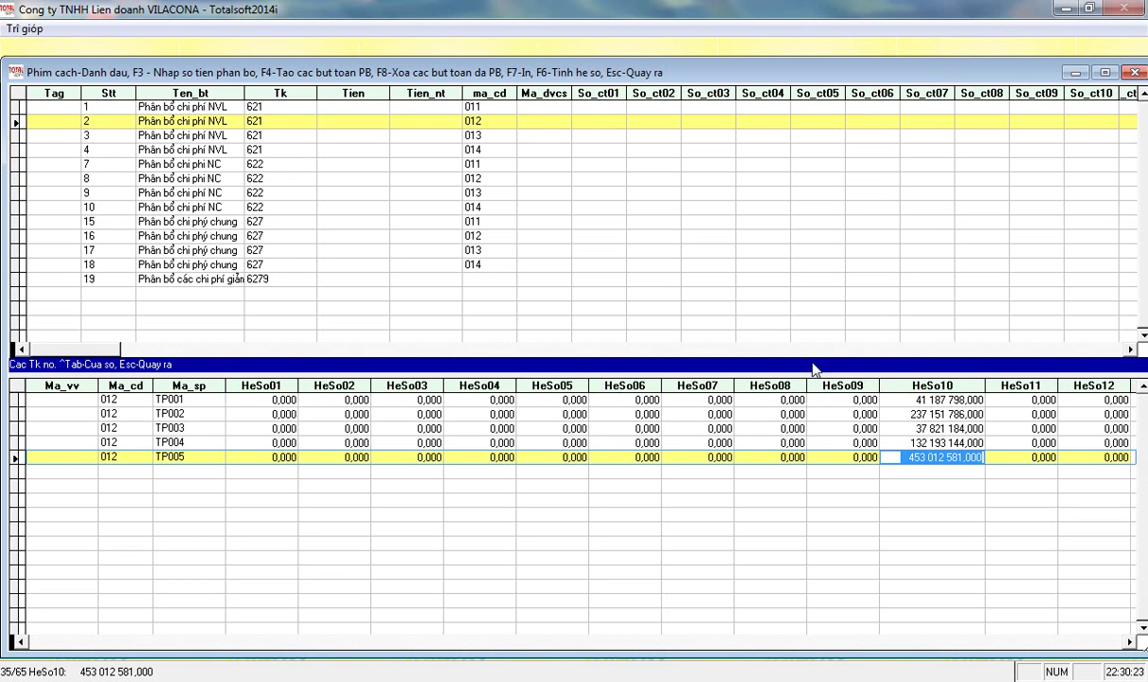
key("Escape")
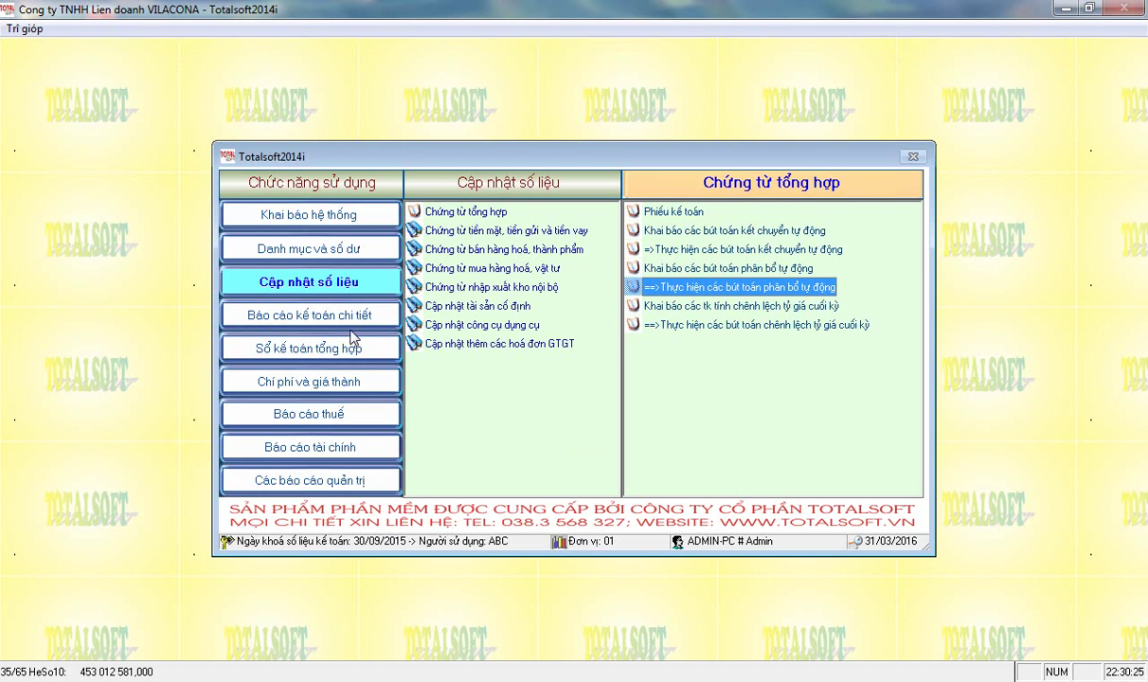
- Run the product cost summary report for 01/10/2015 to 31/10/2015 with process 01 and check TP005's total cost in stage 012
left_click(315, 382)
left_click(485, 295)
left_click(701, 218)
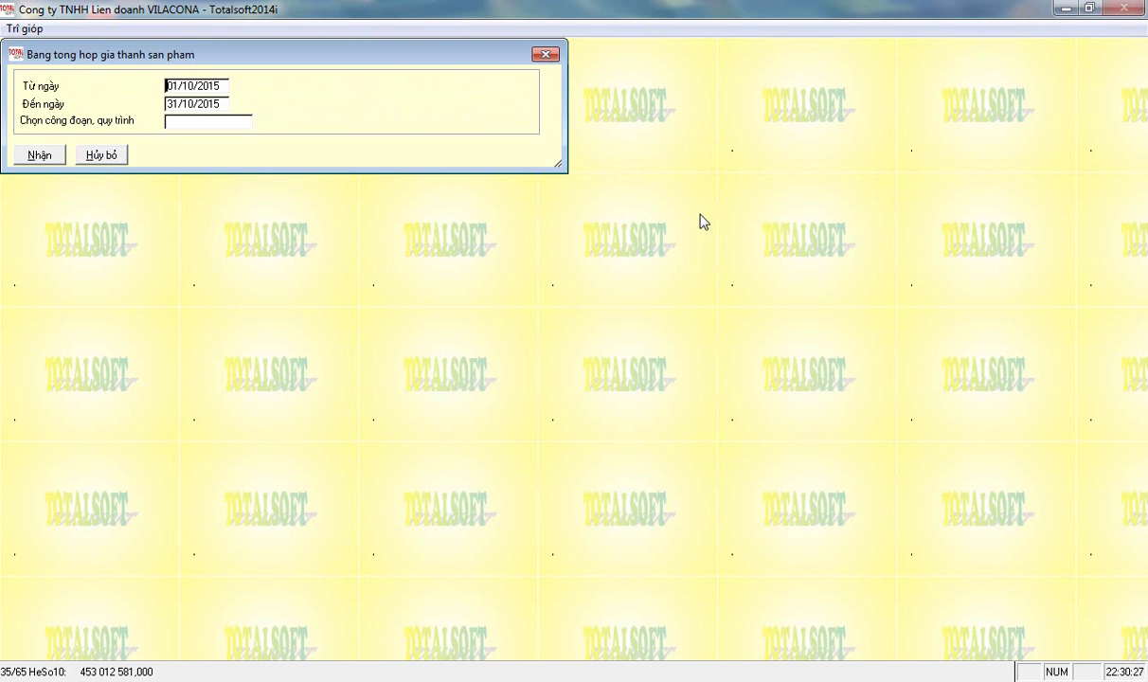
key("Return")
type("01")
key("Return")
key("Return")
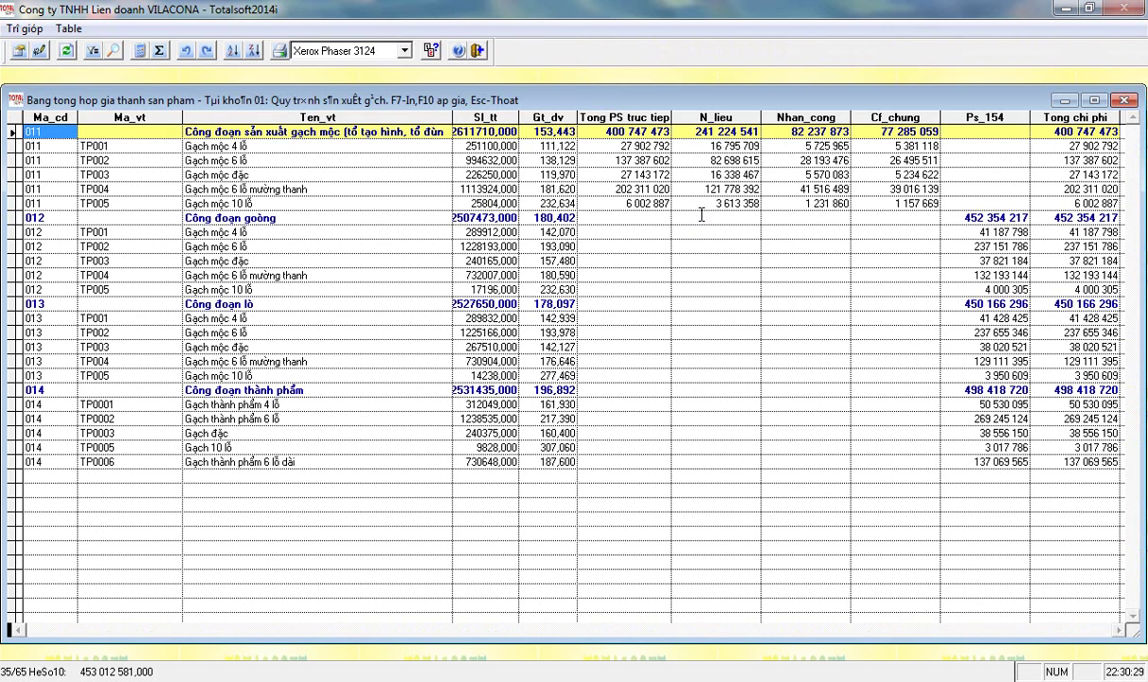
left_click(1063, 288)
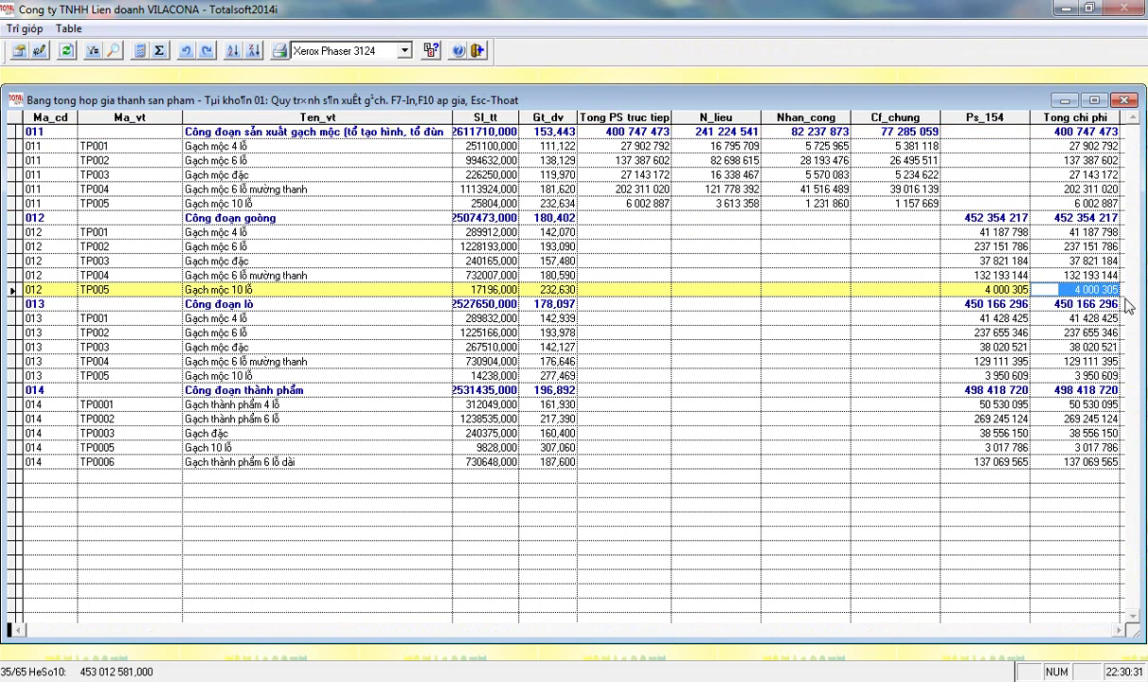
key("Escape")
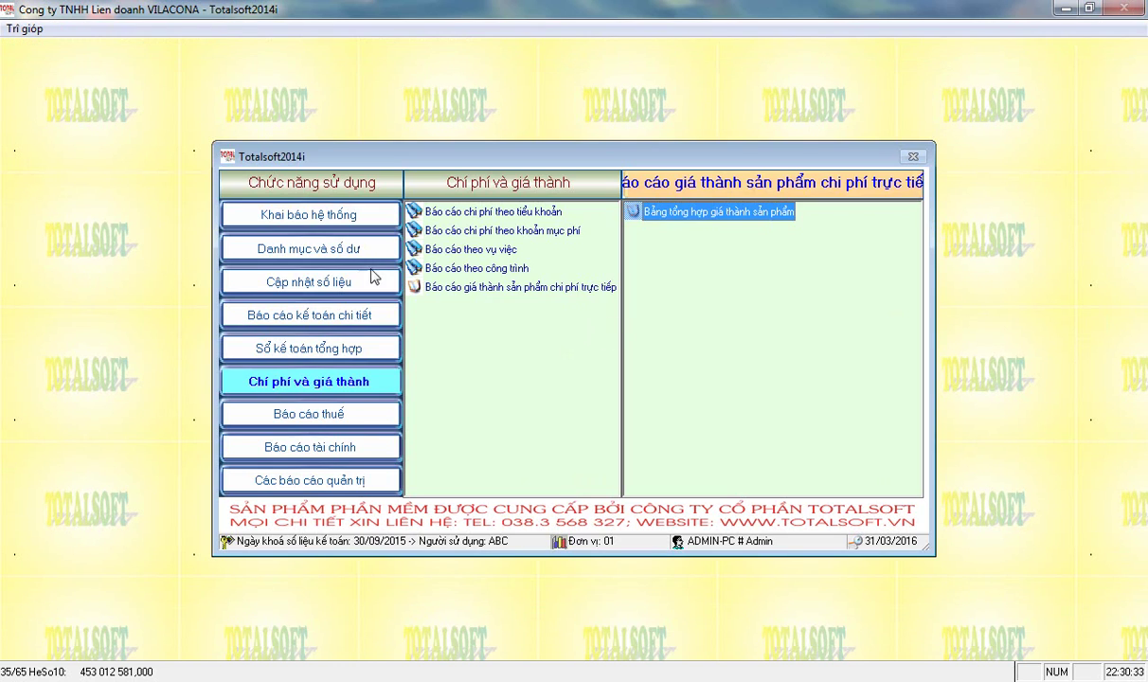
- Reopen the automatic allocation entries and set TP005's HeSo10 coefficient to 4000305 for account 621, stage 012
left_click(310, 276)
left_click(819, 305)
key("Return")
key("Return")
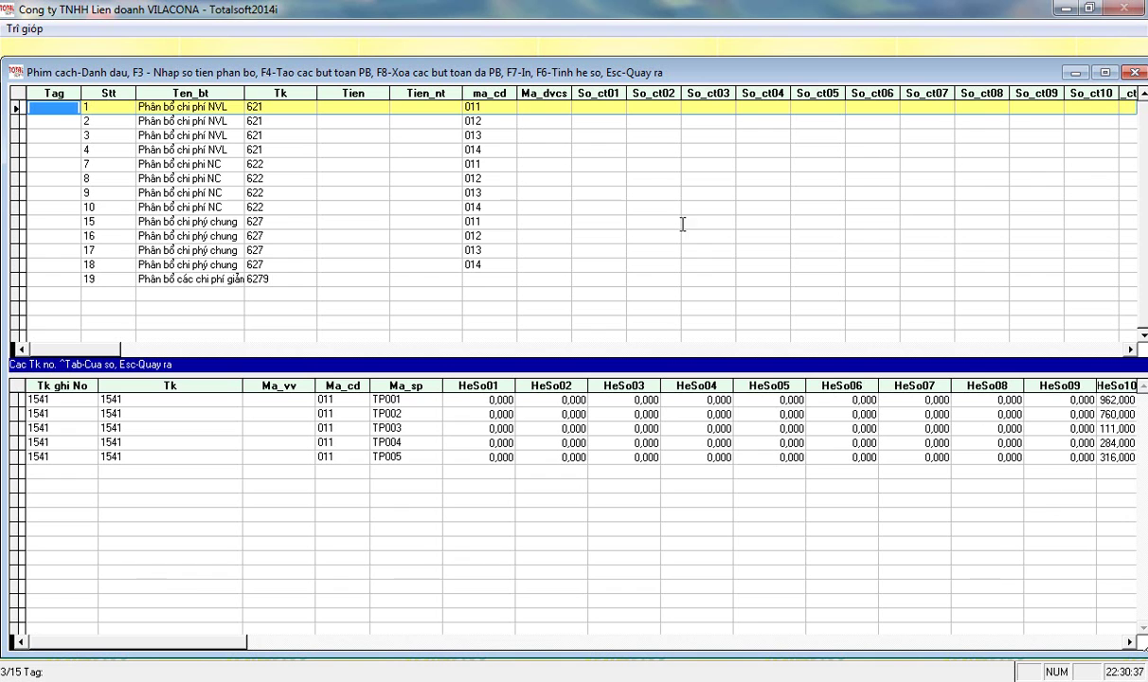
left_click(488, 123)
left_click(1068, 610)
left_click_drag(879, 381, 924, 380)
left_click(887, 457)
double_click(887, 457)
type("4000305")
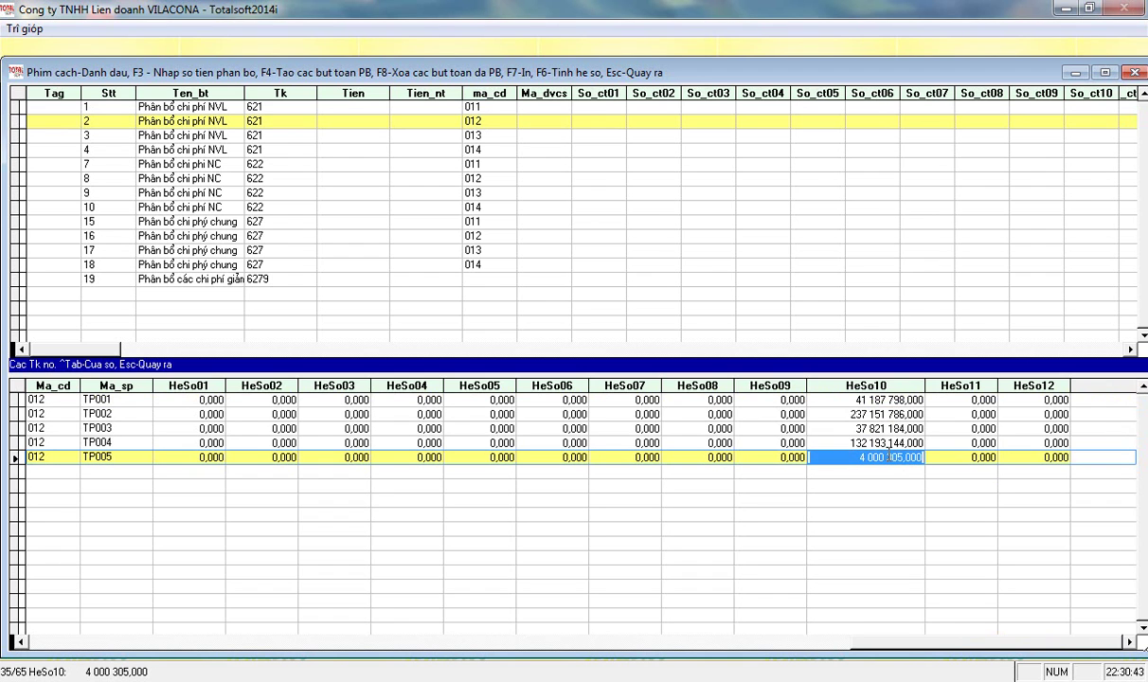
- Set TP005's HeSo10 coefficient to 4000305 in the account 622 labour cost allocation for stage 012
left_click(494, 178)
left_click(834, 440)
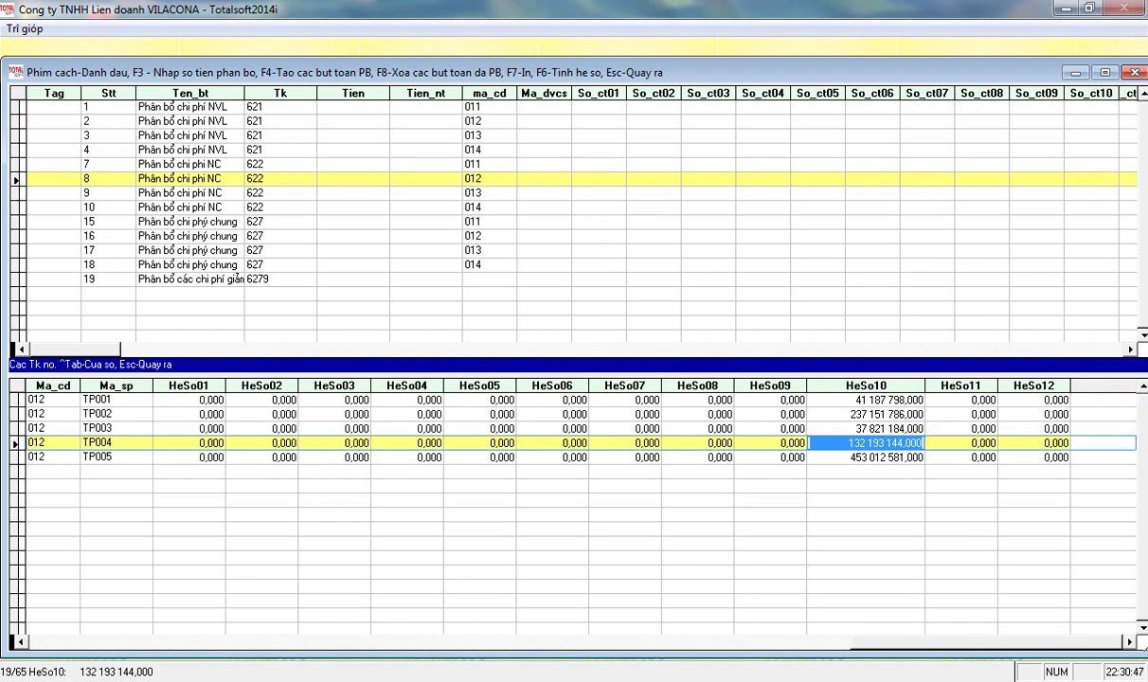
left_click(880, 460)
type("4000305")
key("Up")
- Set TP005's HeSo10 coefficient to 4000305 in the account 627 overhead allocation for stage 012
left_click(466, 233)
key("ctrl+Tab")
key("Up")
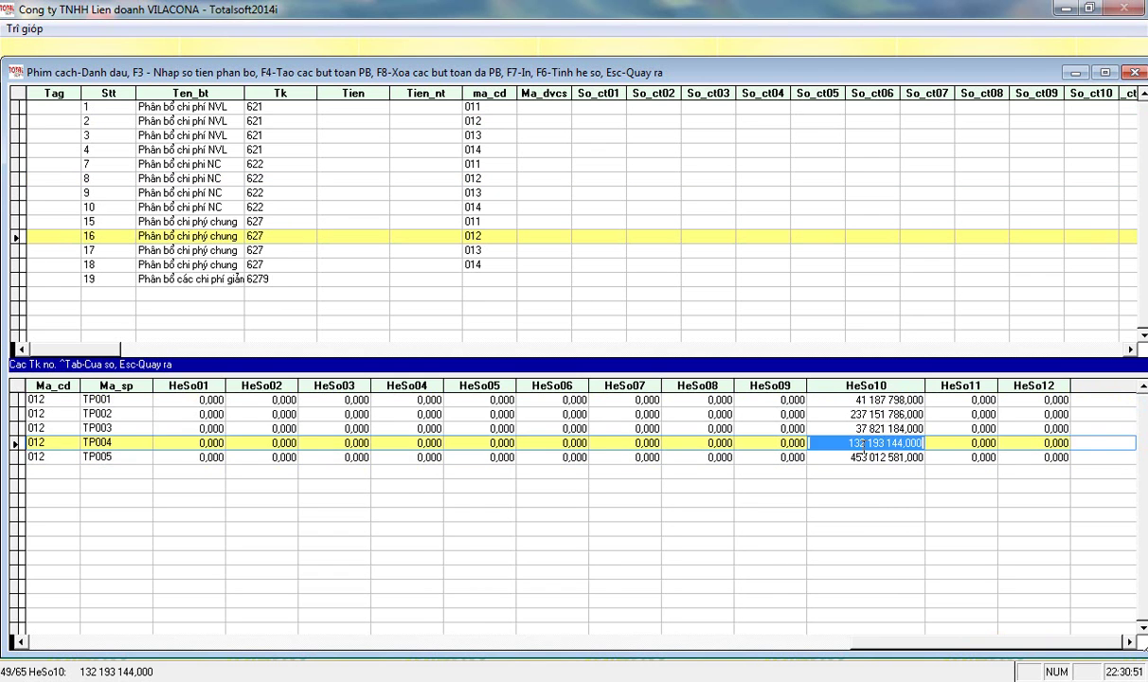
key("Down")
key("Up")
key("Up")
key("Up")
key("Up")
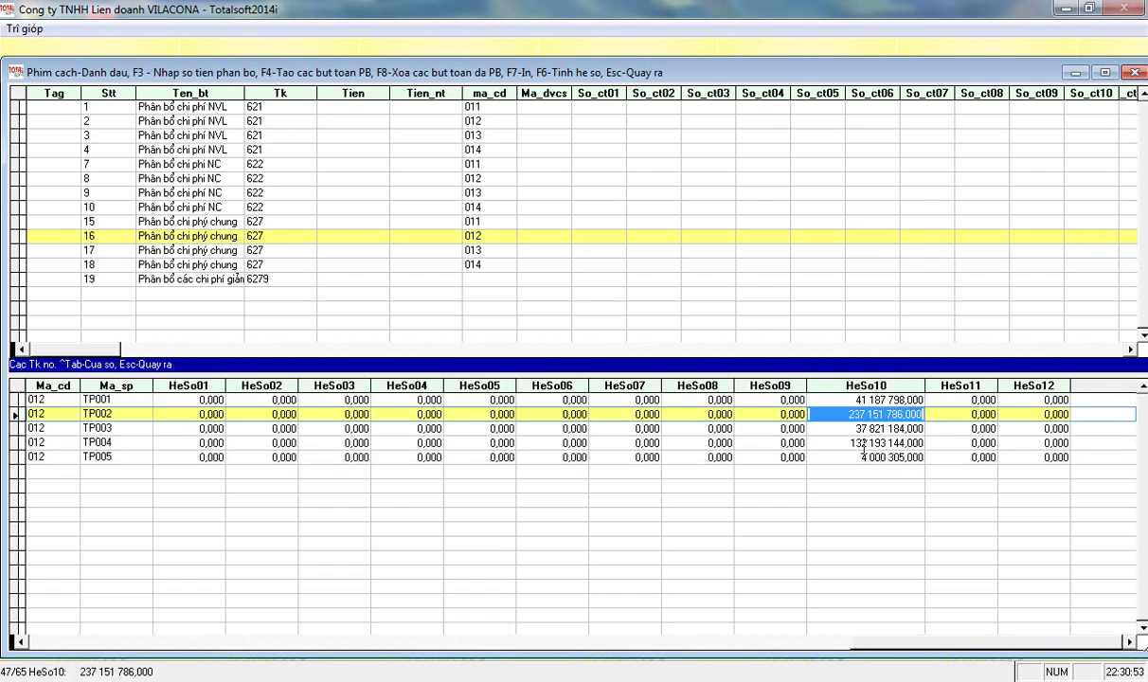
- Tag the stage 012 rows of accounts 627, 622 and 621 for allocation
left_click(506, 237)
key("space")
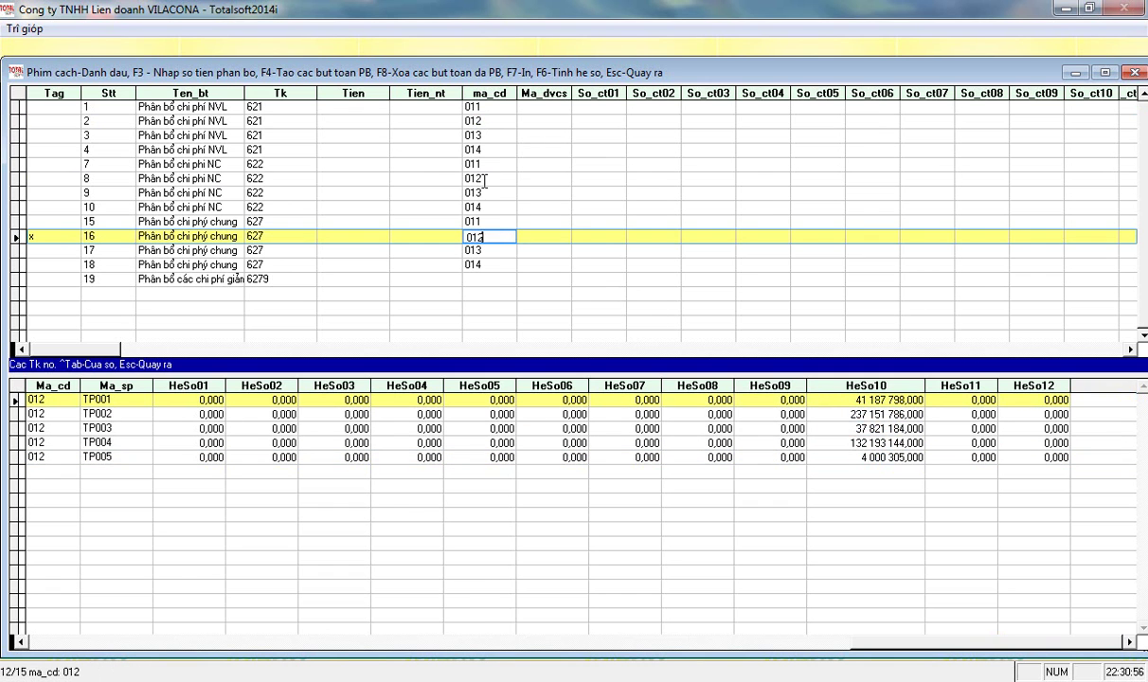
left_click(464, 175)
key("space")
left_click(473, 122)
key("space")
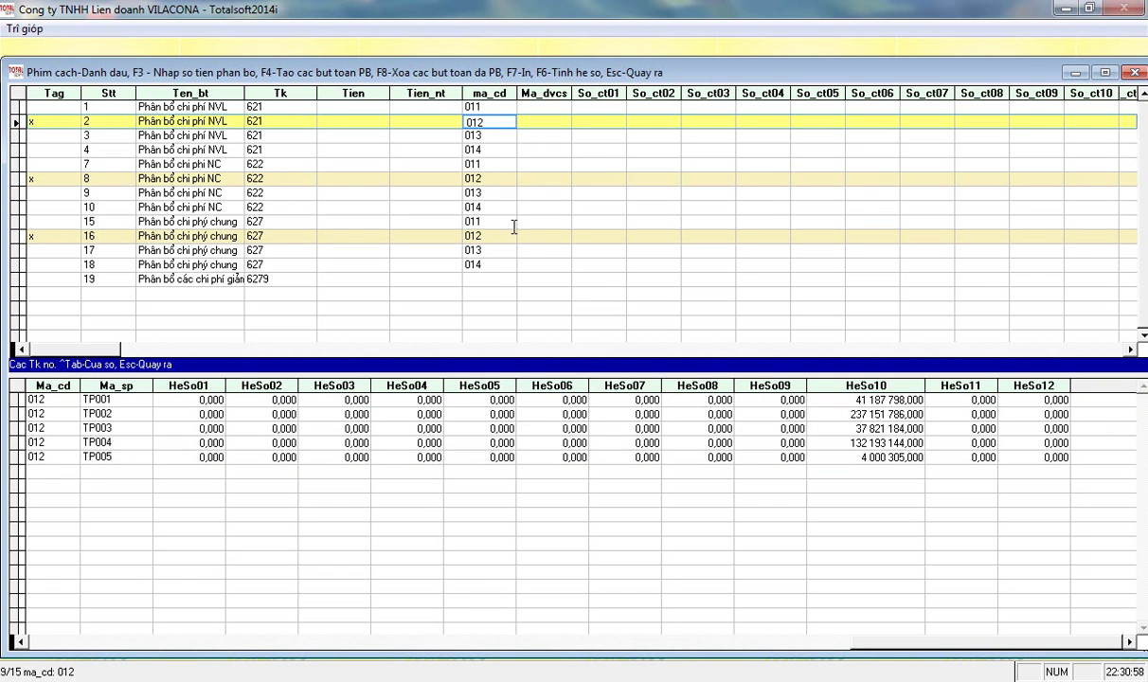
- Create the automatic allocation entries for the tagged stage 012 rows, with period 10 as the end period
key("F4")
type("1")
key("Return")
type("1")
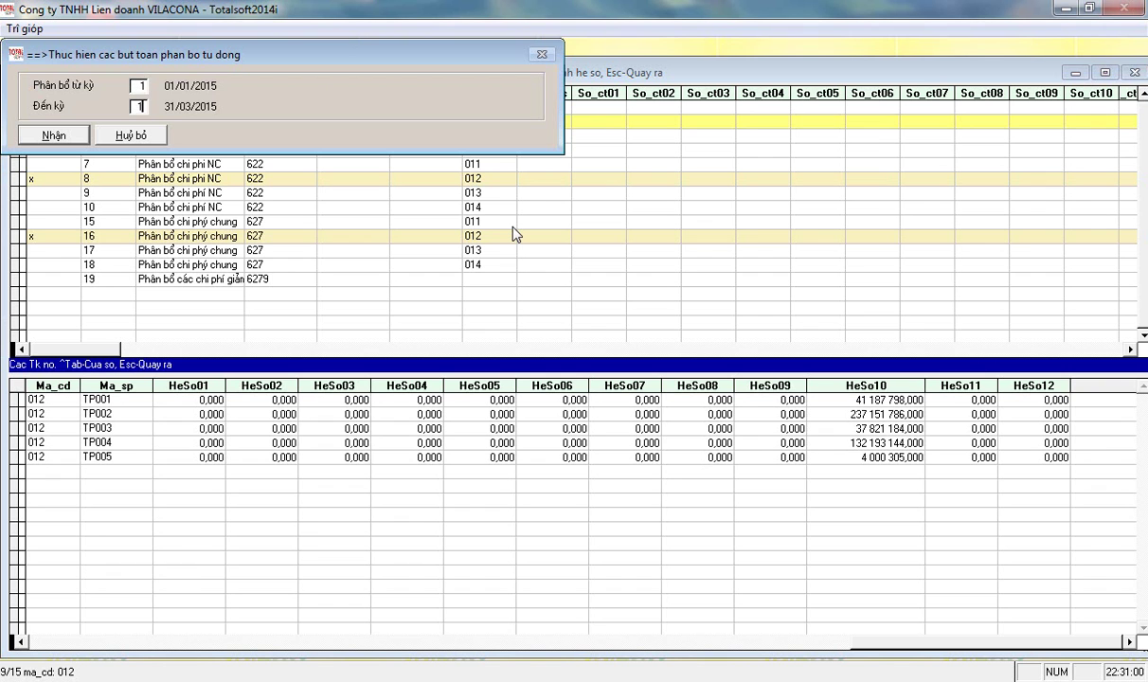
type("10")
key("Return")
key("Return")
key("Return")
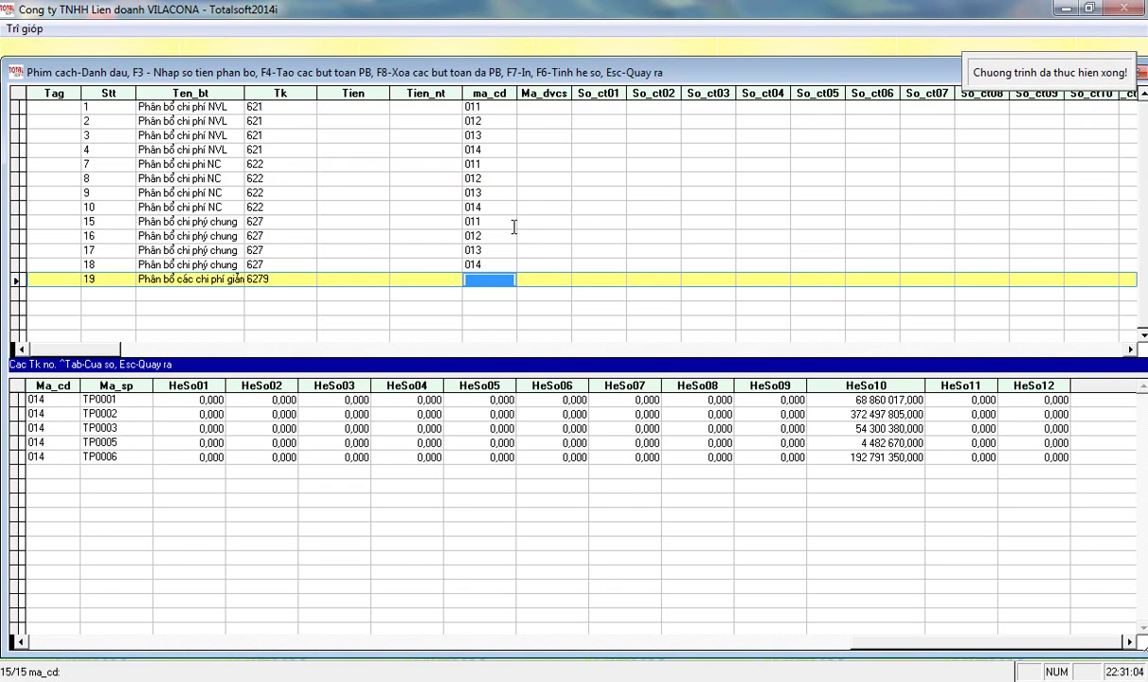
- Leave the allocation window and run the product cost summary report again for process 01
key("Escape")
left_click(336, 381)
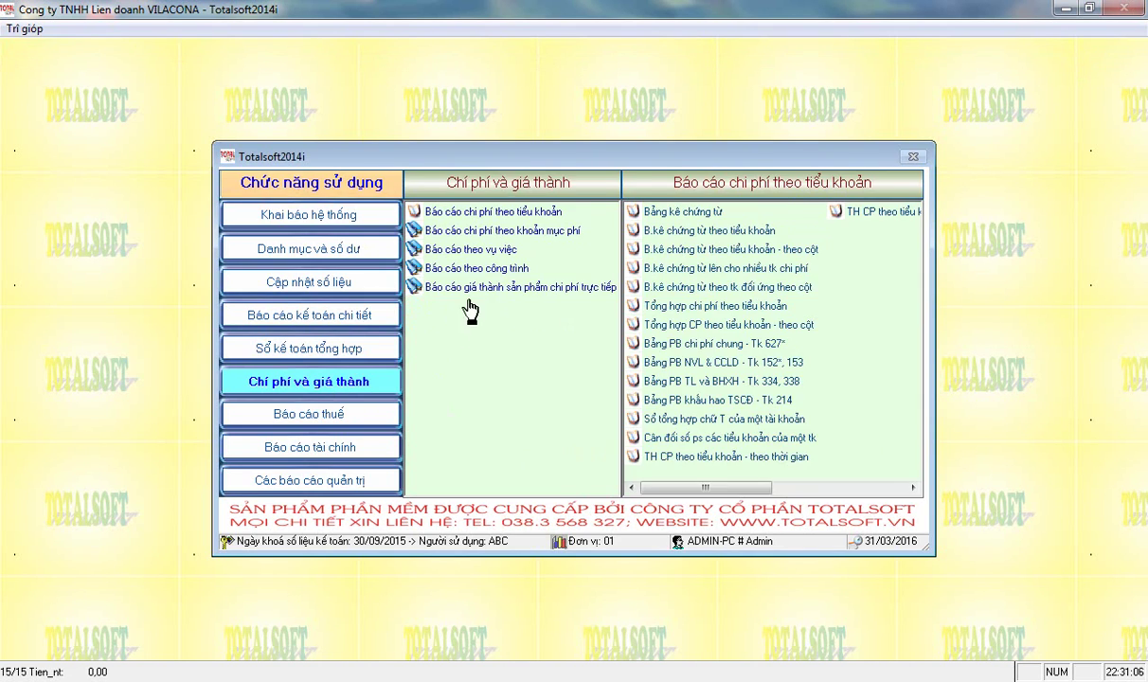
left_click(445, 287)
double_click(647, 212)
type("01")
key("Return")
key("Return")
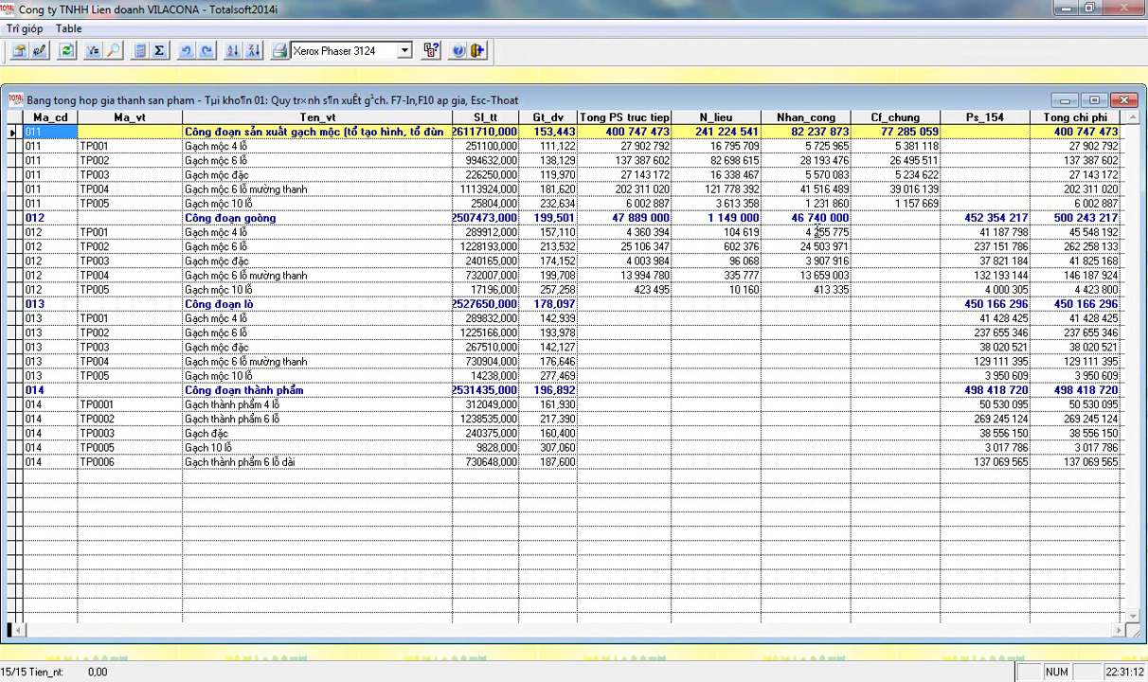
- Compare TP005's unit costs in stages 011 and 012, and apply the calculated prices to the receipt vouchers
left_click(611, 288)
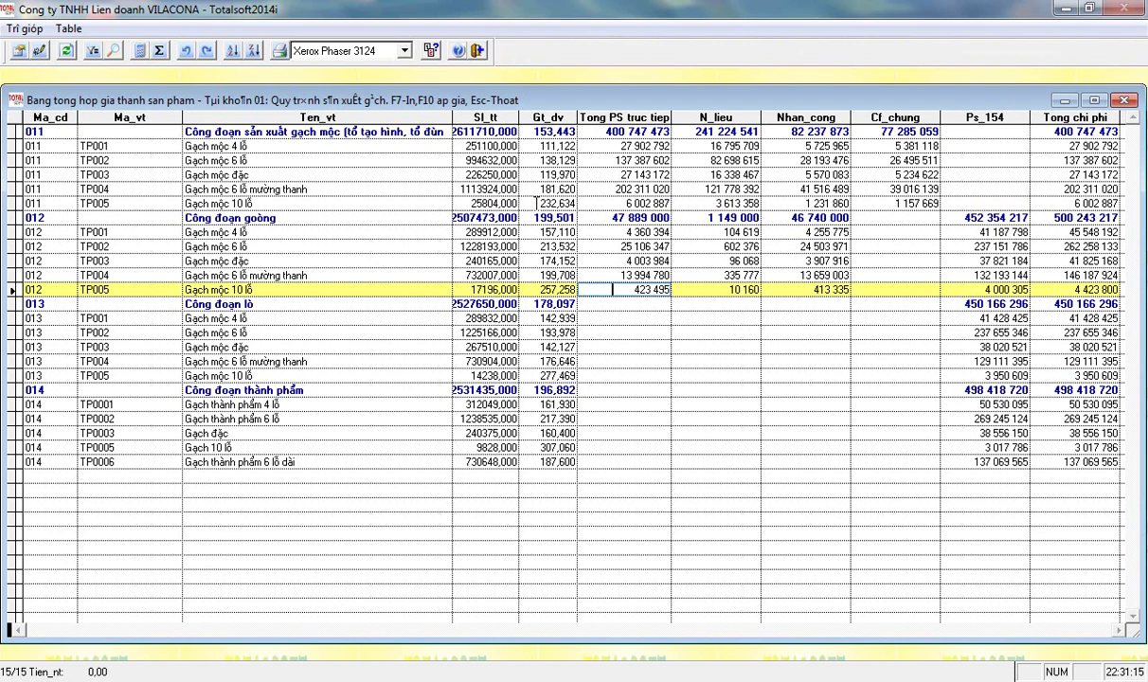
left_click(538, 202)
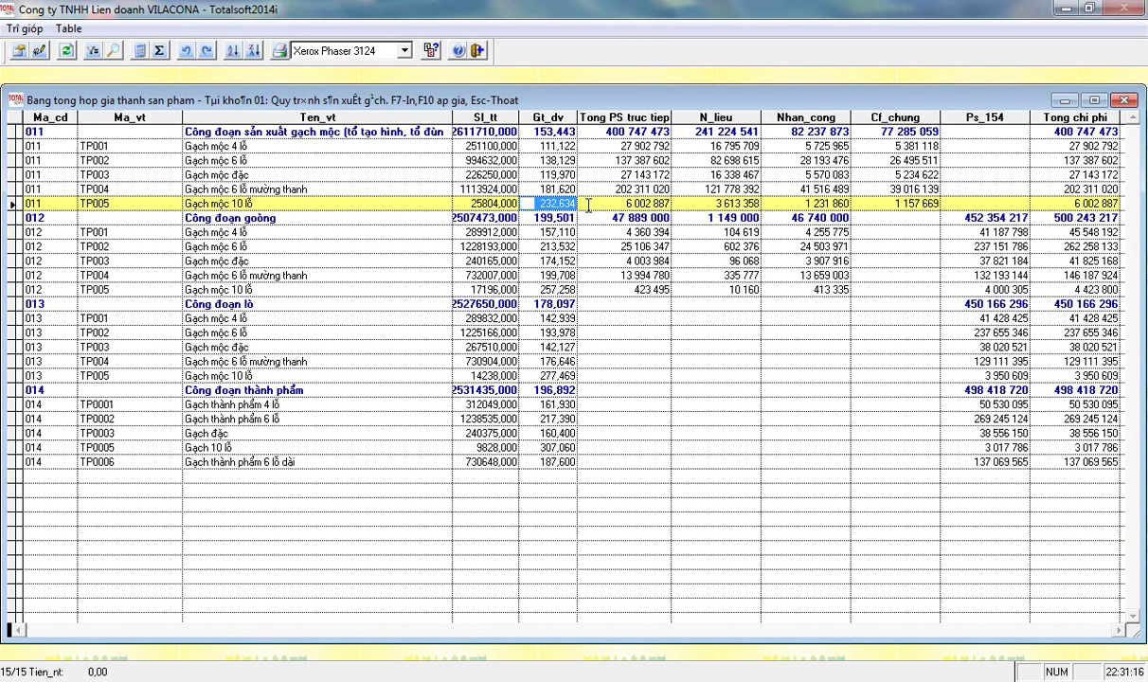
left_click(537, 289)
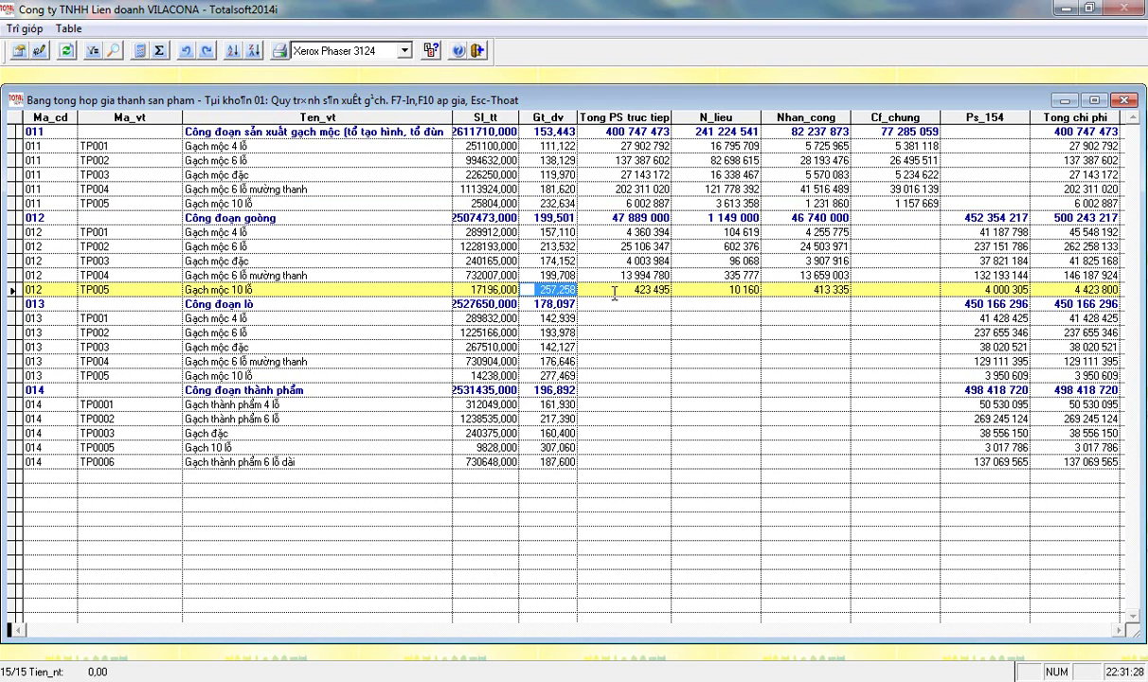
key("F10")
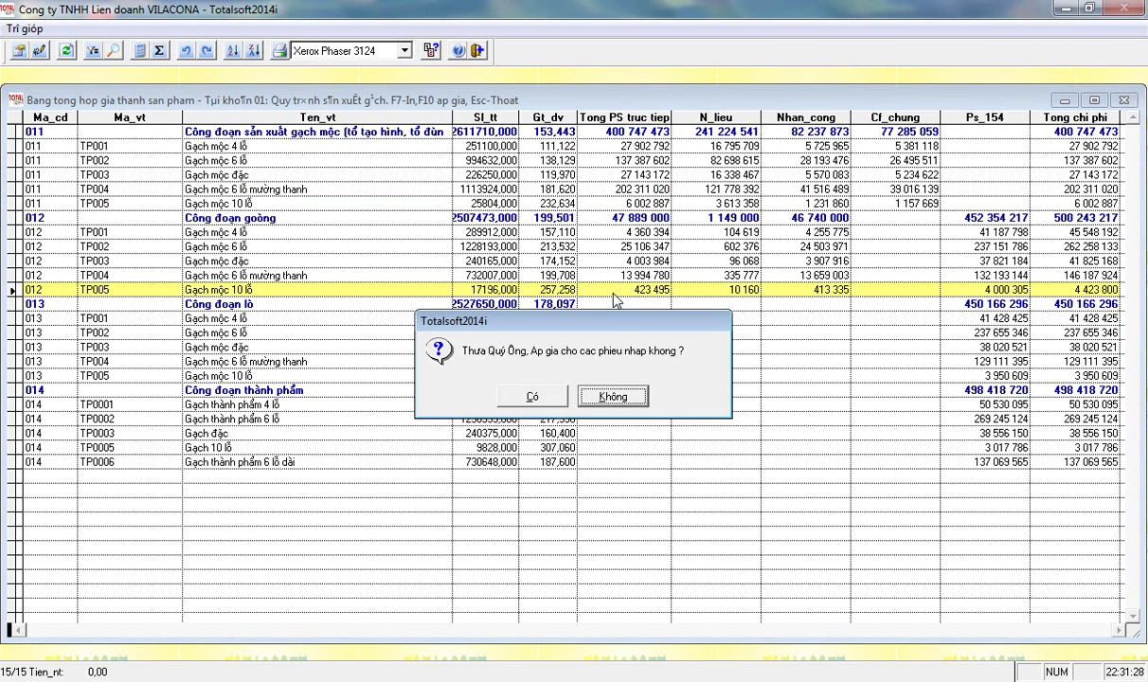
left_click(532, 397)
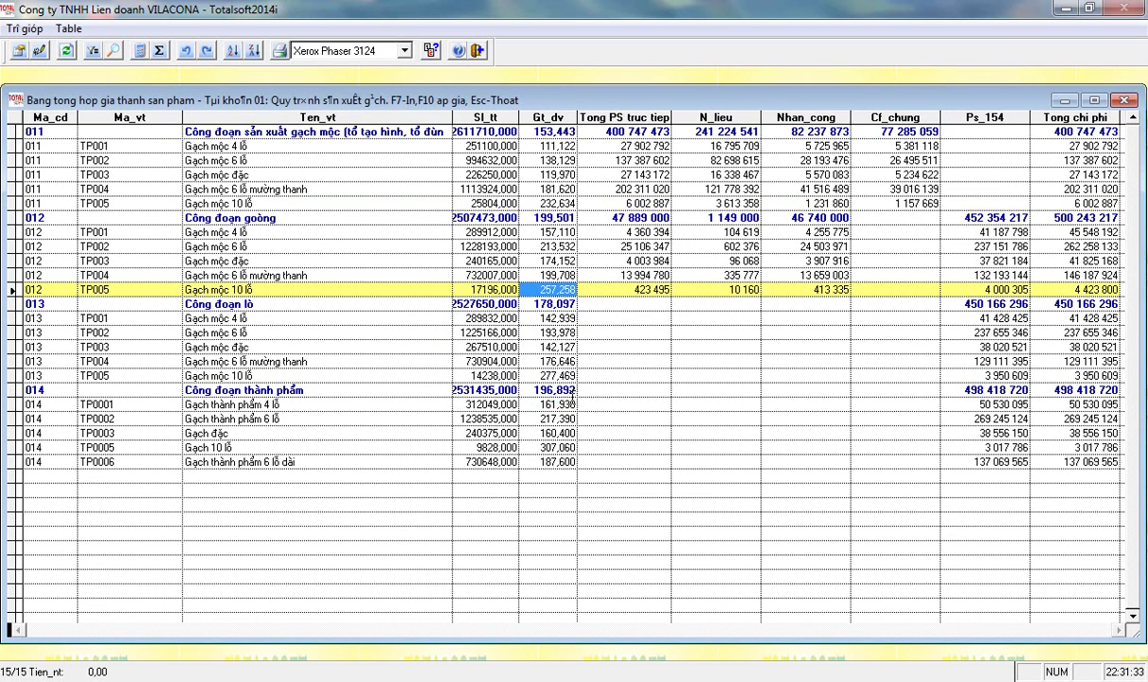
- Leave the cost report and calculate average inventory prices for October 2015
key("Escape")
left_click(323, 276)
left_click(483, 308)
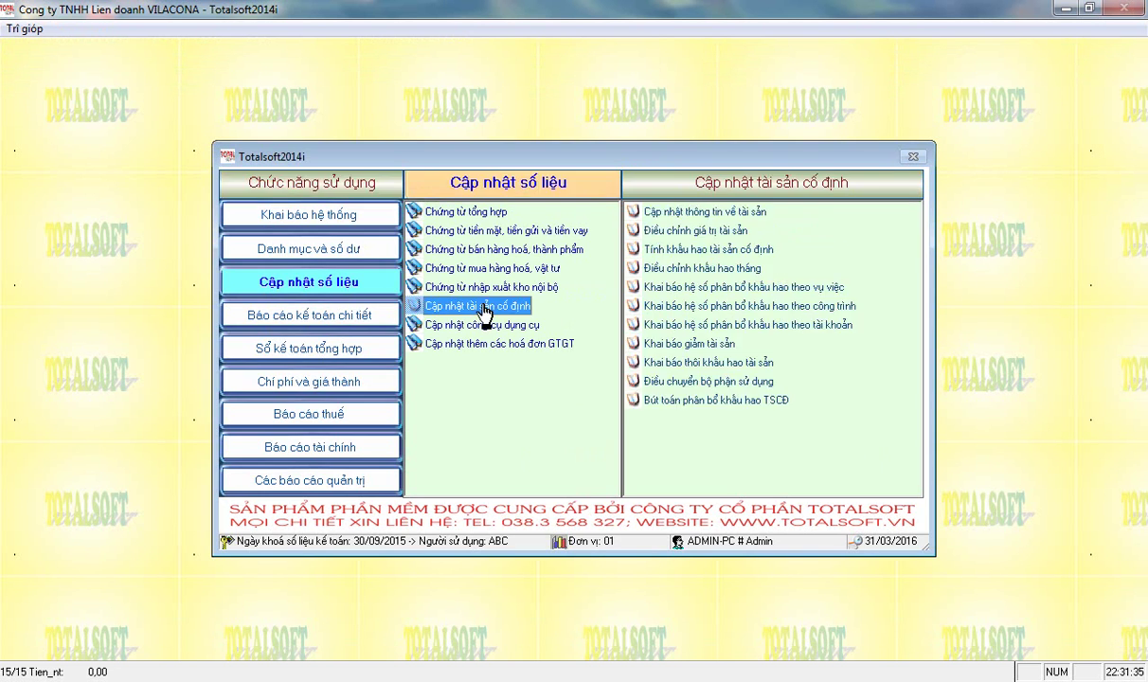
left_click(464, 287)
left_click(660, 272)
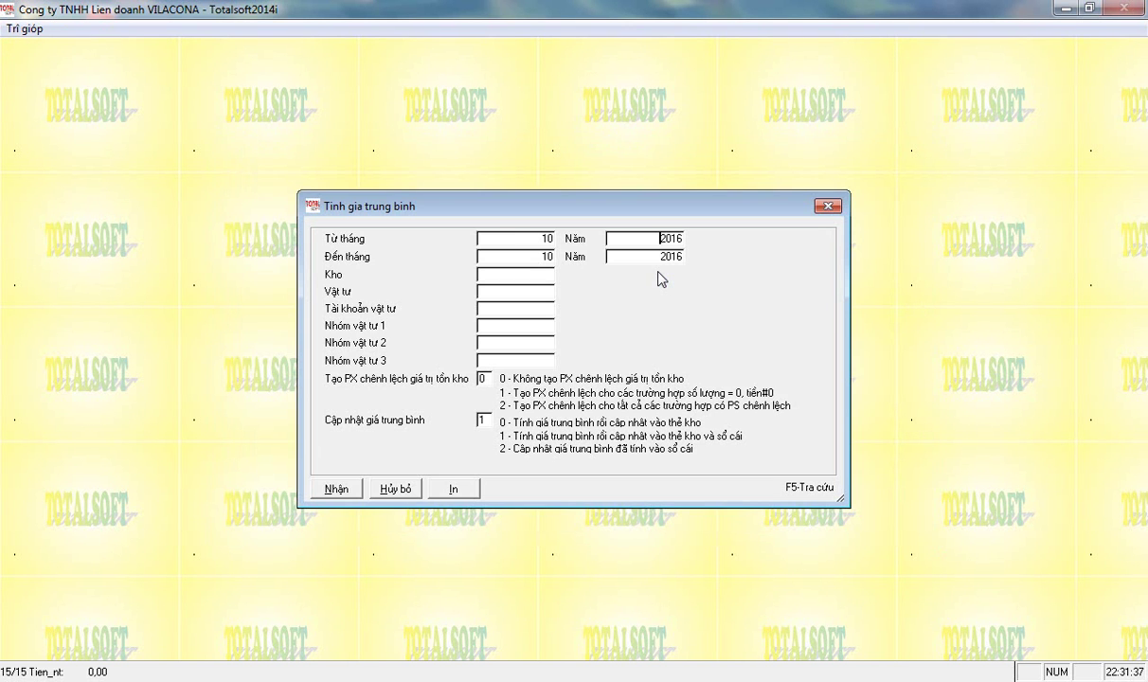
type("15015")
key("Return")
key("Return")
key("Return")
key("Return")
key("Return")
key("Return")
key("Return")
key("Return")
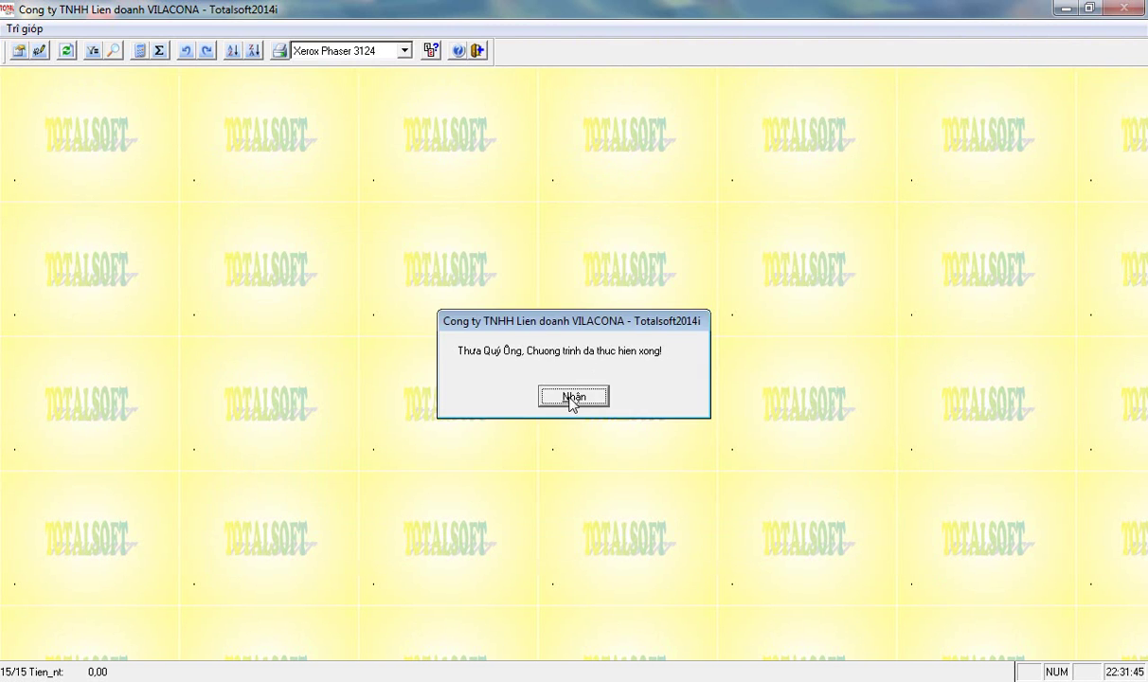
left_click(567, 396)
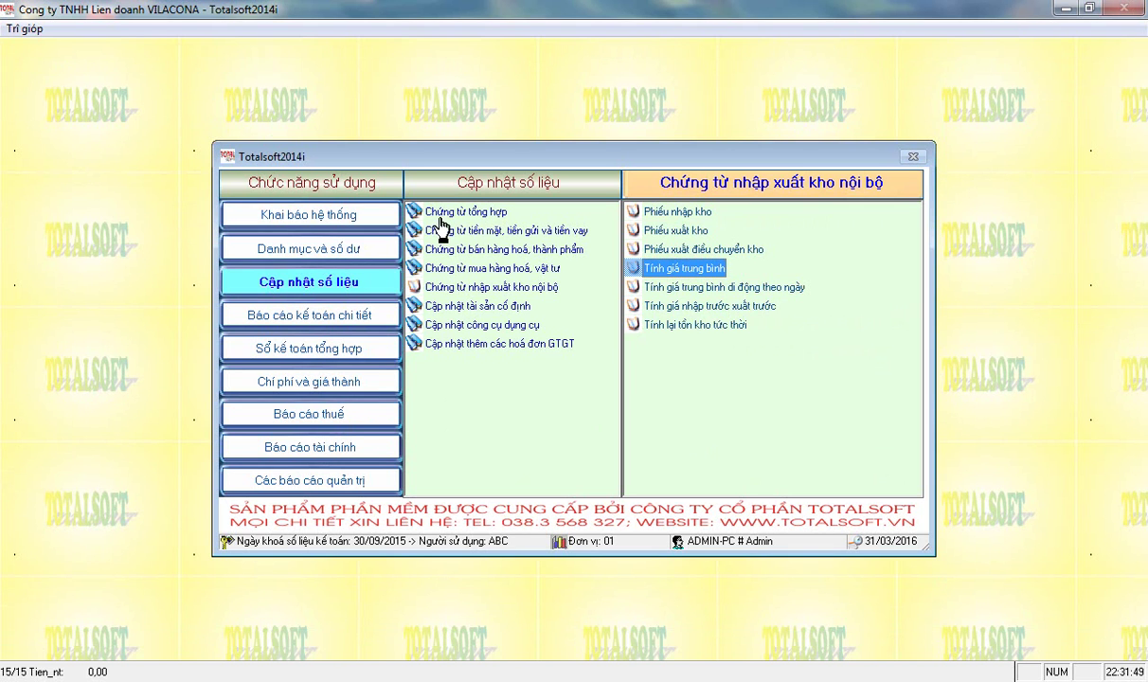
- Run the product cost summary report for process 01 and check the Ps_154 costs of stages 013 and 014
left_click(413, 212)
left_click(325, 390)
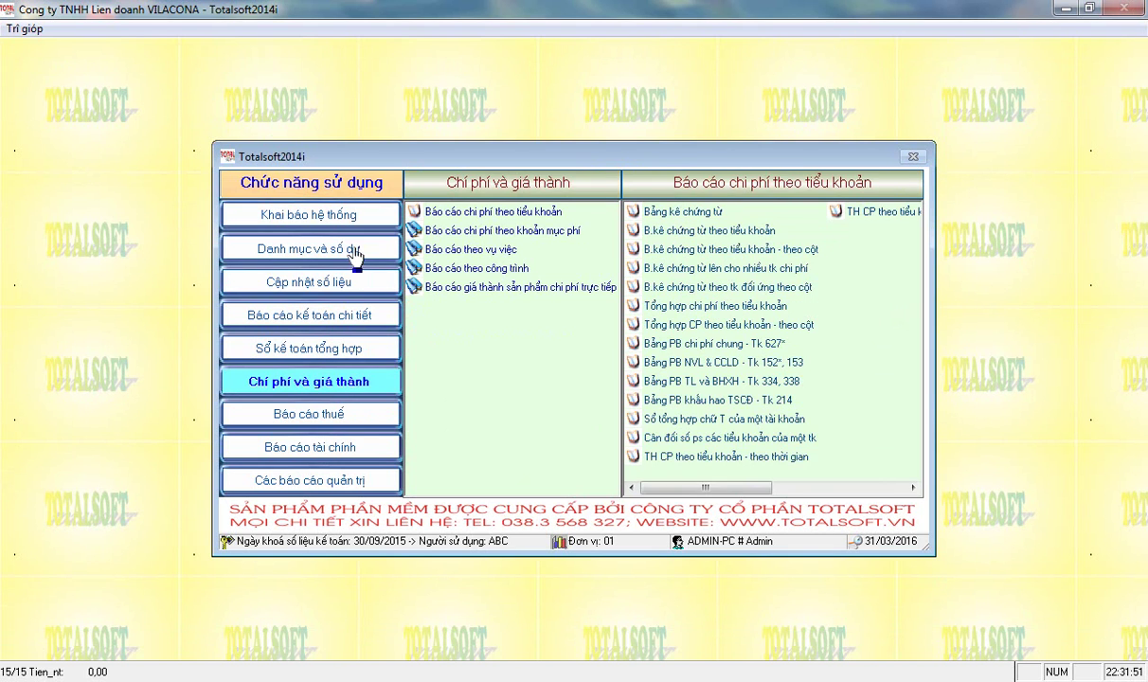
left_click(445, 287)
left_click(655, 212)
key("Return")
key("Return")
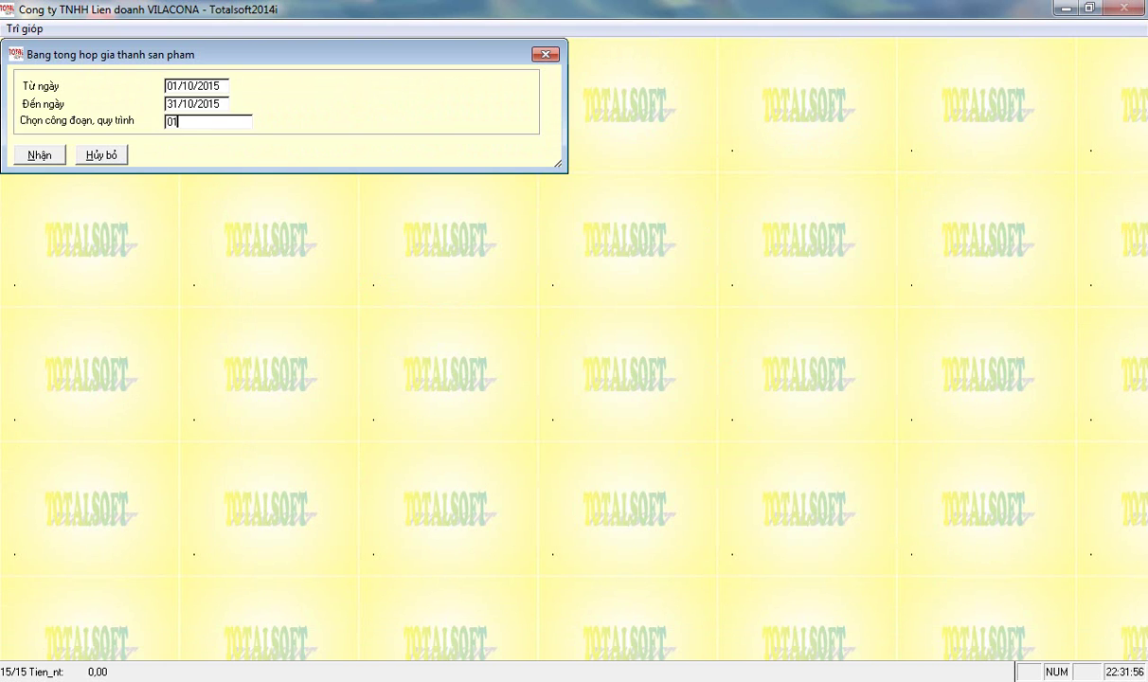
key("Return")
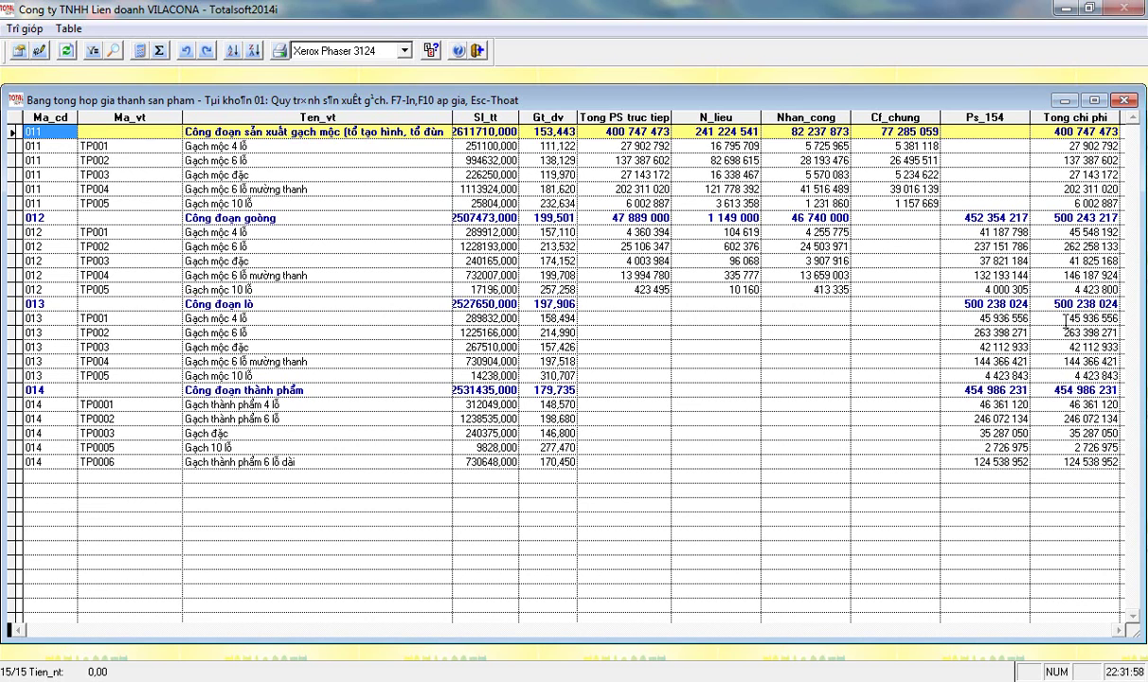
left_click(995, 318)
left_click(985, 389)
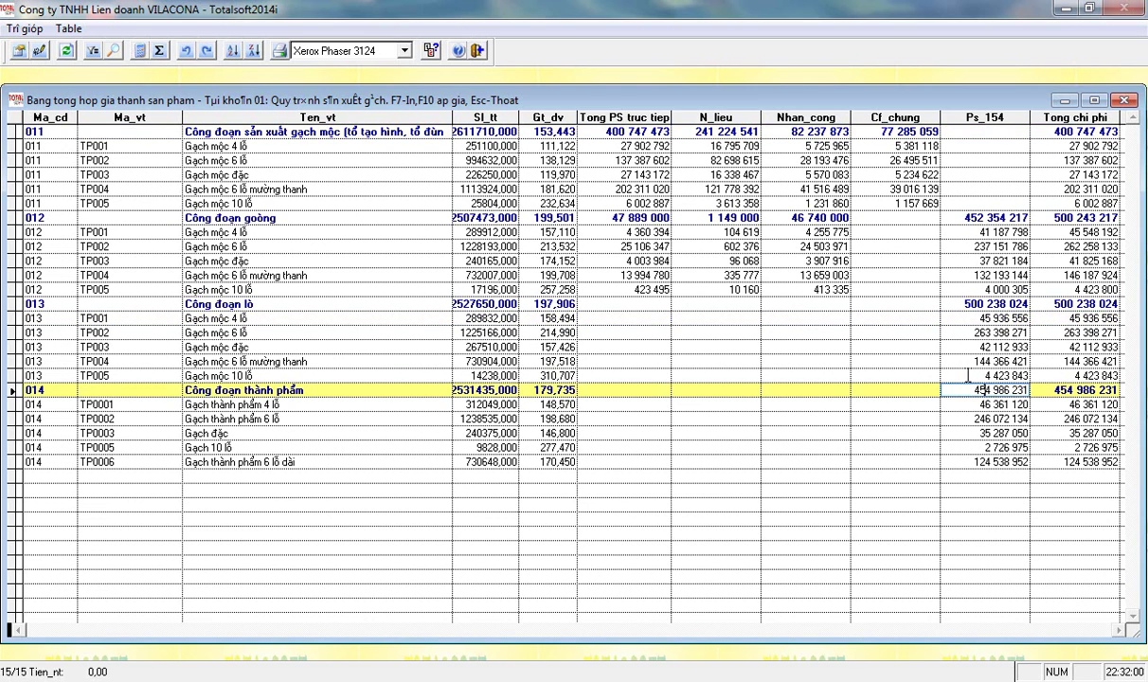
- Reopen the automatic allocation entries and tag the stage 013 rows of accounts 621, 622 and 627
key("Escape")
left_click(362, 296)
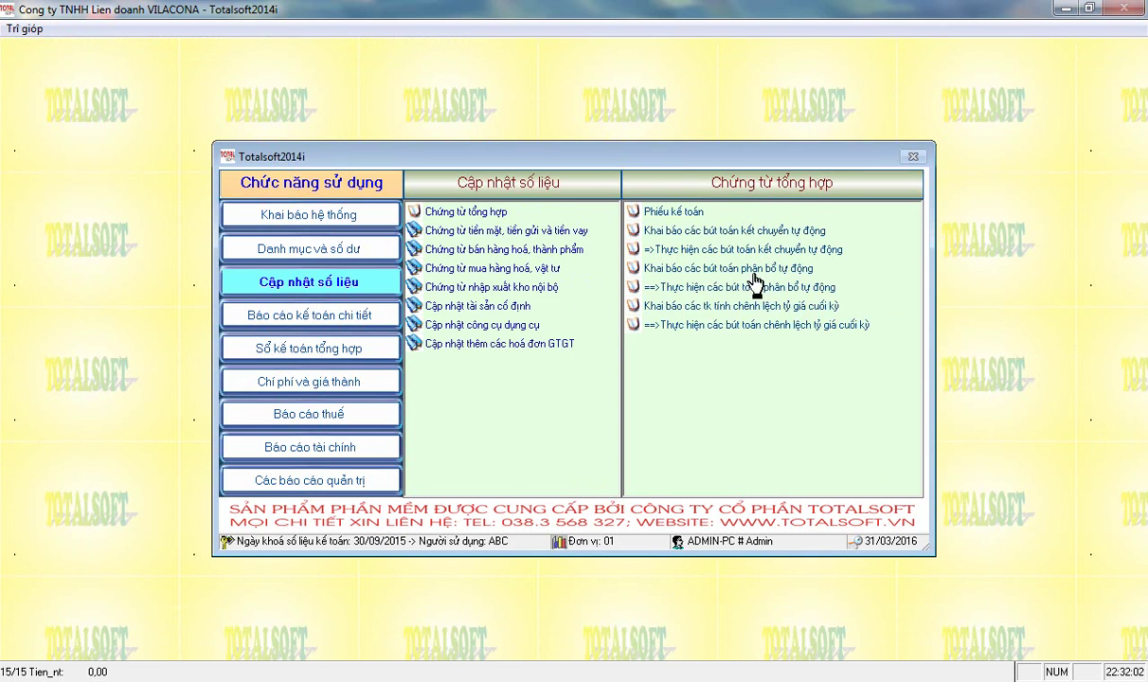
left_click(700, 286)
type("2016")
left_click(43, 126)
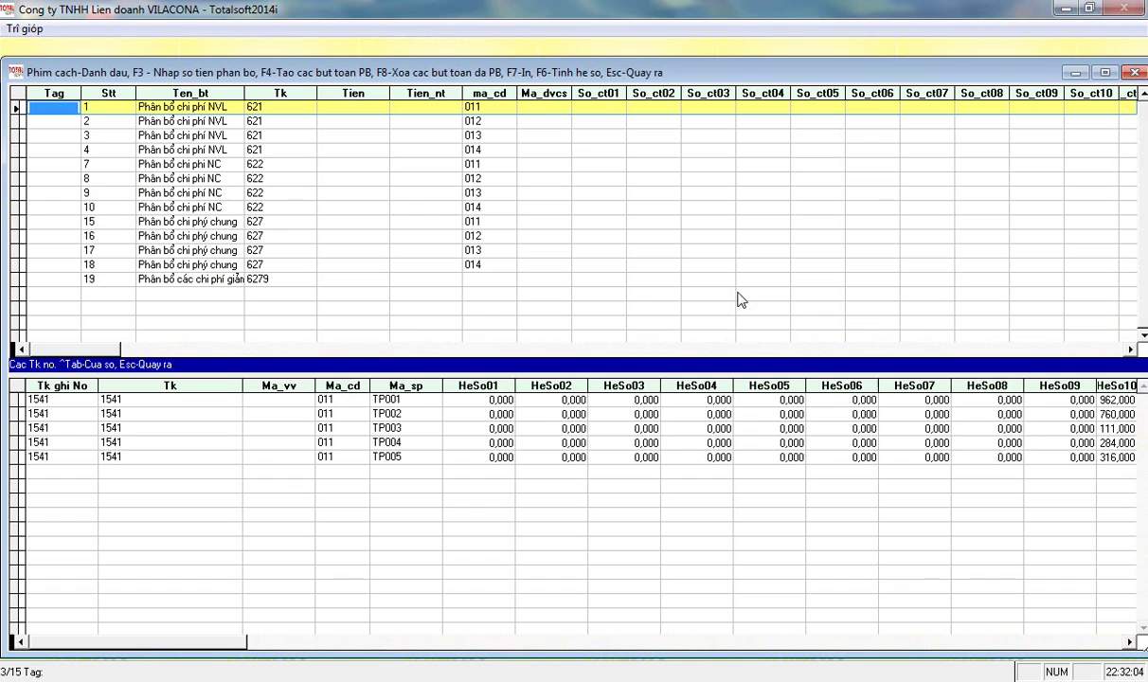
left_click(500, 137)
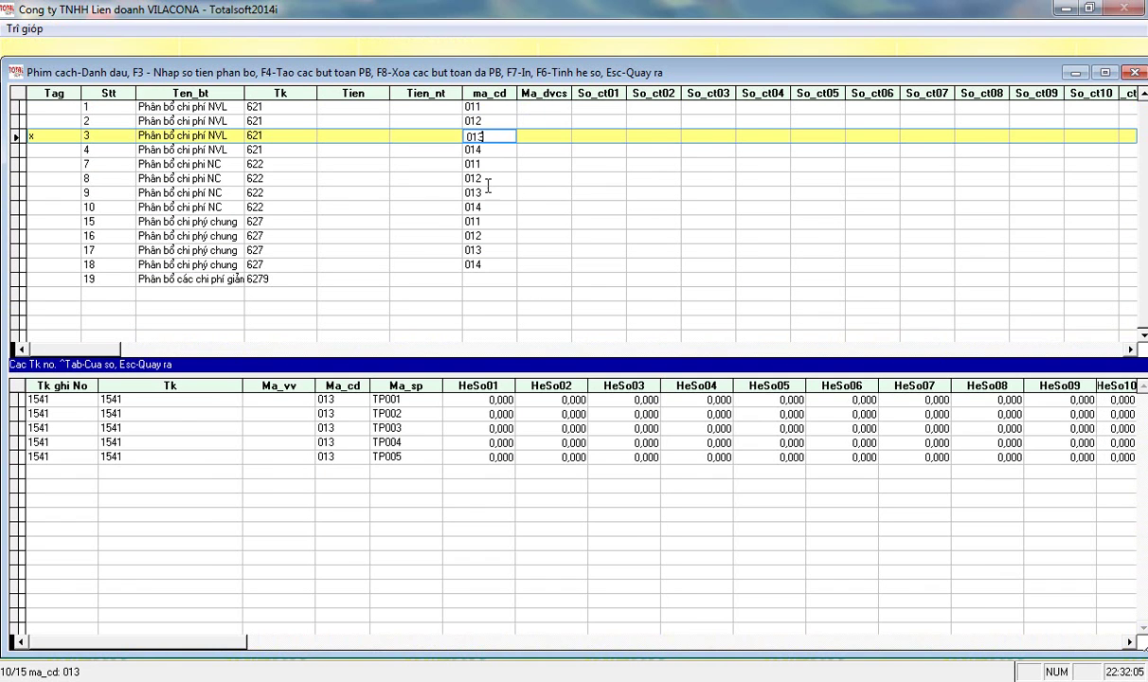
left_click(476, 190)
left_click(497, 250)
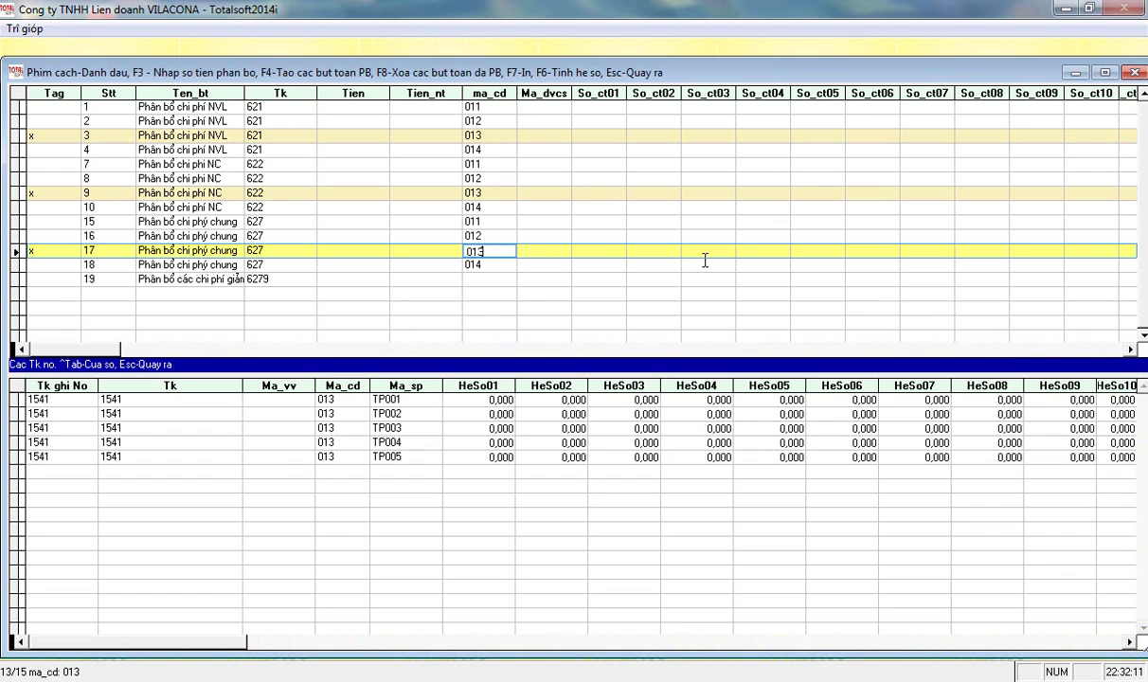
- Calculate the allocation coefficients for the tagged stage 013 rows and check their HeSo10 values in a widened column
key("F6")
key("Return")
key("Return")
key("Return")
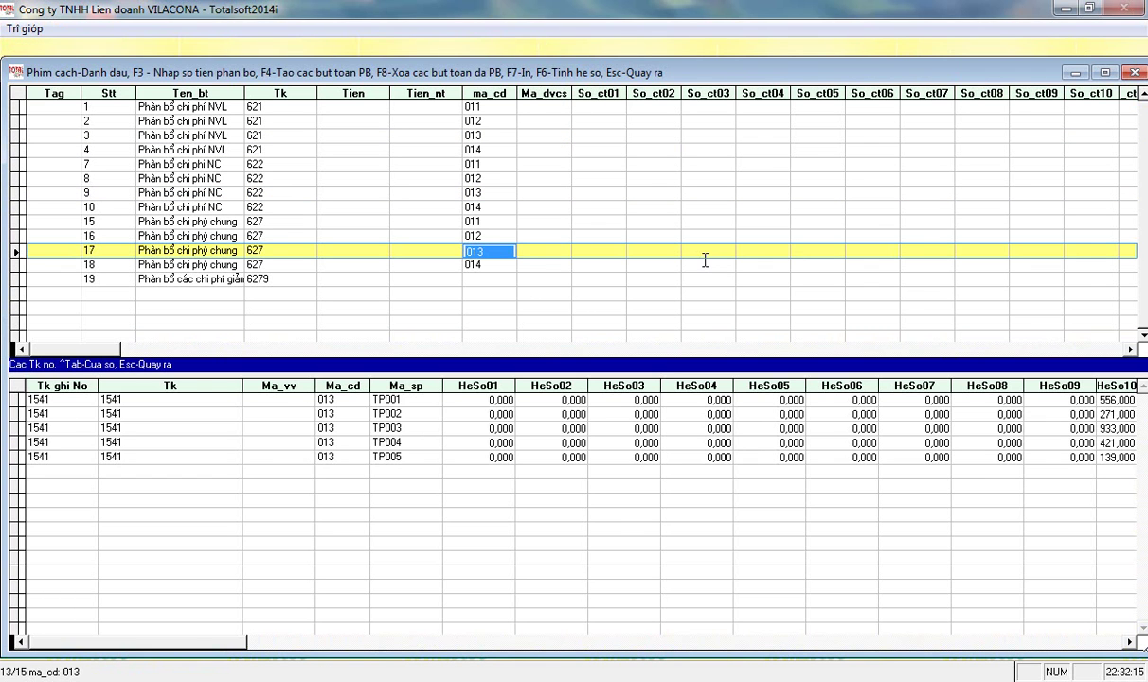
left_click(1129, 641)
left_click(1129, 641)
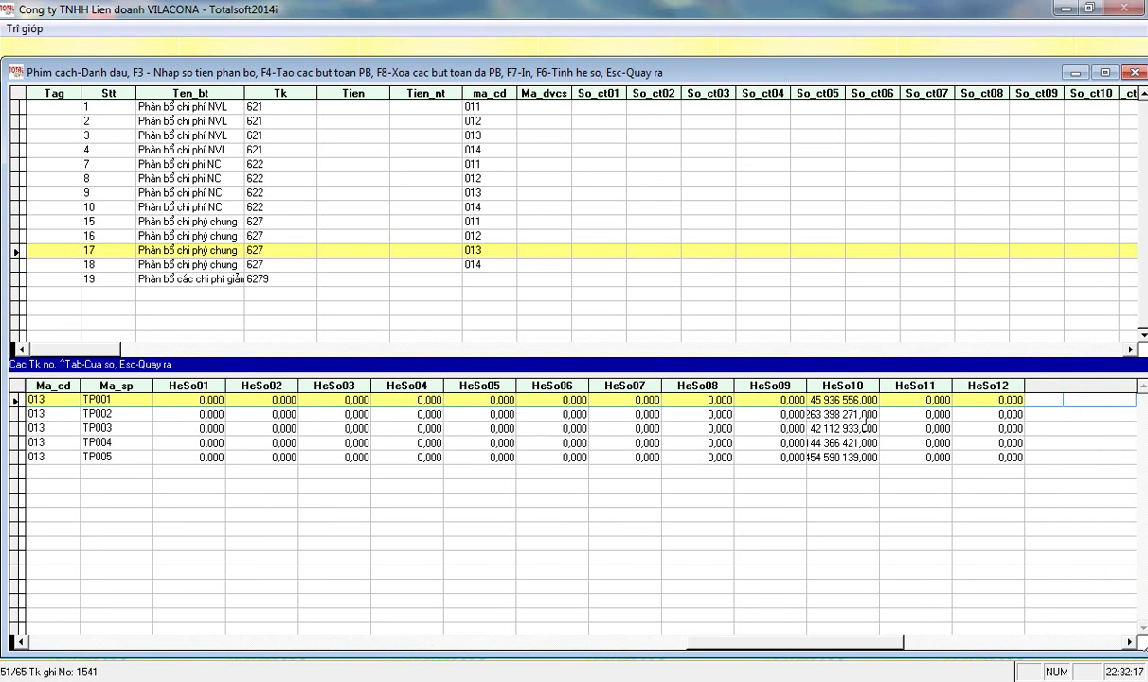
left_click_drag(880, 385, 898, 385)
left_click(885, 458)
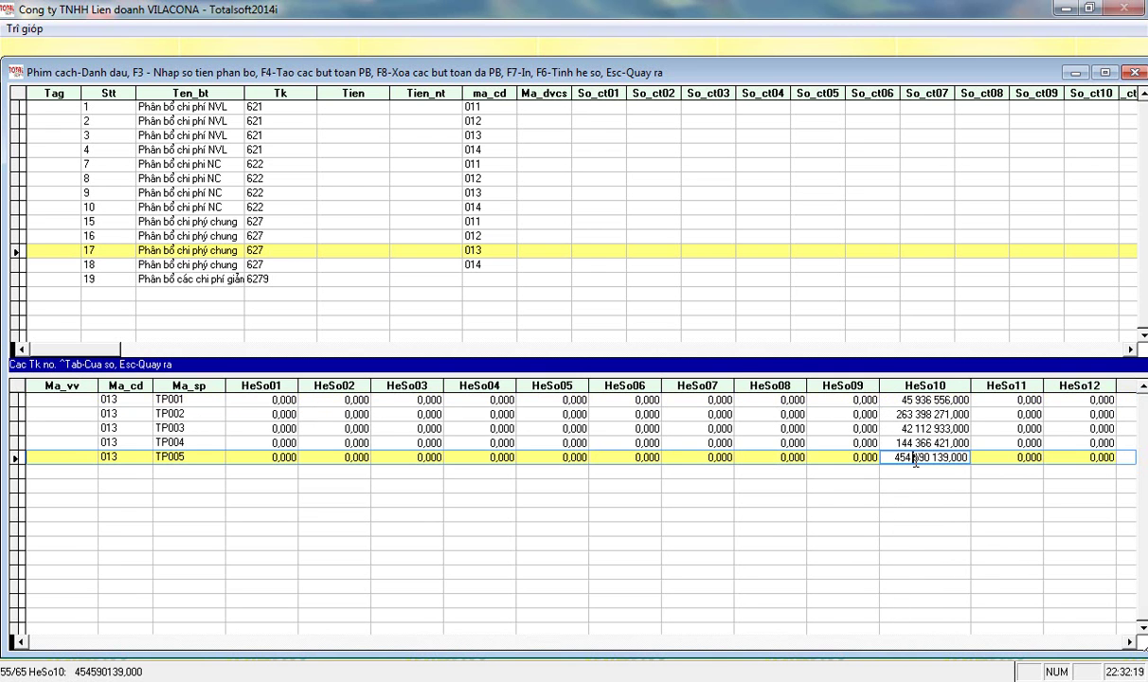
key("ctrl+Tab")
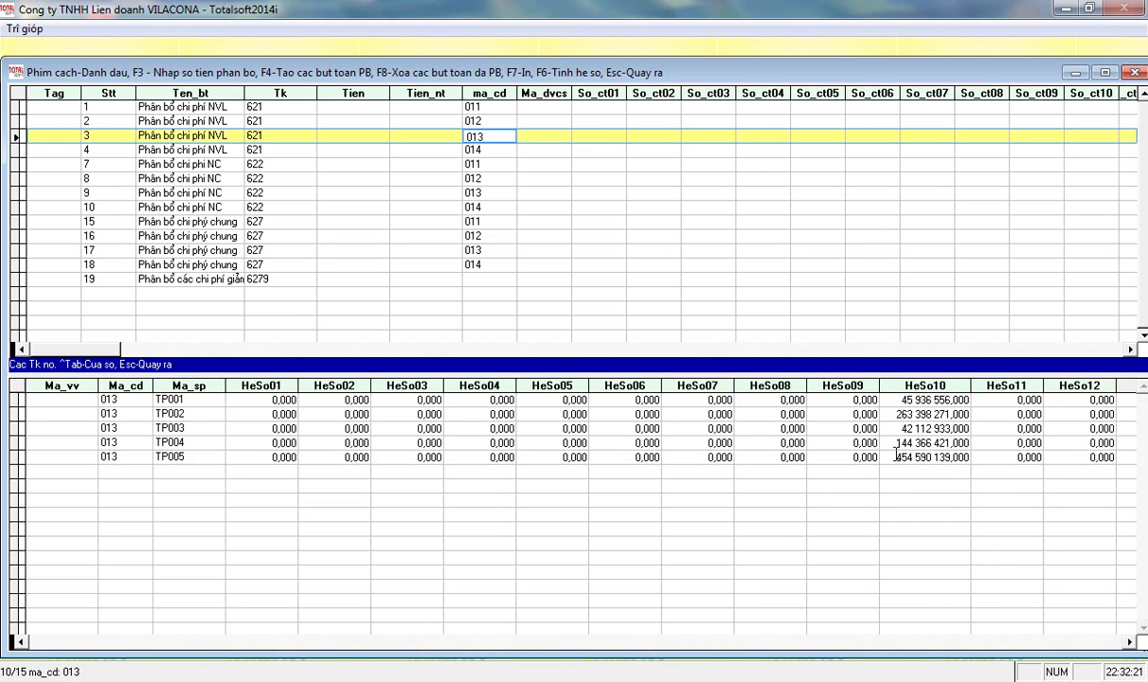
key("ctrl+Tab")
key("Escape")
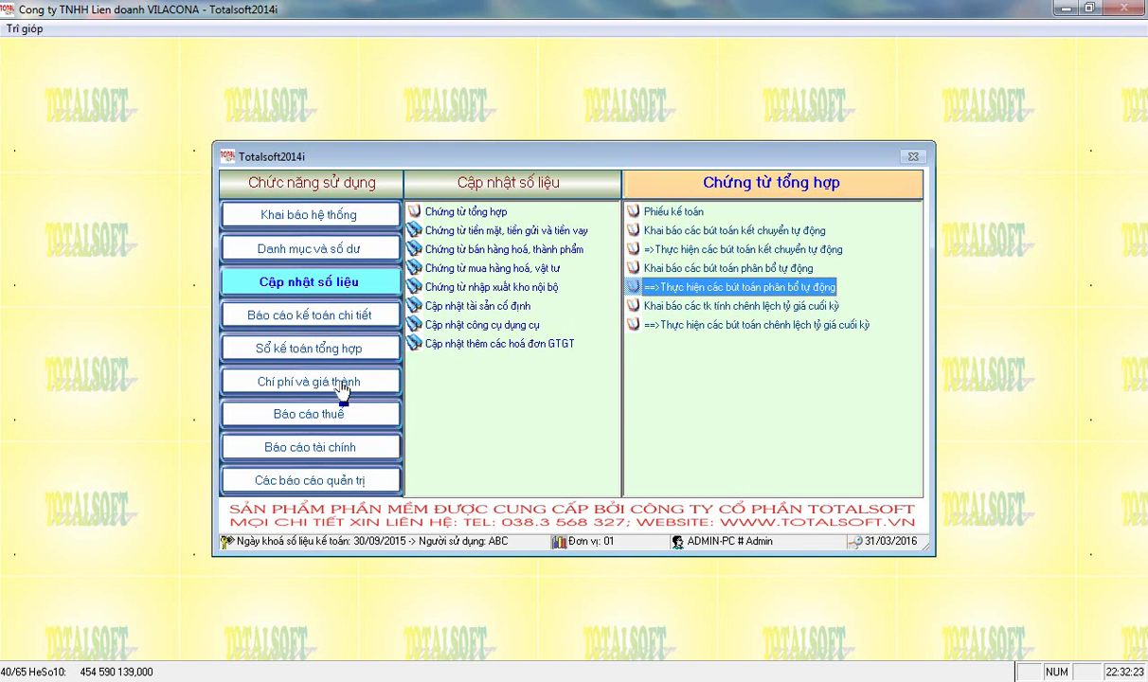
- Run the product cost summary report for process 01 again and check TP005's Ps_154 cost in stage 013
left_click(327, 379)
left_click(485, 286)
left_click(700, 213)
key("Return")
key("Return")
key("Return")
key("Return")
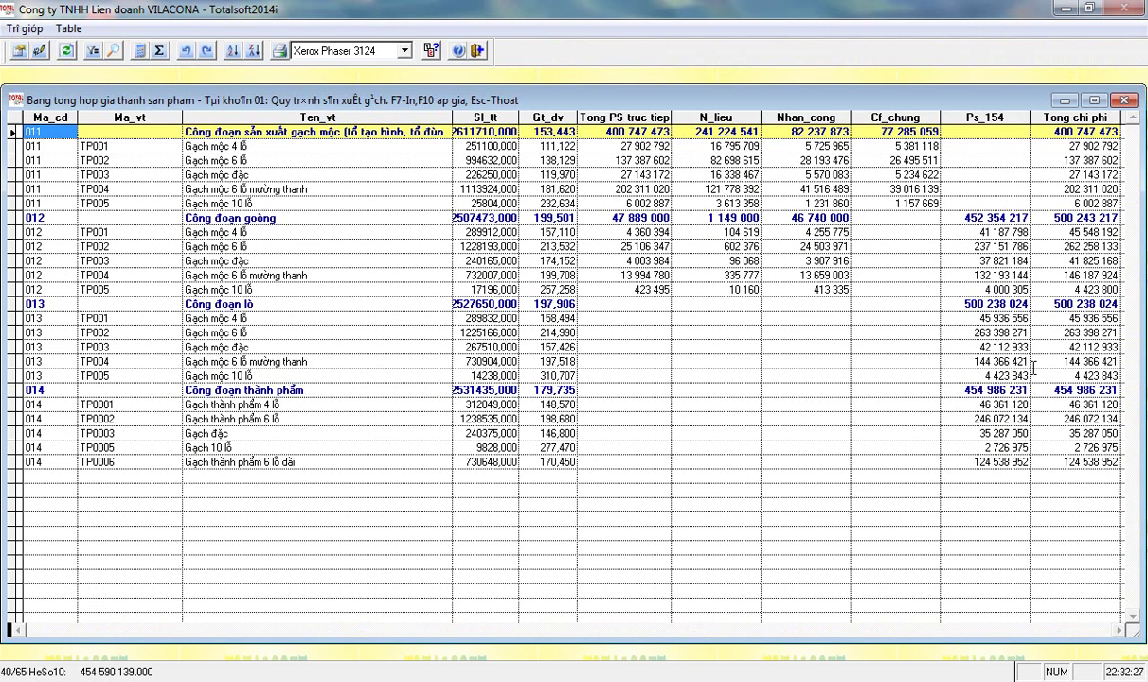
left_click(989, 375)
key("Escape")
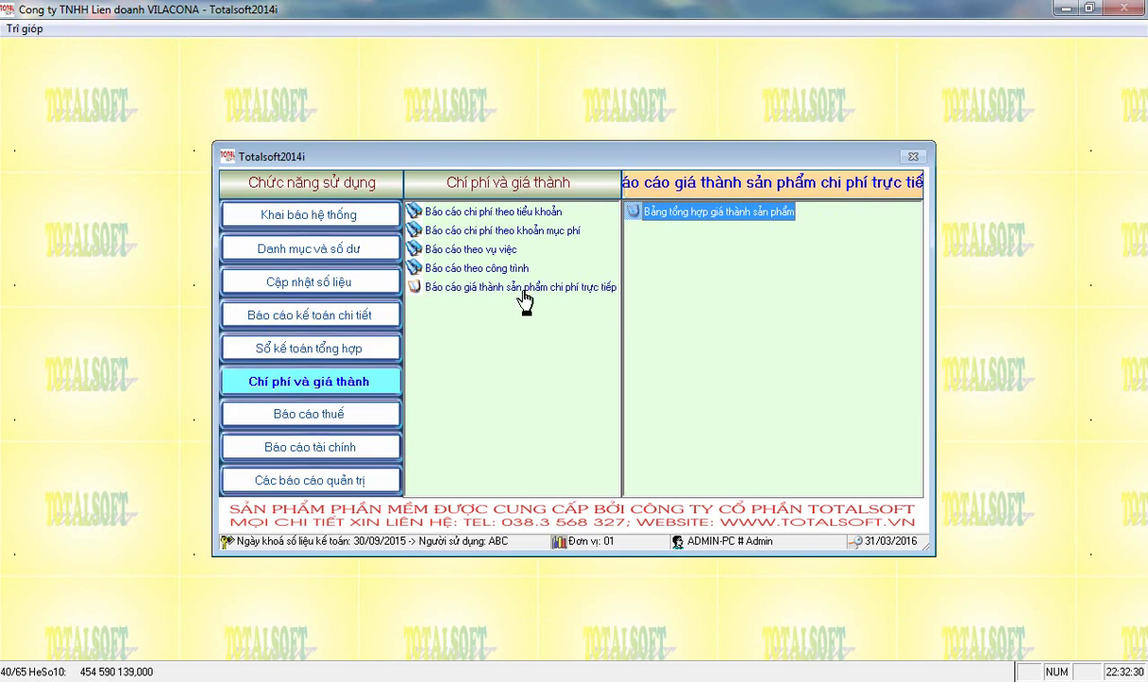
- Reopen the automatic allocation entries and set TP005's HeSo10 to 4423843 for the account 621 row of stage 013
left_click(295, 277)
left_click(709, 286)
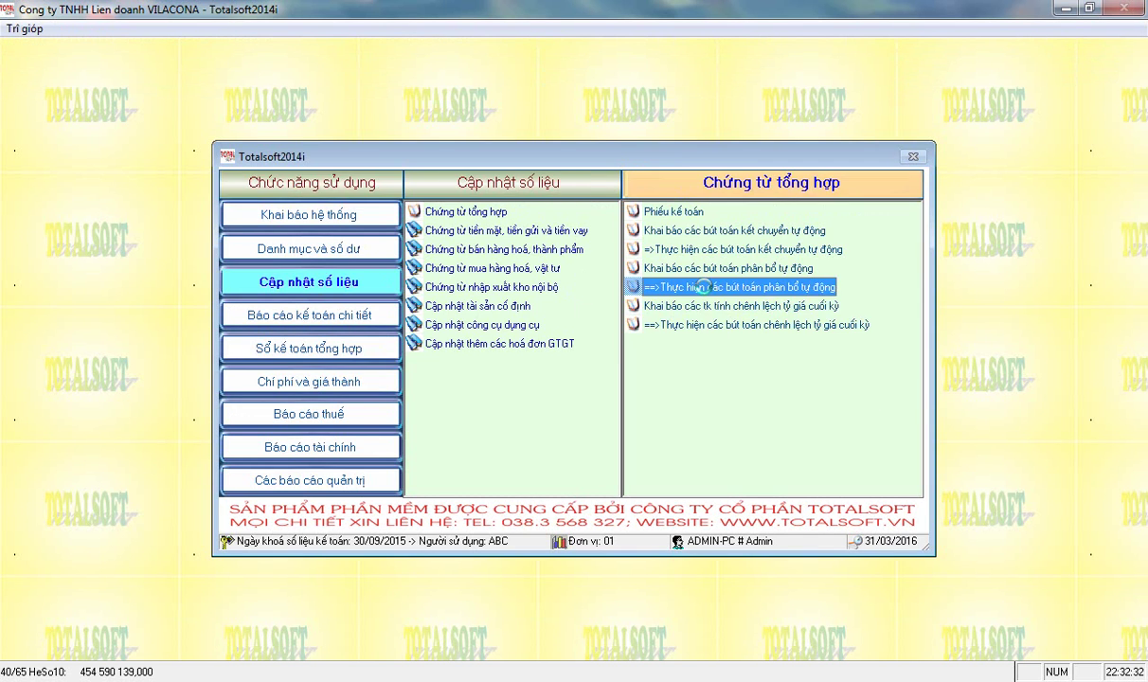
type("2016")
key("Return")
key("Return")
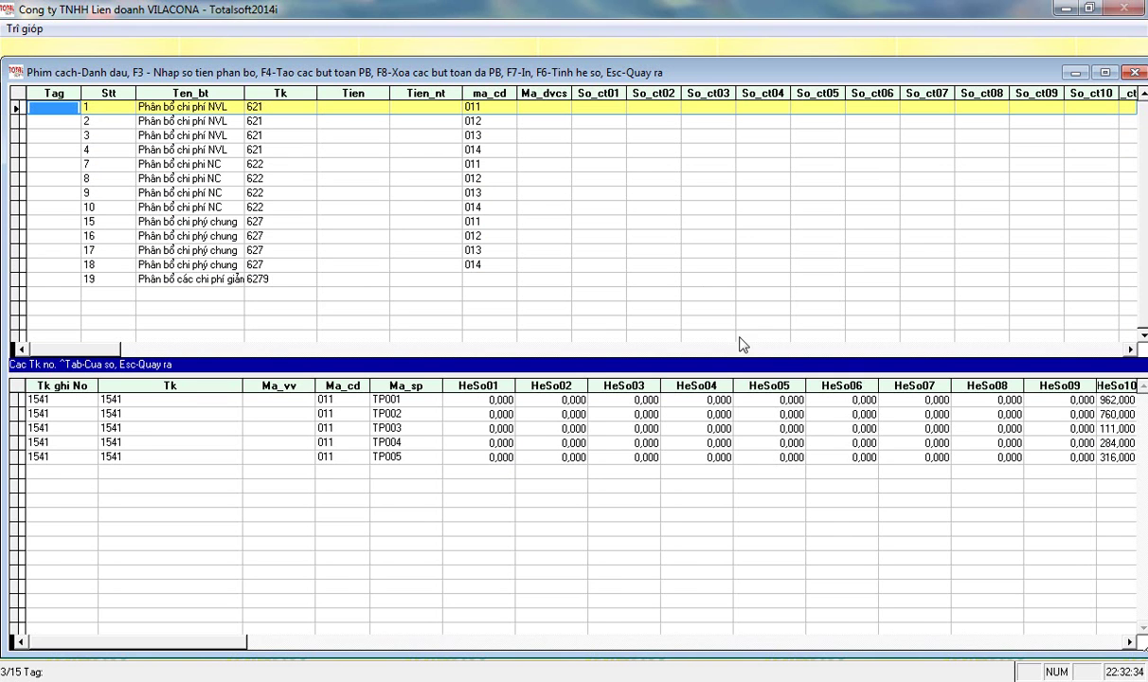
left_click(471, 133)
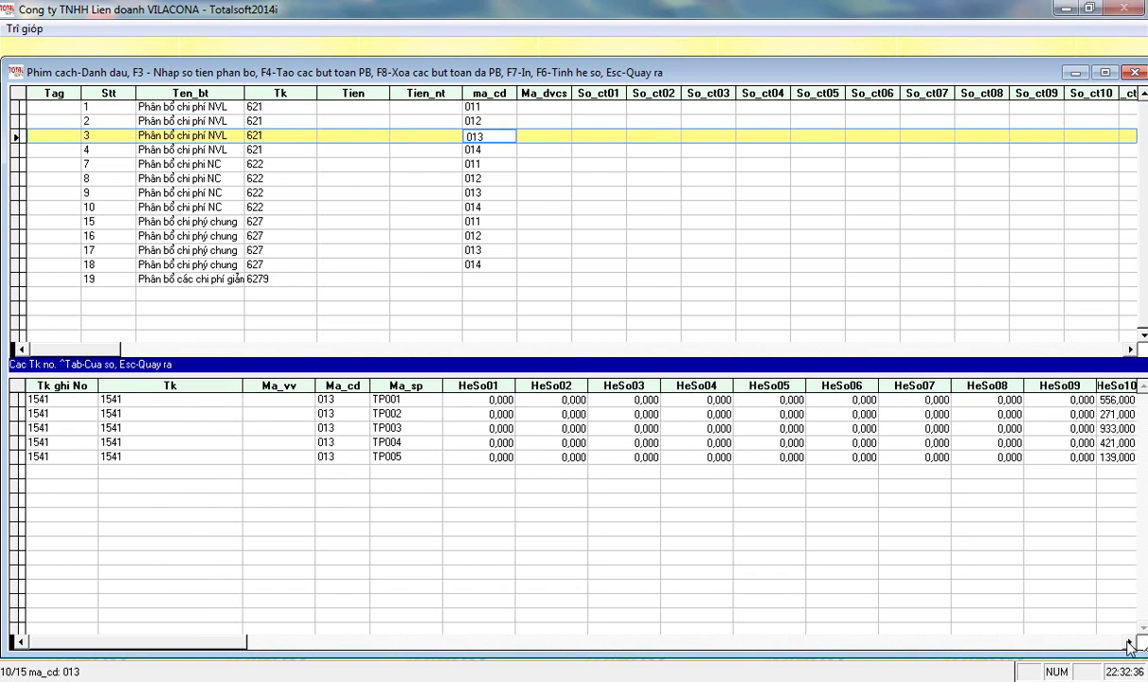
key("ctrl+Tab")
left_click(857, 457)
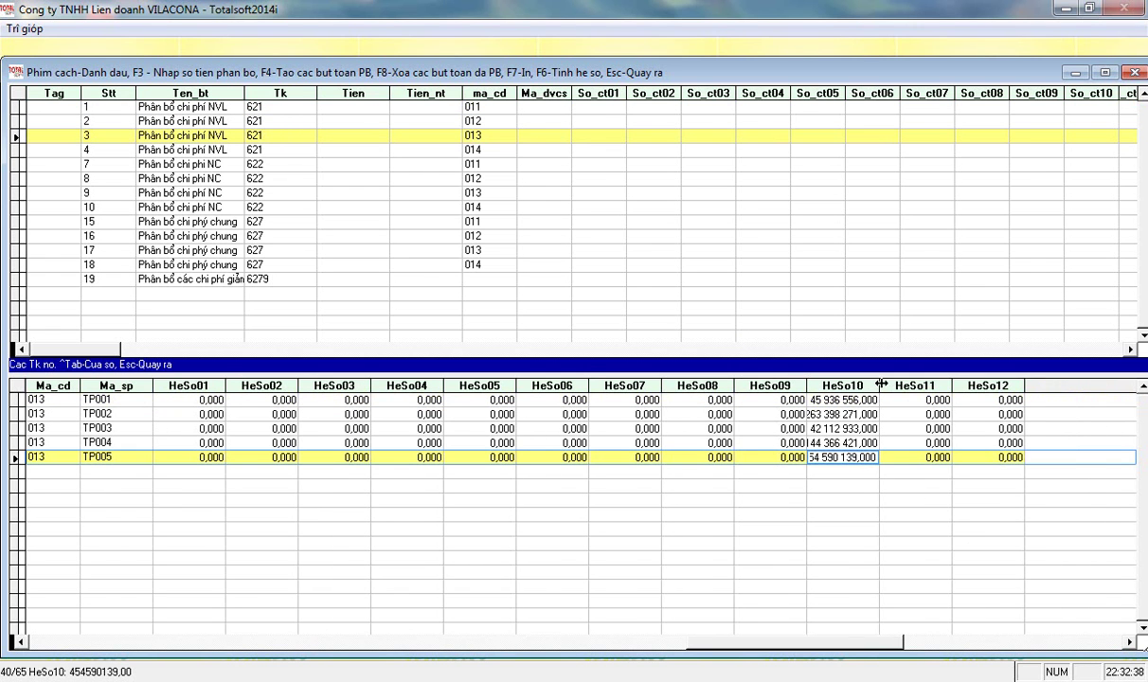
left_click_drag(879, 386, 930, 385)
double_click(873, 457)
type("4423843")
- Set TP005's HeSo10 to 4423843 for the account 622 row of stage 013
left_click(502, 176)
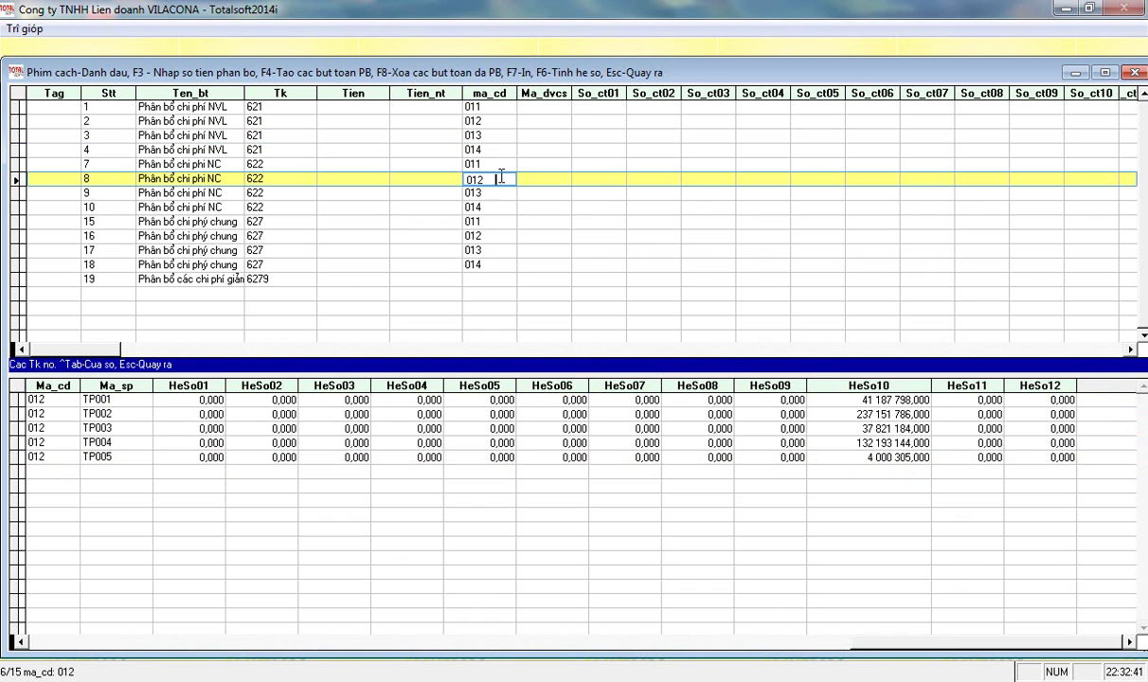
left_click(472, 187)
left_click(884, 456)
double_click(884, 457)
type("4423843")
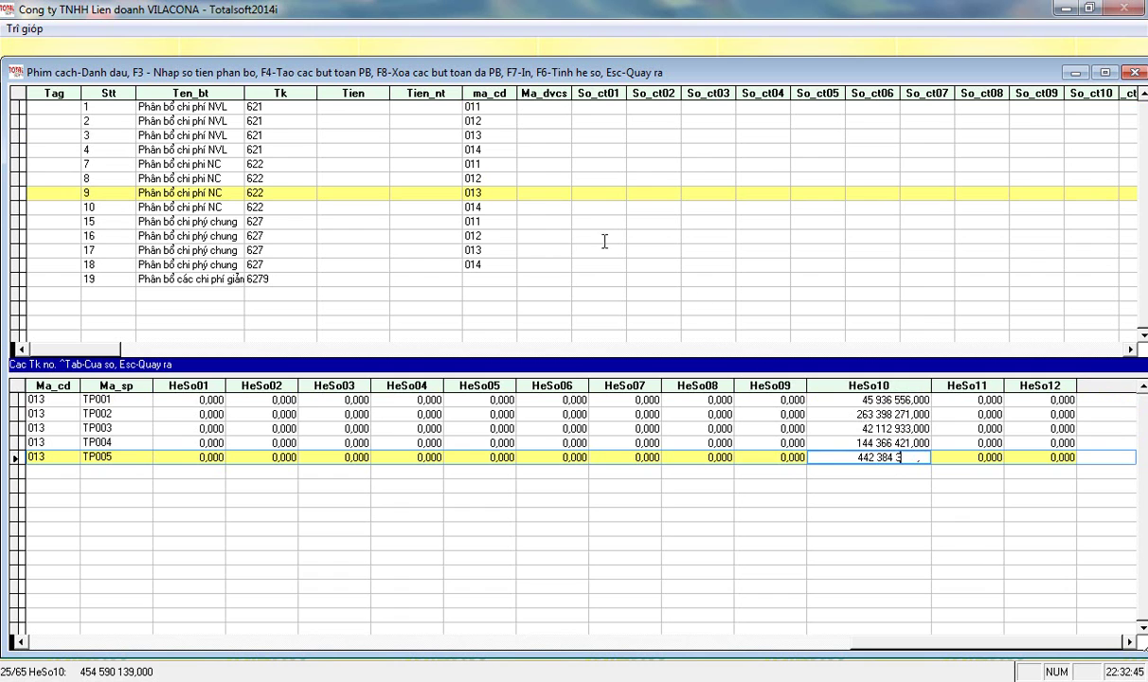
- Set TP005's HeSo10 to 4423843 for the account 627 row of stage 013
left_click(467, 250)
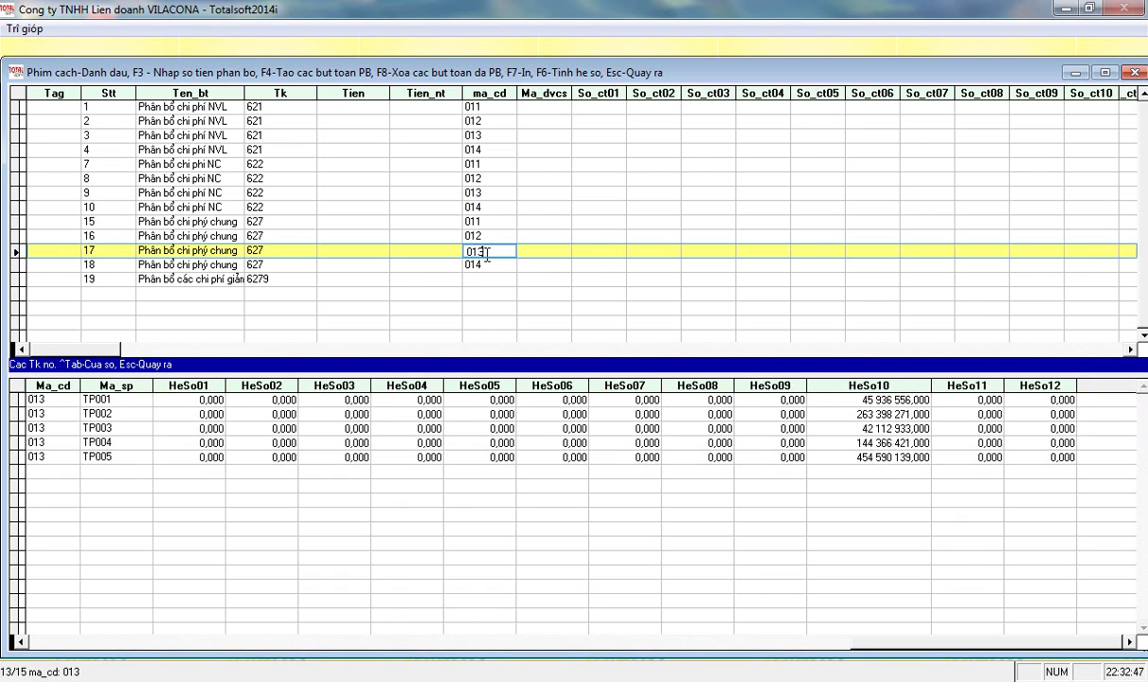
left_click(852, 456)
key("Up")
left_click(875, 458)
key("Up")
key("Up")
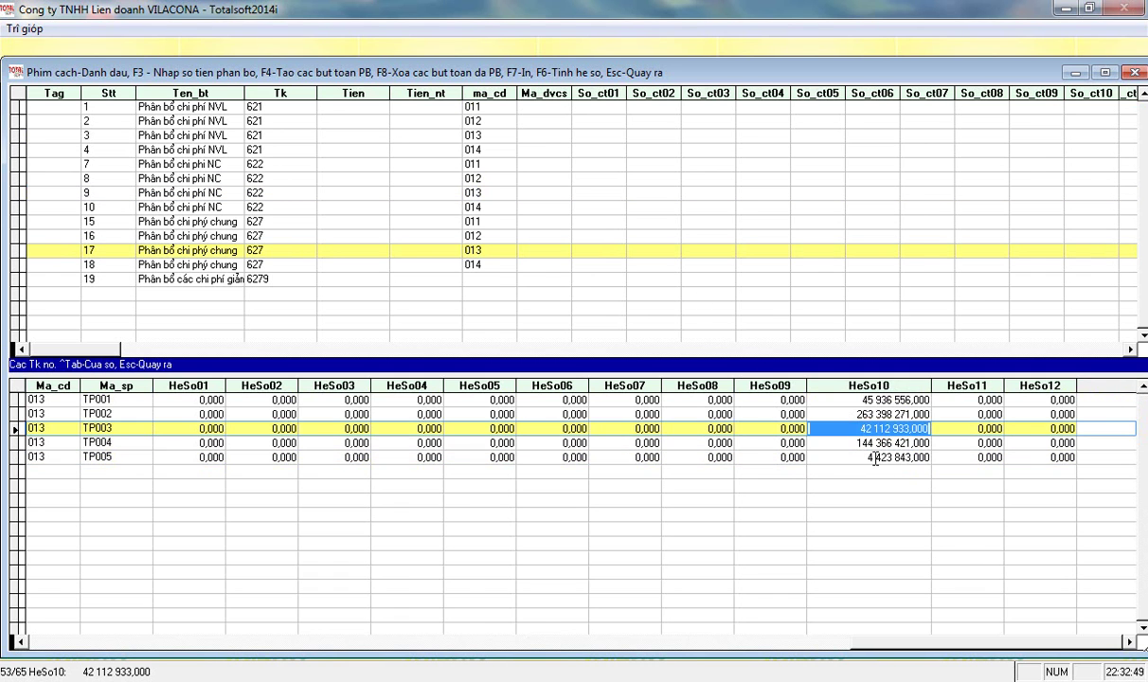
- Tag the stage 013 rows of accounts 622, 627 and 621 and create their automatic allocation entries for period 10
left_click(492, 194)
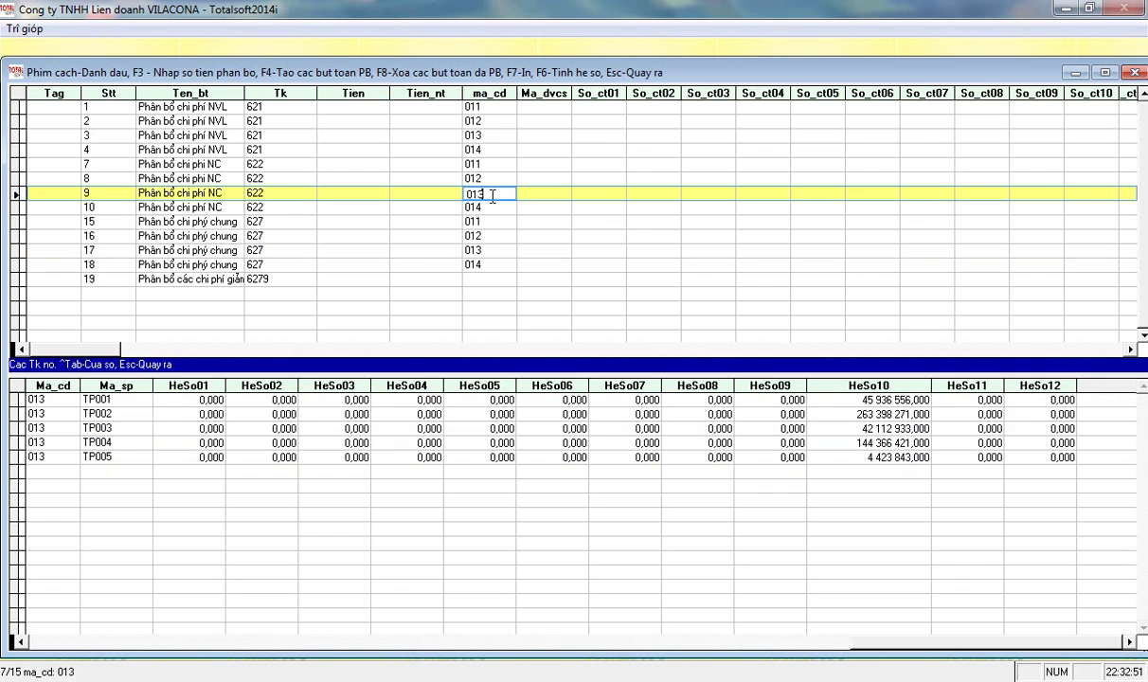
key("space")
left_click(492, 249)
key("space")
left_click(490, 135)
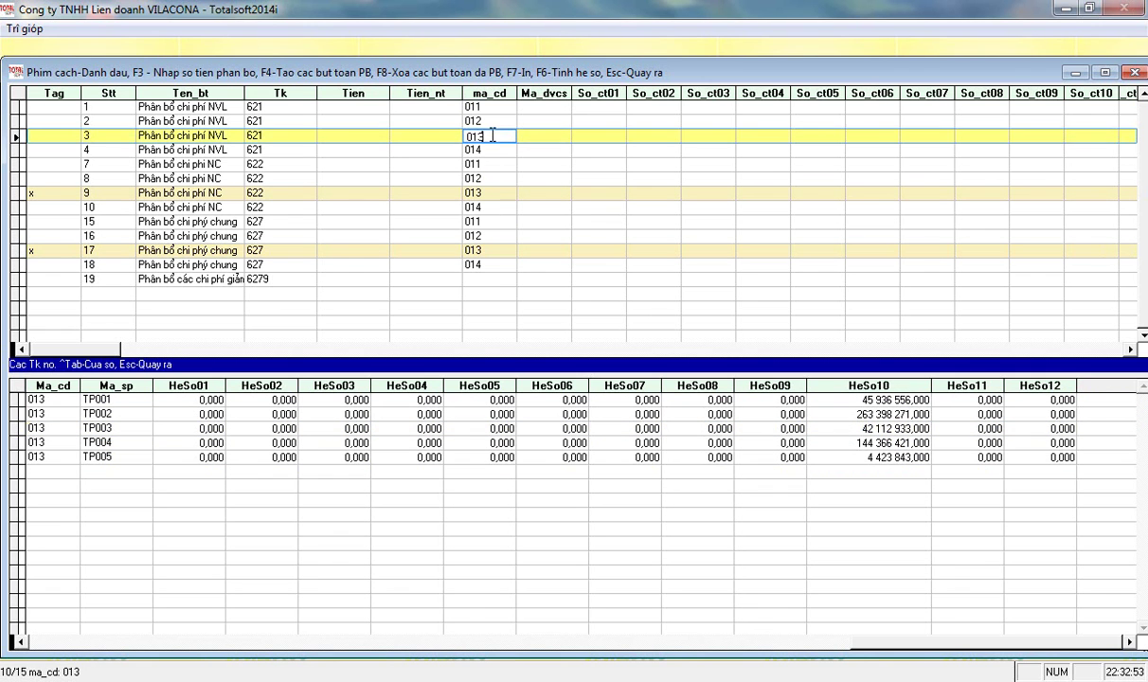
key("F4")
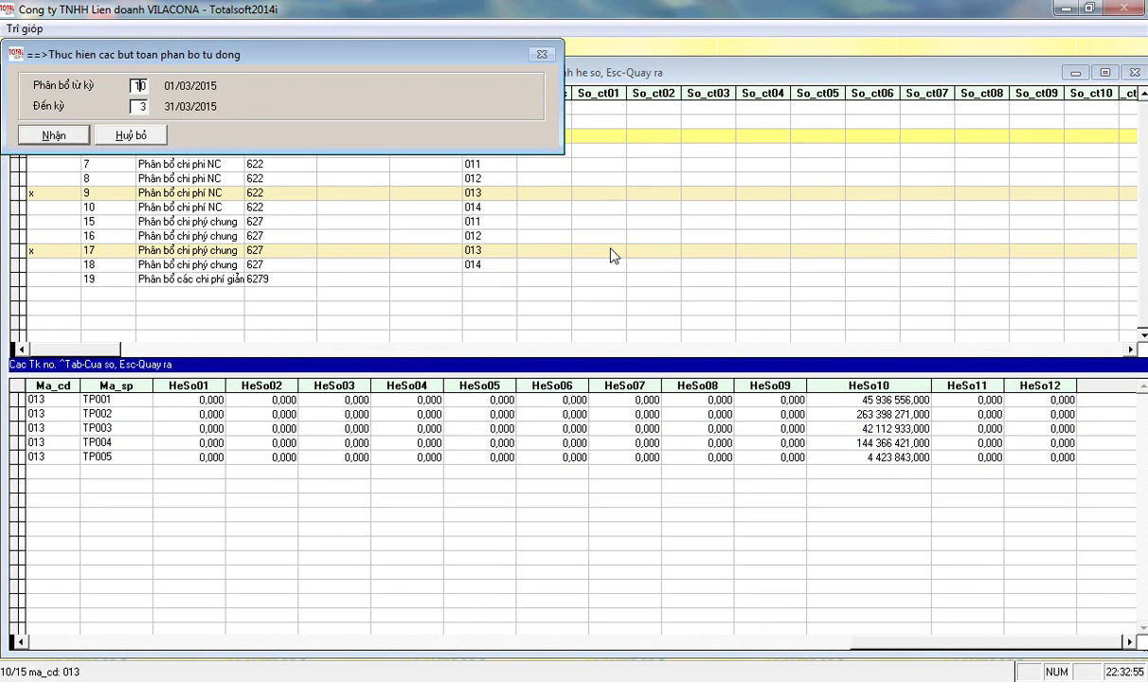
key("Return")
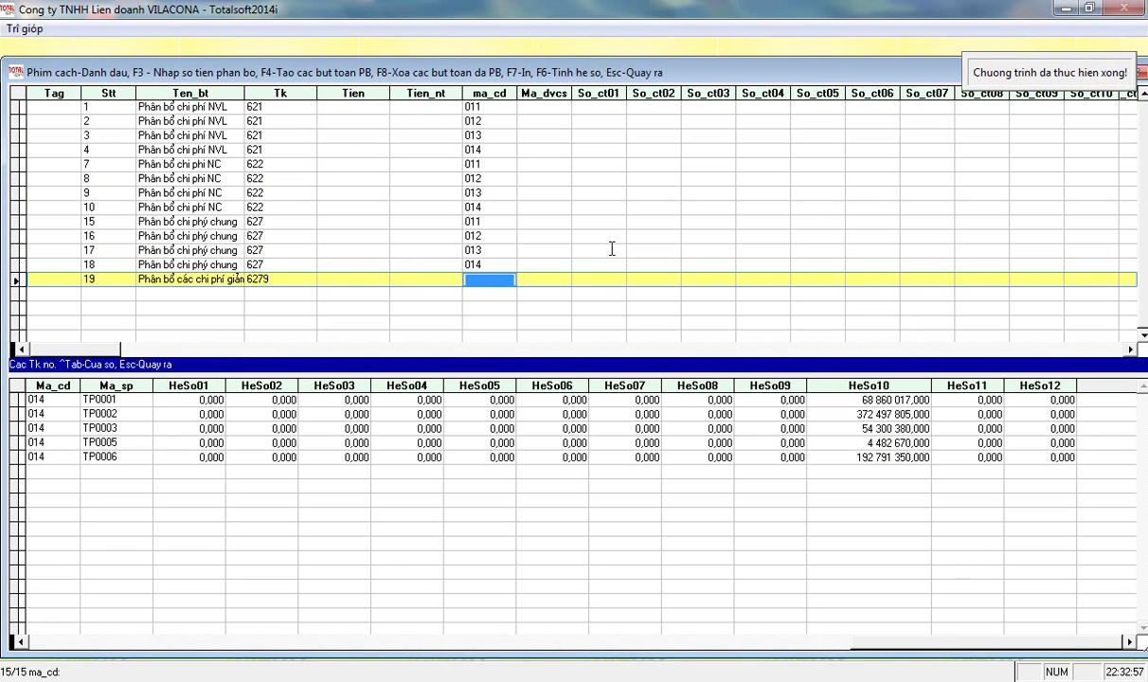
- Leave the allocation window and display the updated product cost summary for process 01
key("Escape")
left_click(322, 381)
left_click(511, 286)
left_click(644, 212)
key("Return")
type("01")
key("Return")
key("Return")
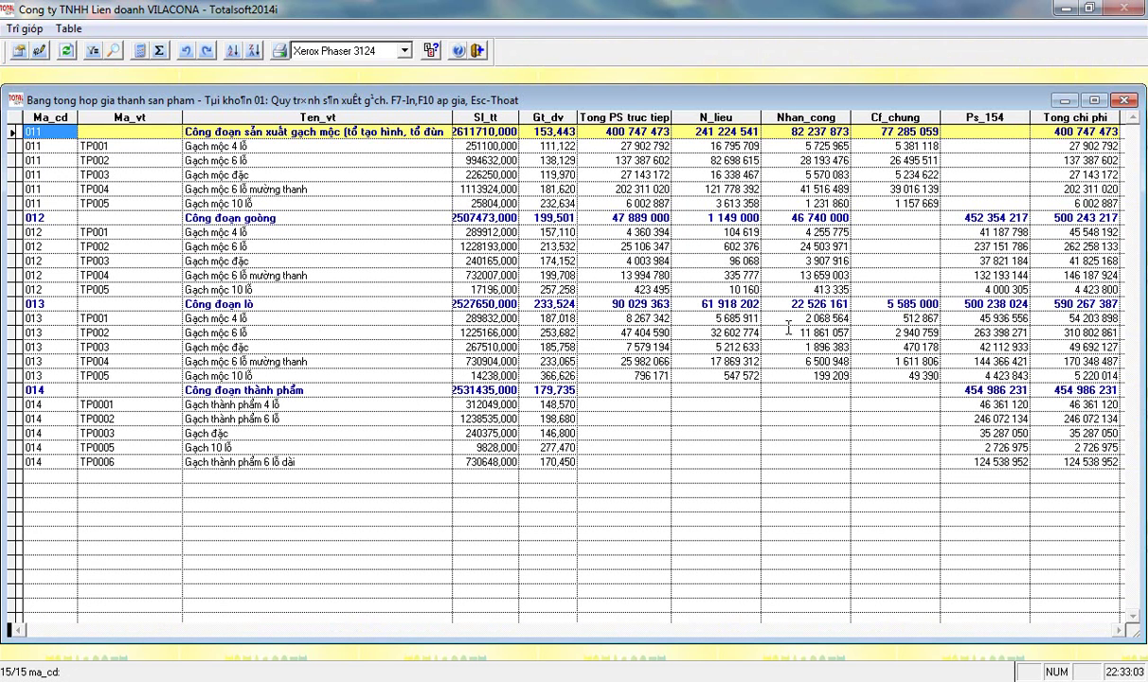
- Review the direct costs allocated to stage 013 products and the Cf_chung overhead of stage 012
left_click(789, 318)
left_click(686, 322)
left_click(651, 343)
left_click(645, 375)
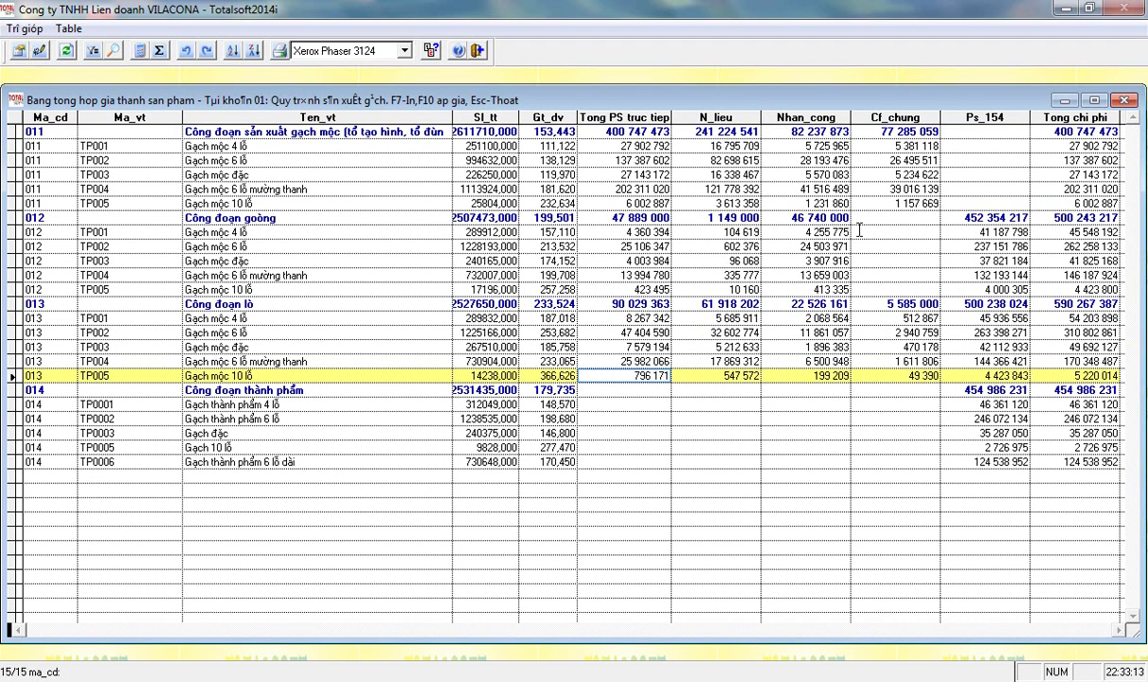
left_click(923, 219)
key("Down")
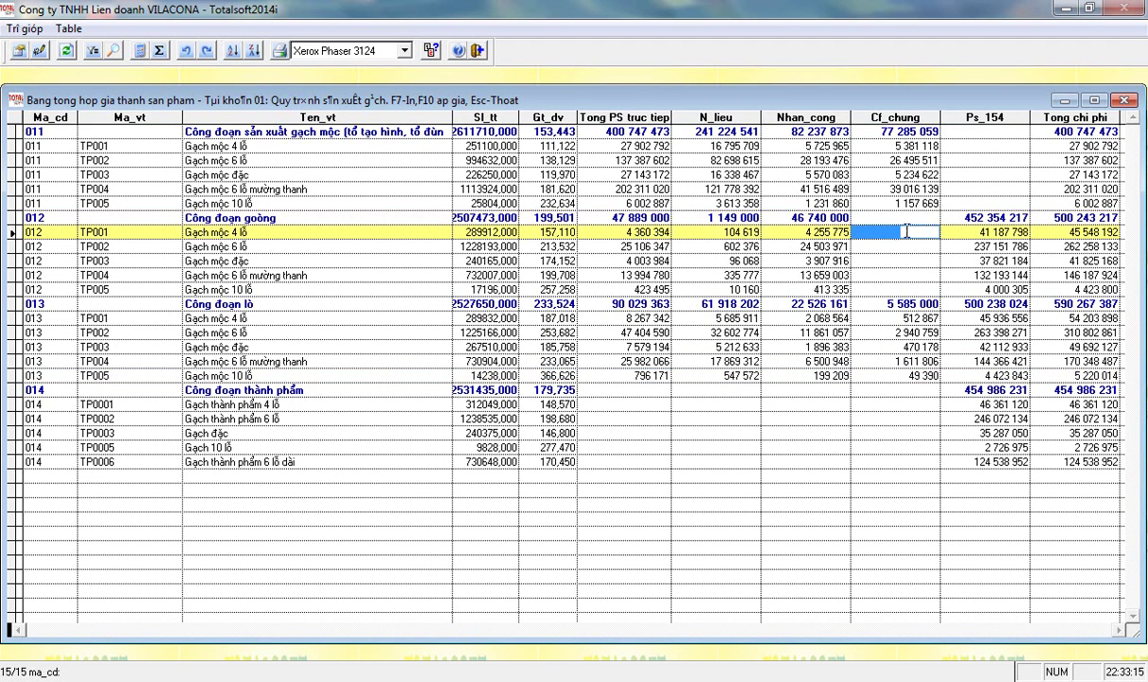
left_click(865, 246)
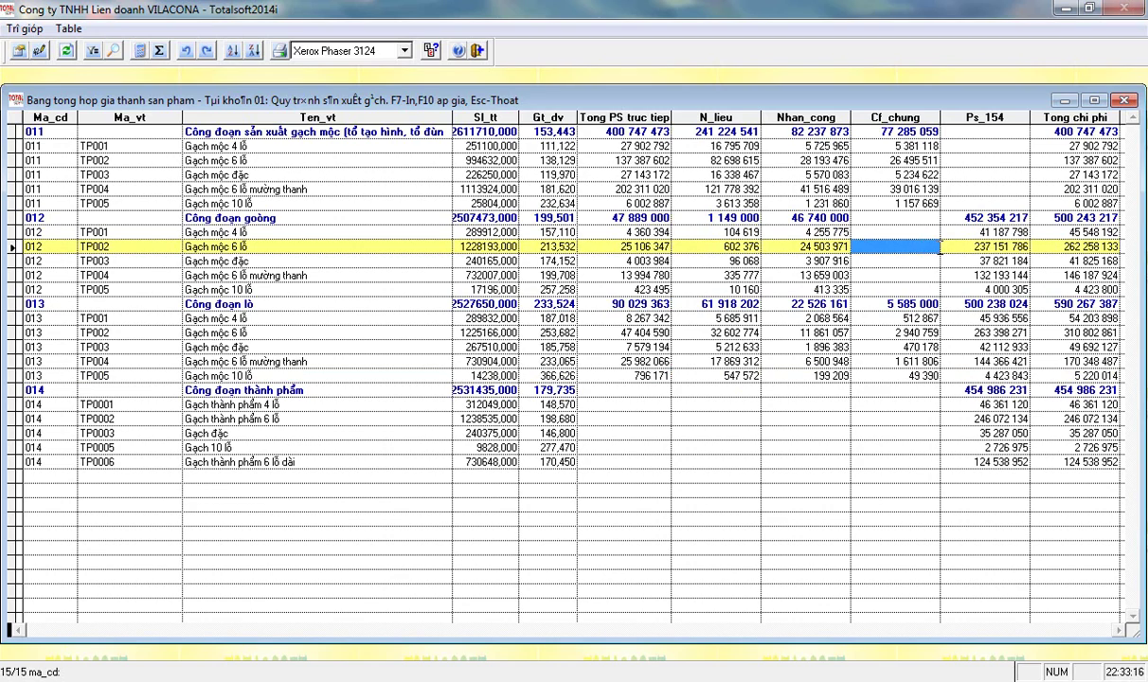
- Close the product cost summary, display the trial balance of account movements, and locate account 6277
key("Escape")
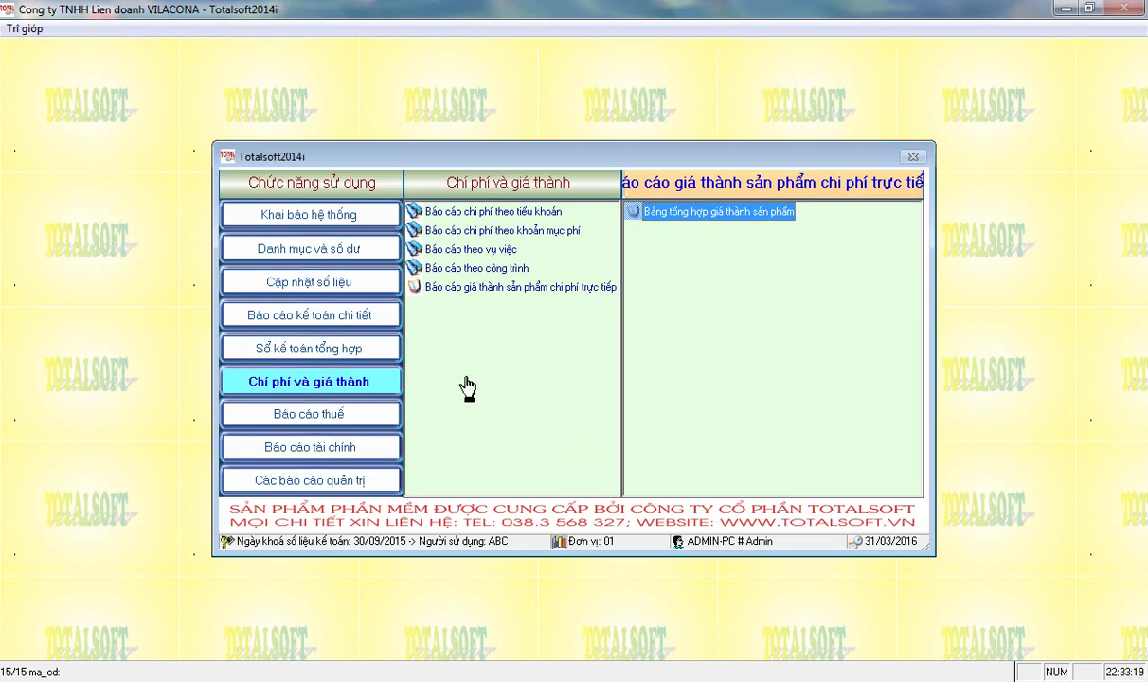
left_click(305, 442)
left_click(692, 213)
left_click(42, 189)
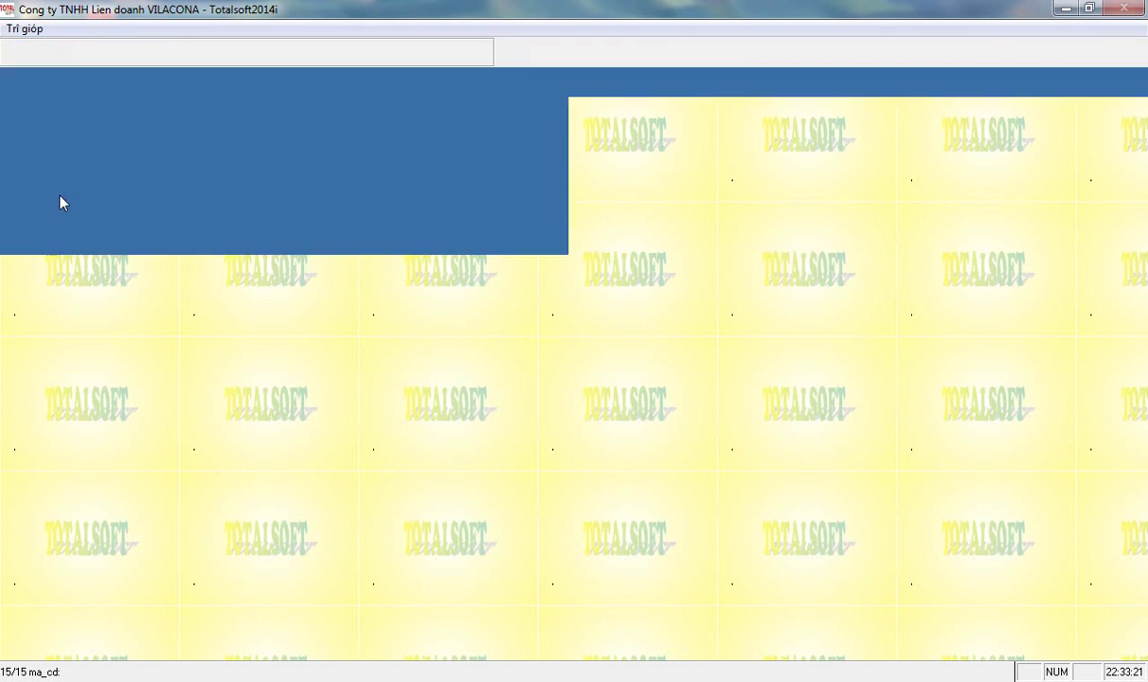
scroll(502, 370, "down", 20)
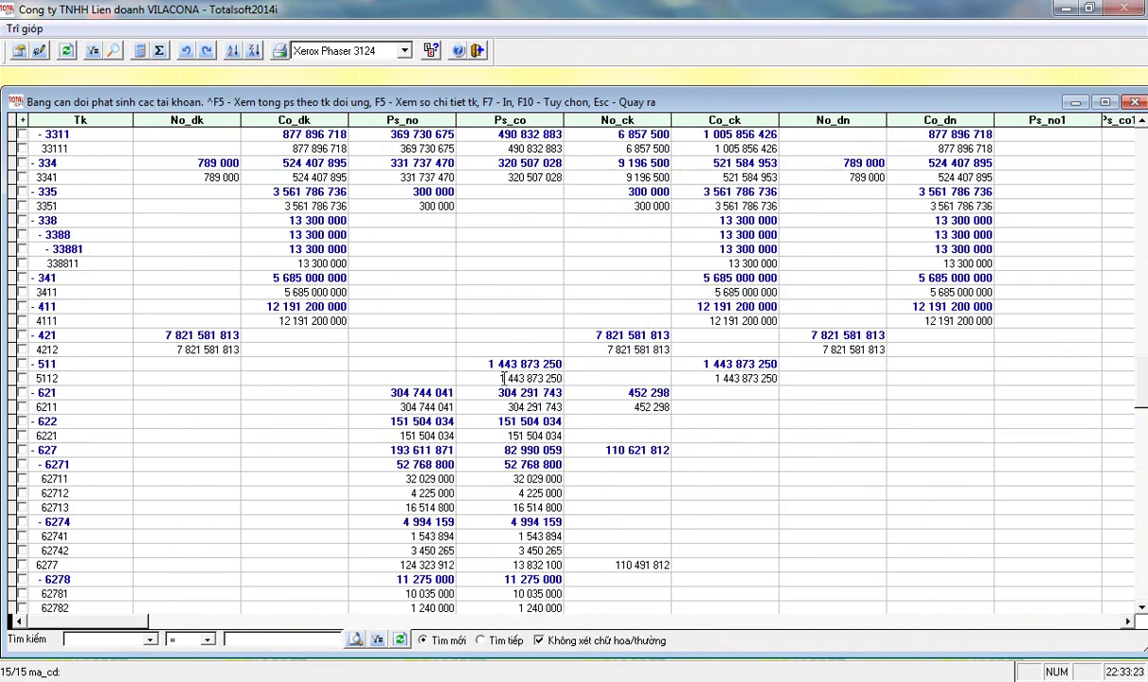
left_click(512, 479)
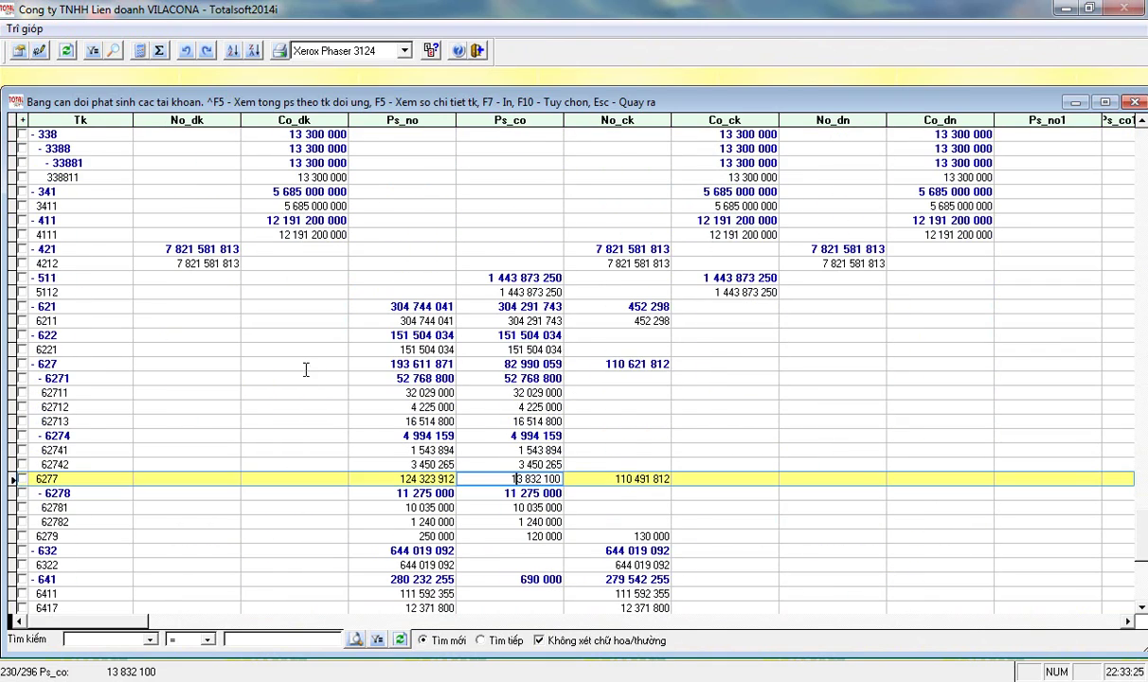
scroll(361, 351, "down", 3)
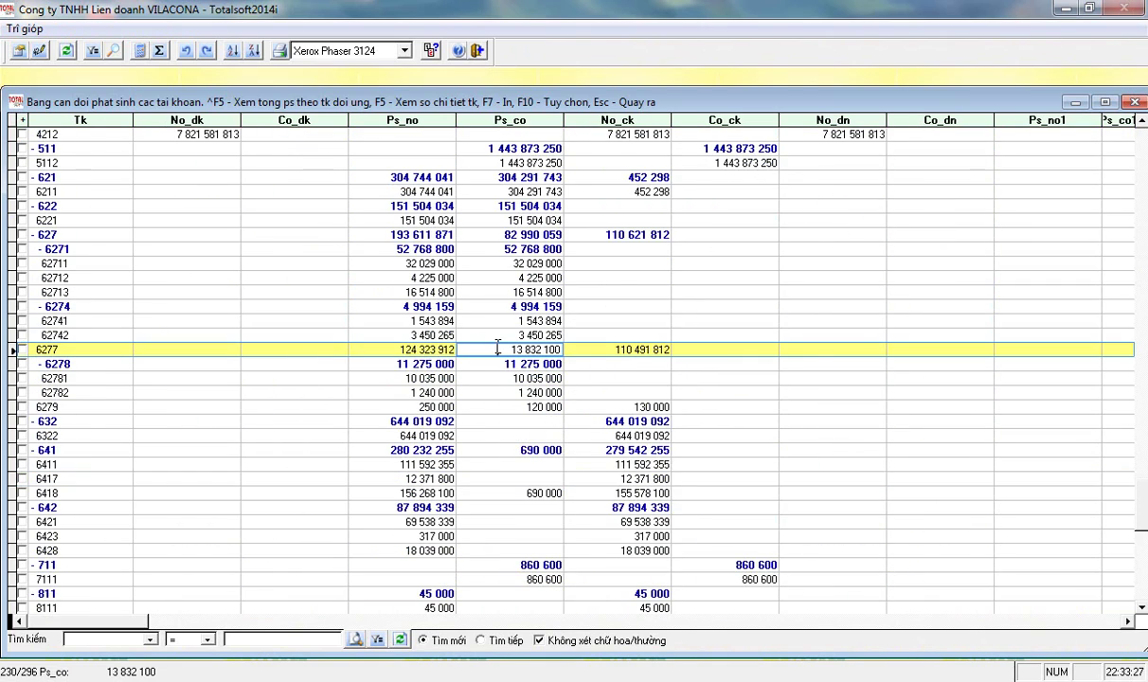
- Check the stage codes of the electricity and power network repair entries in account 6277's detail ledger
key("F5")
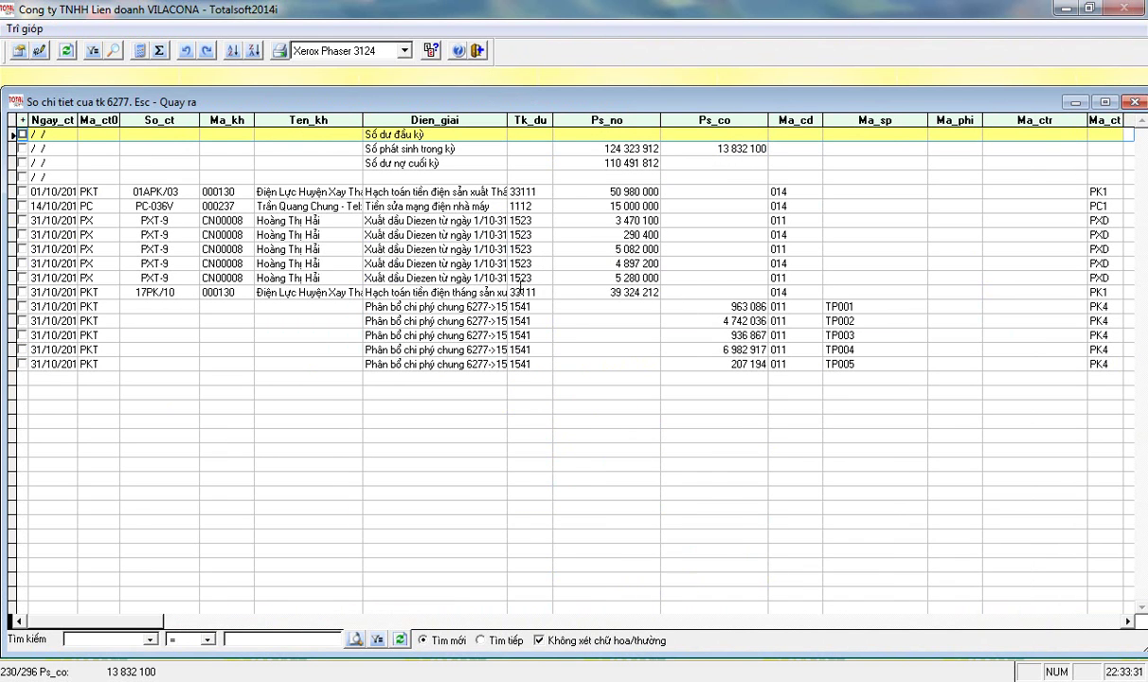
left_click(791, 293)
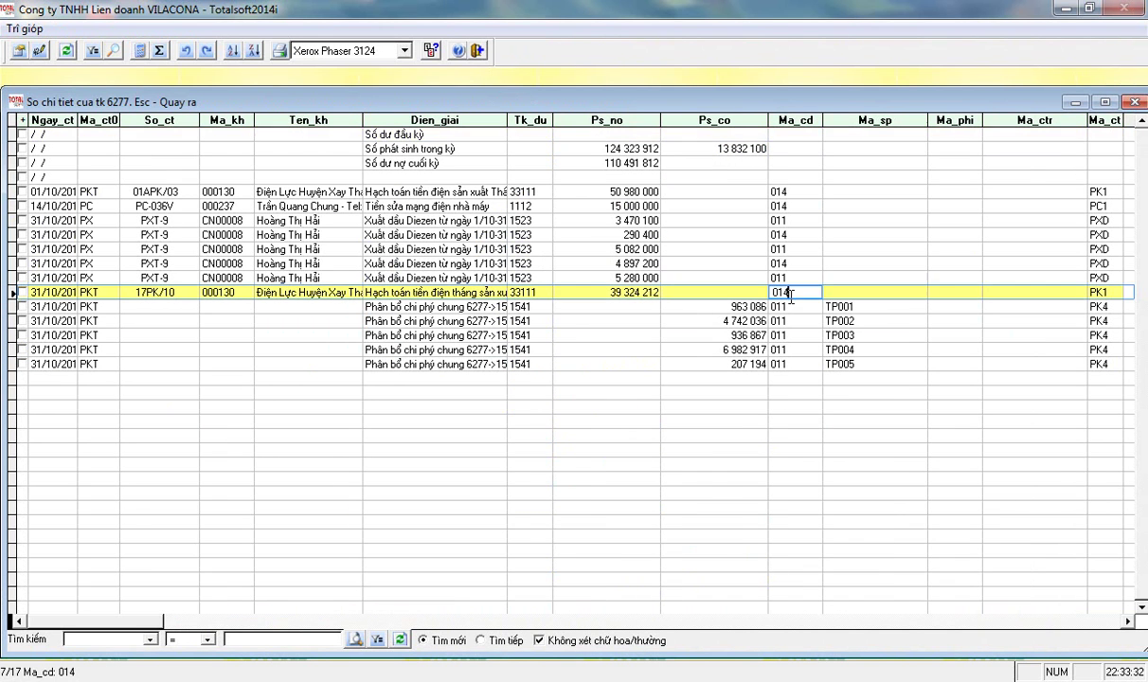
left_click(789, 205)
left_click(791, 191)
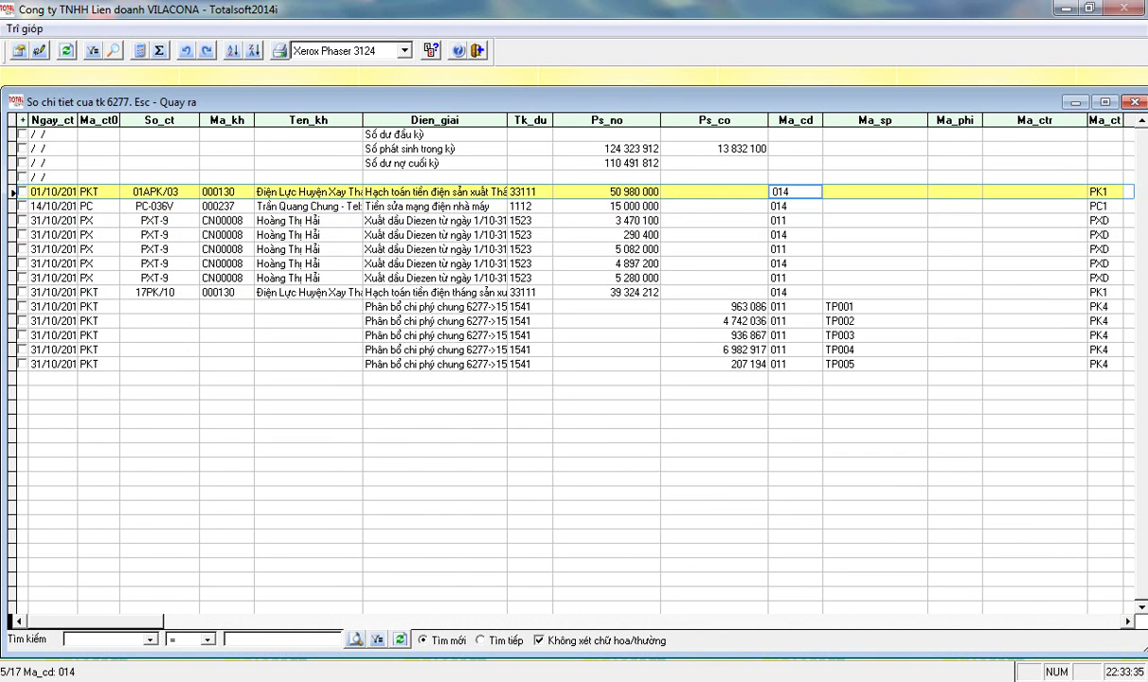
key("Escape")
- Review the closing debit balance of account 6277 and the period movements of account 6279
key("Right")
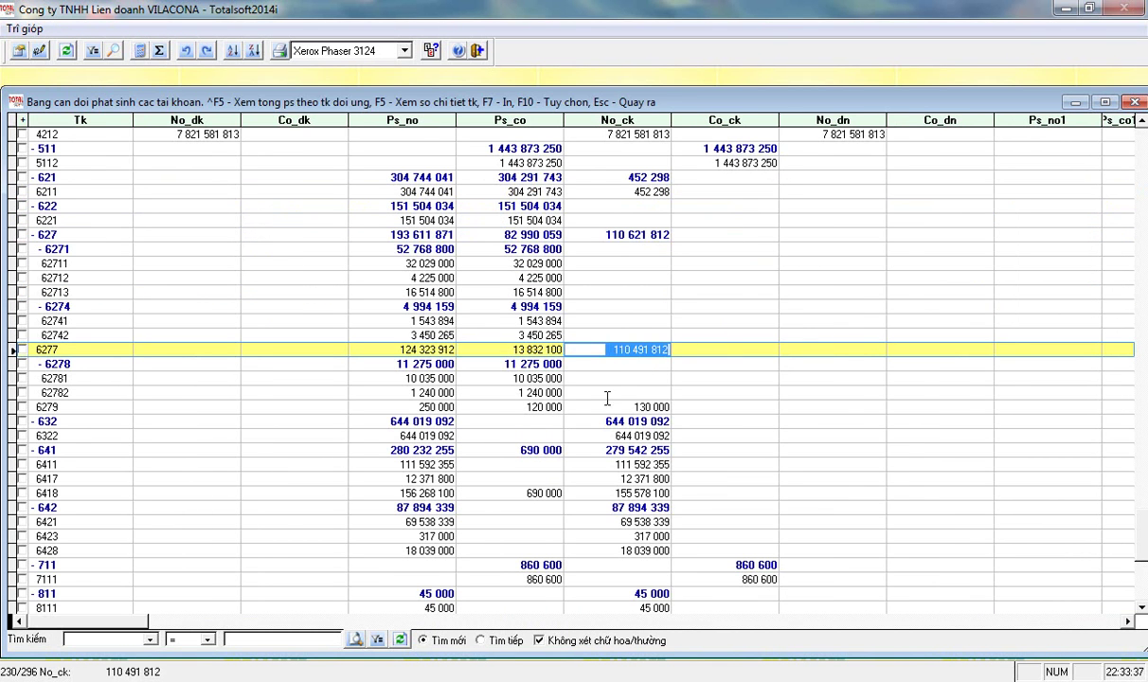
scroll(616, 374, "down", 4)
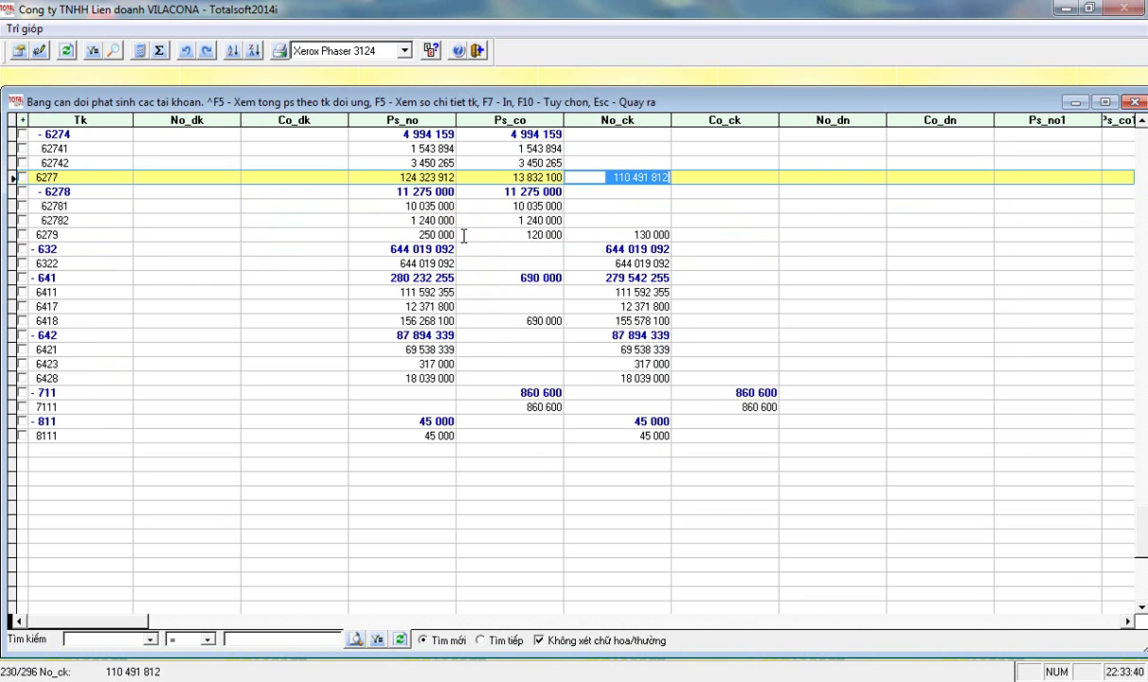
left_click(512, 234)
left_click(407, 234)
- Leave the trial balance and display the product cost summary for process 01 from 01/10/2015 to 31/10/2015
key("Escape")
left_click(324, 283)
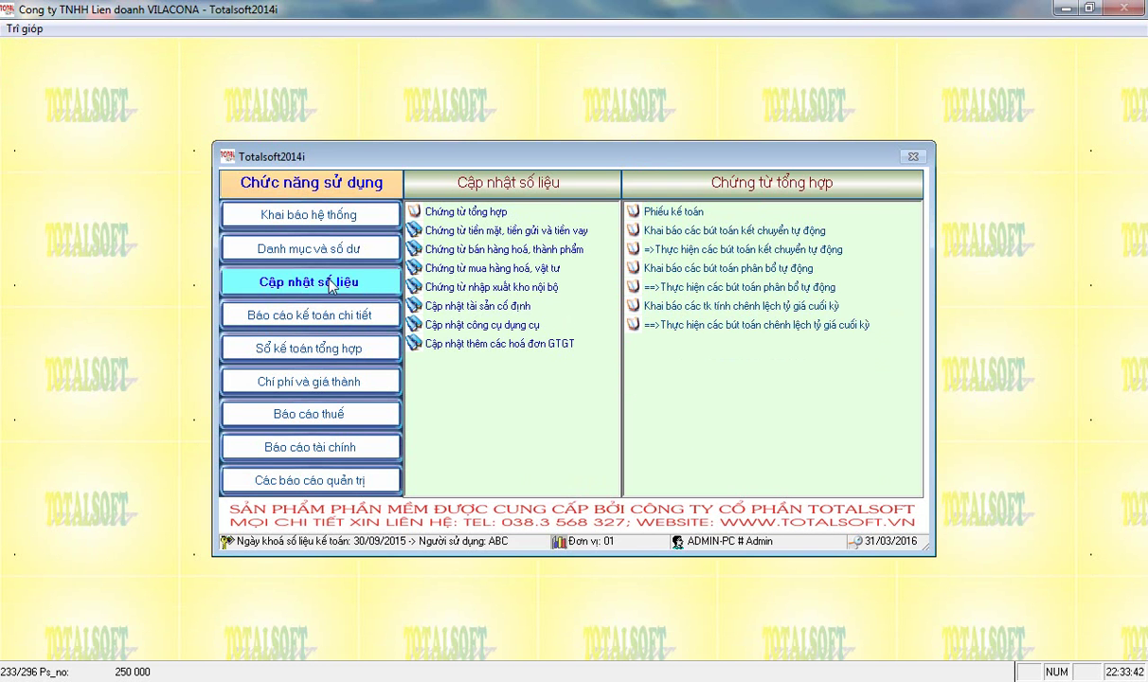
left_click(327, 382)
left_click(529, 288)
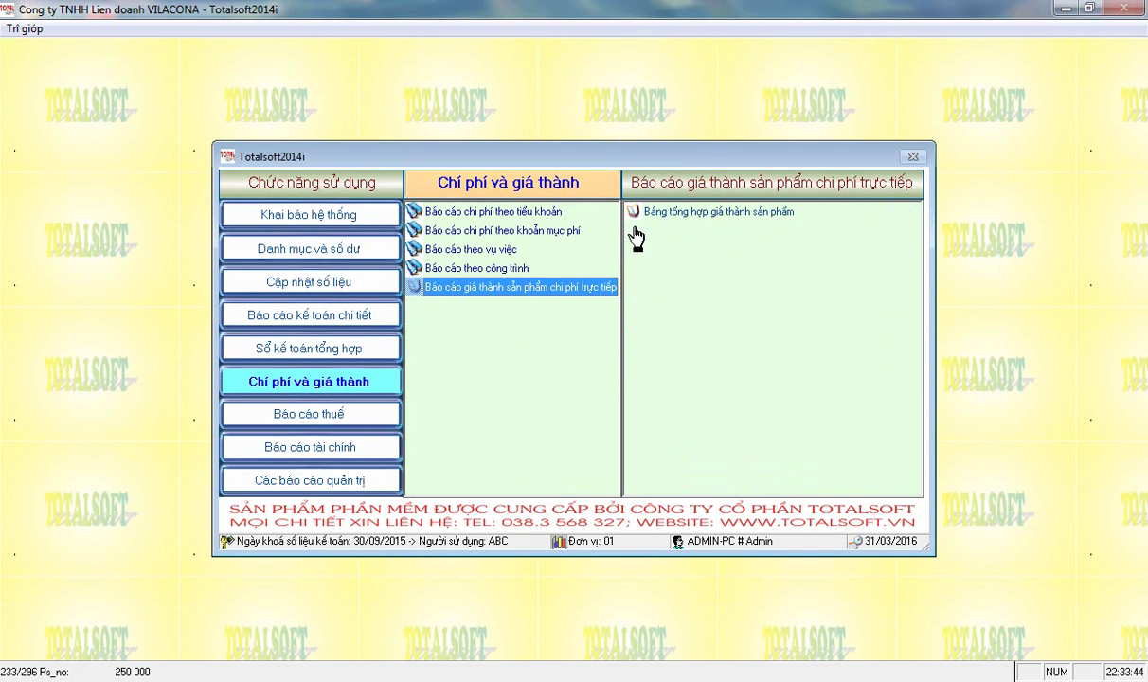
left_click(652, 215)
type("01")
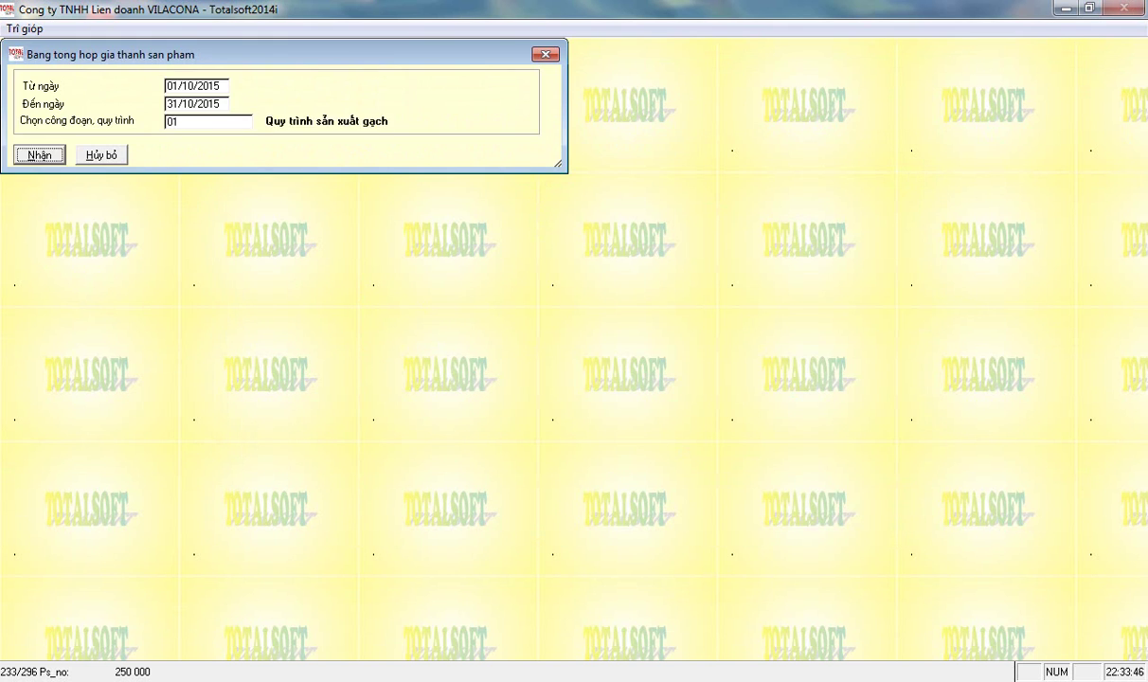
key("Return")
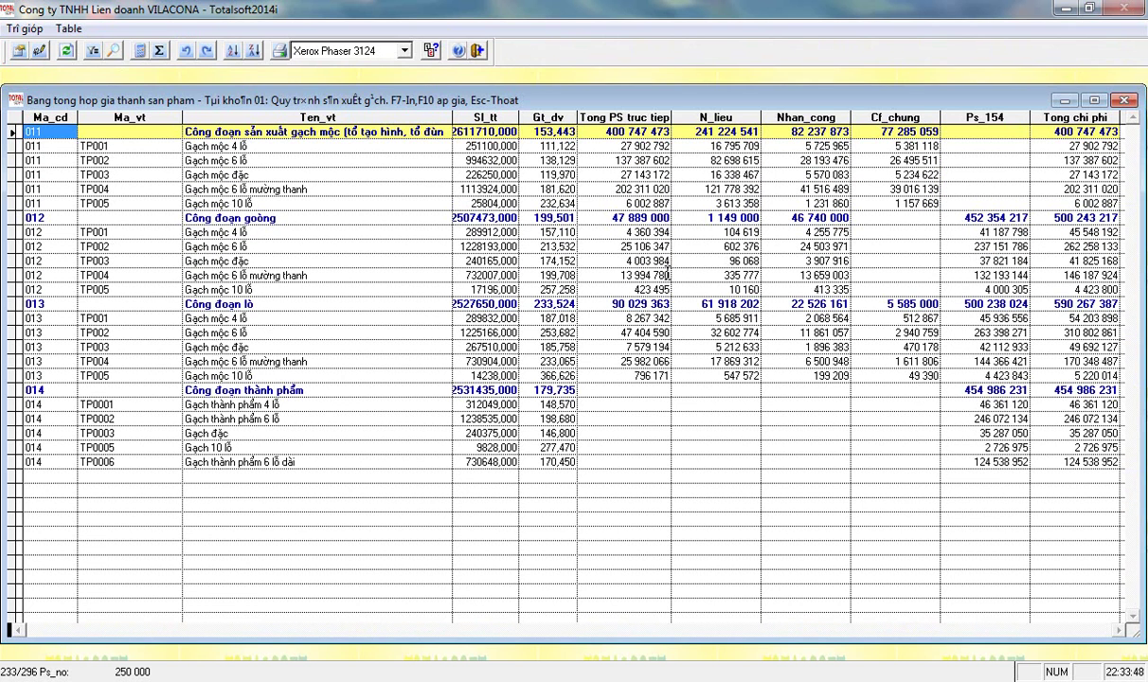
- Apply the calculated unit costs as prices from the product cost summary, and close the report
key("F10")
key("Left")
key("Return")
key("Escape")
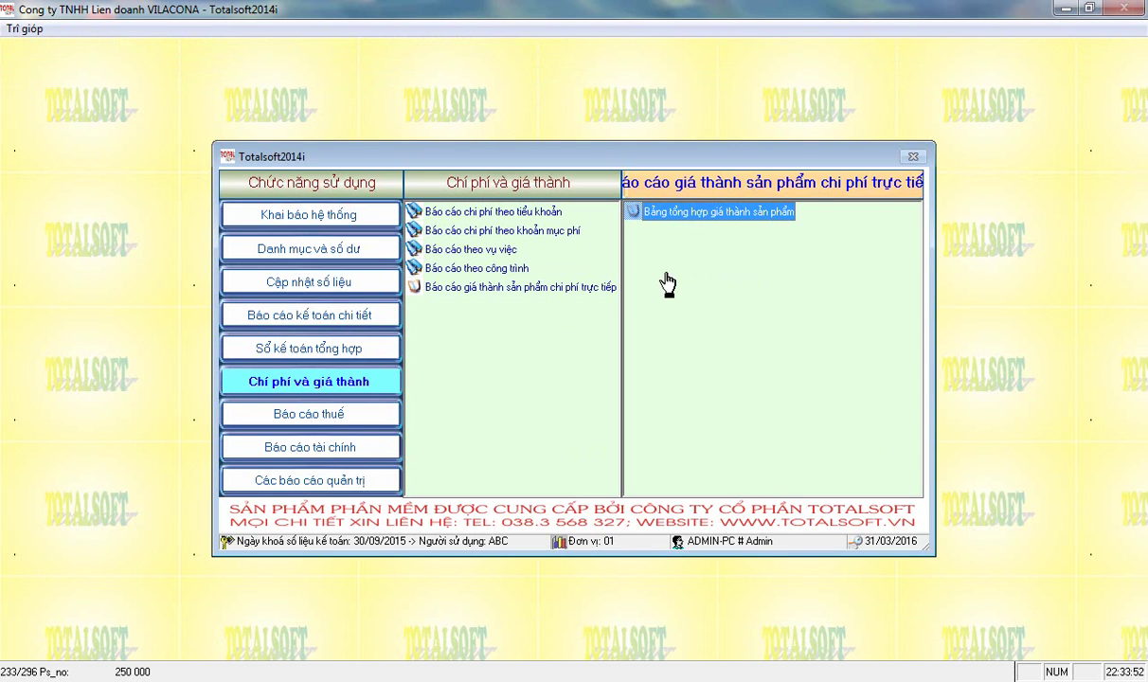
- Calculate the average inventory prices from month 10 of 2015 to month 10 of 2015
left_click(290, 281)
left_click(462, 286)
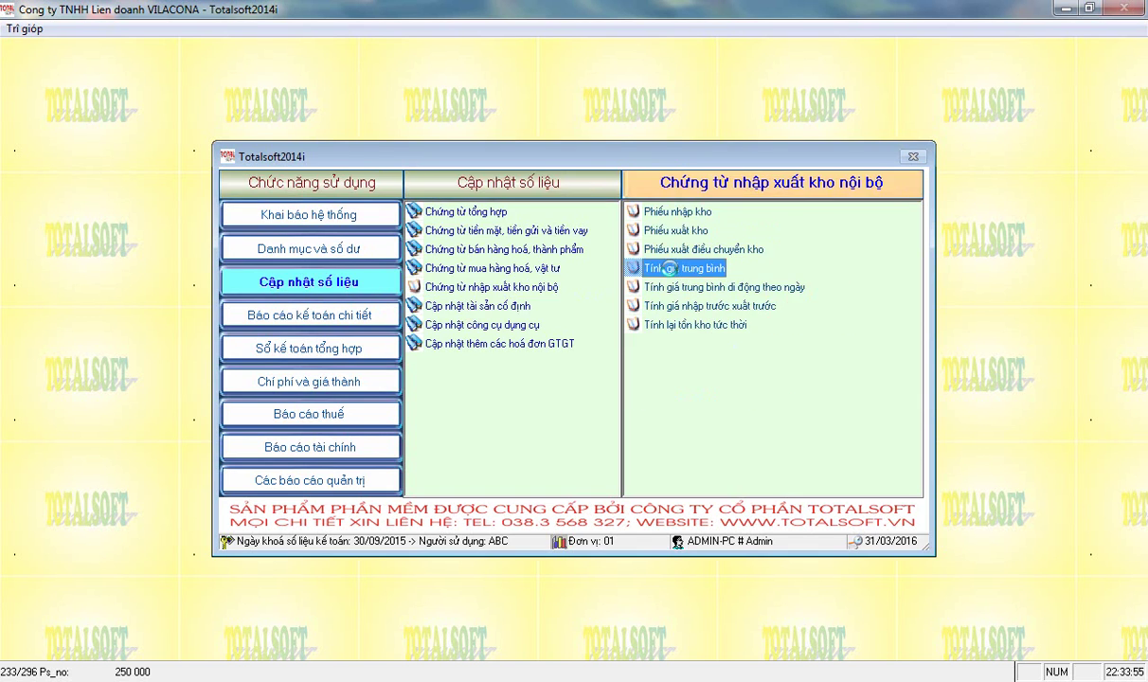
left_click(669, 270)
type("2015")
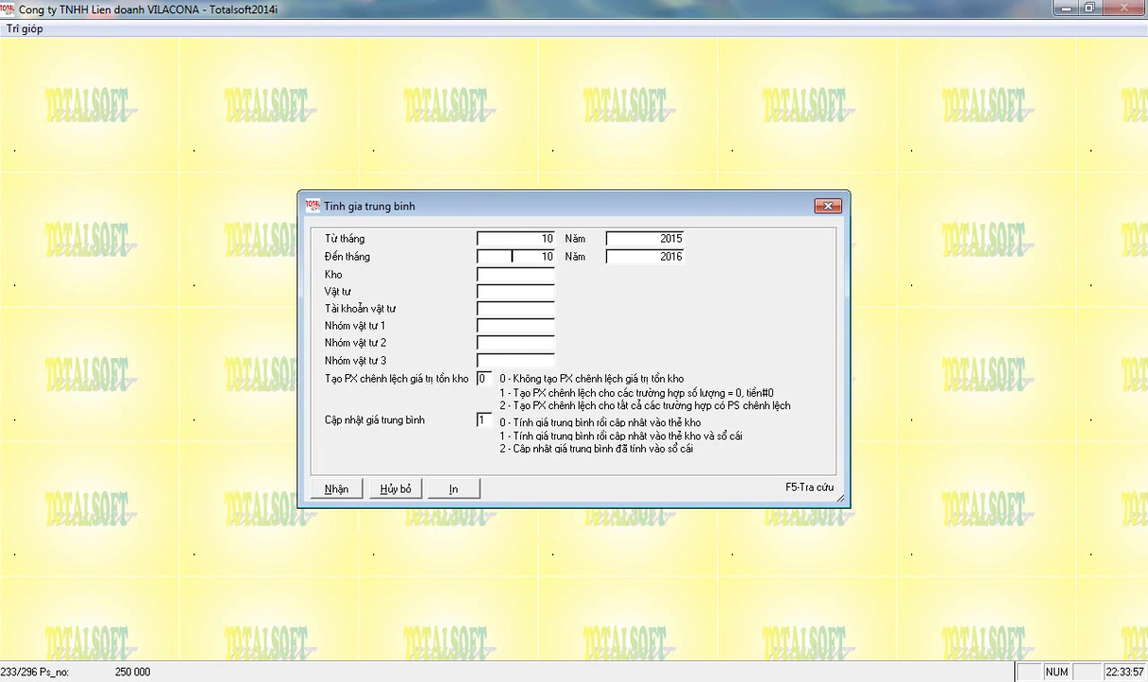
key("Return")
type("2015")
key("Return")
key("Return")
key("Return")
key("Return")
key("Return")
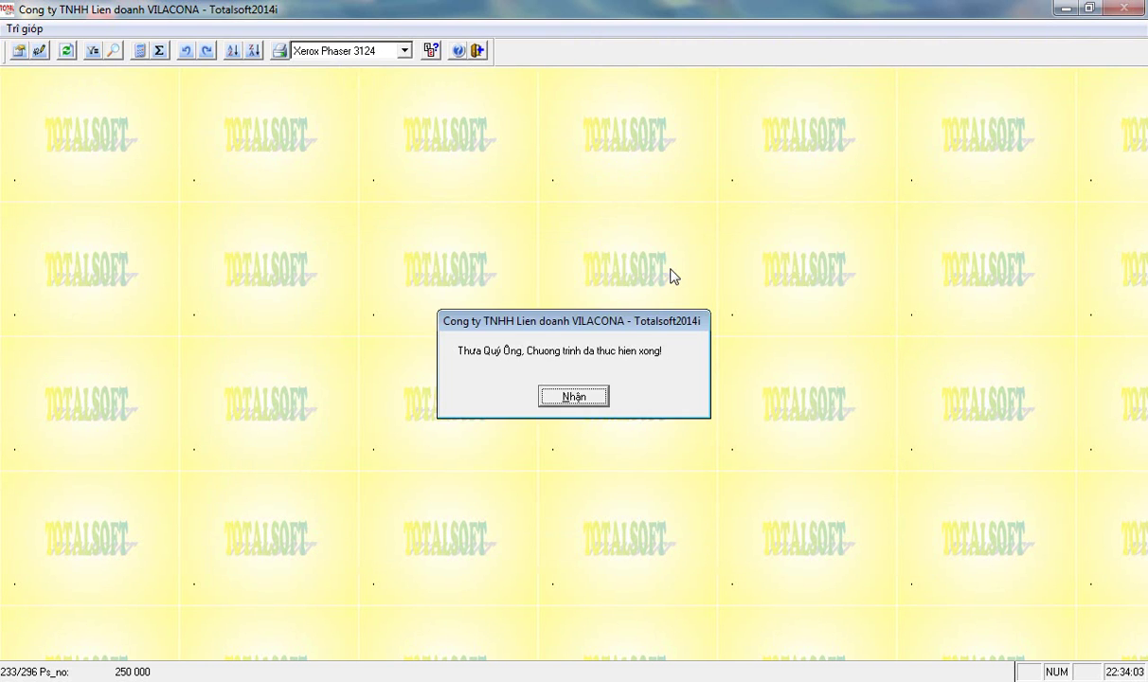
key("Return")
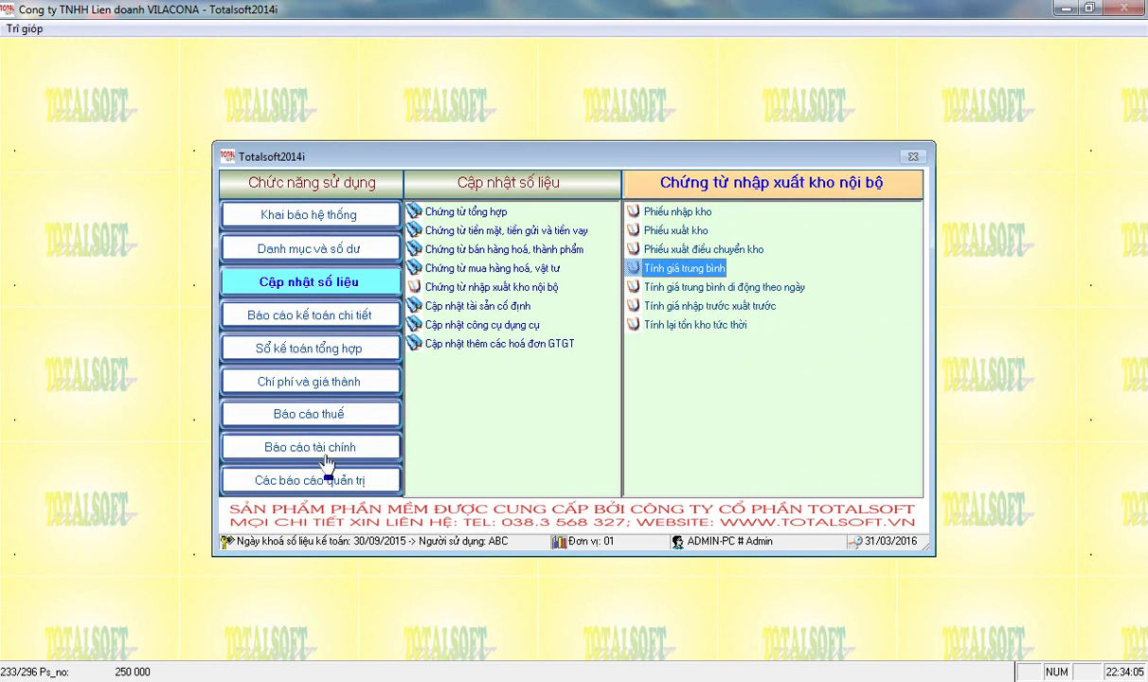
- Redisplay the product cost summary for process 01 and check the stage 014 product costs, starting with TP0001
left_click(348, 387)
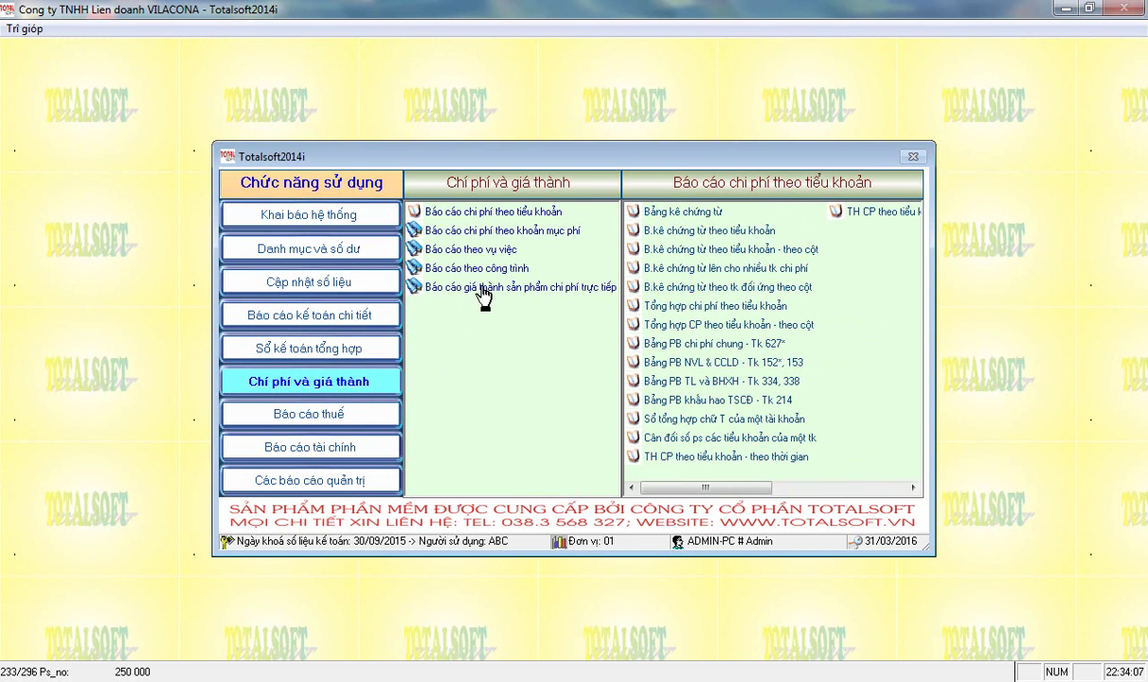
left_click(455, 287)
double_click(681, 211)
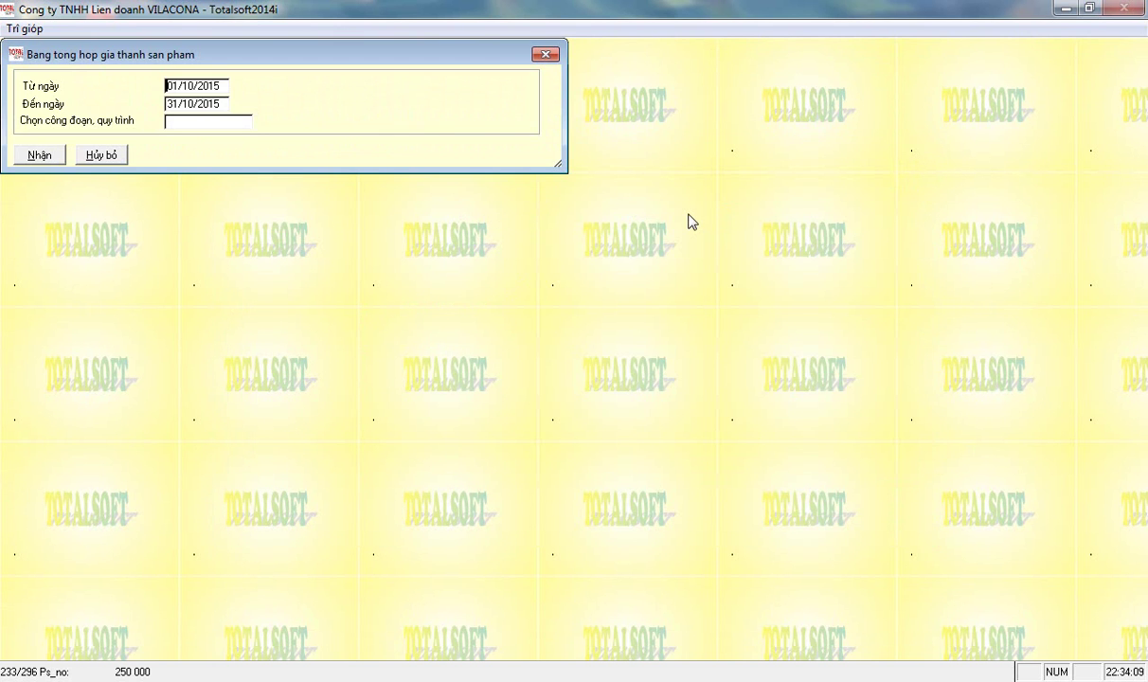
type("01")
key("Return")
key("Return")
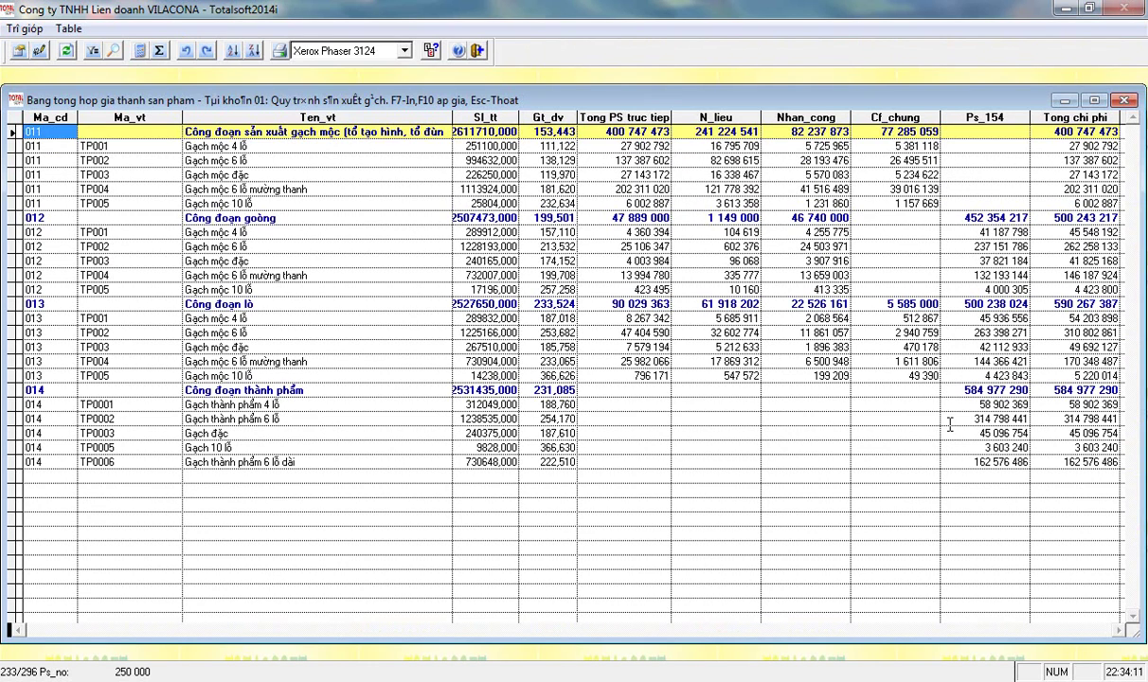
left_click(1016, 403)
key("Right")
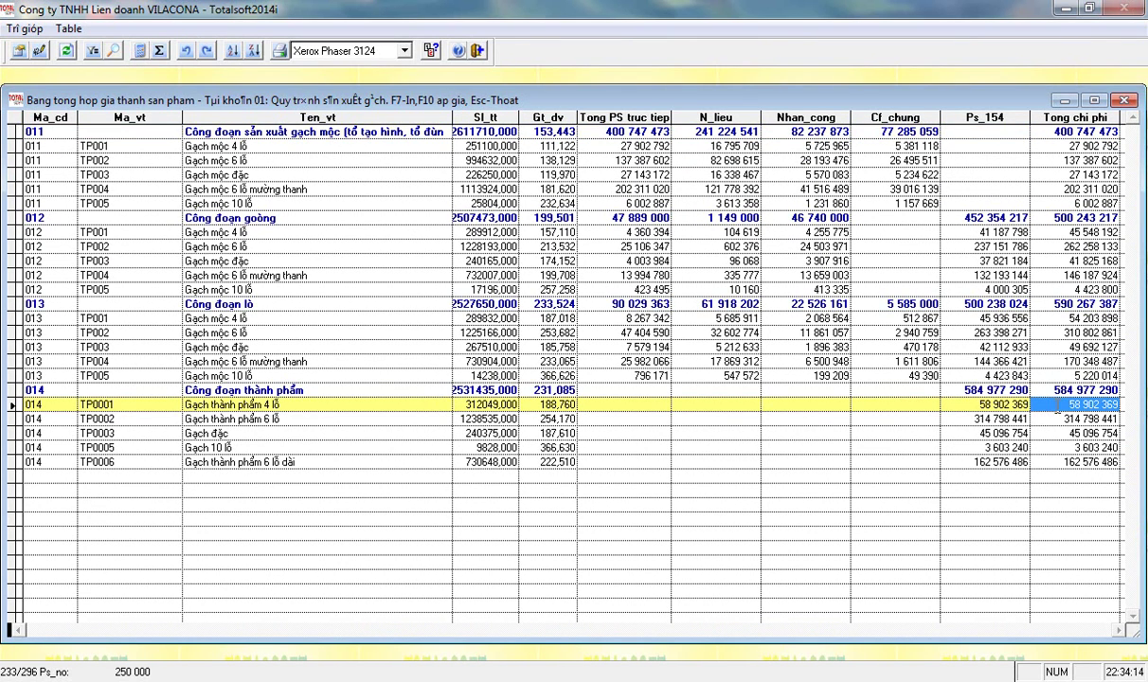
key("Escape")
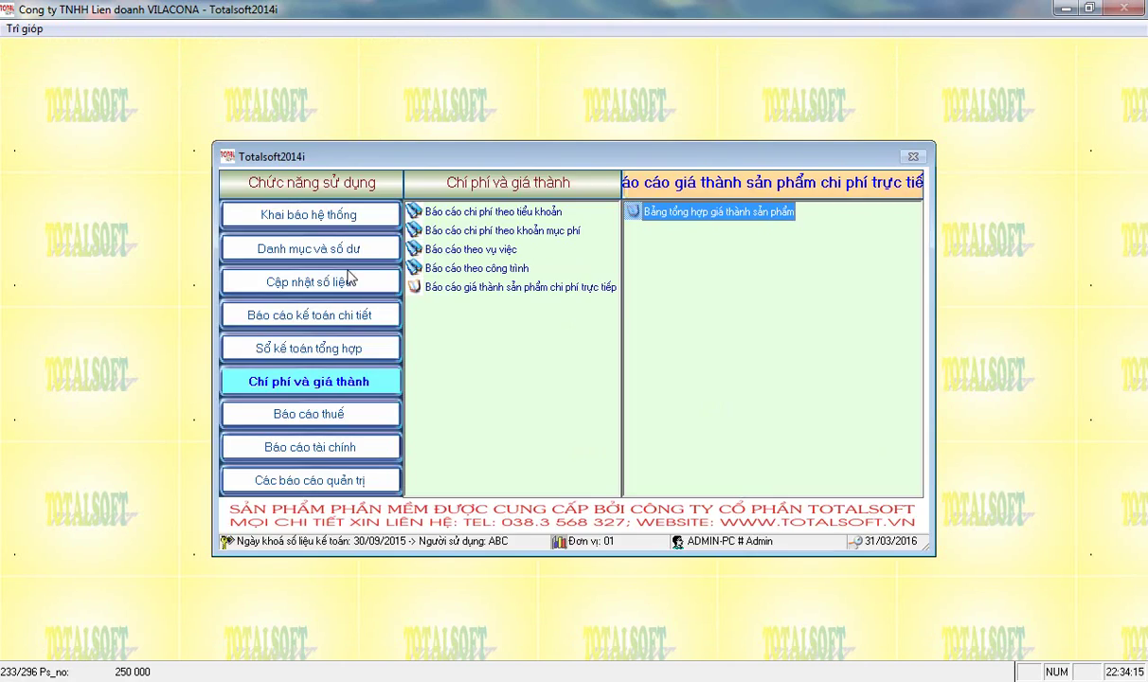
- Open the automatic allocation entries and tag the stage 014 rows of accounts 621, 622 and 627
left_click(320, 285)
left_click(661, 276)
key("Return")
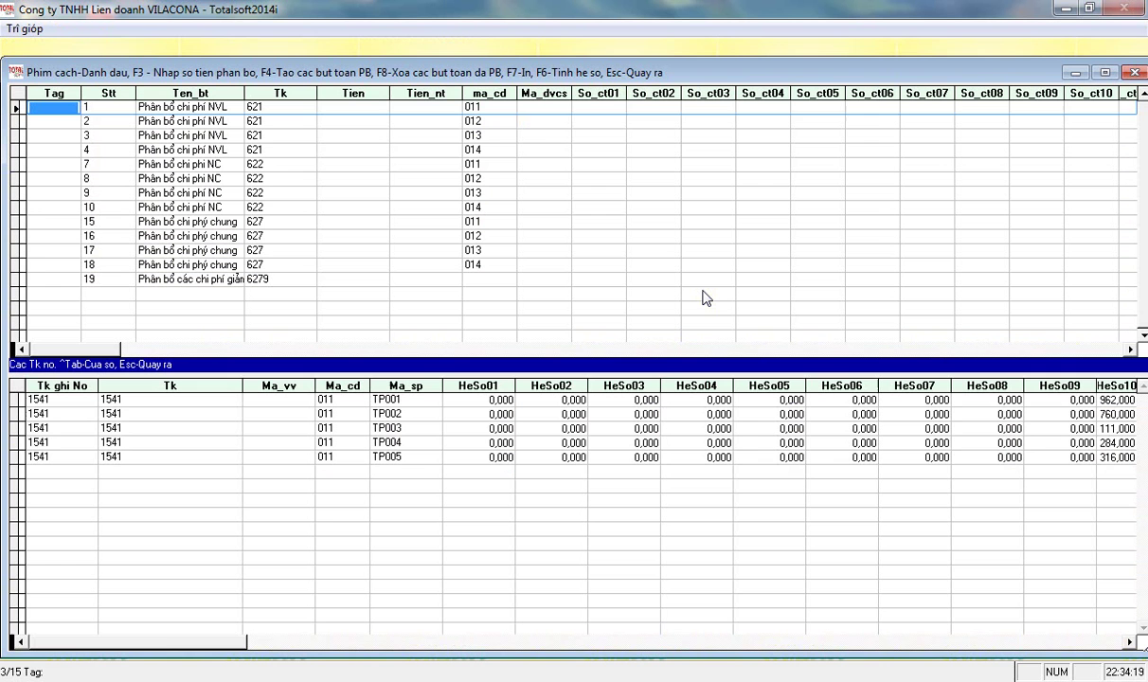
left_click(517, 150)
key("space")
left_click(469, 207)
key("space")
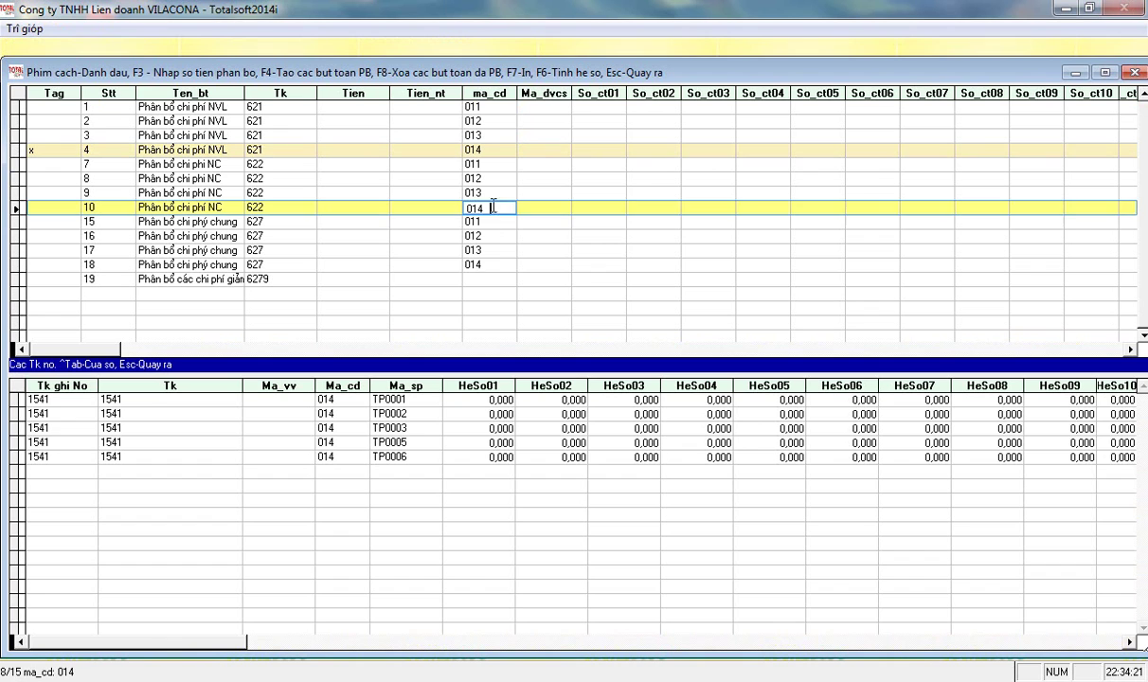
left_click(473, 264)
key("space")
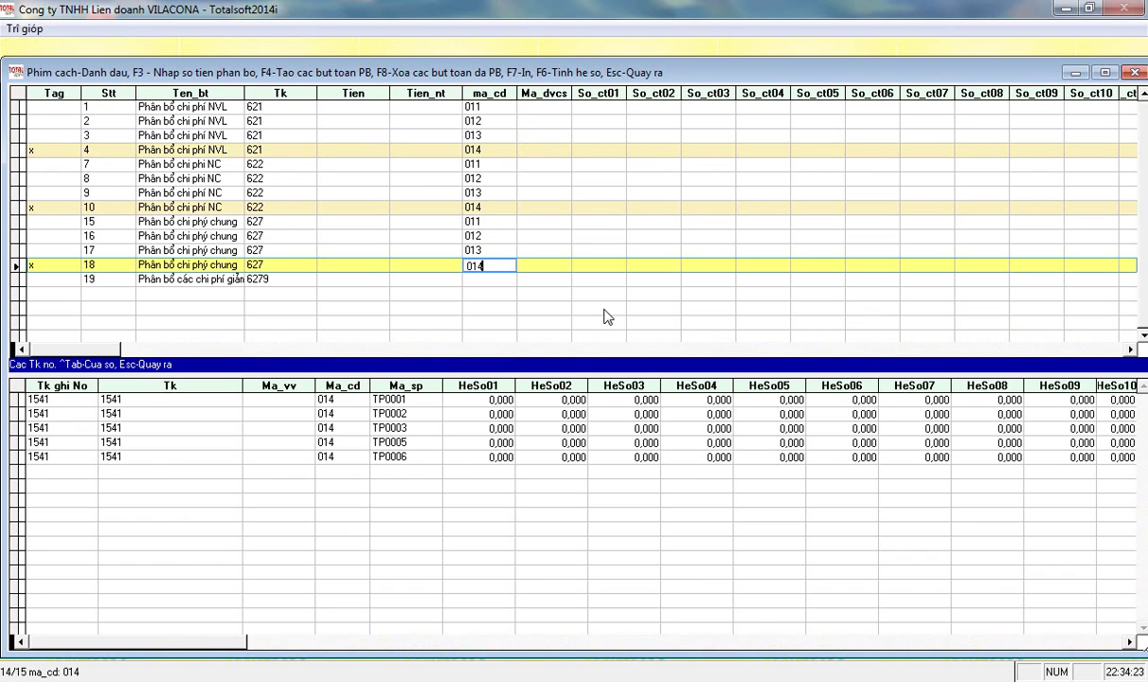
- Calculate the allocation coefficients for the tagged stage 014 rows and widen the HeSo10 column to check account 627's values
key("F6")
type("1")
key("Return")
key("Return")
key("Return")
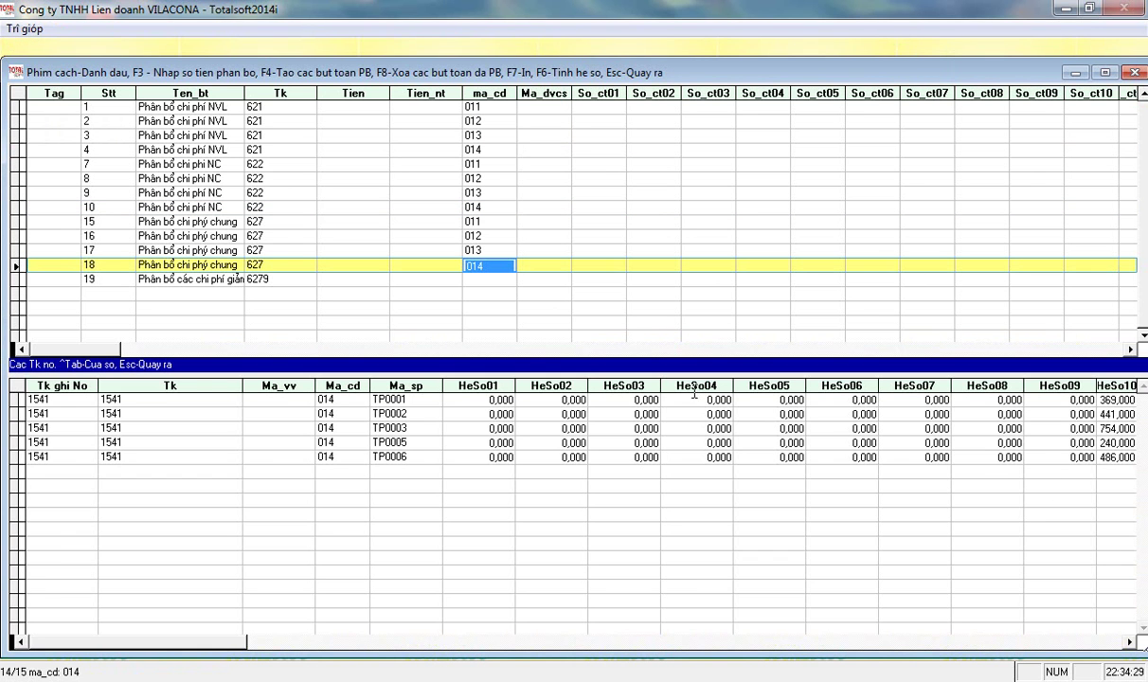
left_click(1129, 642)
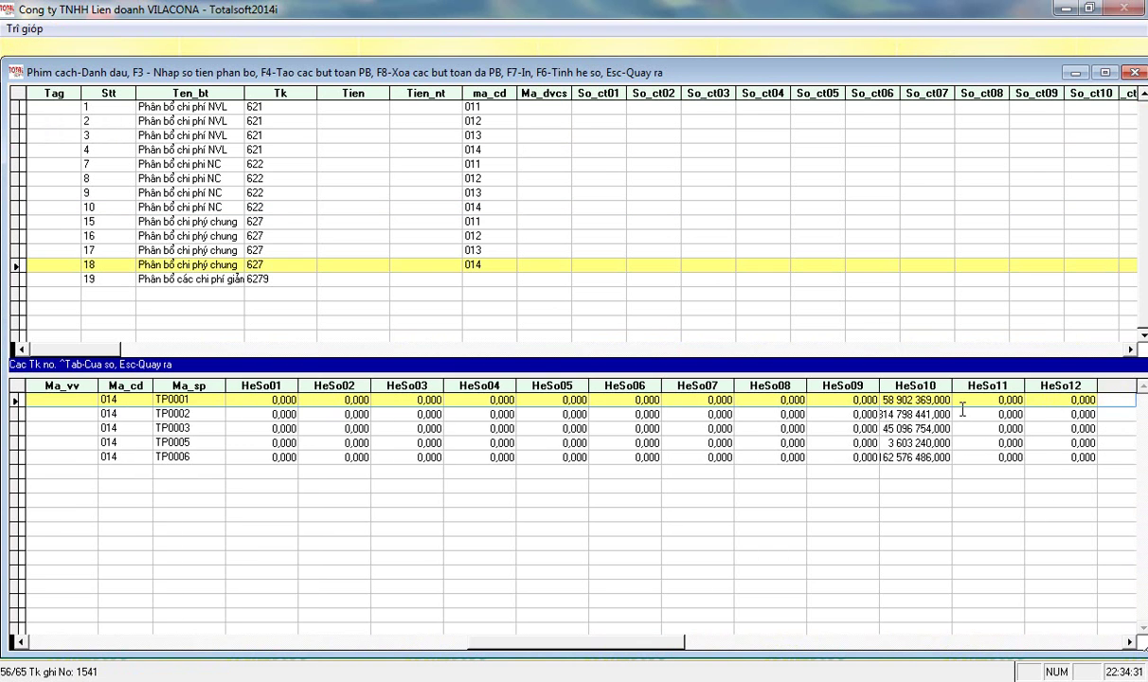
left_click_drag(950, 388, 991, 387)
left_click(947, 457)
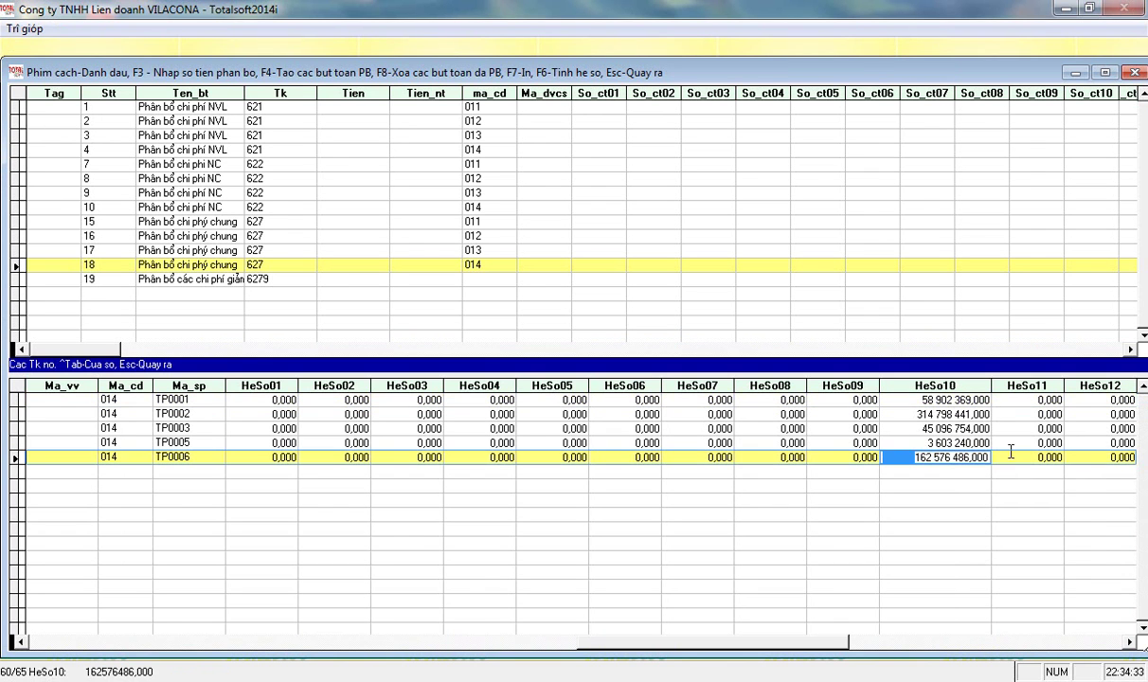
- Tag the stage 014 rows of accounts 627, 622 and 621 and create their automatic allocation entries for period 10
left_click(501, 265)
key("space")
left_click(506, 206)
key("space")
left_click(501, 151)
key("space")
key("F4")
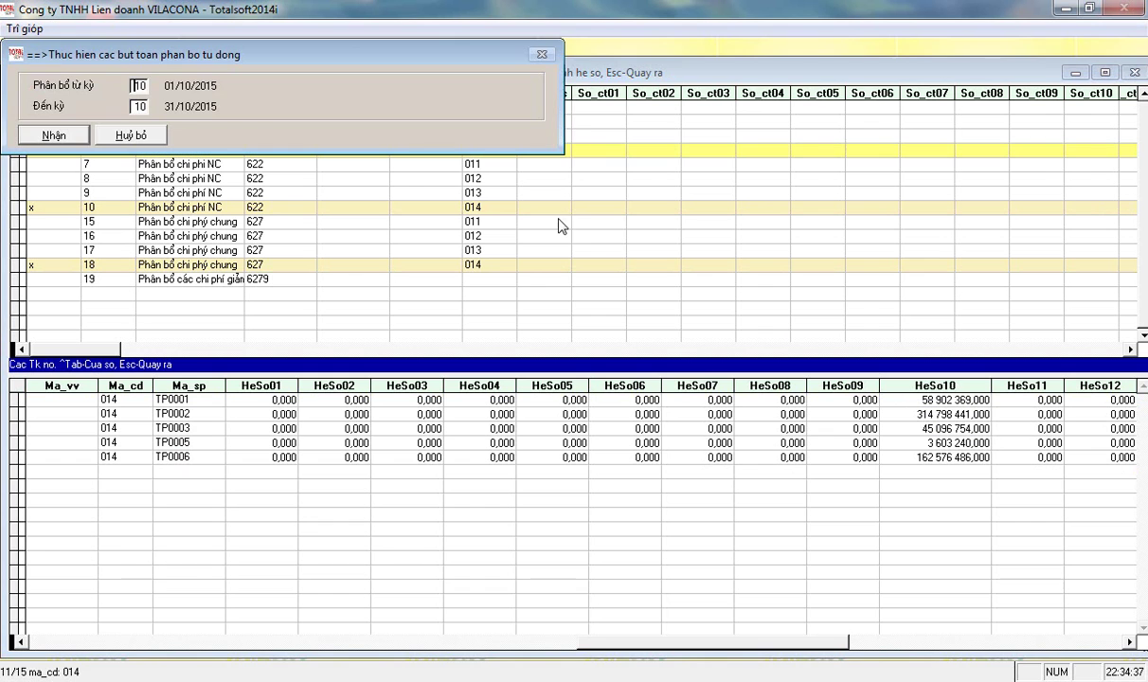
key("Return")
key("Return")
key("Return")
key("Return")
- Tag the stage 014 rows of accounts 621, 622 and 627 again
left_click(478, 150)
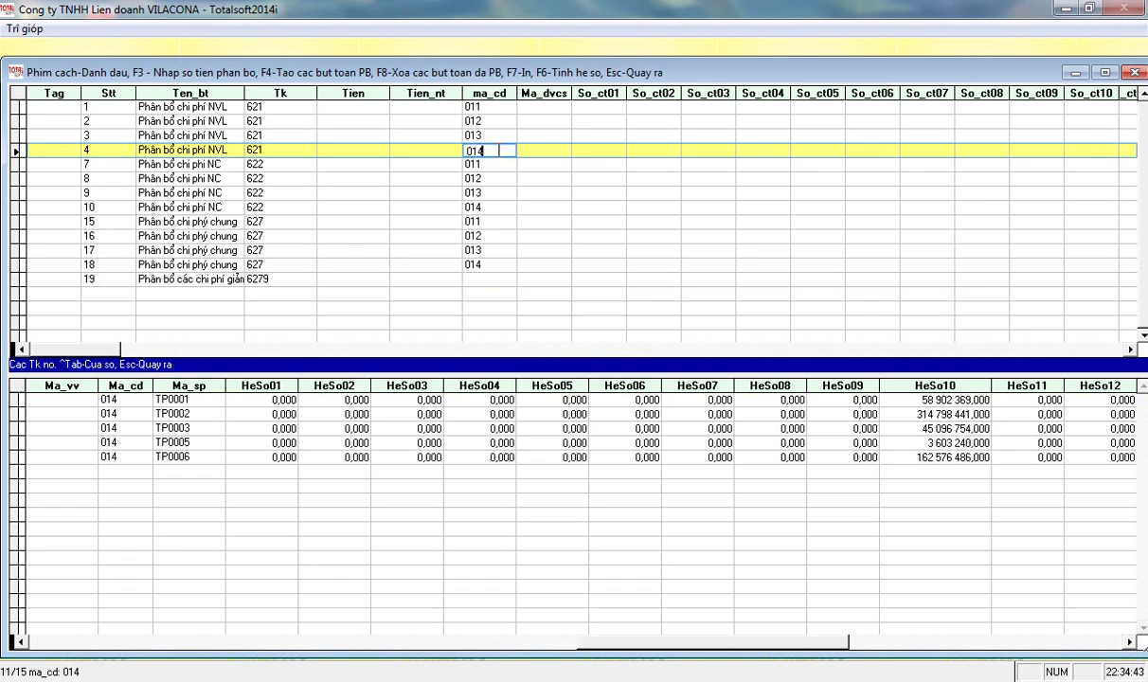
key("space")
left_click(490, 205)
key("space")
left_click(487, 264)
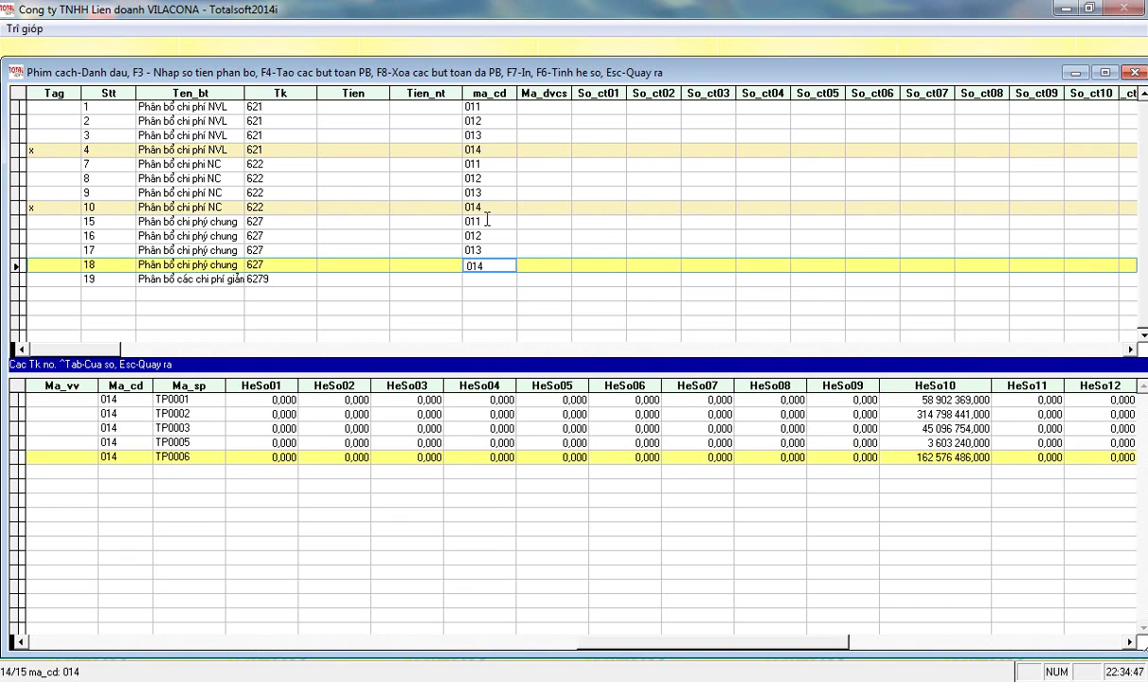
key("space")
- Check the stage 014 coefficients of account 622 and remove the tags from the account 621 and 627 rows
left_click(486, 208)
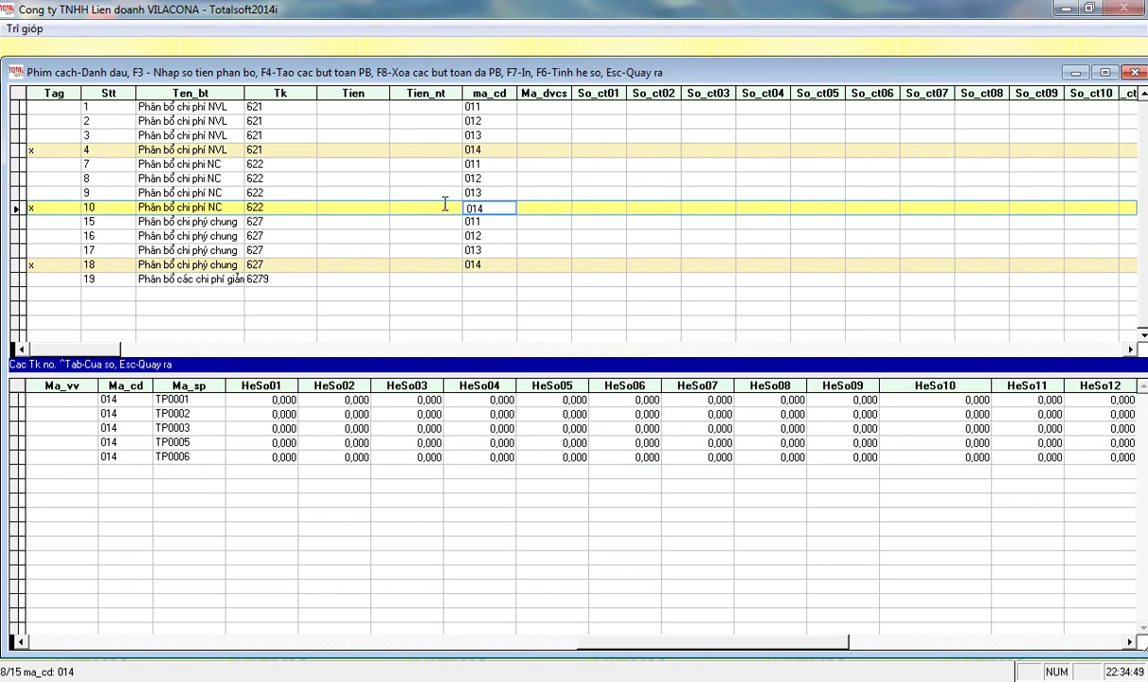
left_click(403, 149)
left_click(426, 262)
key("space")
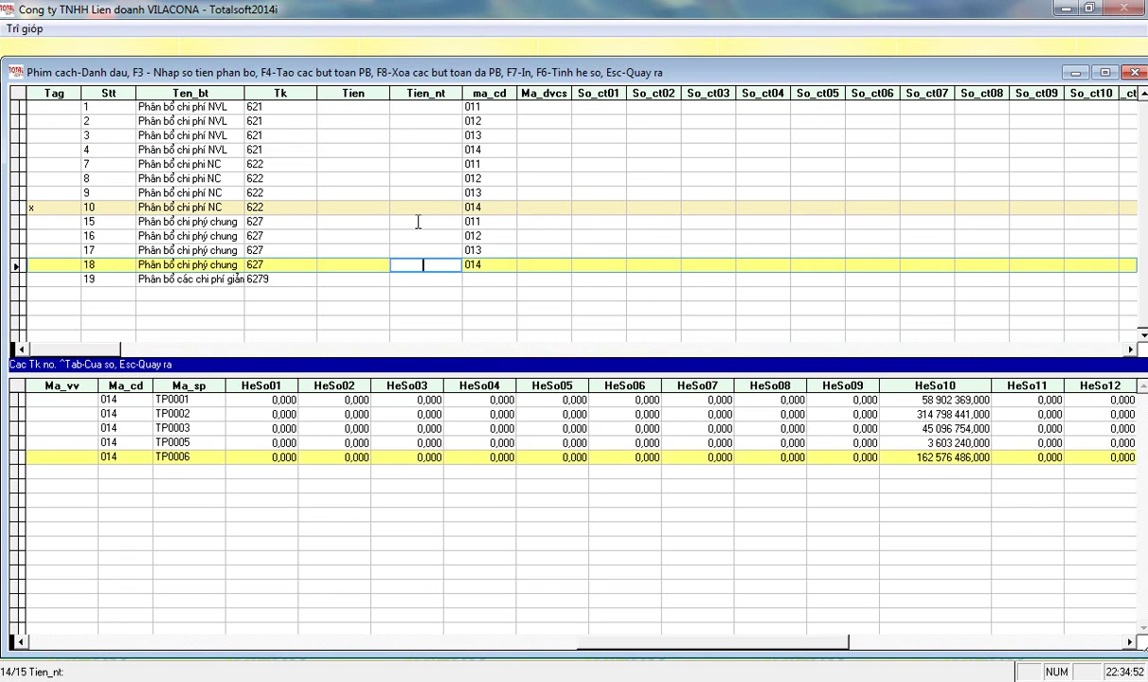
- Recalculate the period 10 allocation coefficients for account 622's stage 014 row
left_click(416, 206)
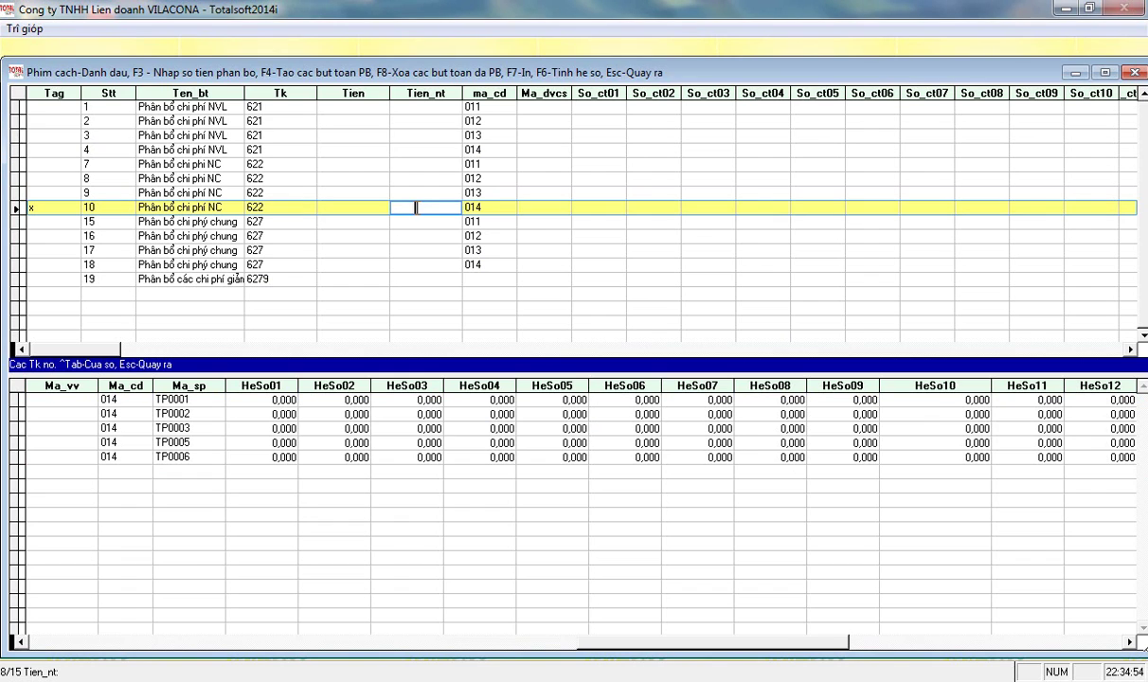
key("F6")
key("Return")
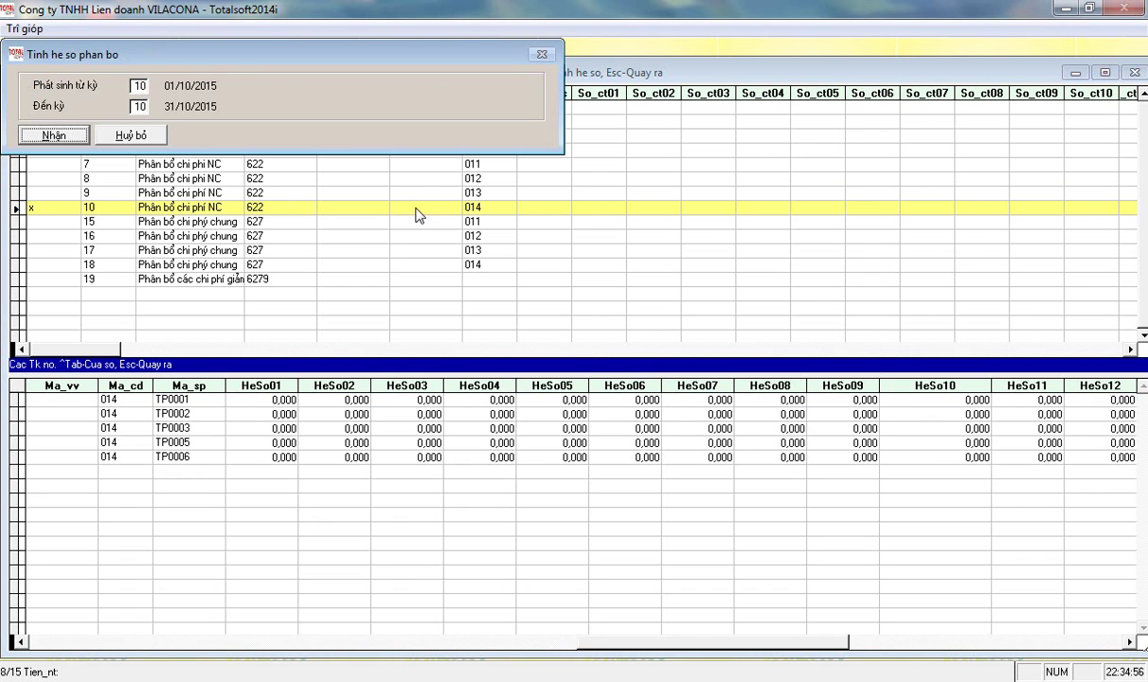
key("Return")
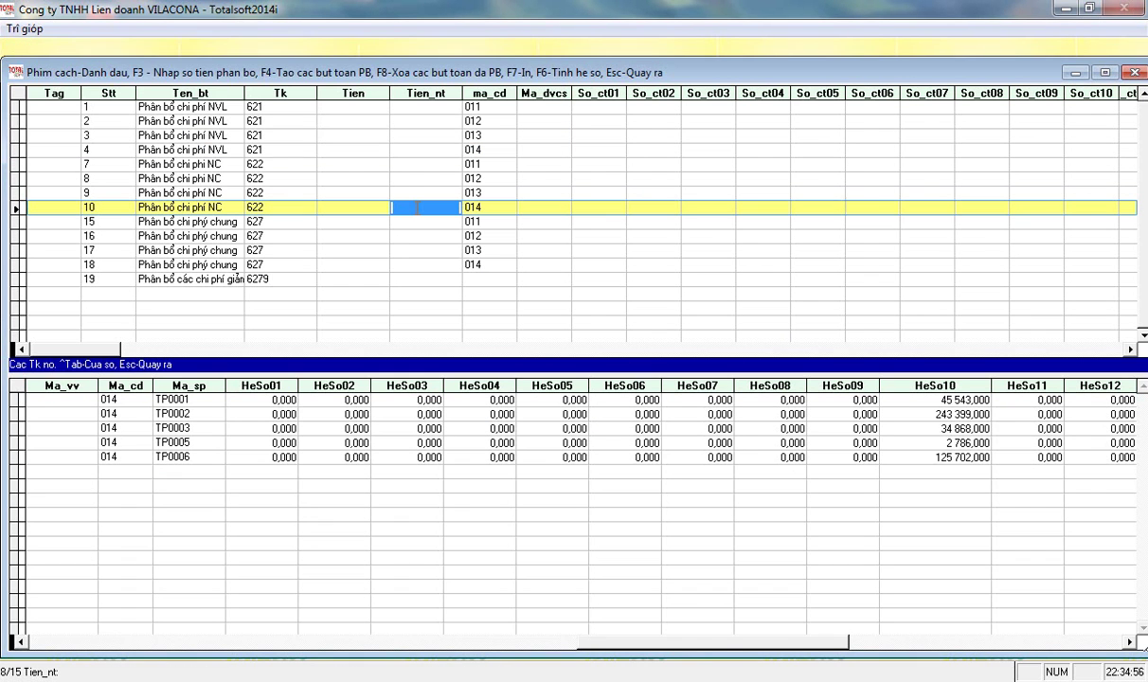
- Tag the stage 014 rows of accounts 627, 622 and 621 and rerun their automatic allocation entries for period 10
left_click(485, 264)
key("space")
left_click(488, 207)
key("space")
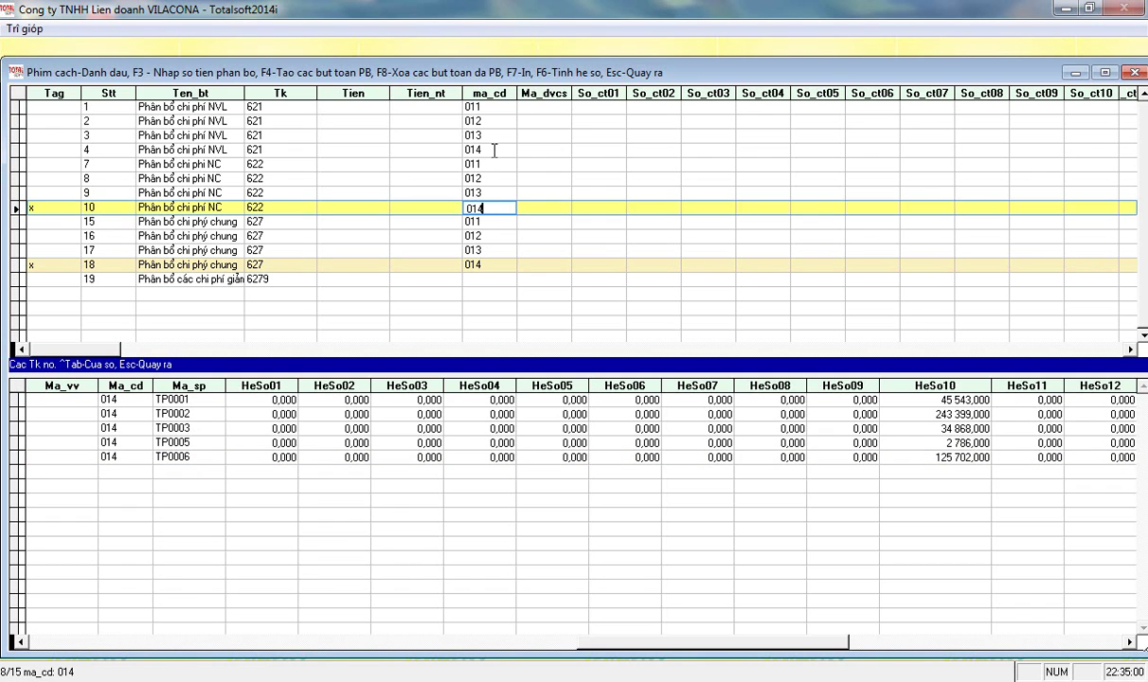
left_click(493, 150)
key("space")
key("F4")
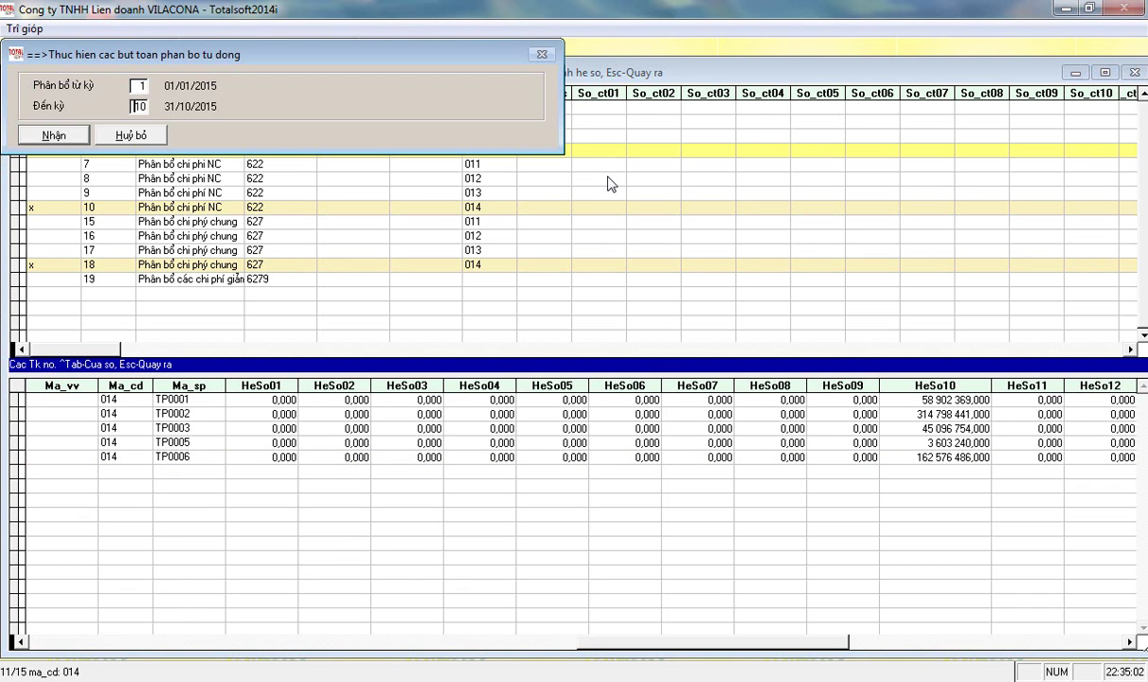
key("Return")
key("Return")
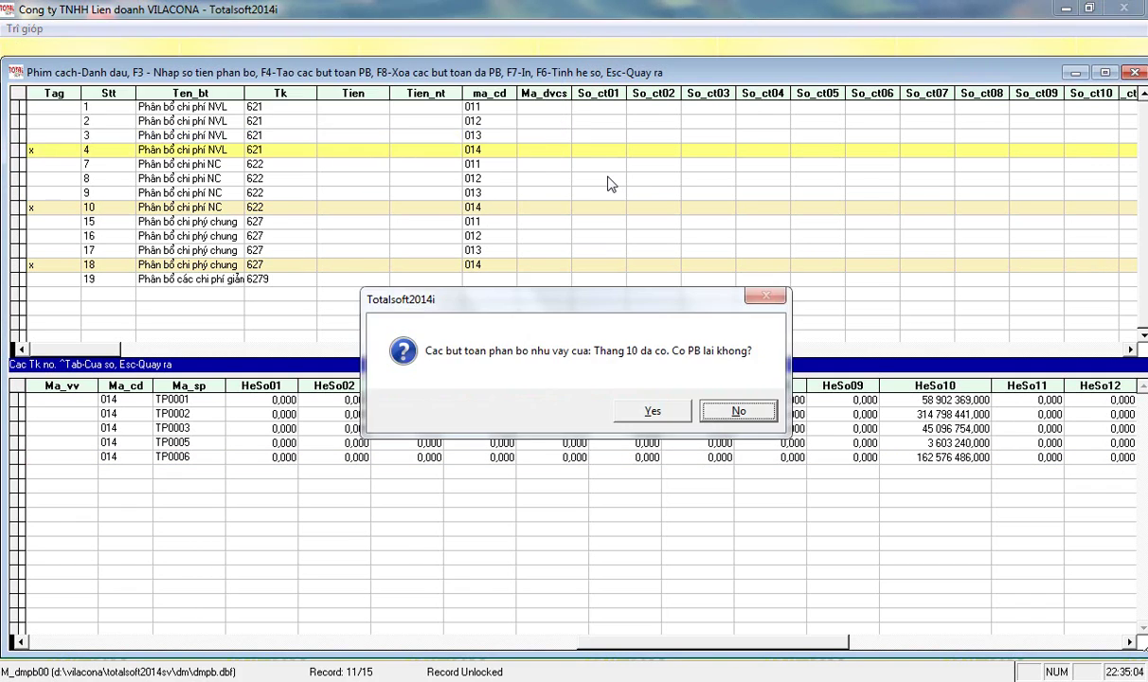
key("Return")
key("Escape")
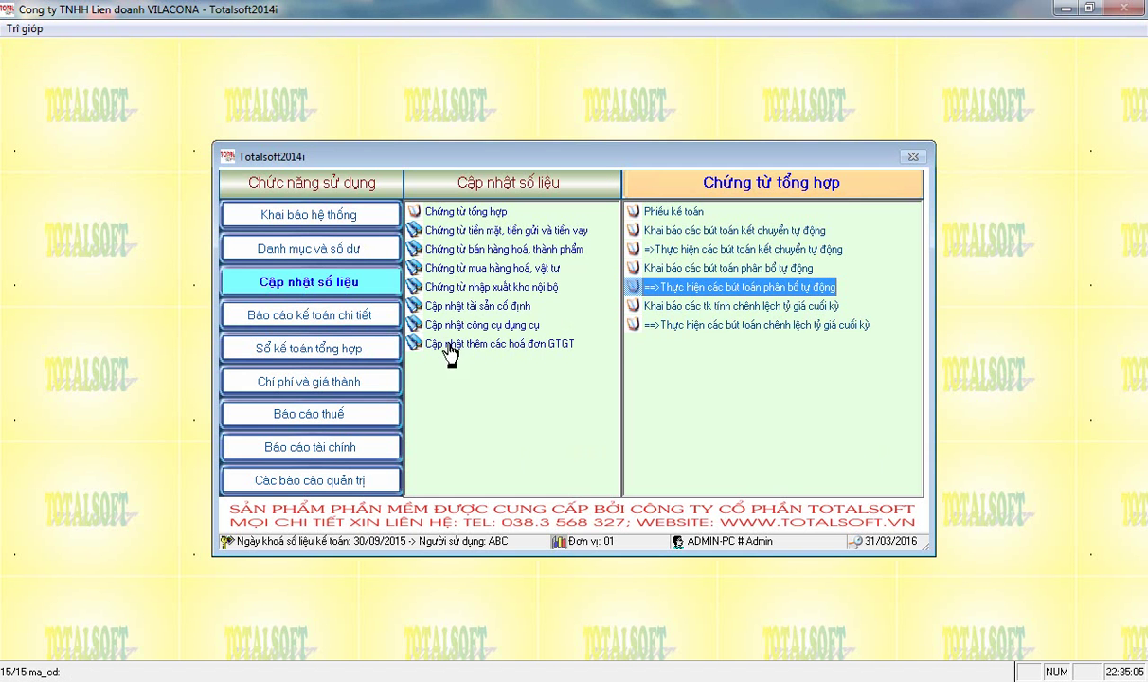
- Check account 6279's debit, credit and closing balance in the October 2015 trial balance of unit 01
left_click(336, 455)
double_click(621, 212)
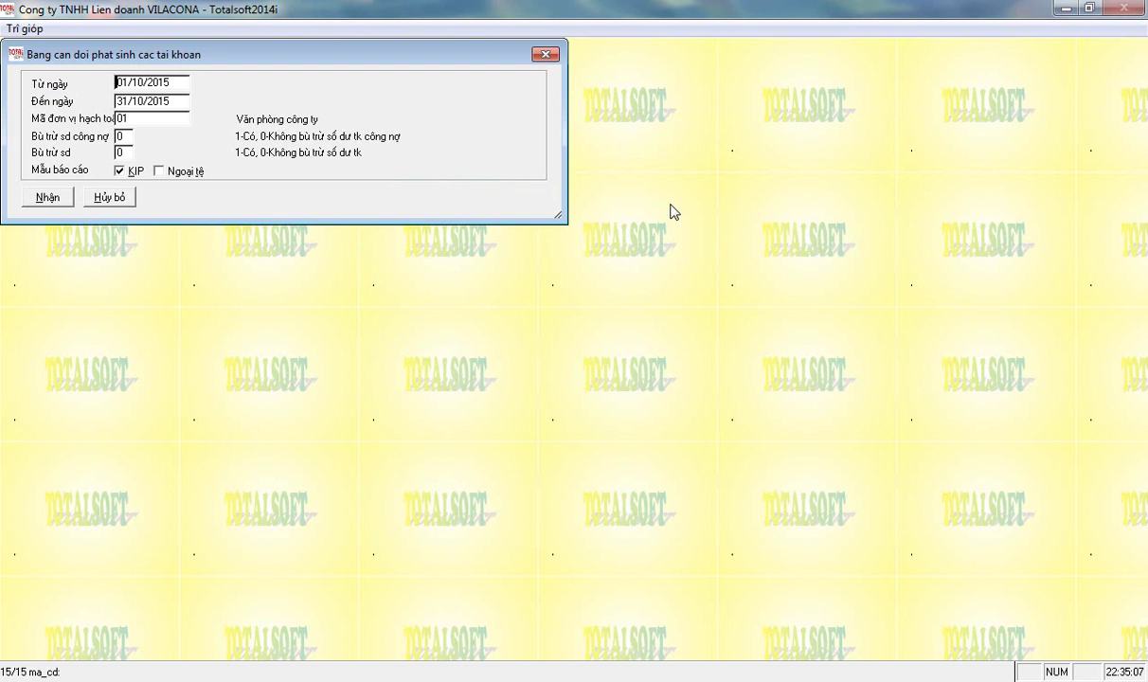
left_click(62, 197)
scroll(489, 360, "down", 20)
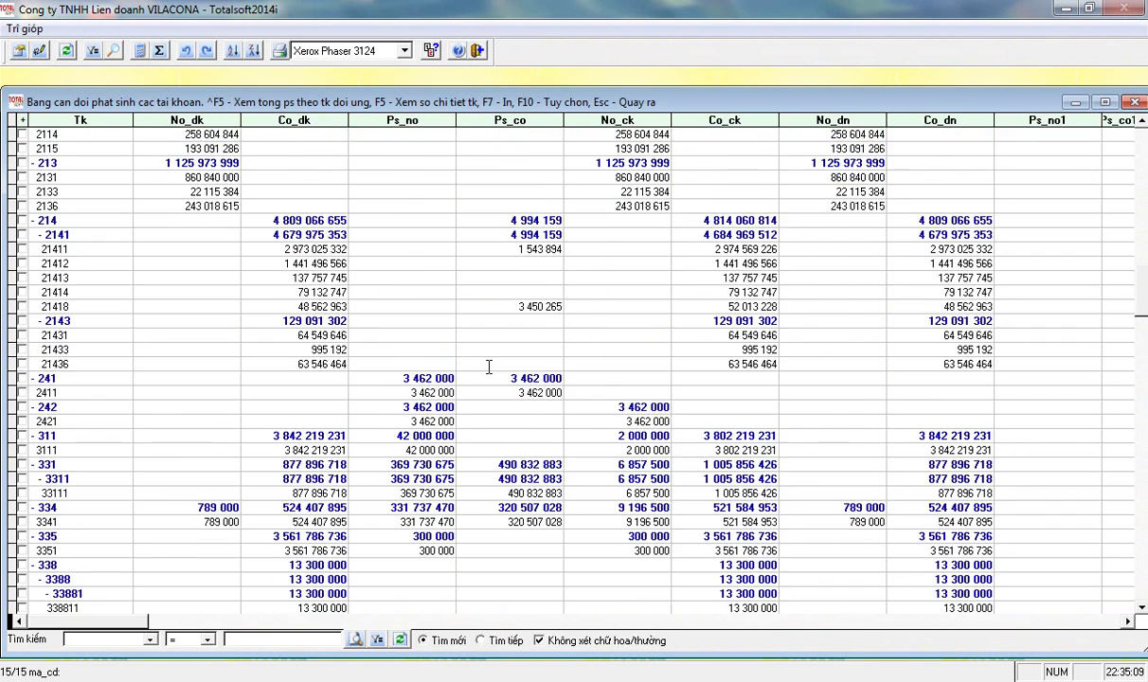
scroll(496, 349, "down", 2)
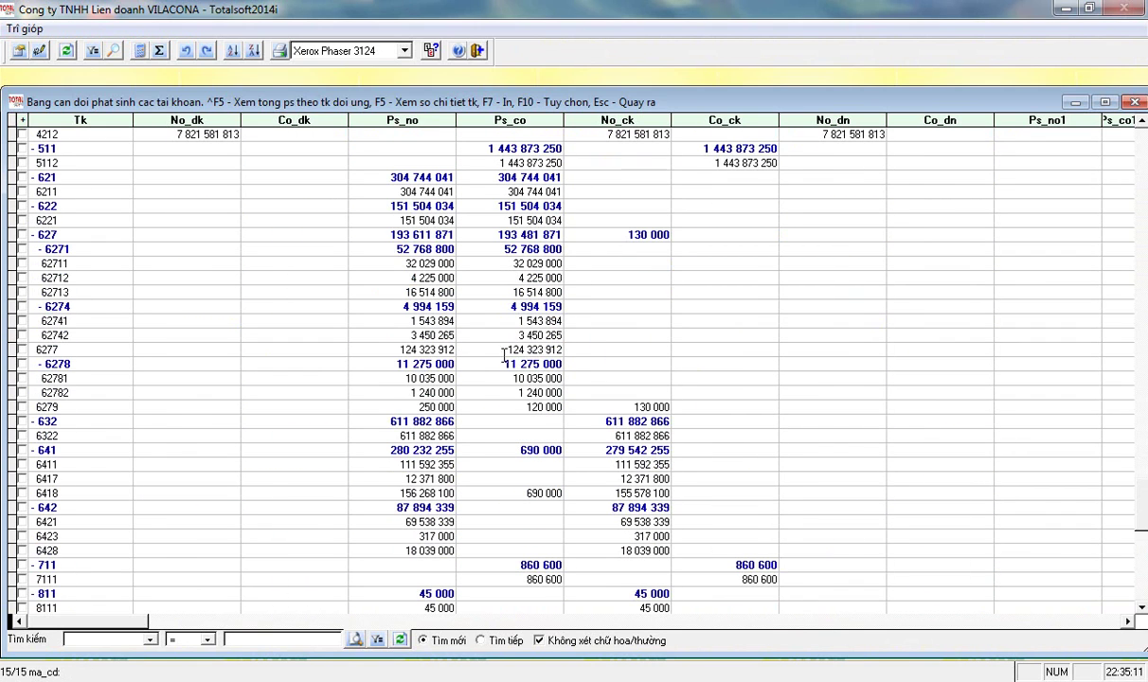
left_click(507, 396)
left_click(633, 406)
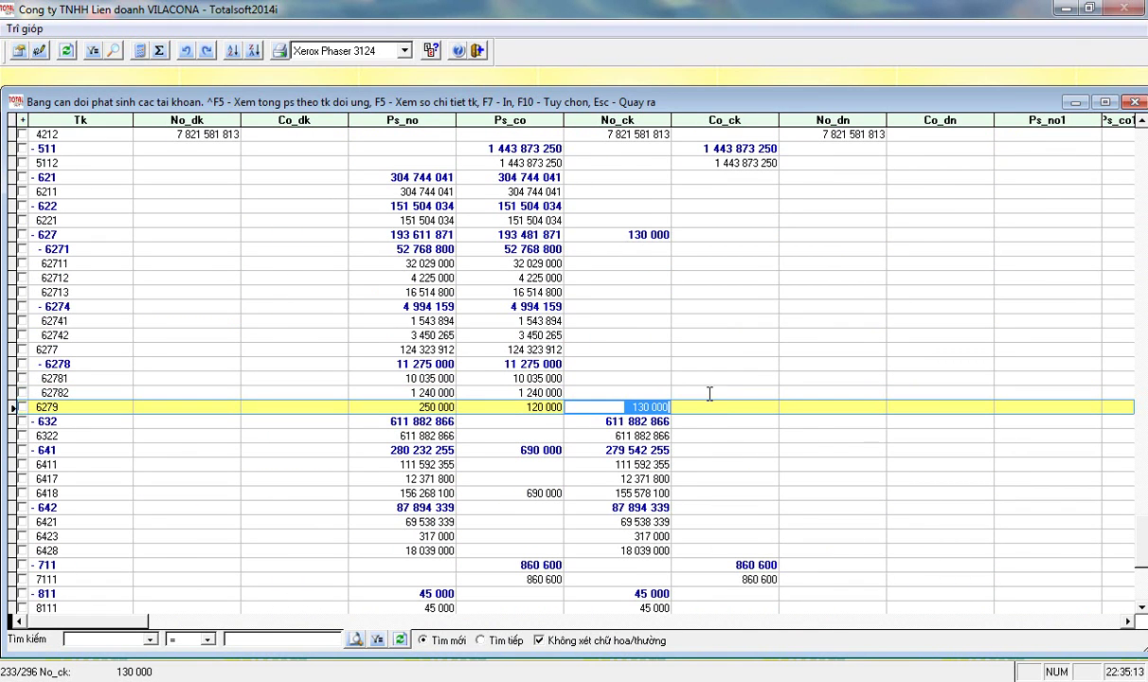
left_click(428, 406)
key("Escape")
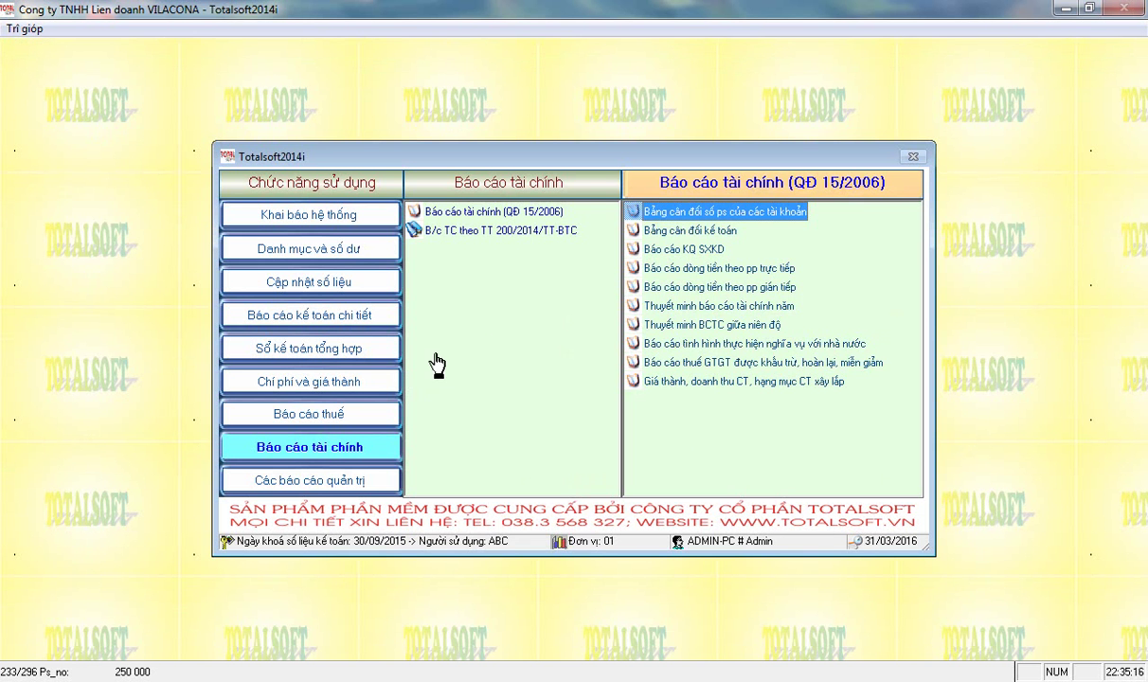
- Reopen the automatic allocation entries and tag row 19, the allocation of account 6279
left_click(320, 282)
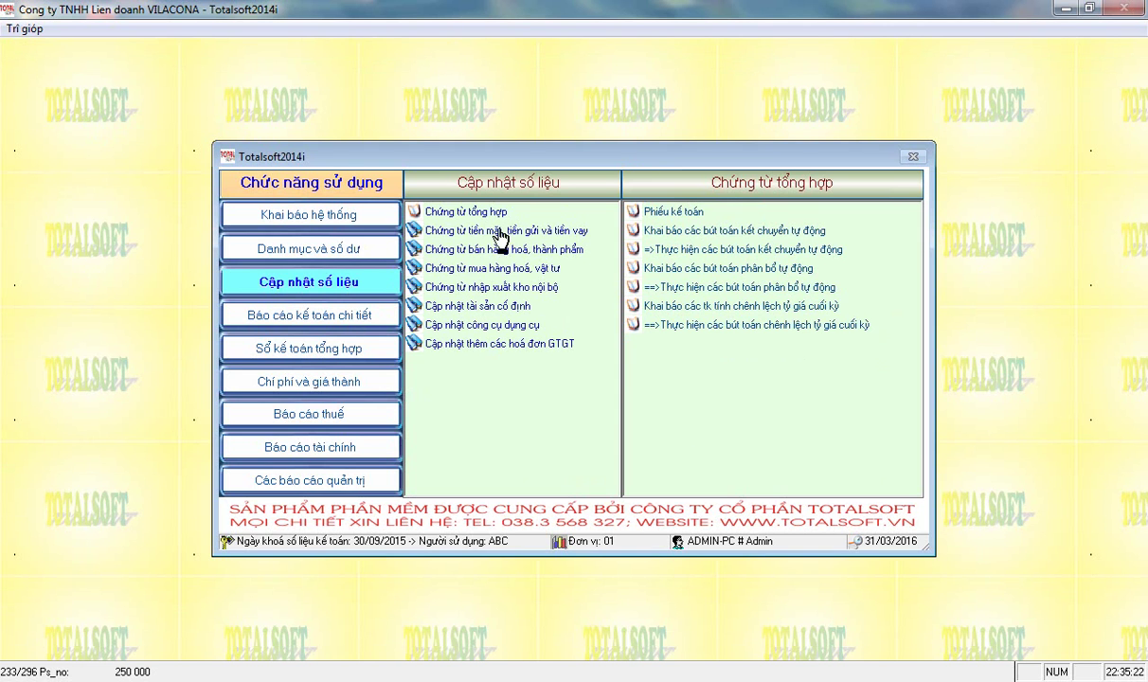
left_click(701, 268)
key("Return")
key("Return")
key("Down")
key("Down")
key("Down")
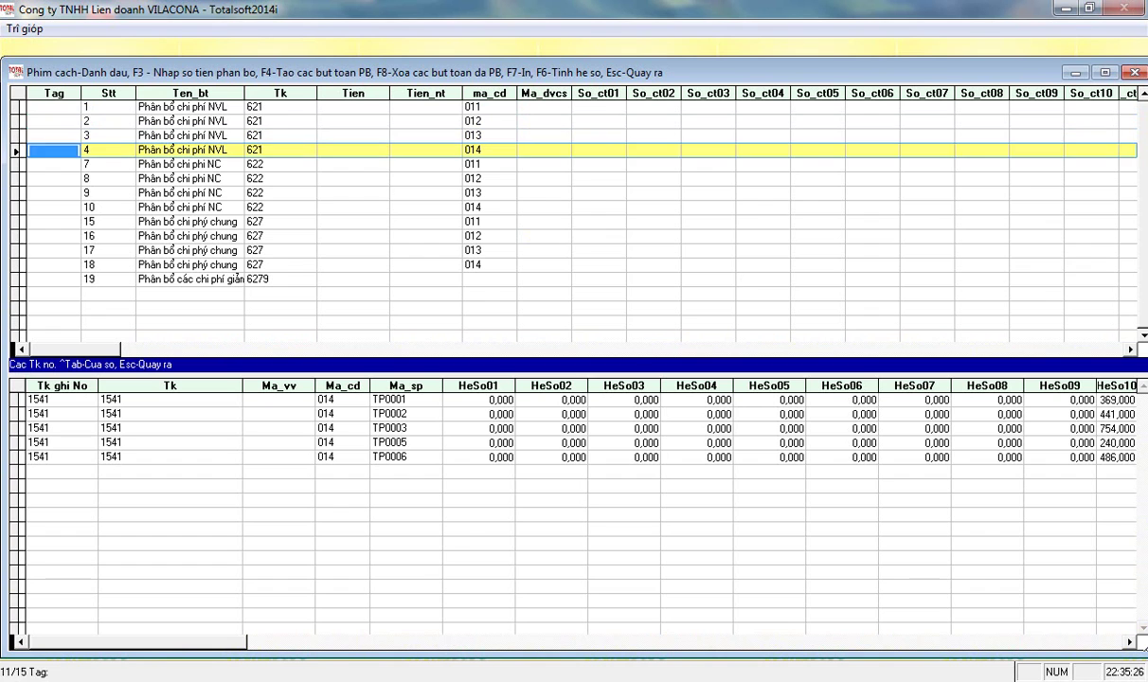
key("Down")
key("Down")
key("Down")
key("Down")
key("Down")
key("Down")
key("Down")
key("Down")
key("Down")
type("x")
key("Return")
key("Return")
key("Return")
key("Return")
key("Return")
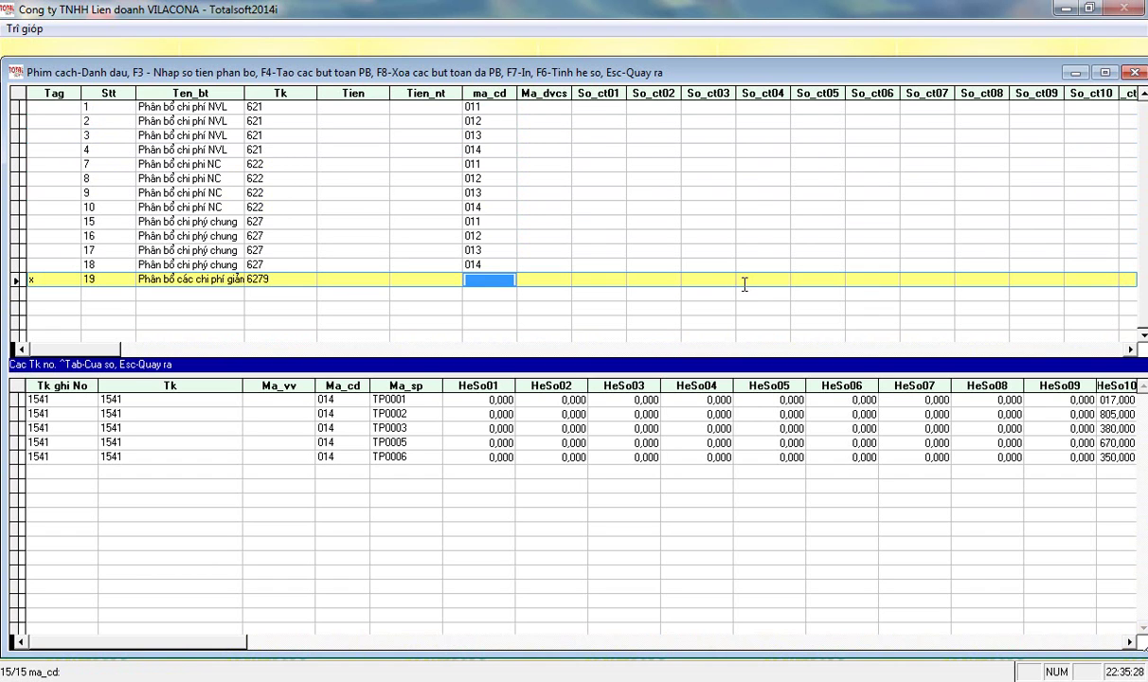
- Calculate account 6279's allocation coefficients for period 10 and widen the HeSo10 column to check the values
key("F6")
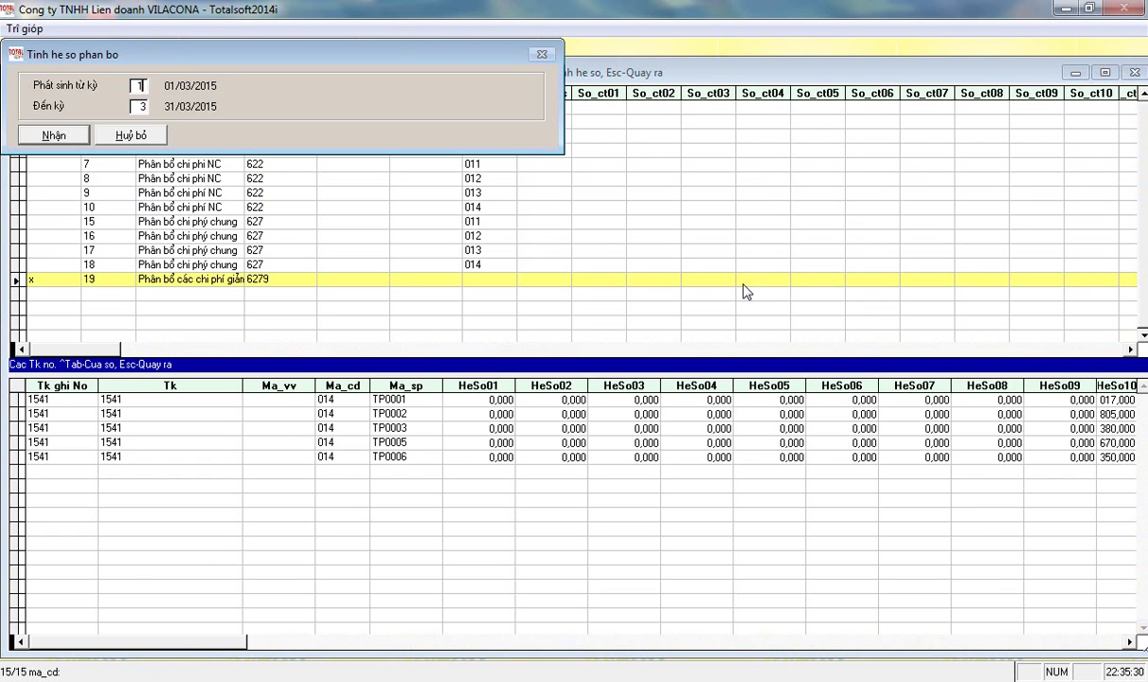
type("10")
key("Return")
key("Return")
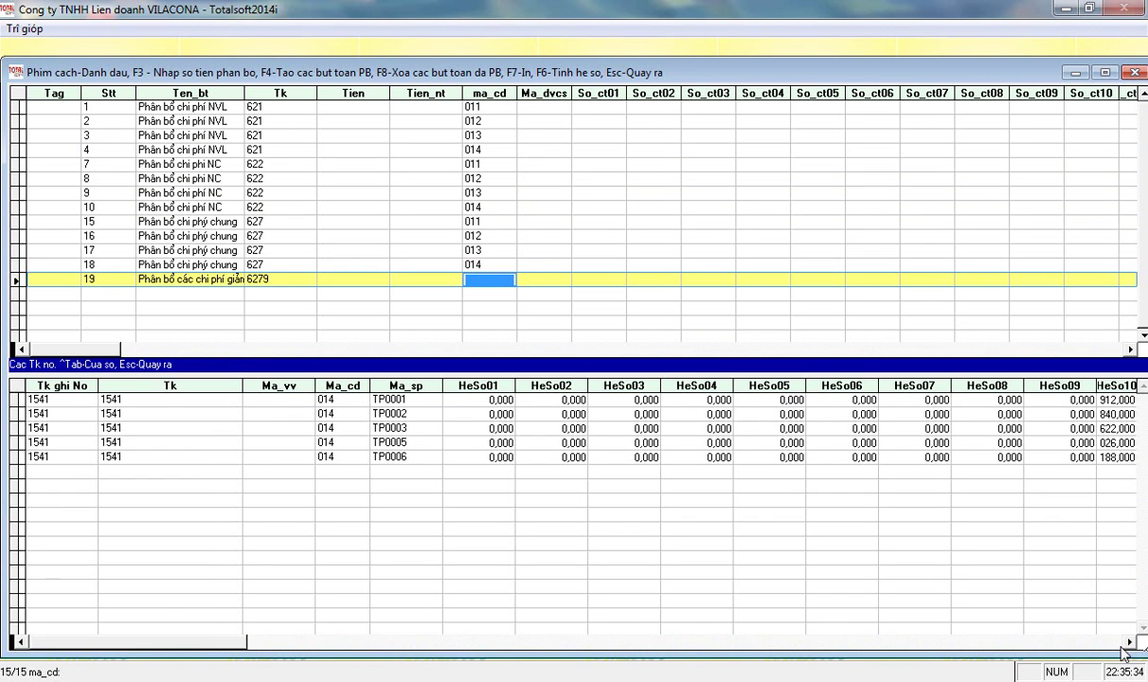
key("ctrl+Tab")
left_click_drag(951, 385, 986, 388)
left_click(370, 277)
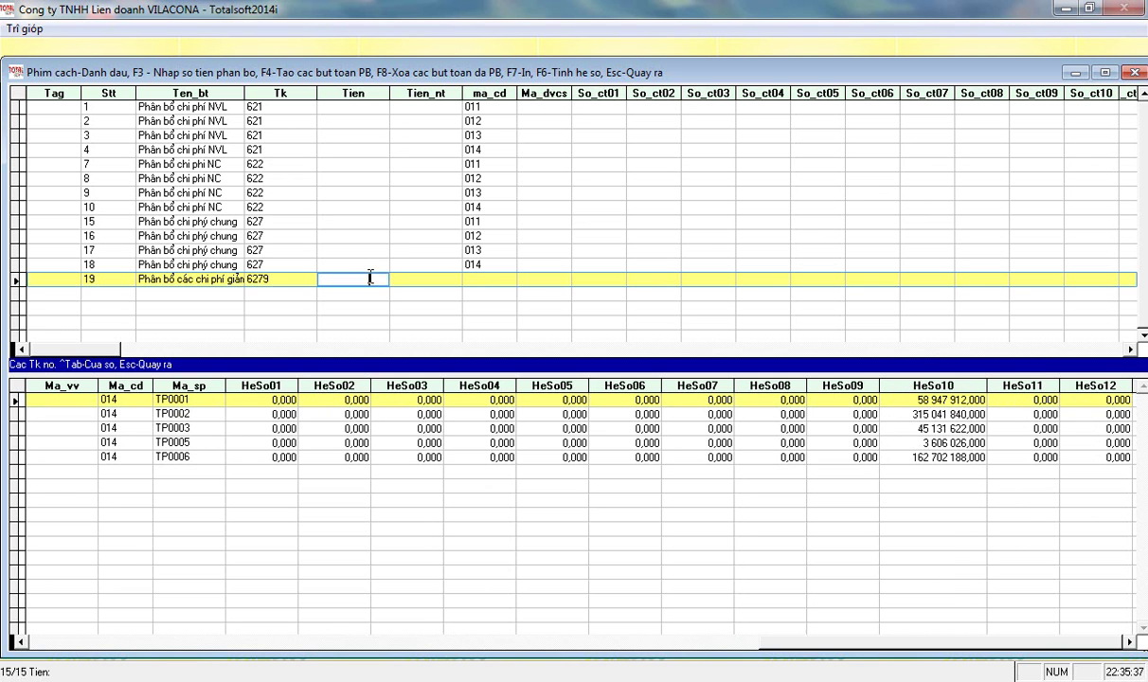
- Tag the account 6279 row and create its automatic allocation entries for period 10
key("space")
key("F4")
key("Return")
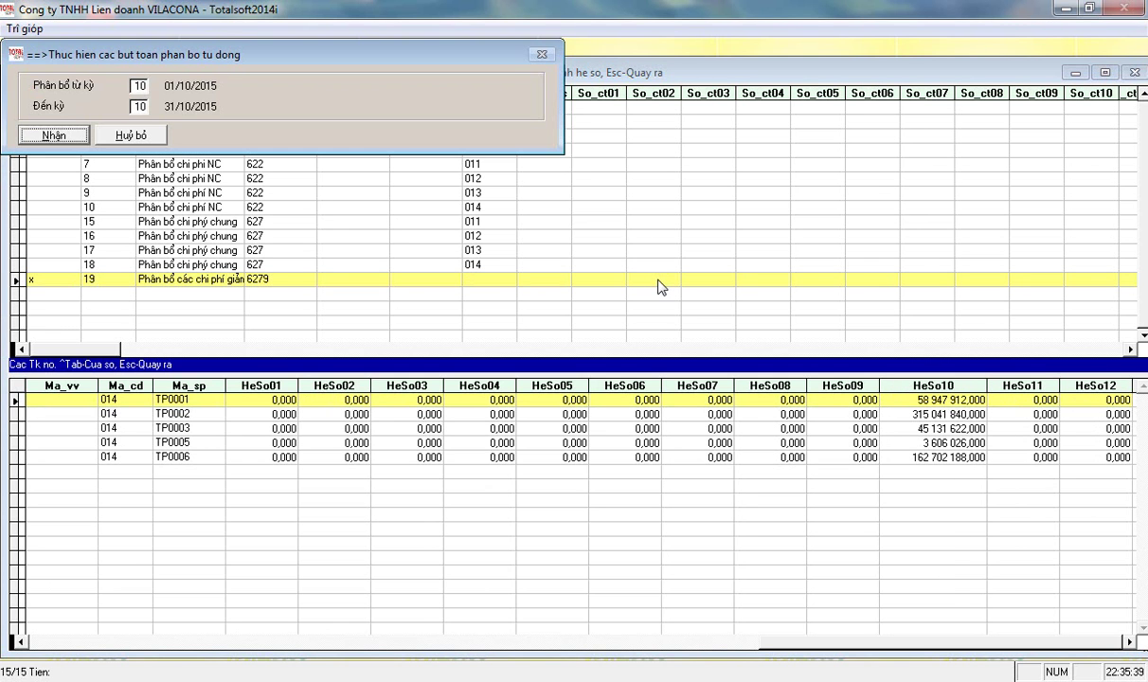
key("Escape")
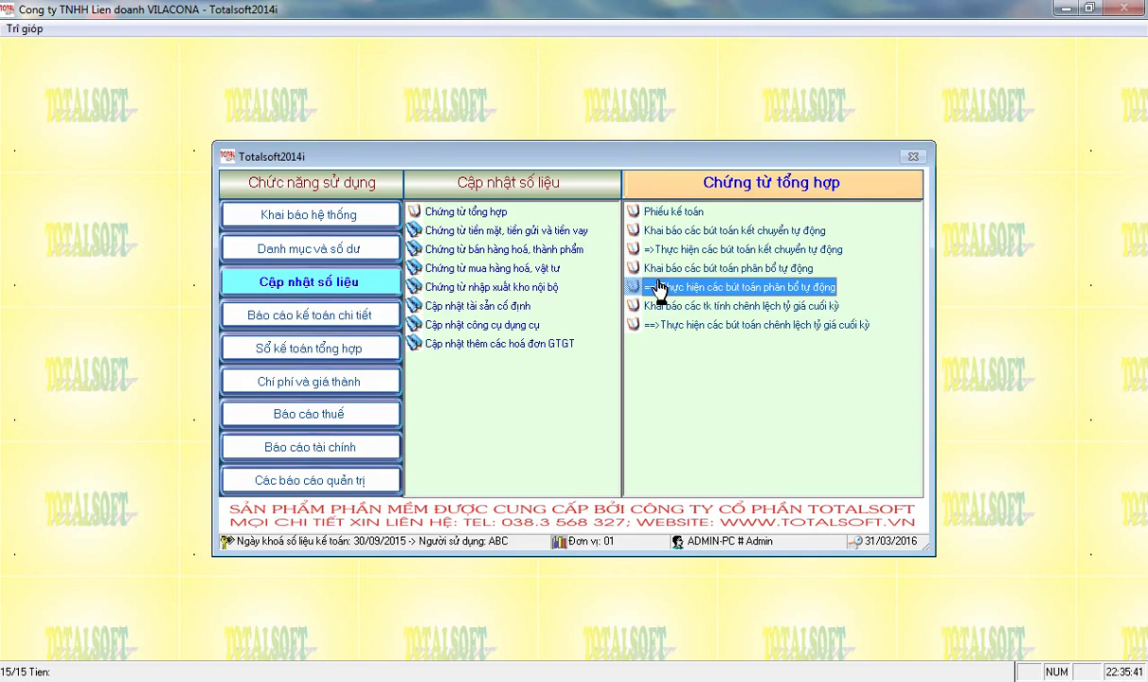
- Check in the October 2015 trial balance whether accounts 621, 622 and 627, including 6279, are fully allocated
left_click(293, 447)
double_click(624, 210)
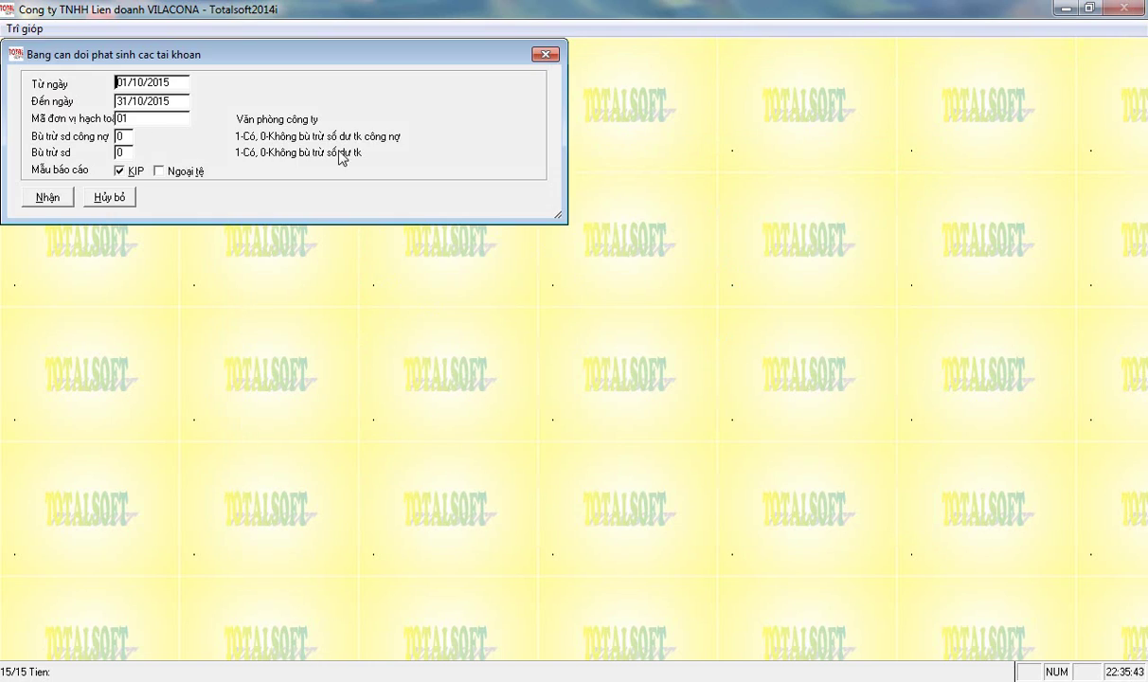
left_click(52, 199)
scroll(458, 466, "down", 15)
scroll(459, 465, "down", 7)
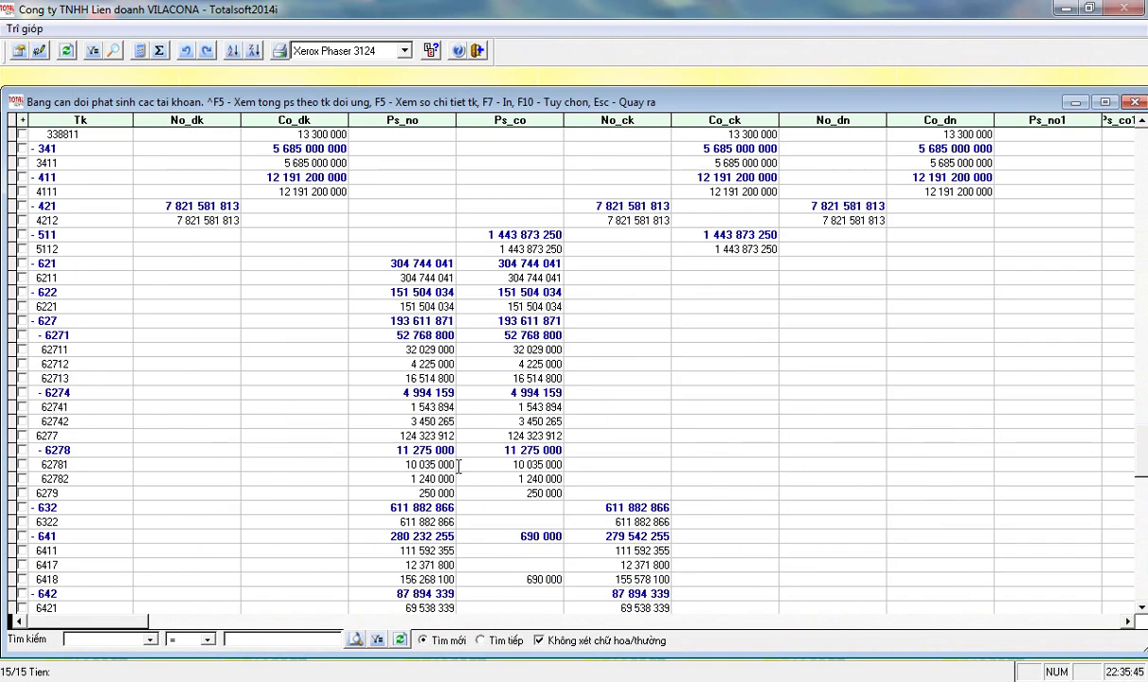
left_click(478, 263)
key("Down")
key("Down")
key("Down")
key("Down")
key("Down")
key("Escape")
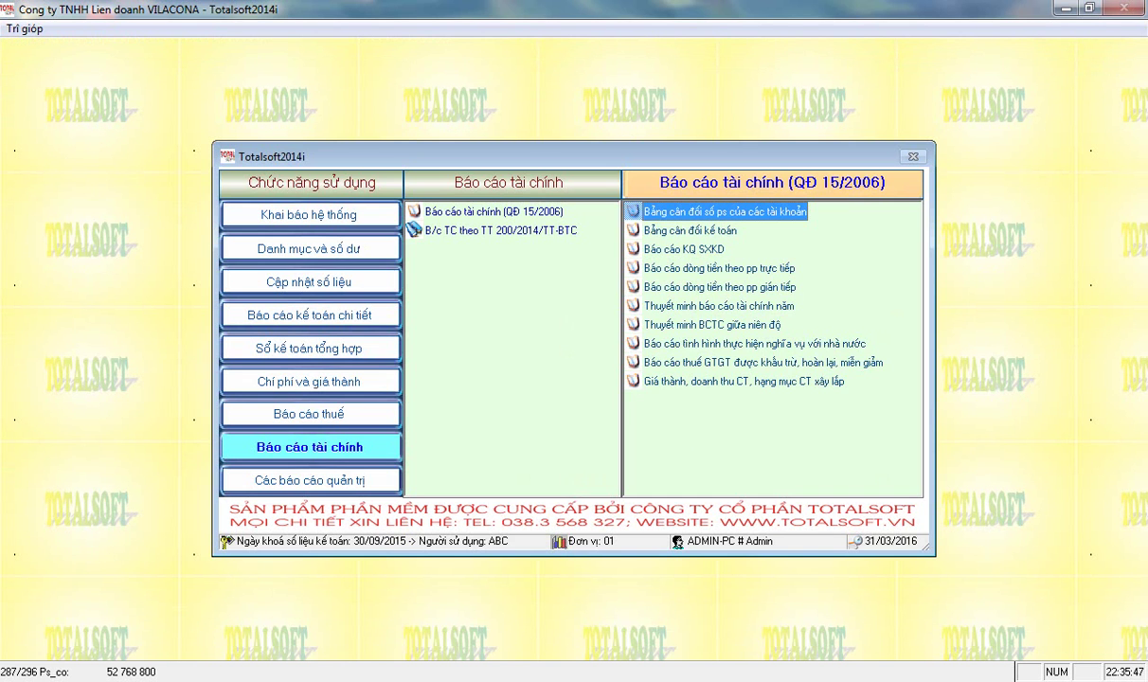
- Generate the product cost summary report for brick production process 01 from 01/10/2015 to 31/10/2015
left_click(309, 381)
left_click(451, 280)
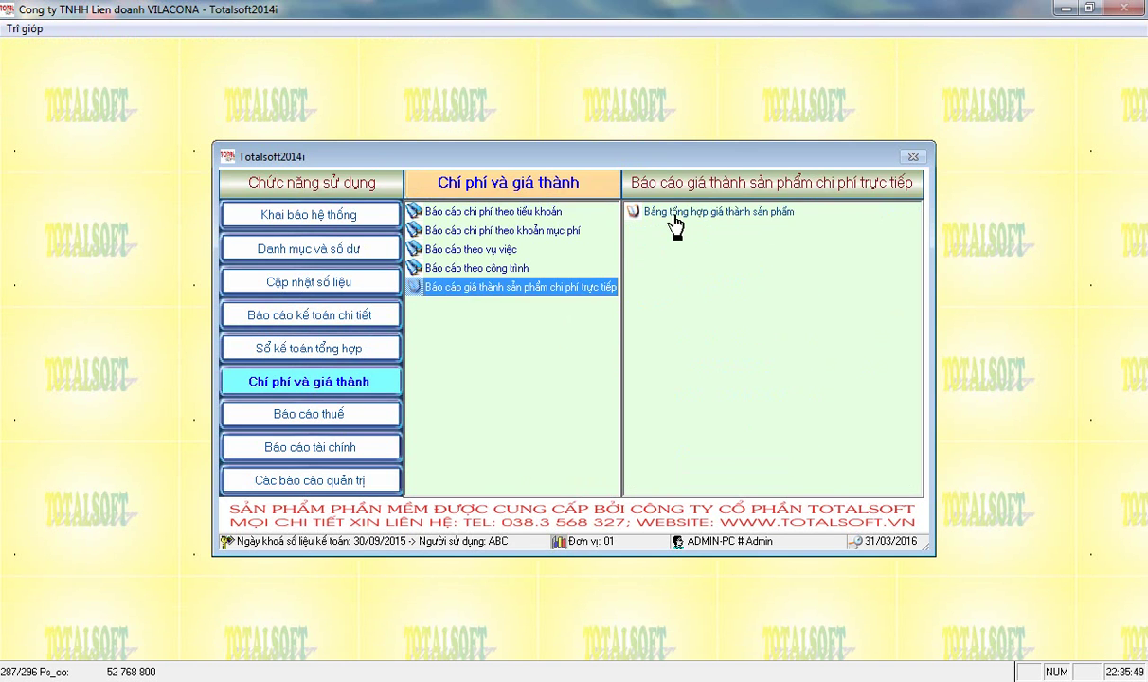
double_click(634, 211)
type("01")
key("Return")
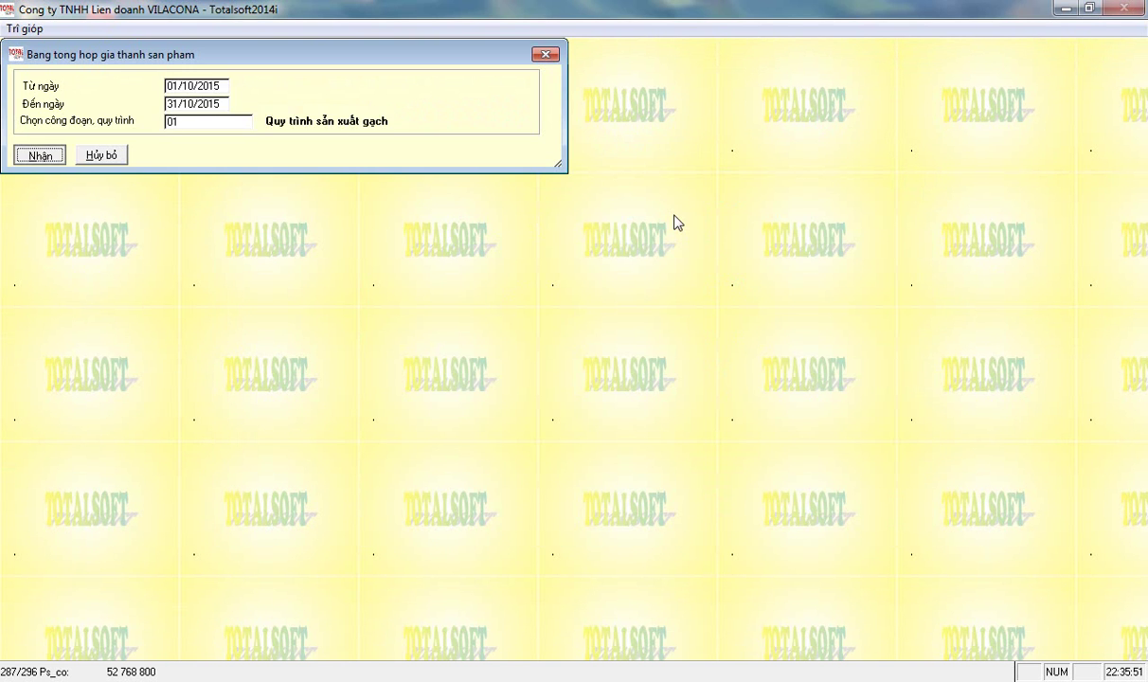
key("Return")
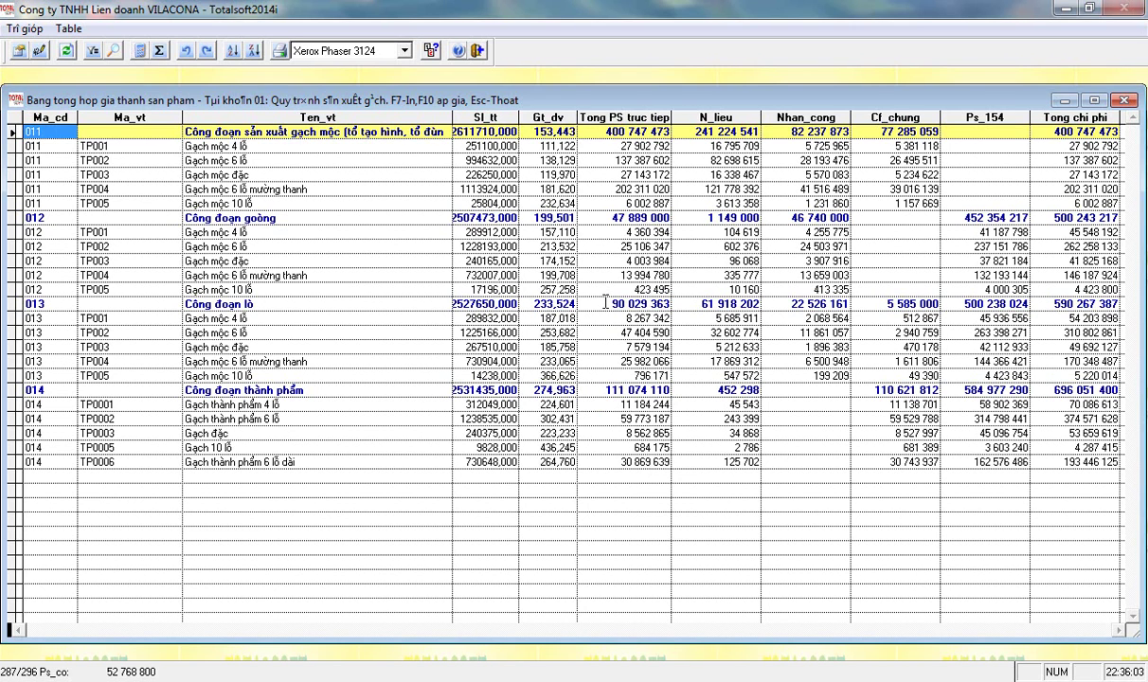
- Review the unit costs of the stage 014 finished products and apply the calculated prices to the receipt vouchers
left_click(556, 403)
left_click(535, 461)
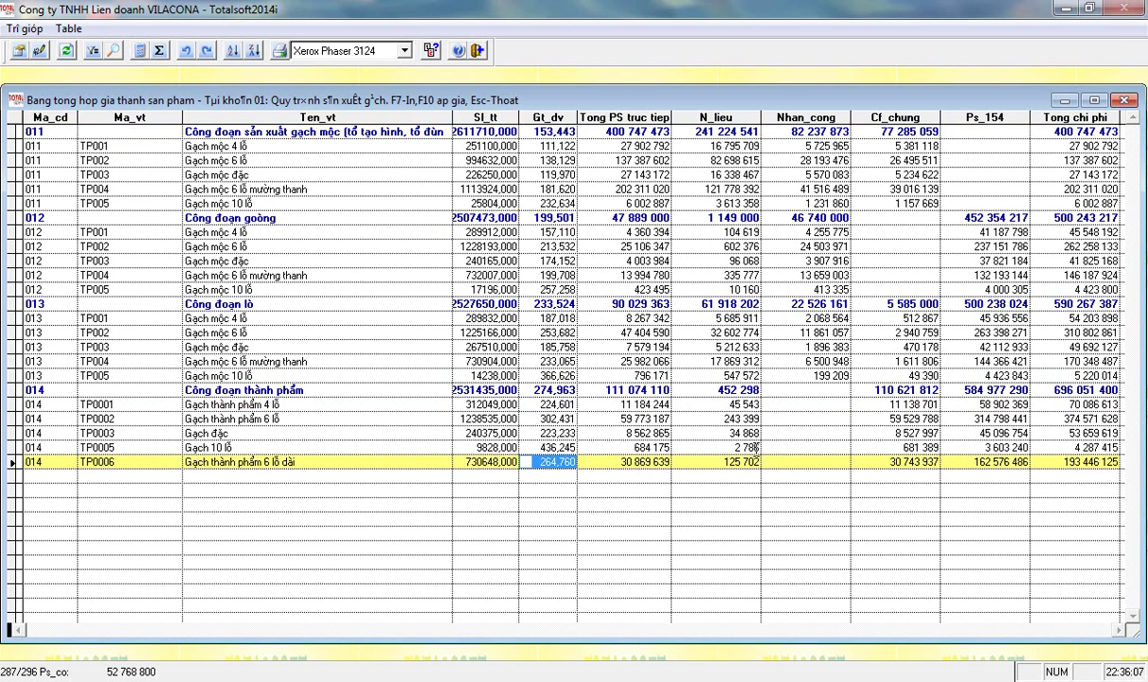
left_click(543, 446)
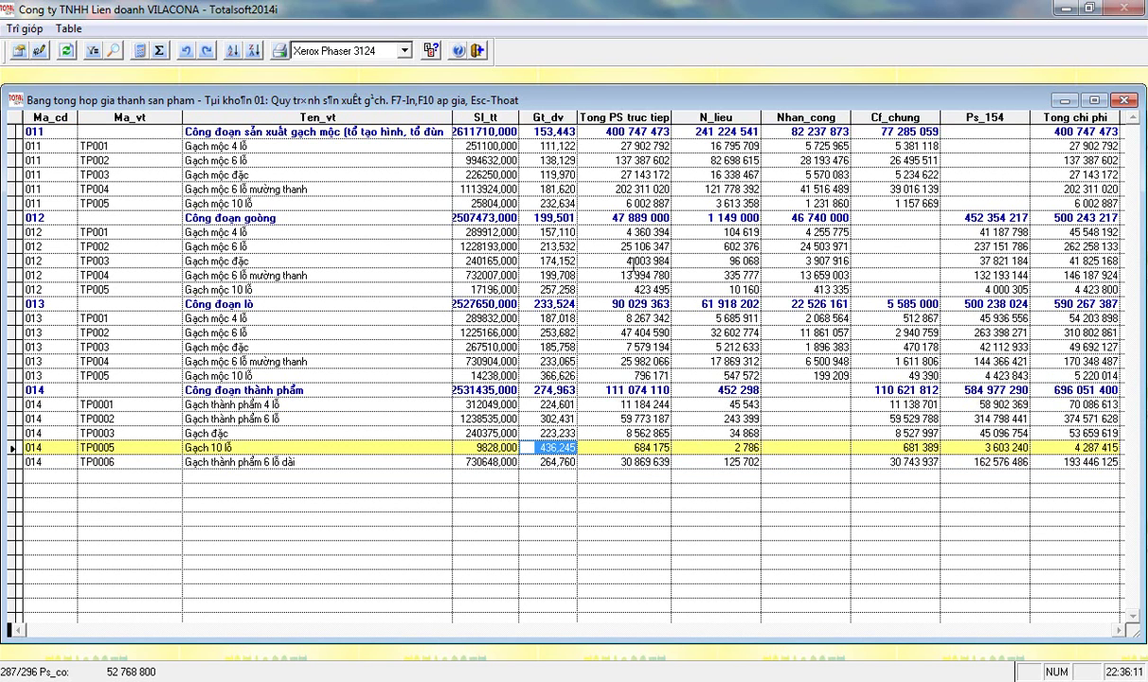
key("F10")
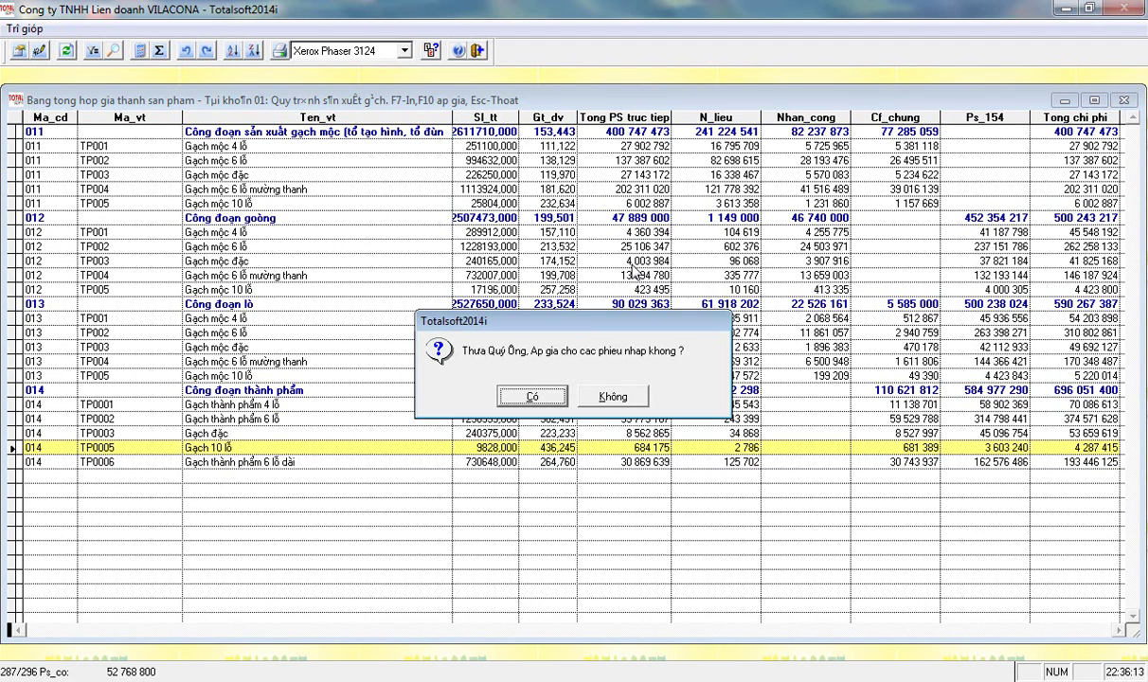
key("Return")
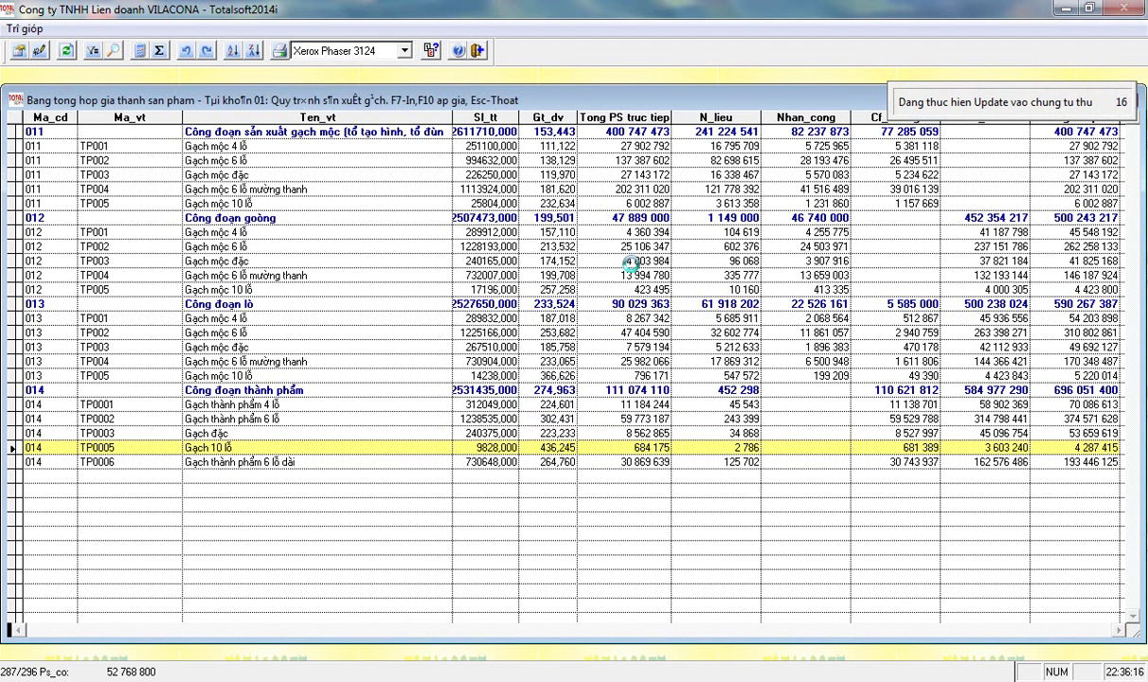
key("Escape")
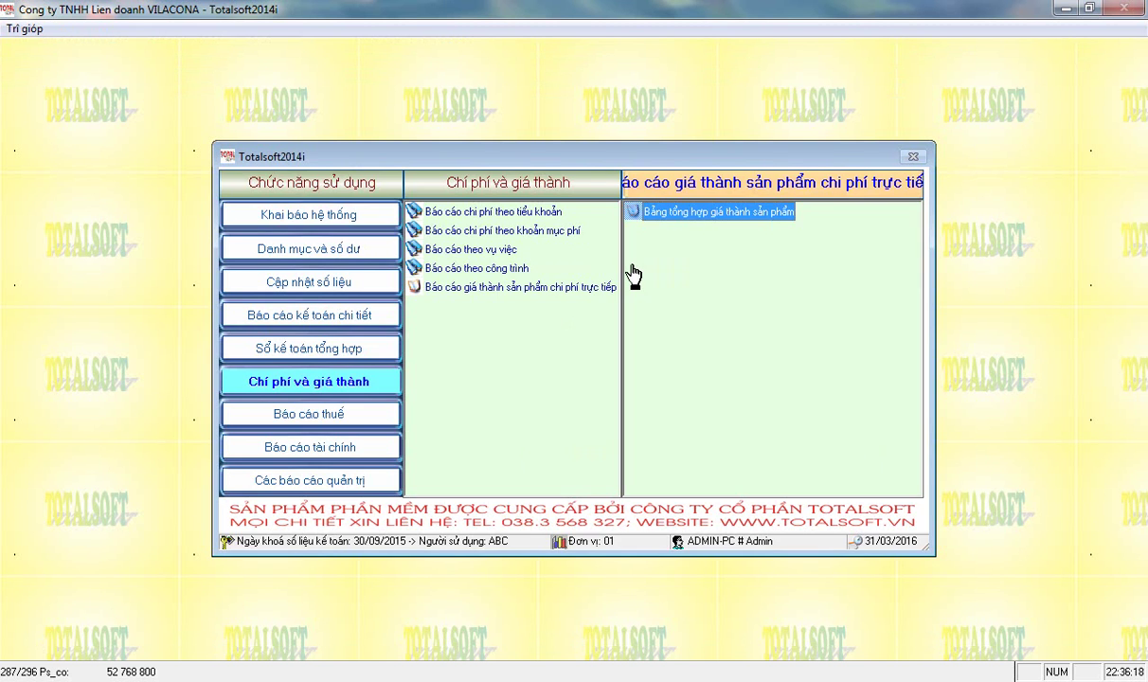
- Run the average price calculation for the internal stock vouchers with the year set to 2015
left_click(325, 284)
left_click(491, 289)
left_click(665, 268)
type("20152015")
key("Return")
key("Return")
key("Return")
key("Return")
key("Return")
key("Return")
key("Return")
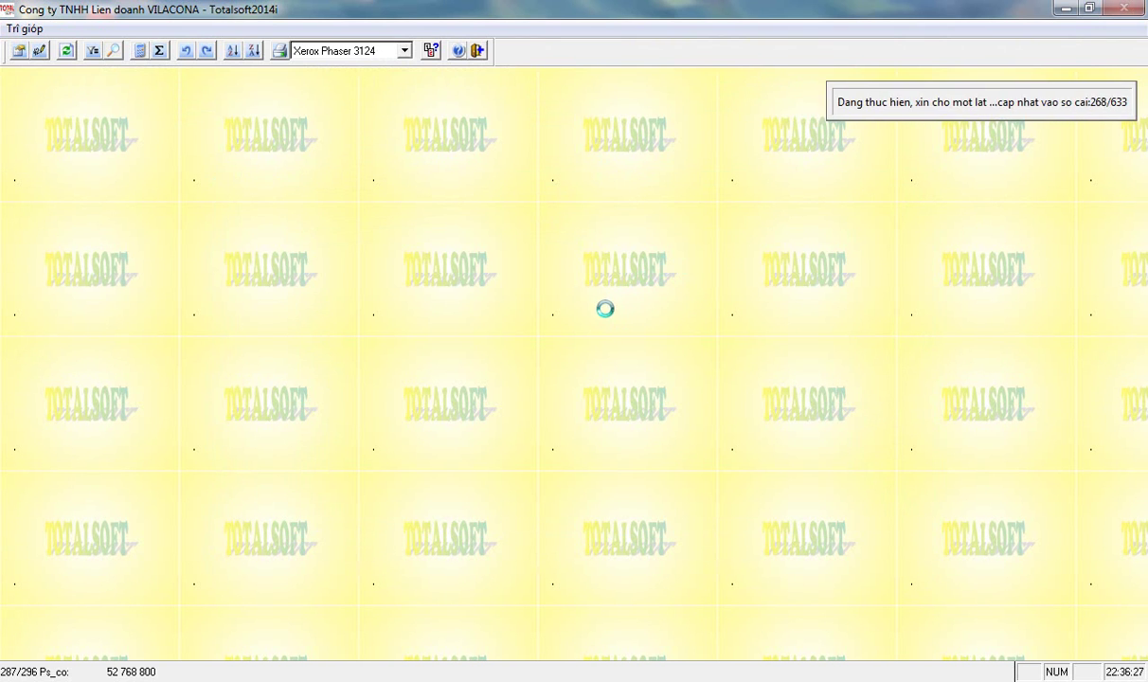
left_click(560, 392)
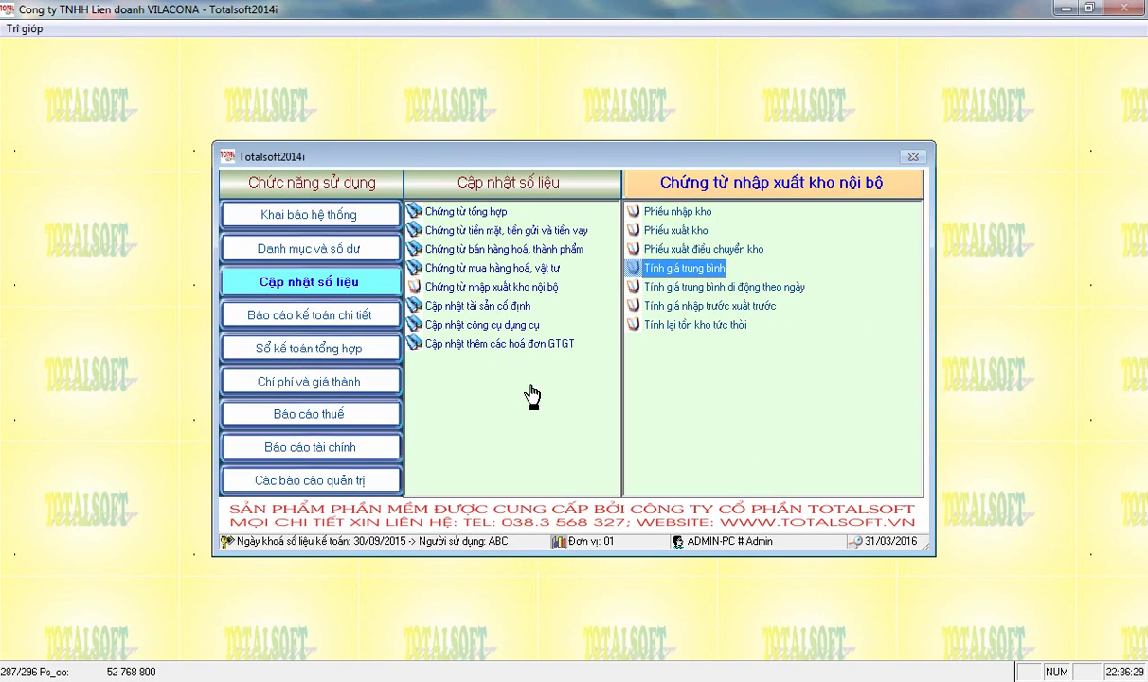
- Generate the trial balance of accounts for unit 01 from 01/10/2015 to 31/10/2015 and locate the inventory accounts
left_click(301, 443)
left_click(665, 214)
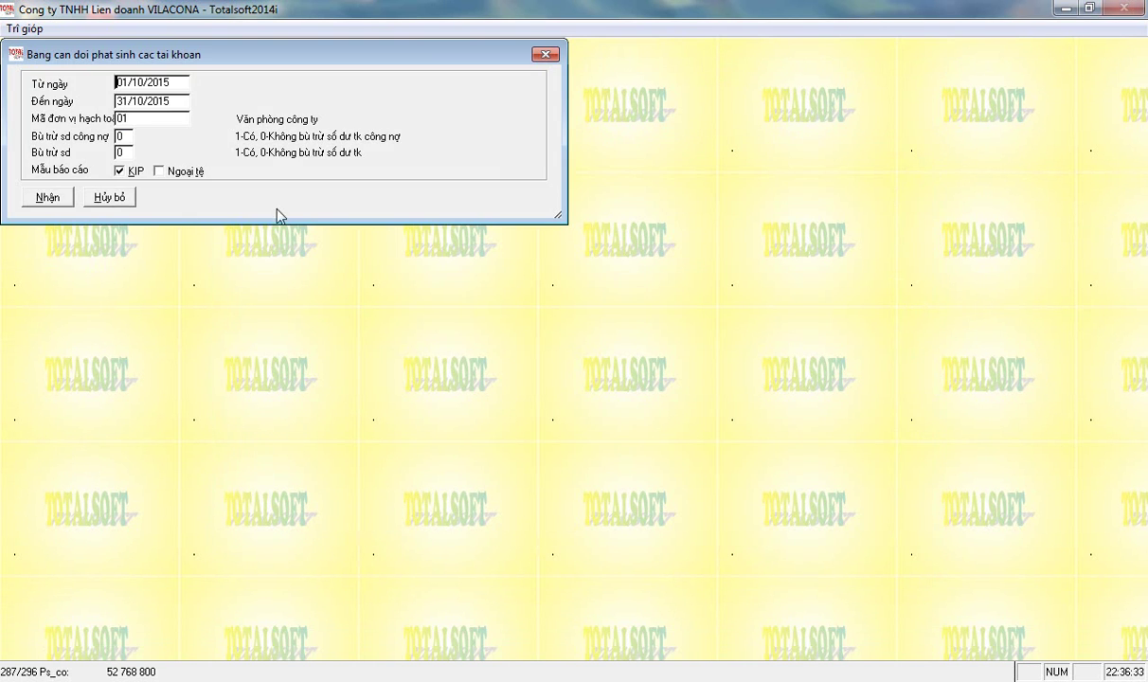
left_click(49, 197)
scroll(369, 379, "down", 20)
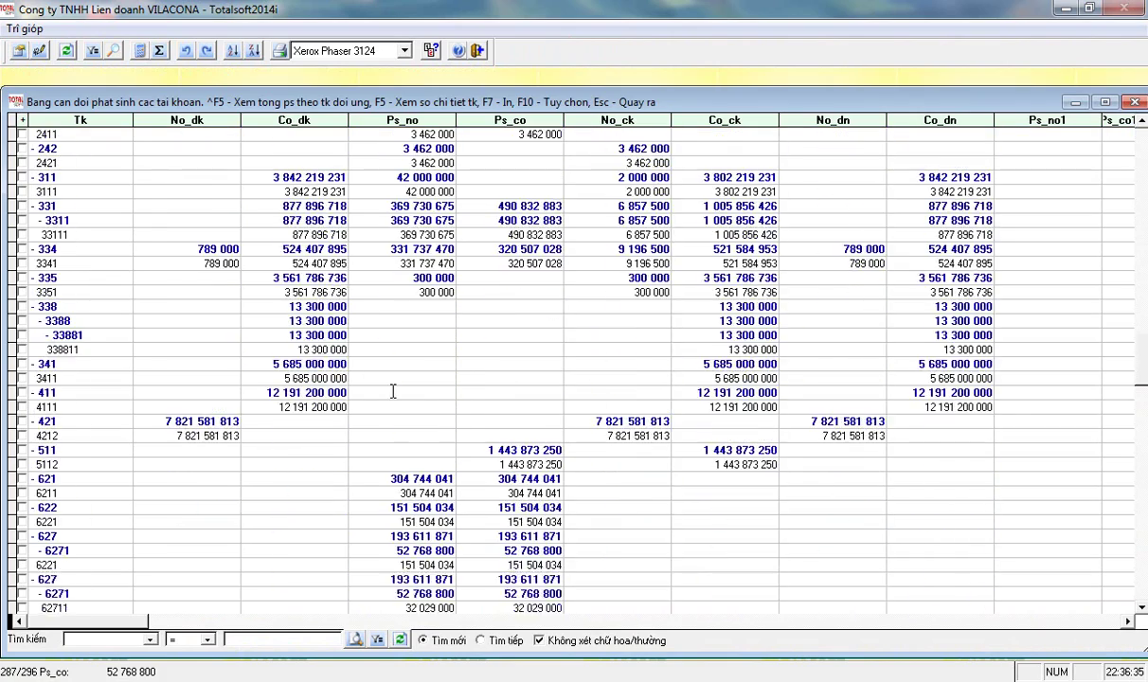
scroll(392, 392, "up", 2)
scroll(392, 390, "up", 11)
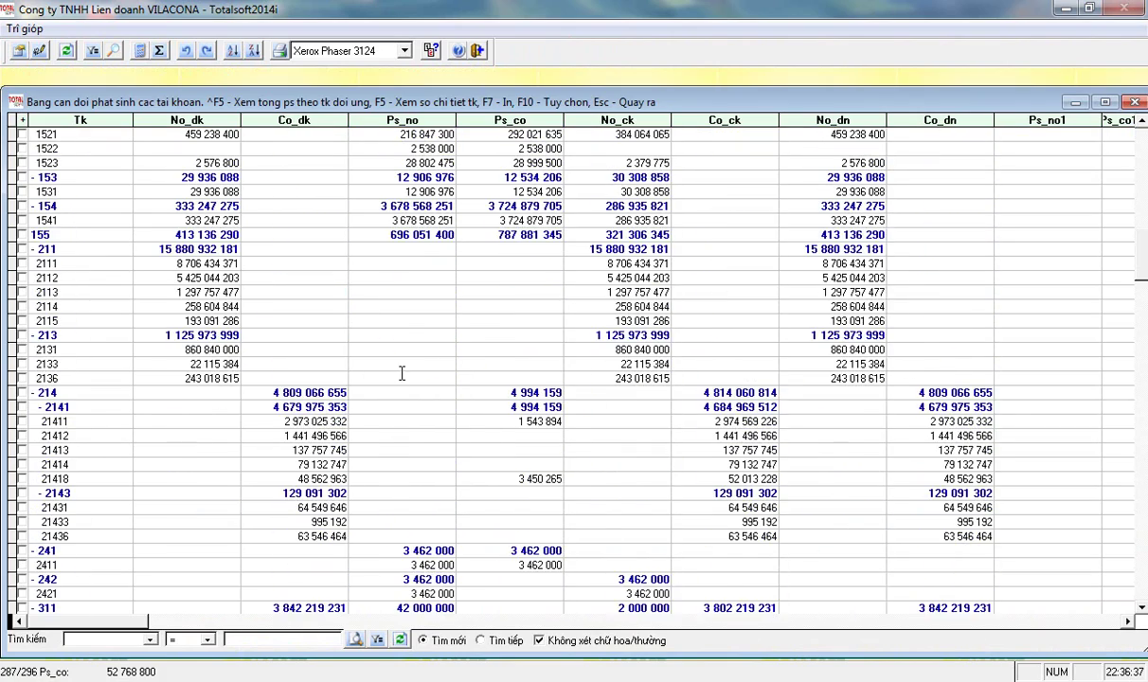
scroll(398, 379, "up", 3)
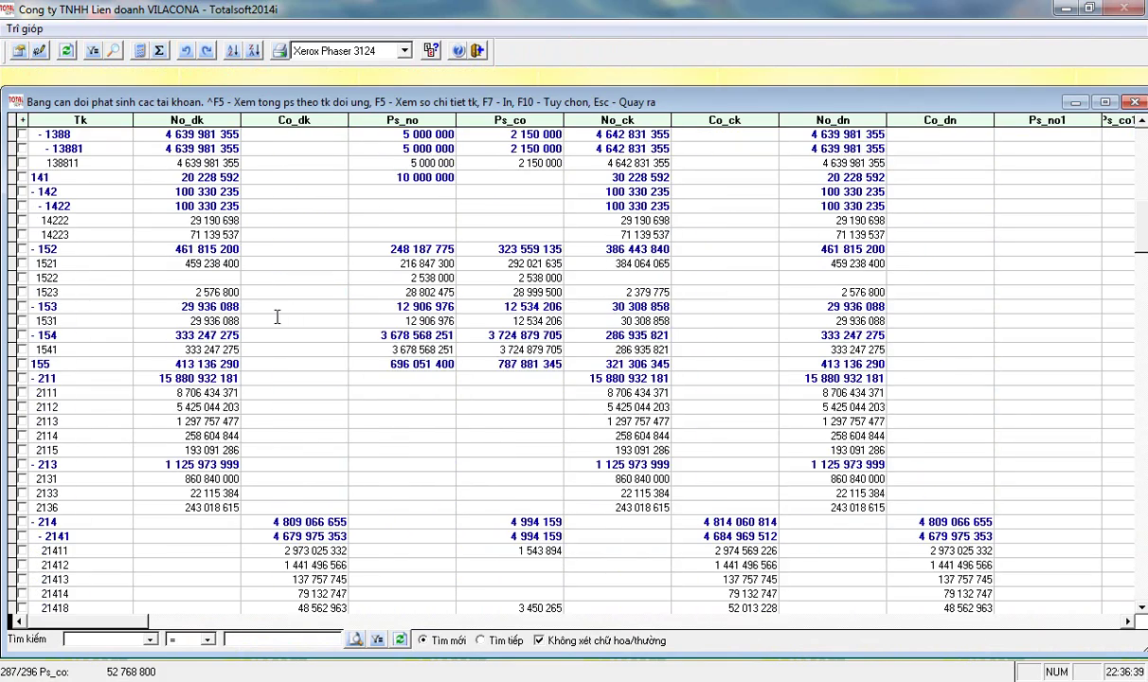
- Check the debit and credit turnover of production cost account 1541 in the trial balance
left_click(407, 349)
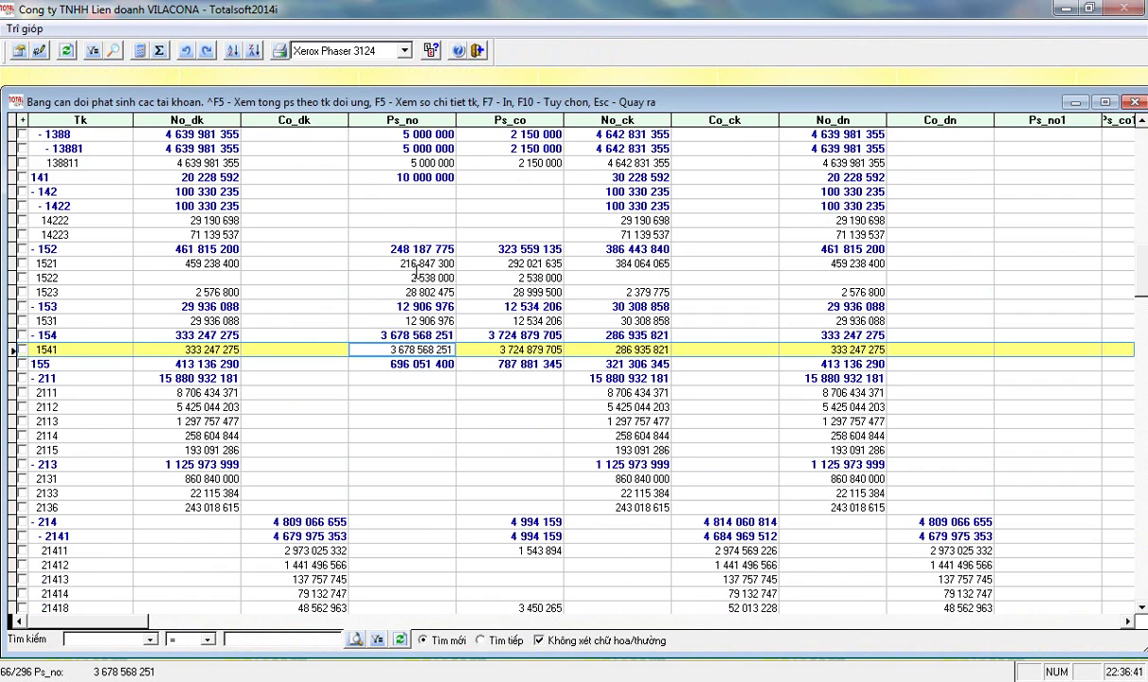
scroll(393, 267, "up", 4)
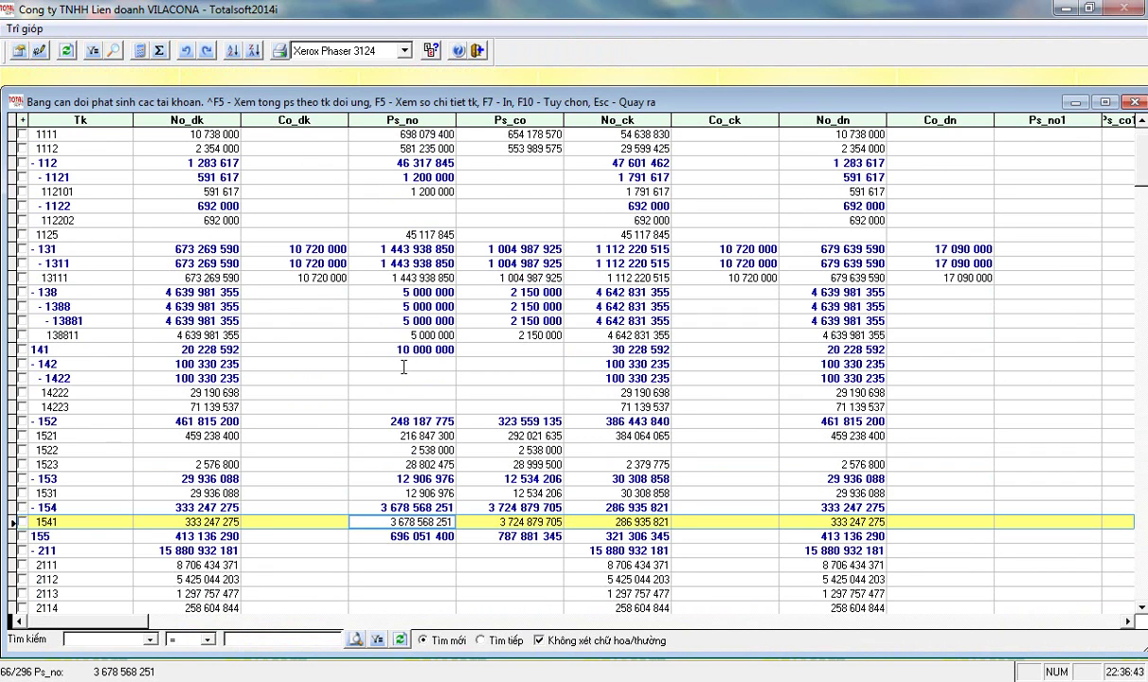
scroll(405, 391, "down", 4)
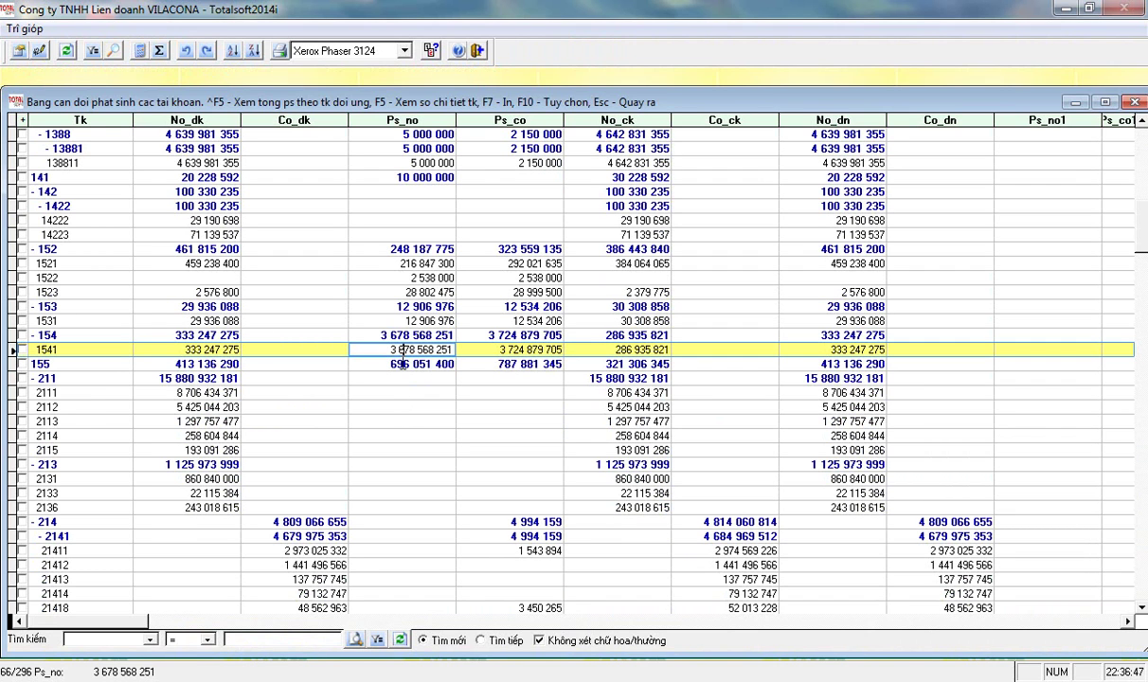
left_click(489, 350)
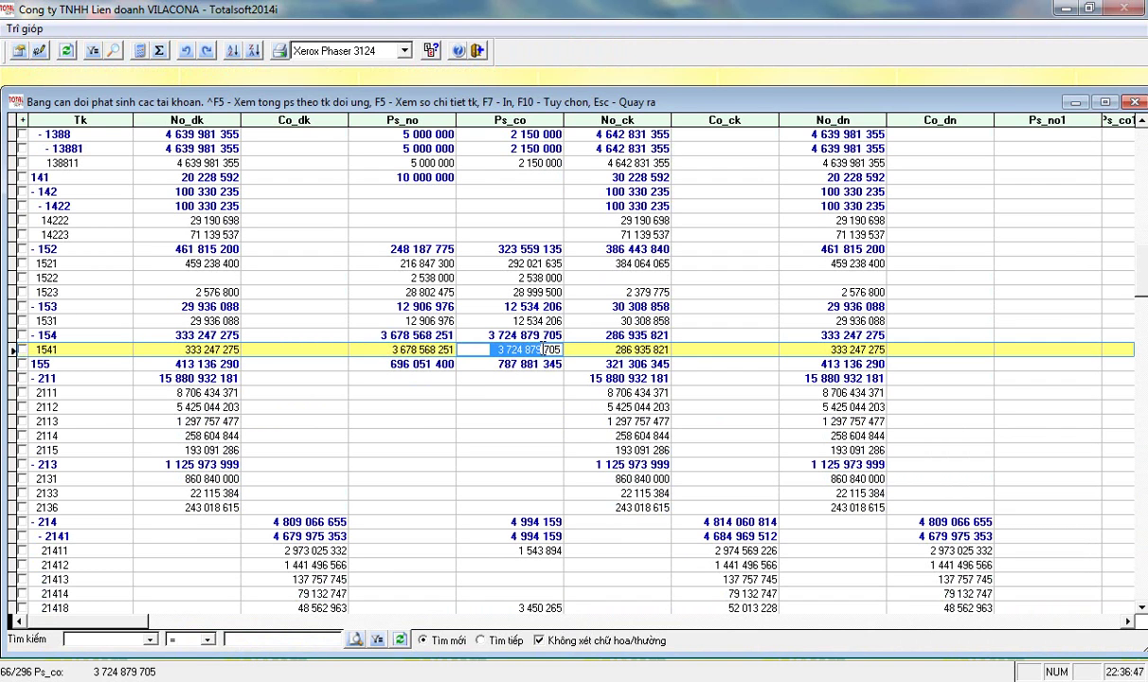
left_click(393, 349)
left_click(499, 350)
scroll(431, 369, "down", 4)
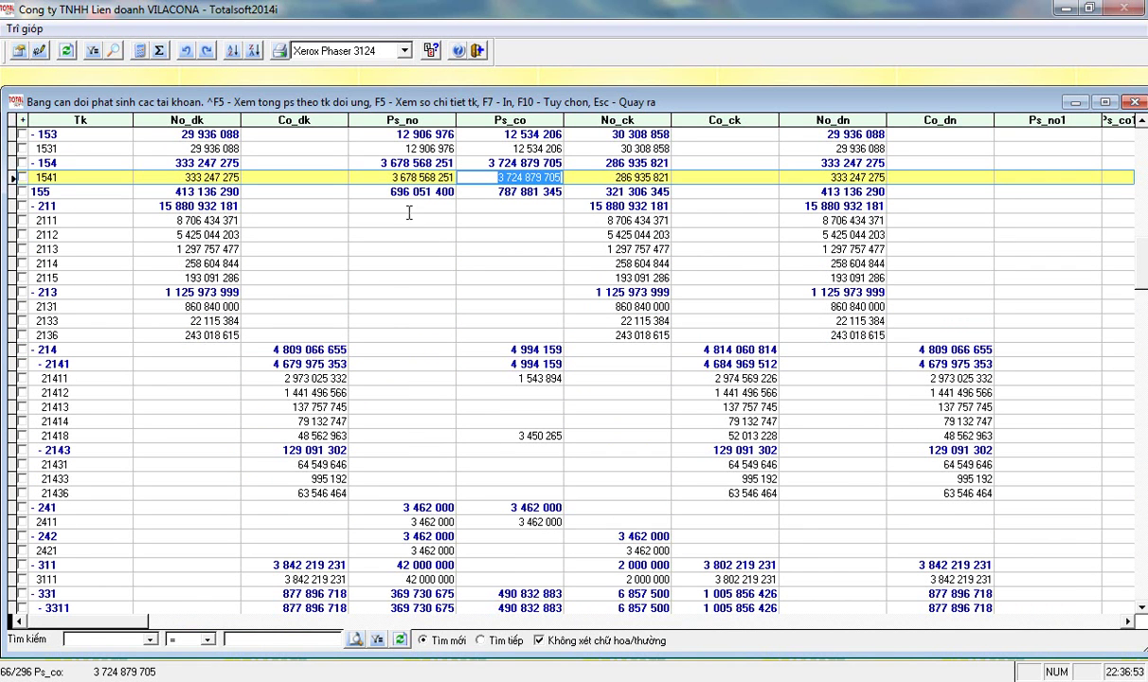
- Review the opening balance and debit turnover of finished goods account 155 and the debit turnover of account 632
key("Down")
left_click(389, 187)
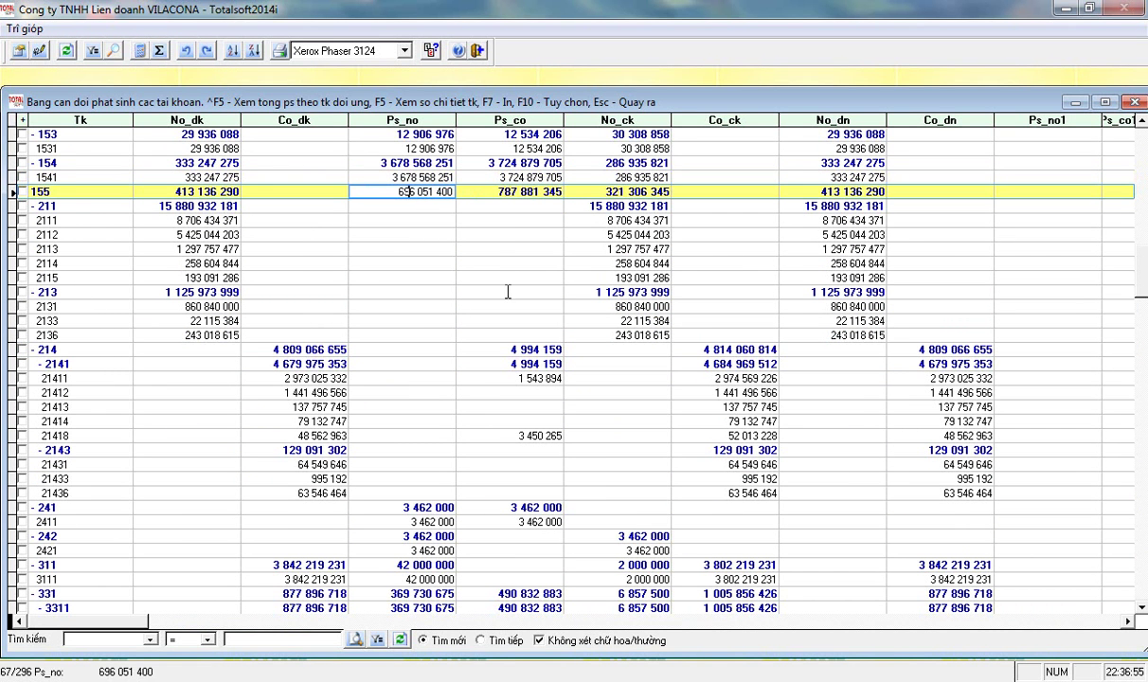
scroll(397, 379, "down", 15)
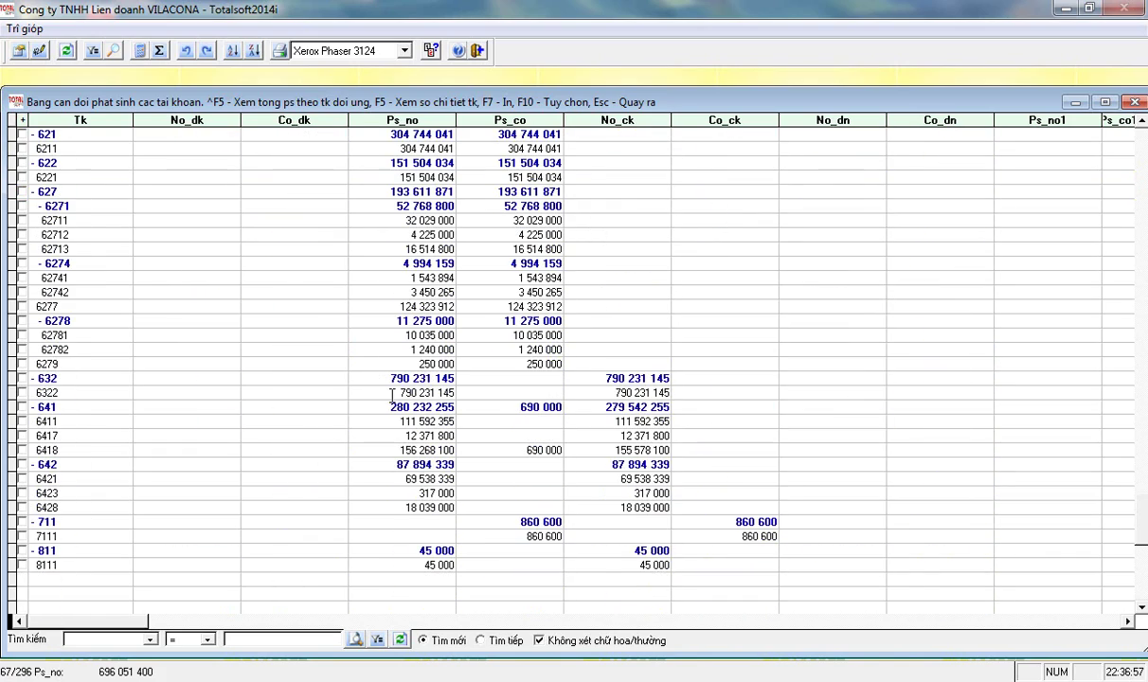
left_click(384, 376)
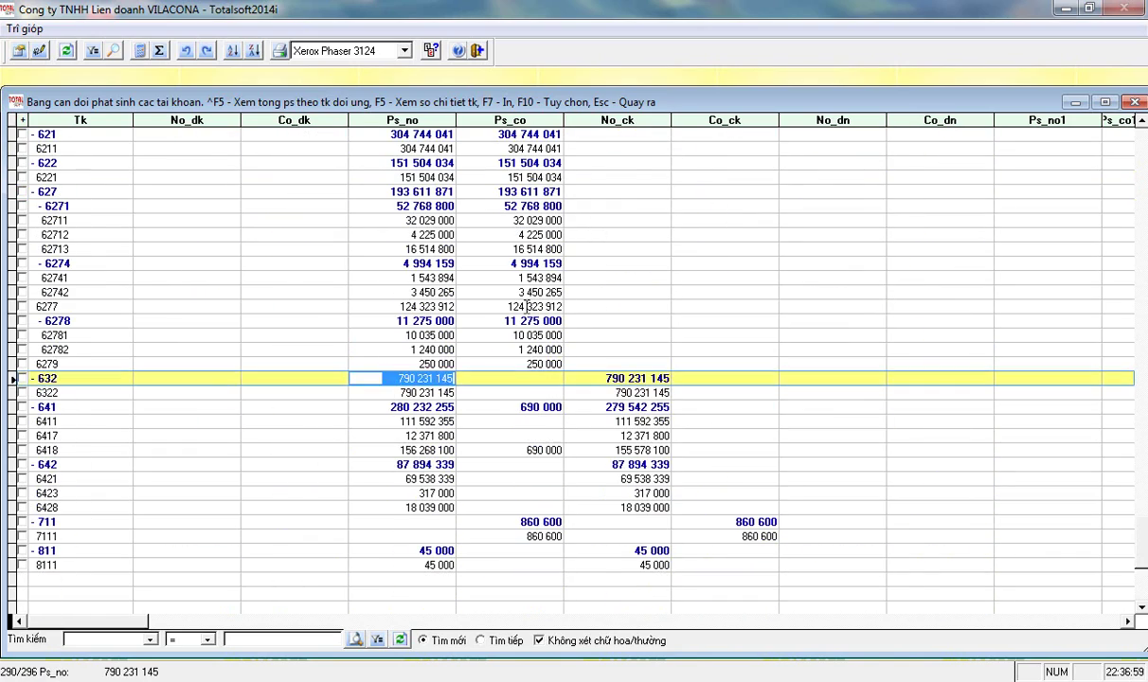
scroll(526, 305, "up", 20)
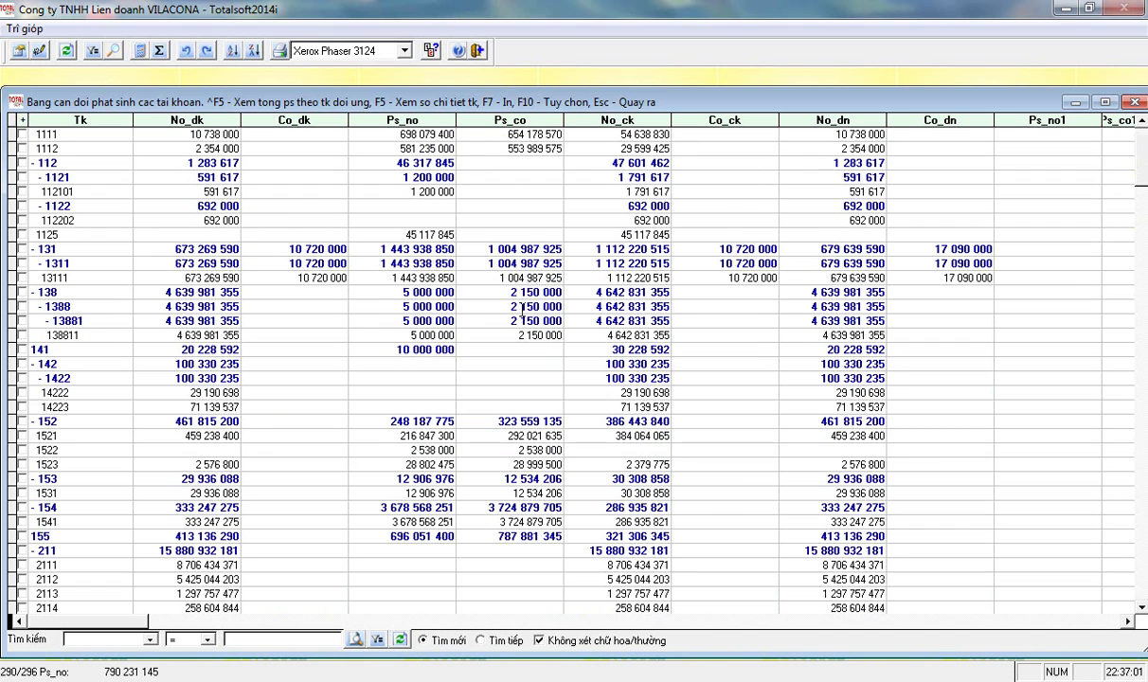
left_click(170, 535)
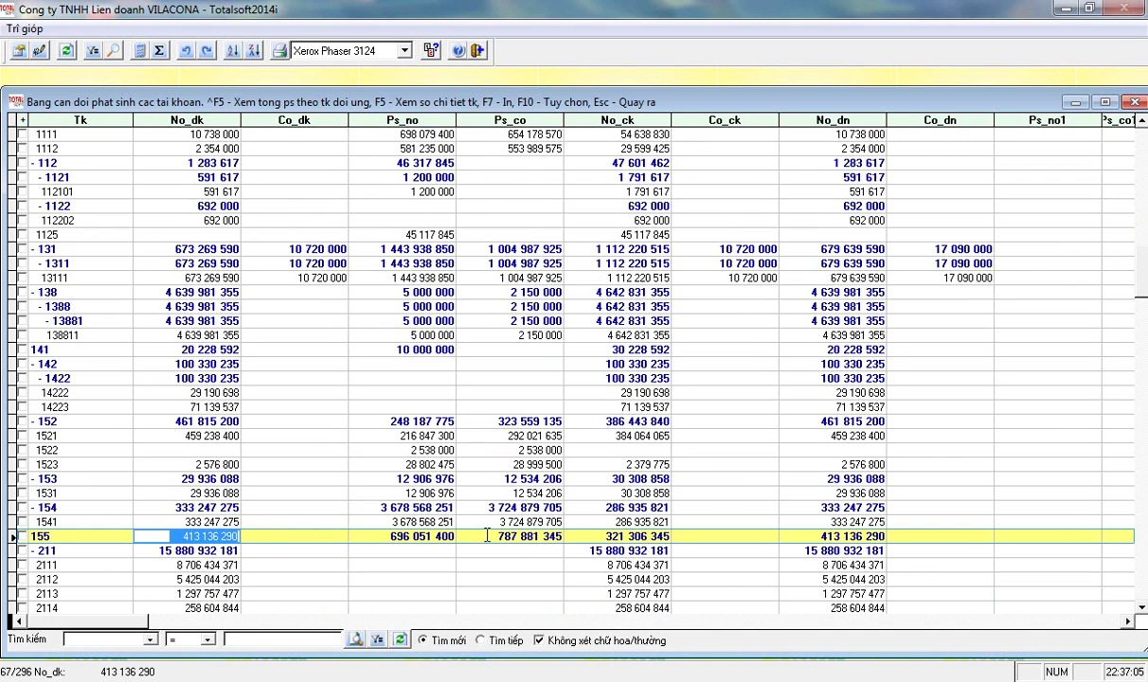
left_click(384, 536)
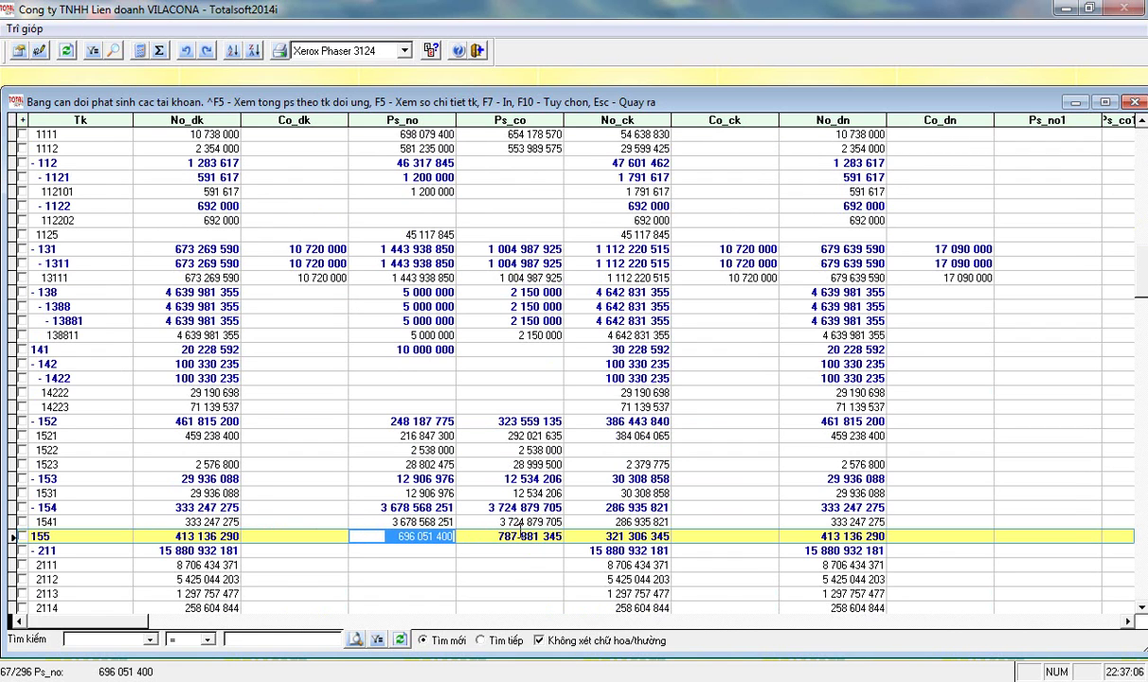
- Examine the credit turnover and closing debit balances of accounts 1541 and 155
scroll(530, 464, "down", 3)
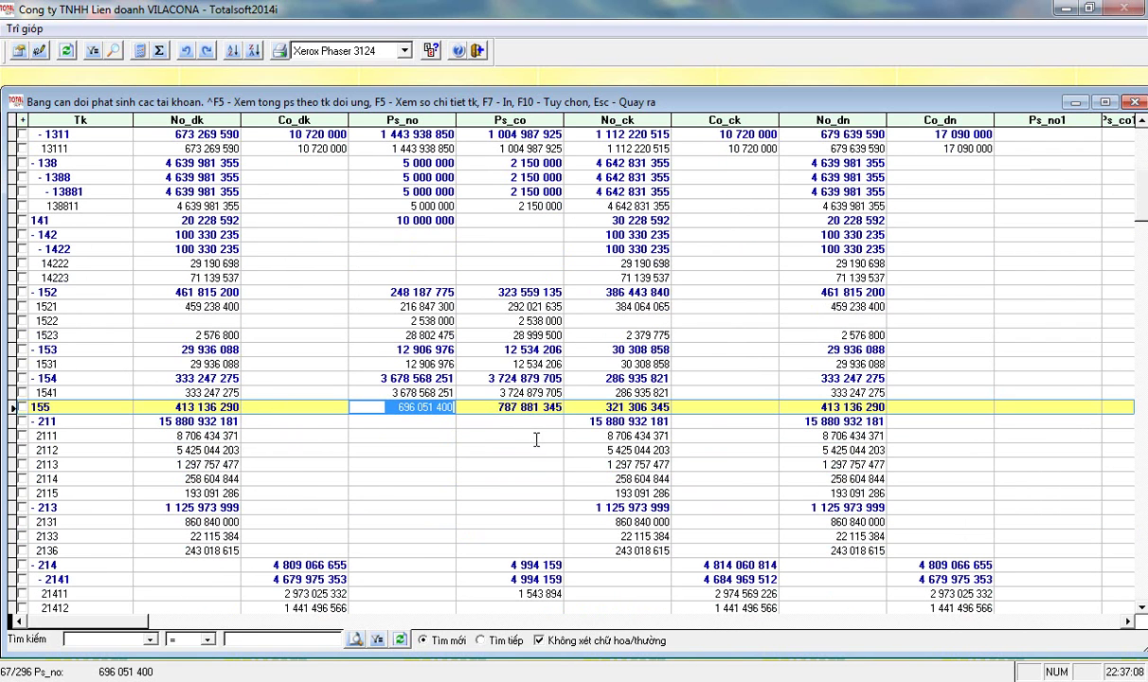
left_click(489, 391)
left_click(616, 392)
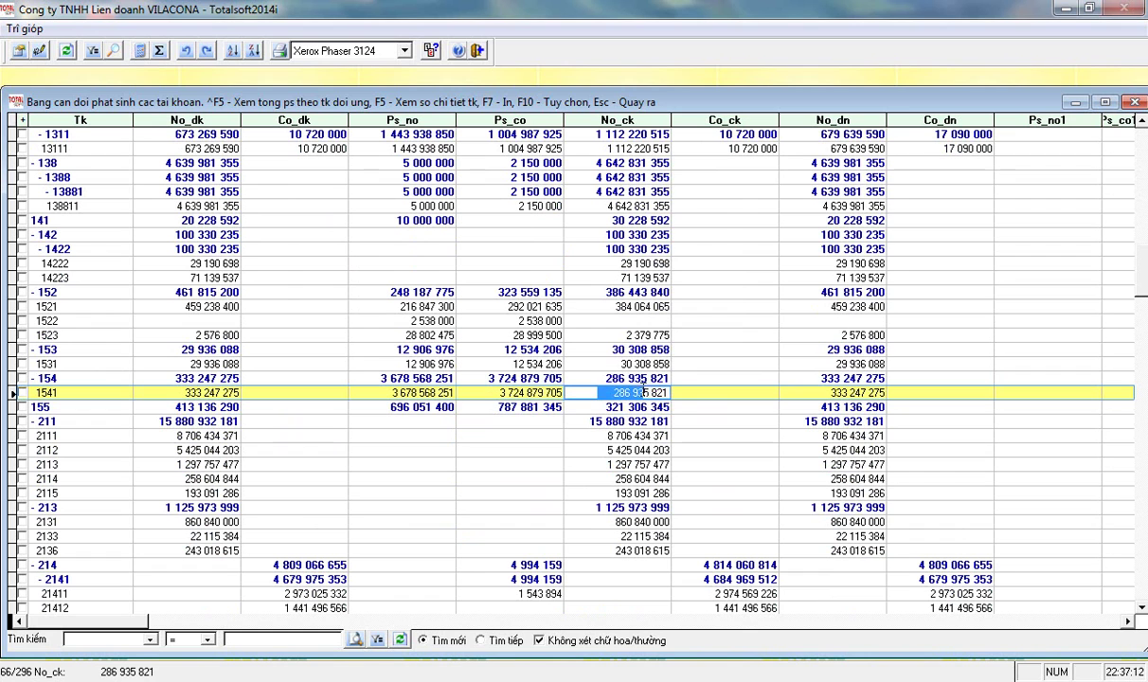
left_click(511, 407)
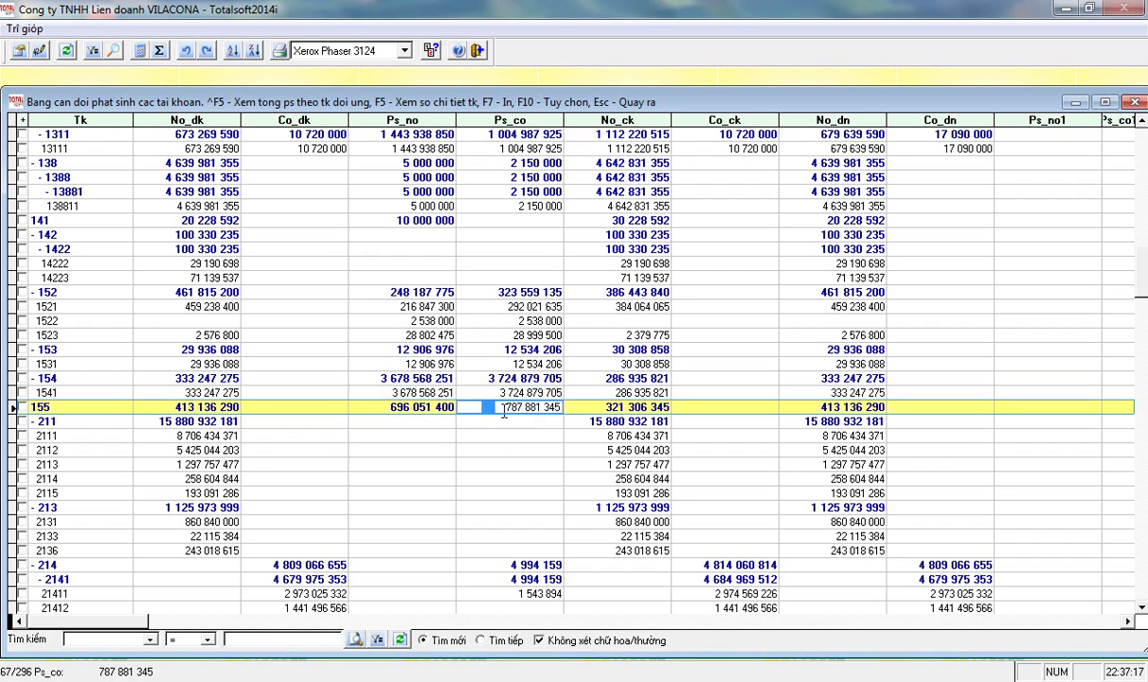
left_click(634, 407)
- Look over the revenue and expense accounts from 511 to 811 for remaining balances, and close the trial balance
scroll(486, 425, "down", 4)
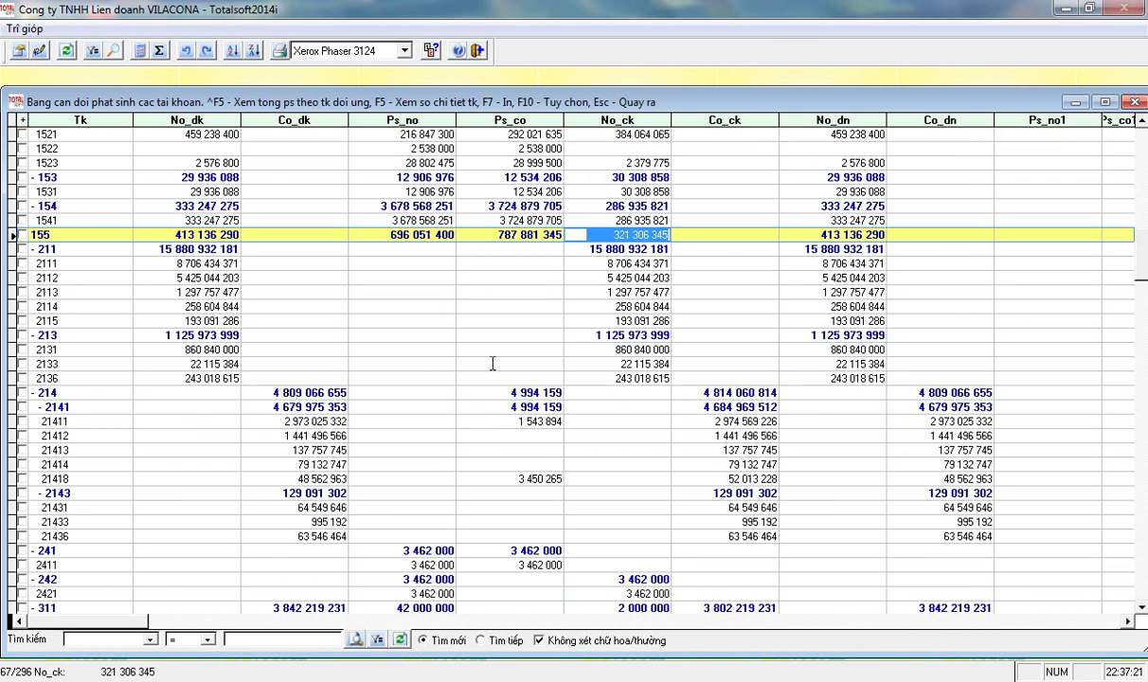
scroll(476, 357, "down", 10)
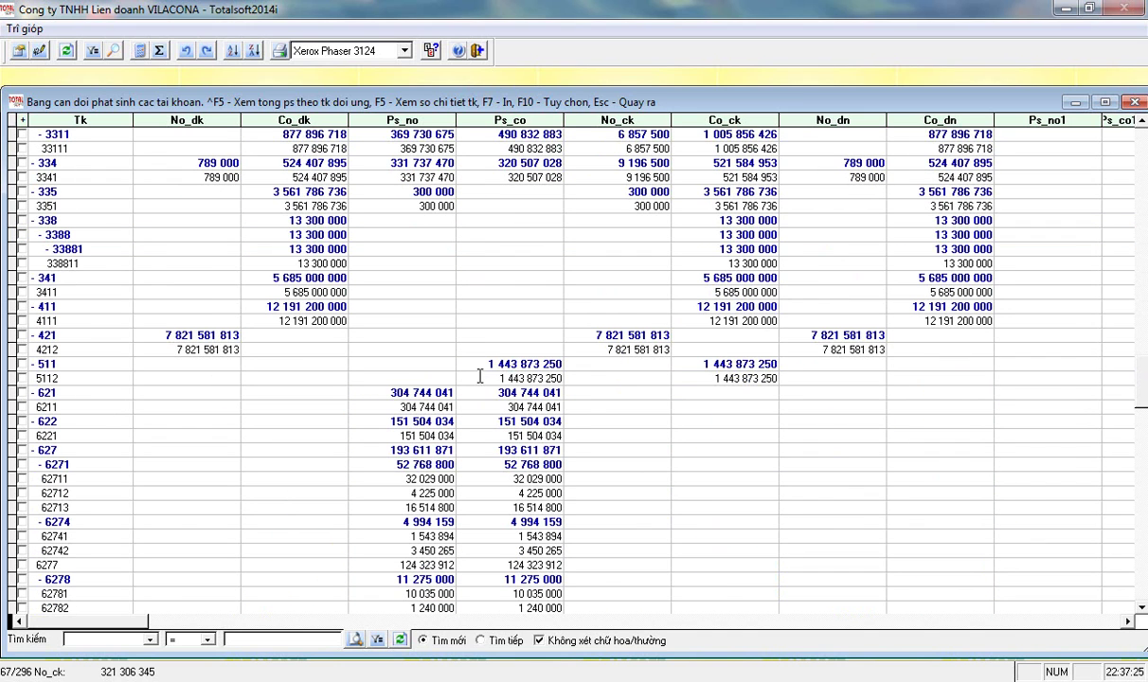
scroll(484, 319, "down", 7)
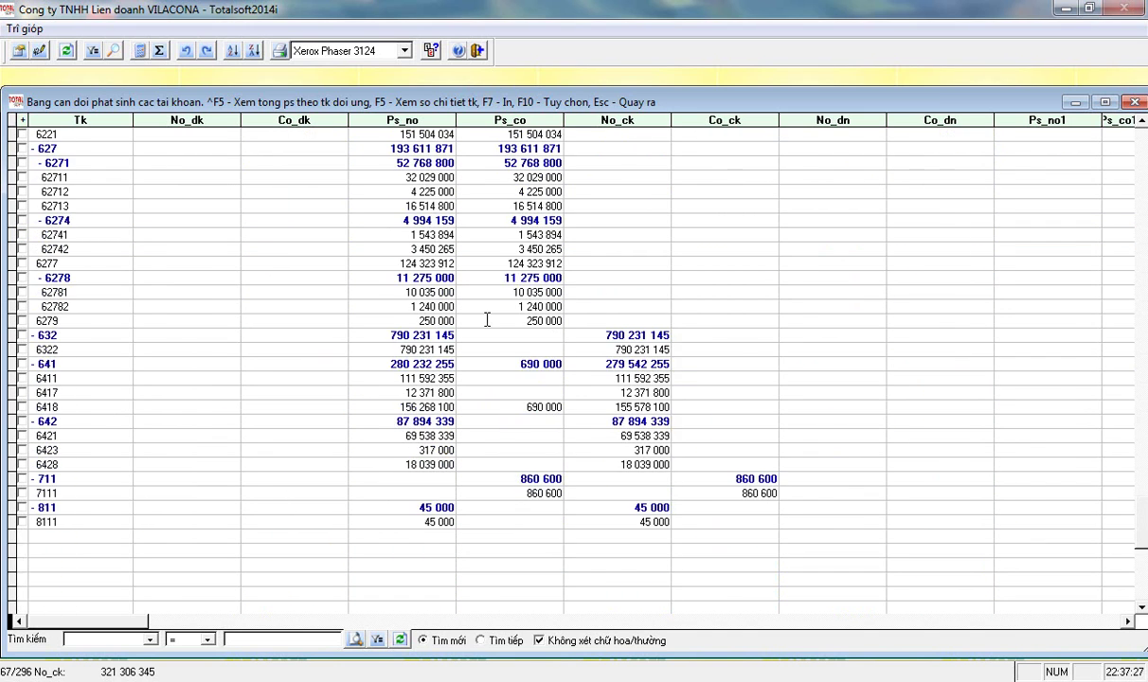
scroll(486, 319, "up", 5)
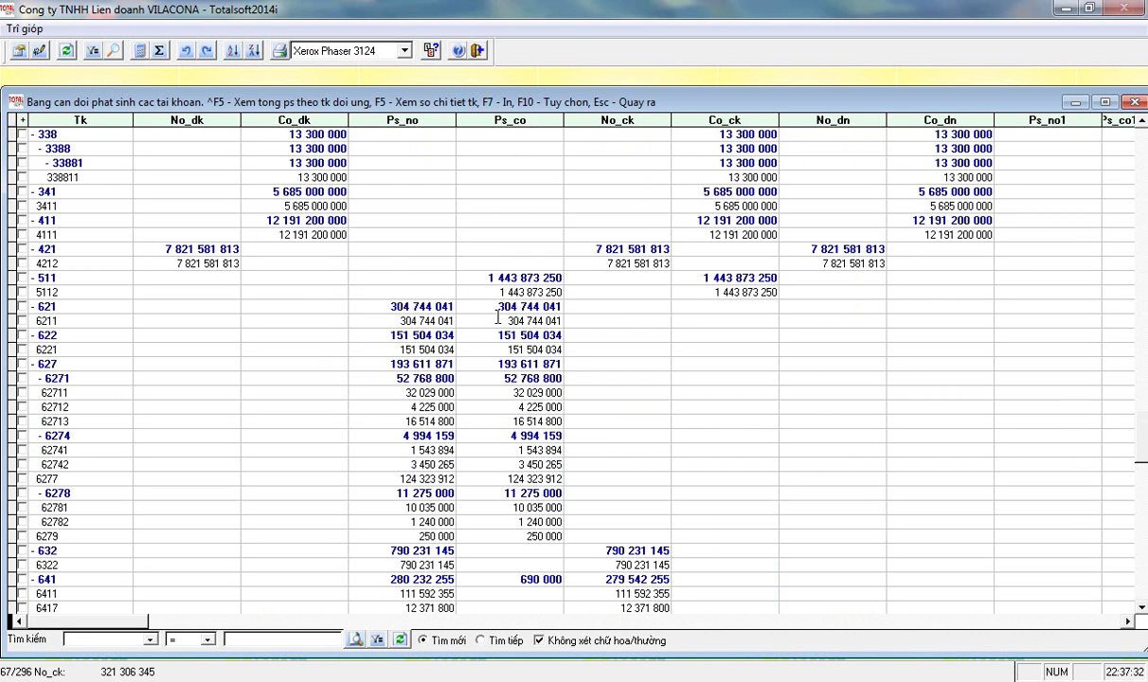
key("Escape")
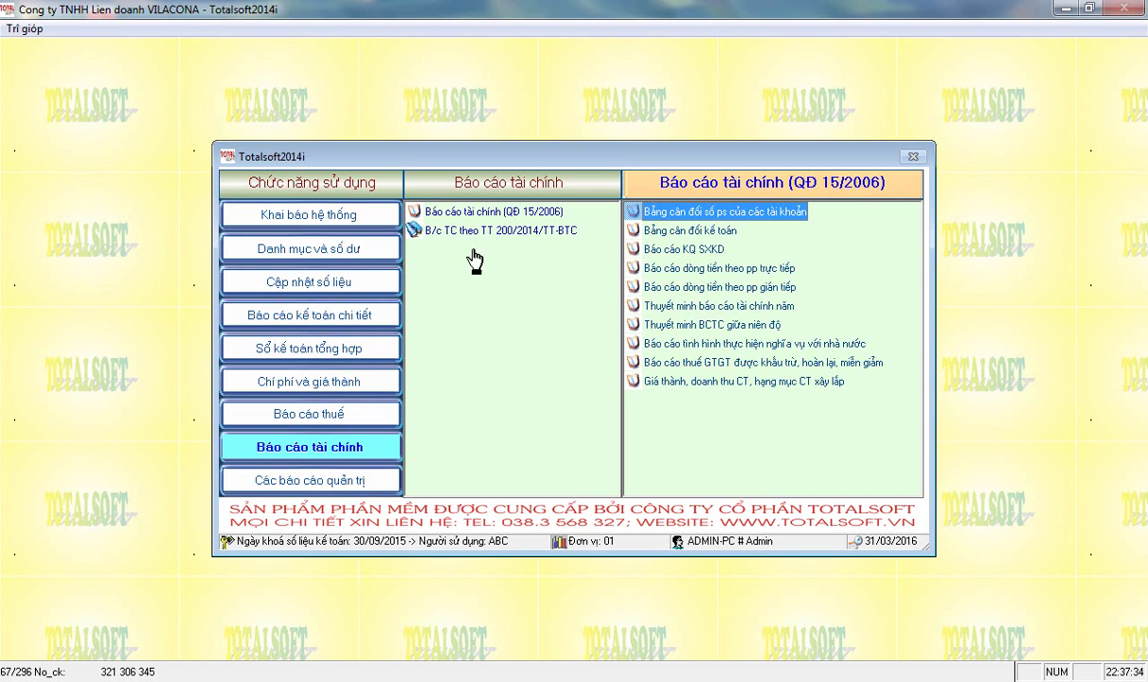
- Open the list of automatic closing entries among the general vouchers, accepting the year
left_click(292, 276)
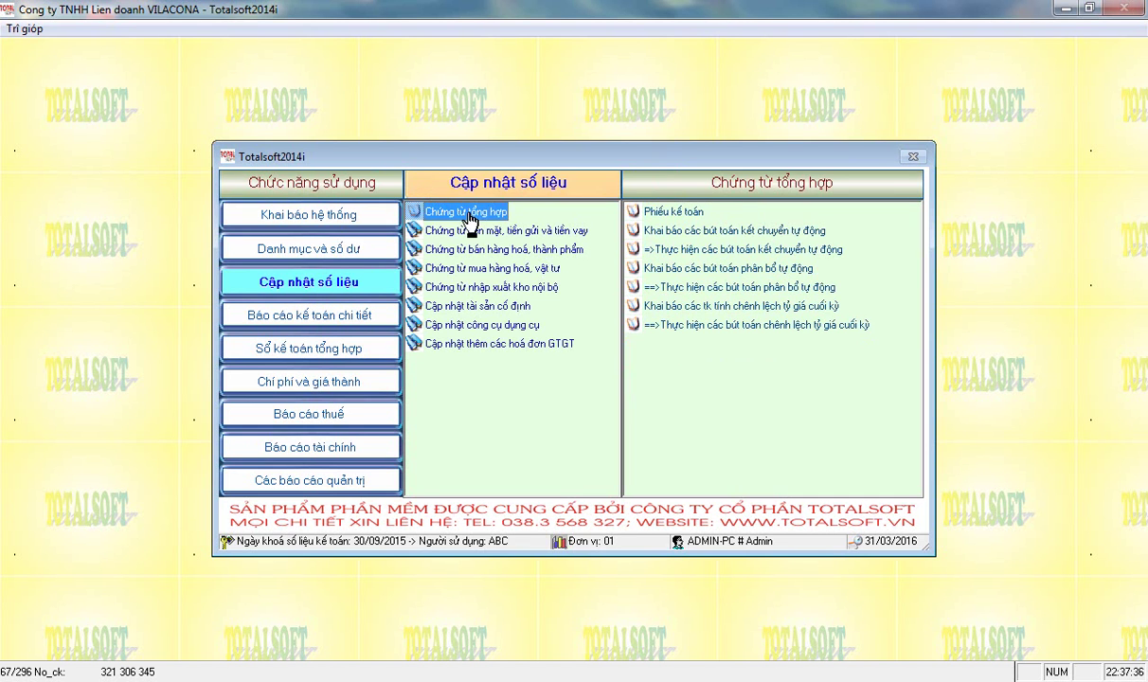
left_click(665, 230)
double_click(668, 249)
type("2020")
key("Return")
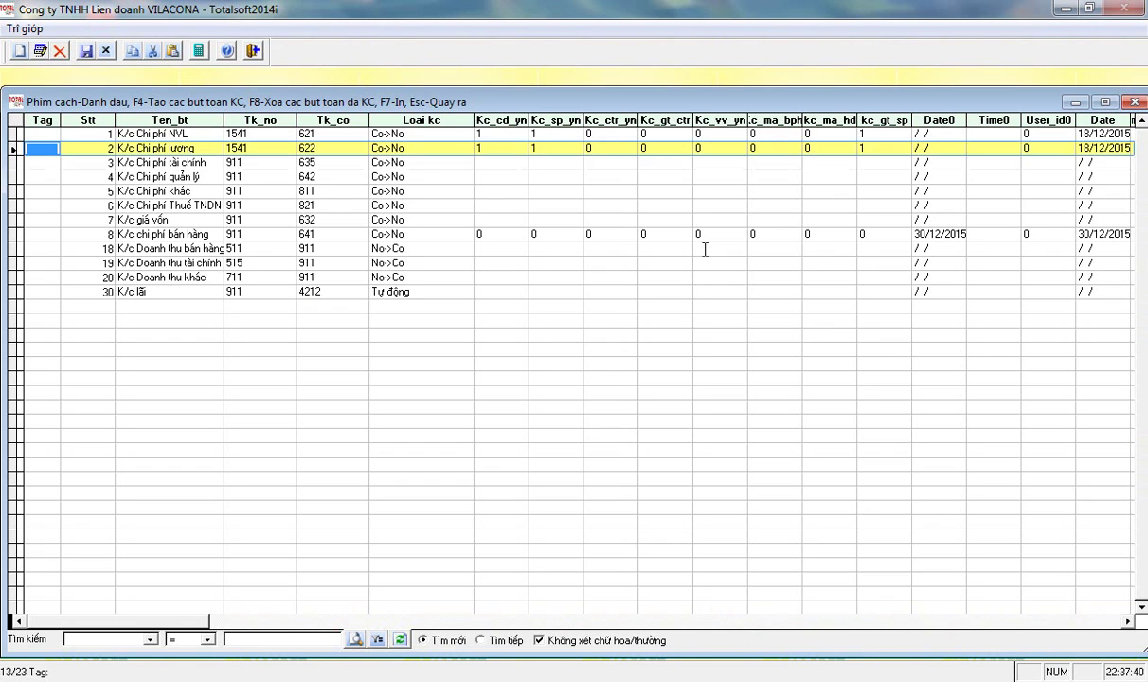
- Mark closing entries 3 through 20, covering expense accounts 635, 642, 811, 821, 632, 641 and revenue accounts 511, 515, 711
key("space")
key("space")
key("space")
key("space")
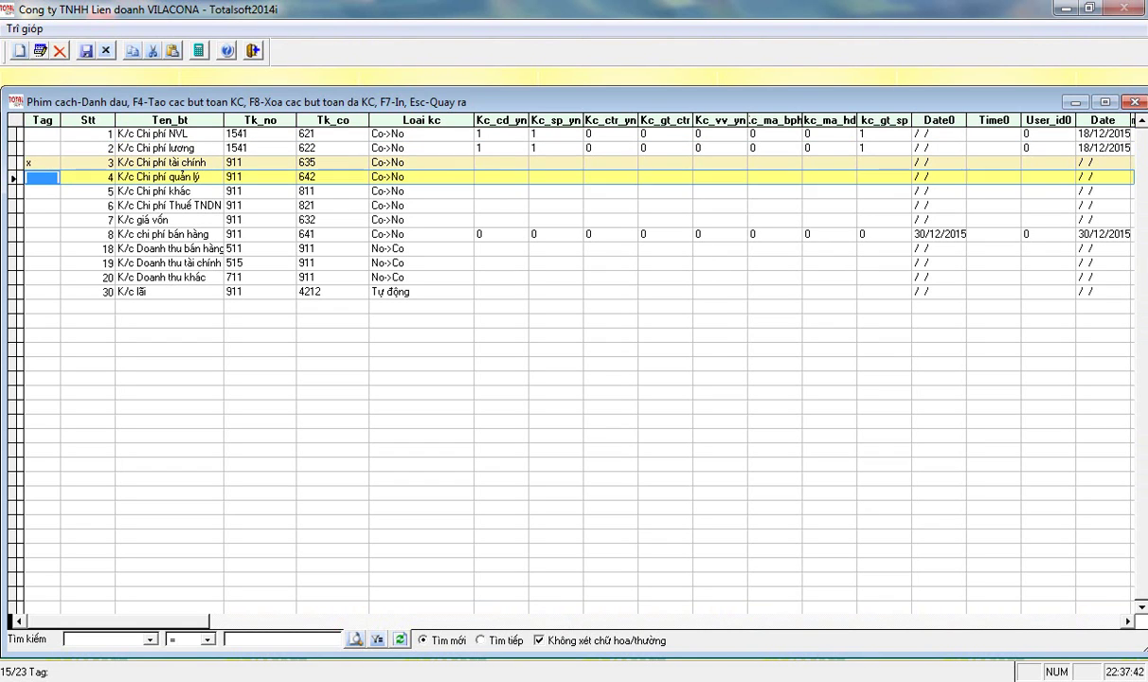
key("space")
key("space")
key("space")
key("space")
key("space")
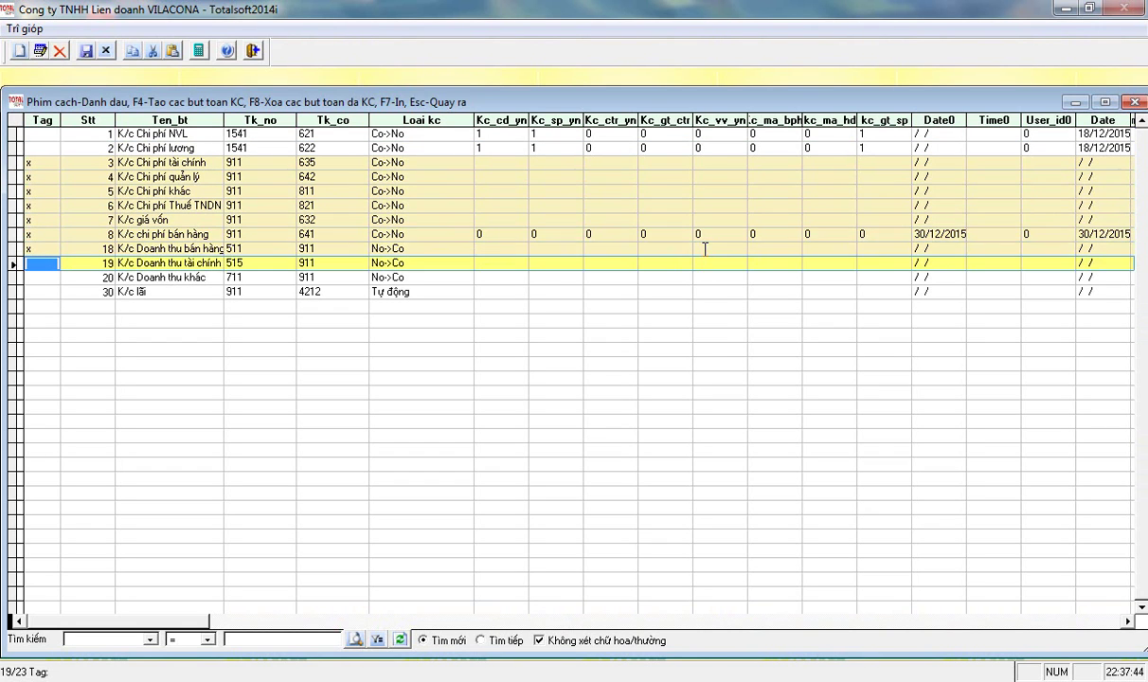
- Review the names of the marked closing entries one by one, from financial expenses to other income
key("Up")
key("Up")
key("Up")
key("Up")
key("Up")
key("Up")
key("Up")
key("Up")
key("Up")
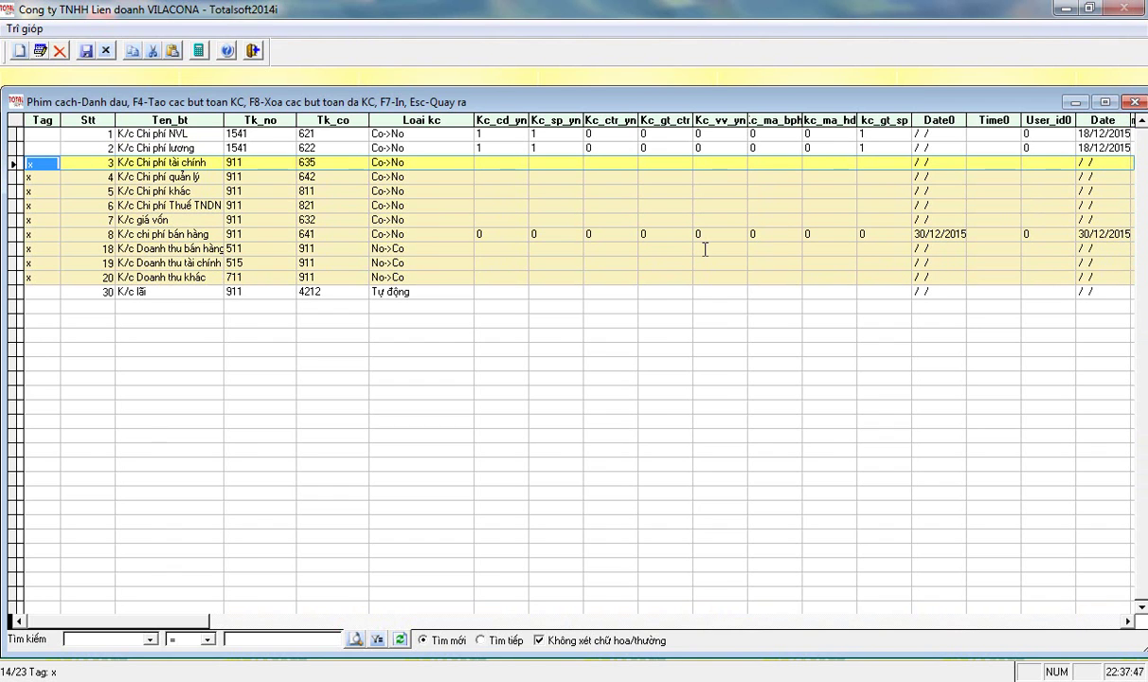
key("Tab")
key("Tab")
key("Down")
key("Down")
key("Down")
key("Down")
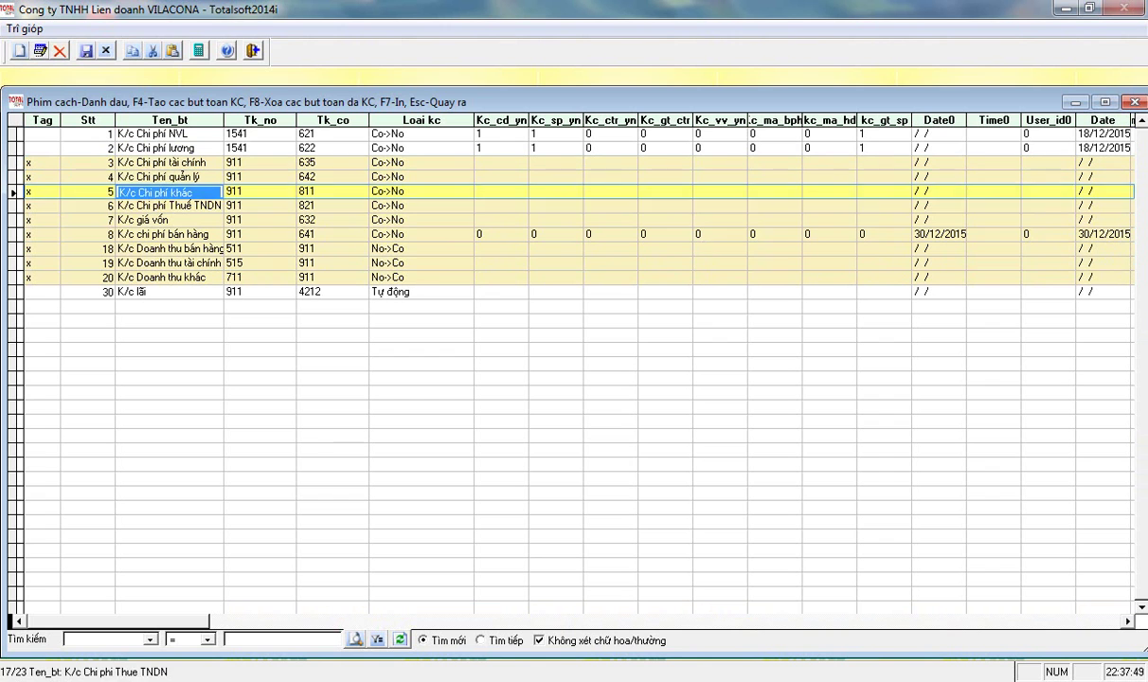
key("Down")
key("Down")
key("Down")
key("Down")
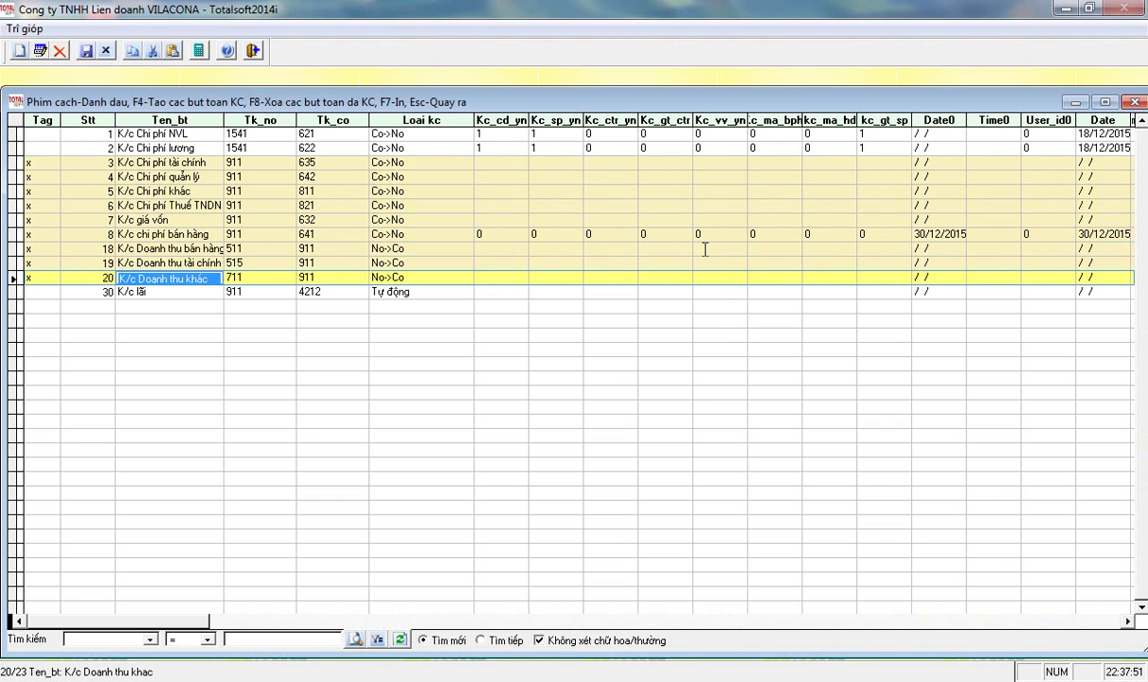
- Create the marked closing entries for period 10 to period 10 and close the entry list
key("F4")
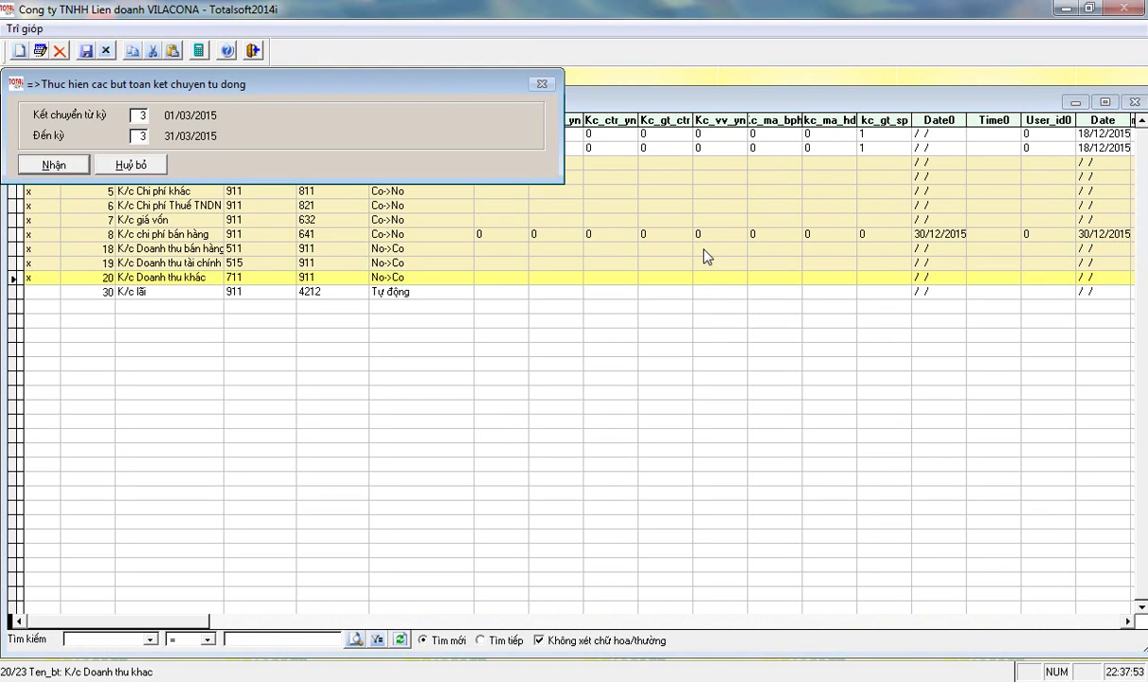
key("Return")
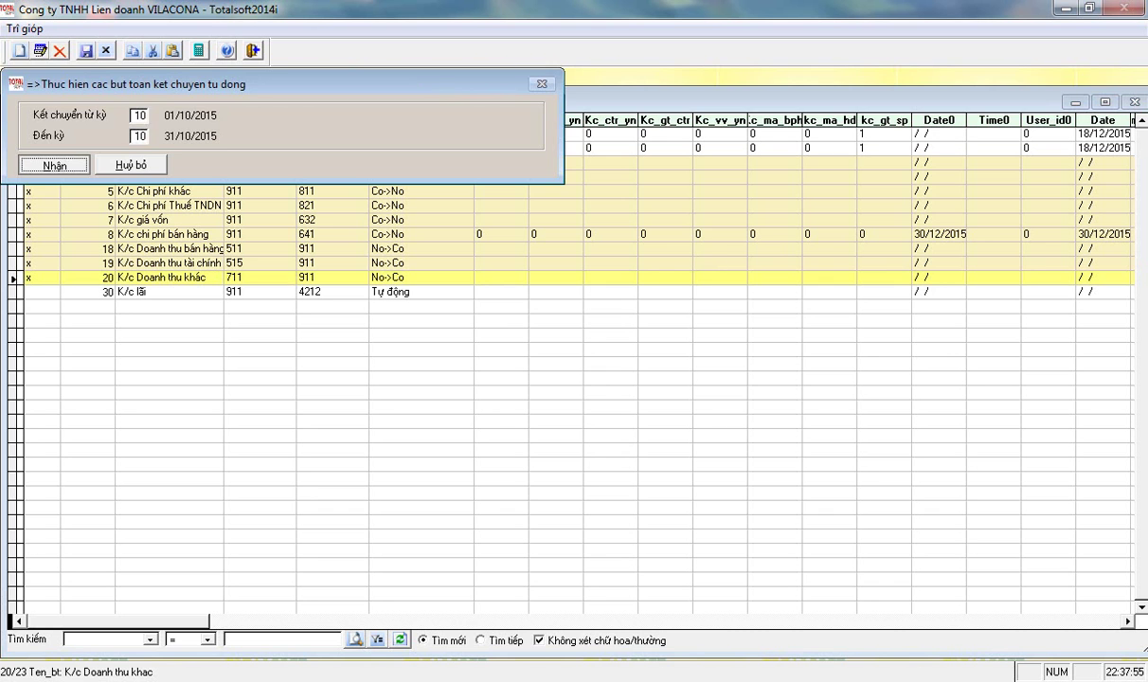
key("Return")
key("Escape")
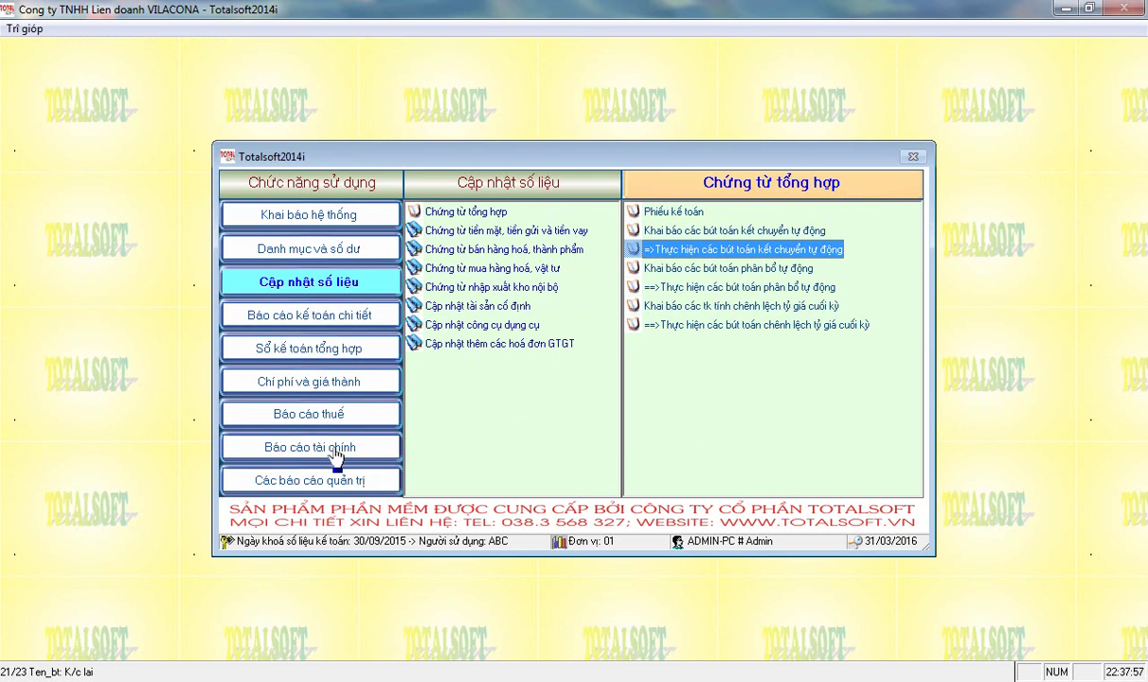
- Generate the trial balance for 01/10/2015 to 31/10/2015 again and check expense accounts 632 to 811 and account 911
left_click(317, 443)
left_click(670, 216)
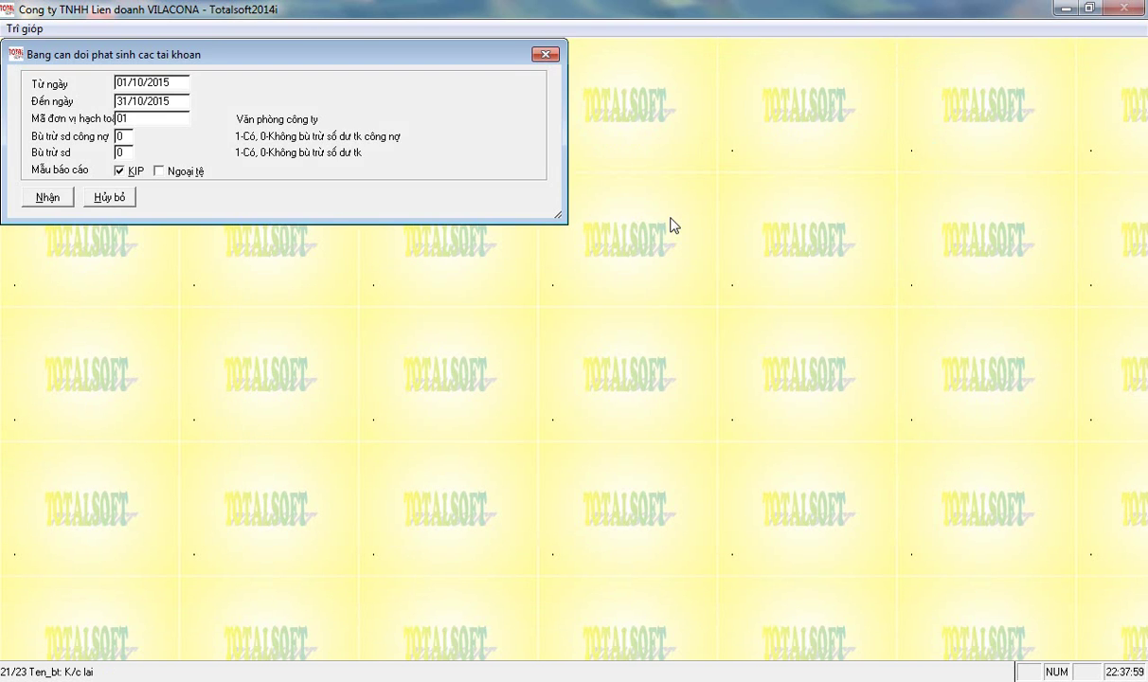
key("Return")
scroll(621, 383, "down", 20)
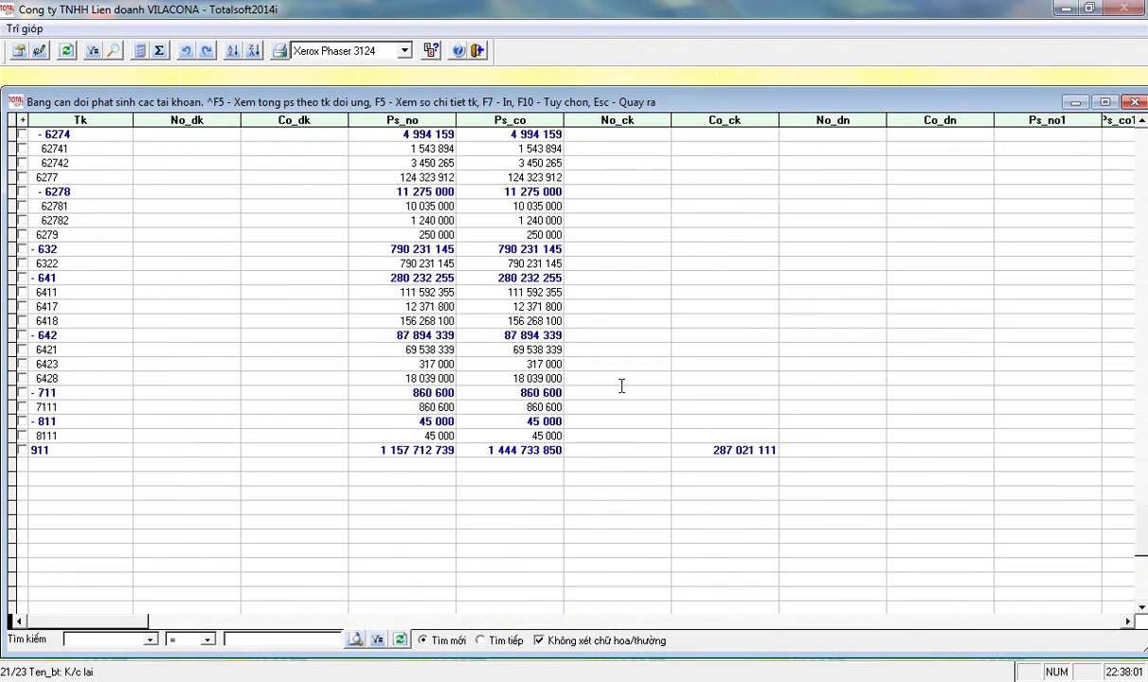
- Examine the trial balance from account 911 back to account 111, including material accounts 152, 153, 154 and 155
scroll(489, 335, "up", 5)
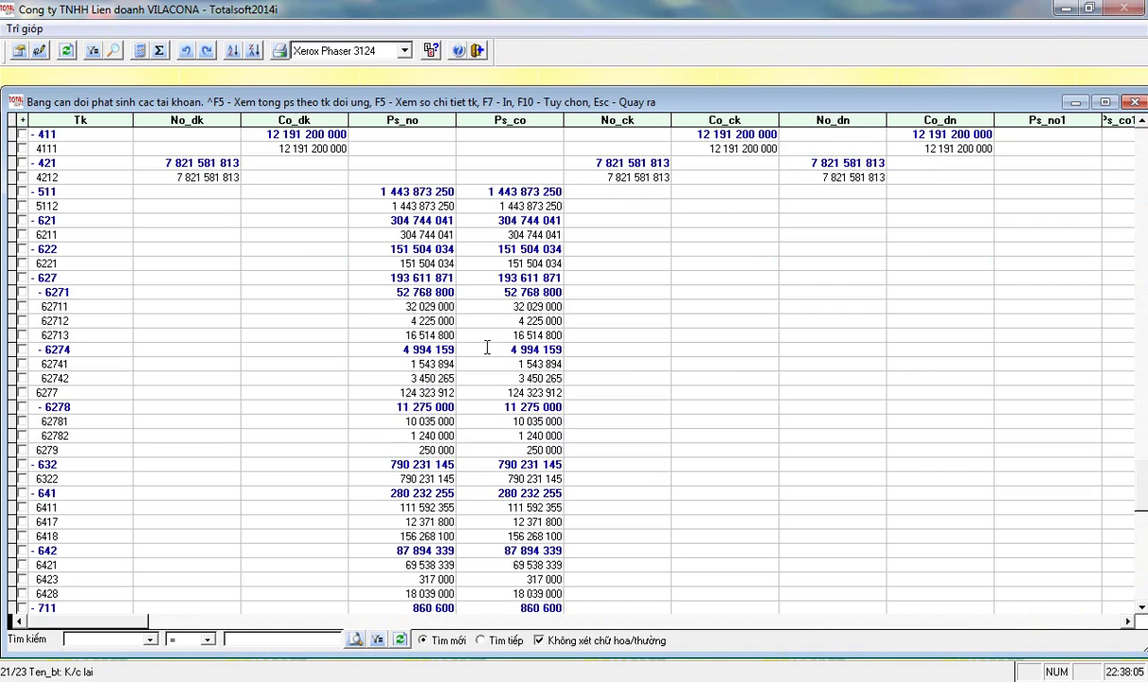
scroll(486, 345, "up", 10)
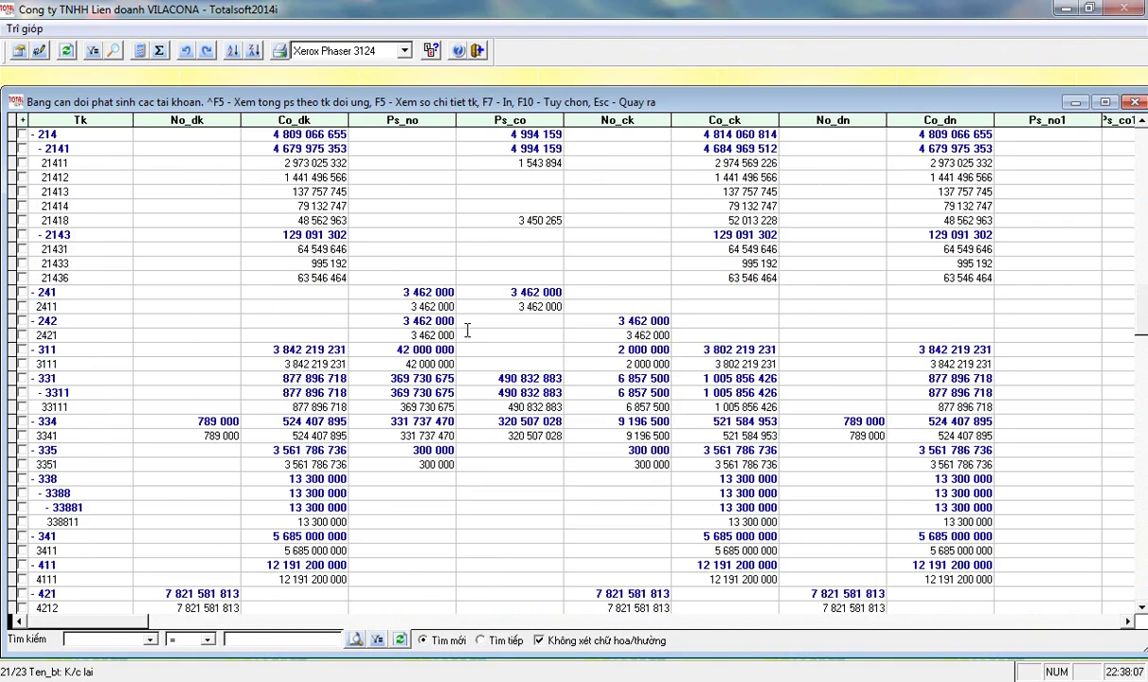
scroll(469, 331, "up", 4)
scroll(466, 324, "up", 4)
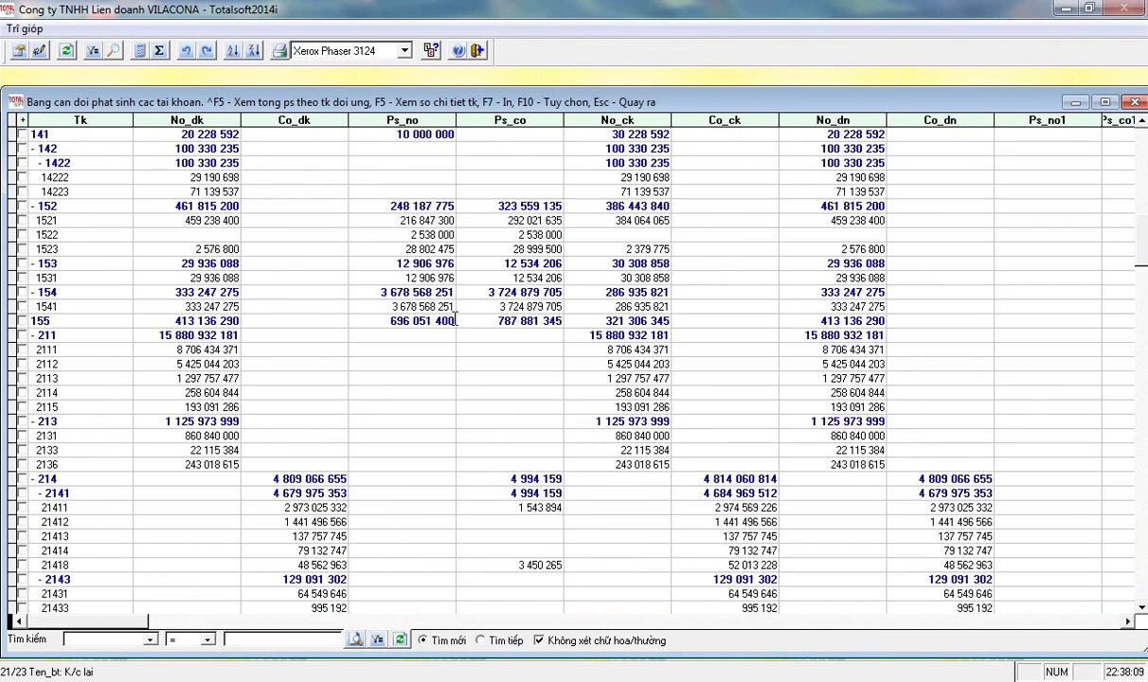
scroll(428, 308, "up", 5)
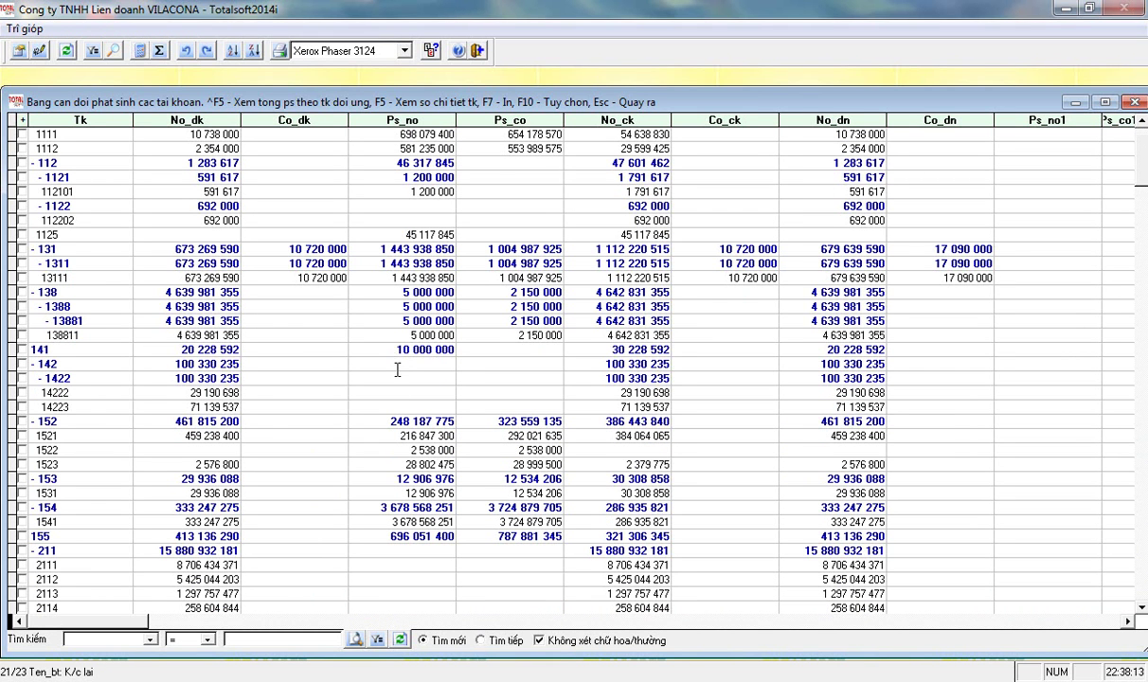
scroll(394, 369, "down", 5)
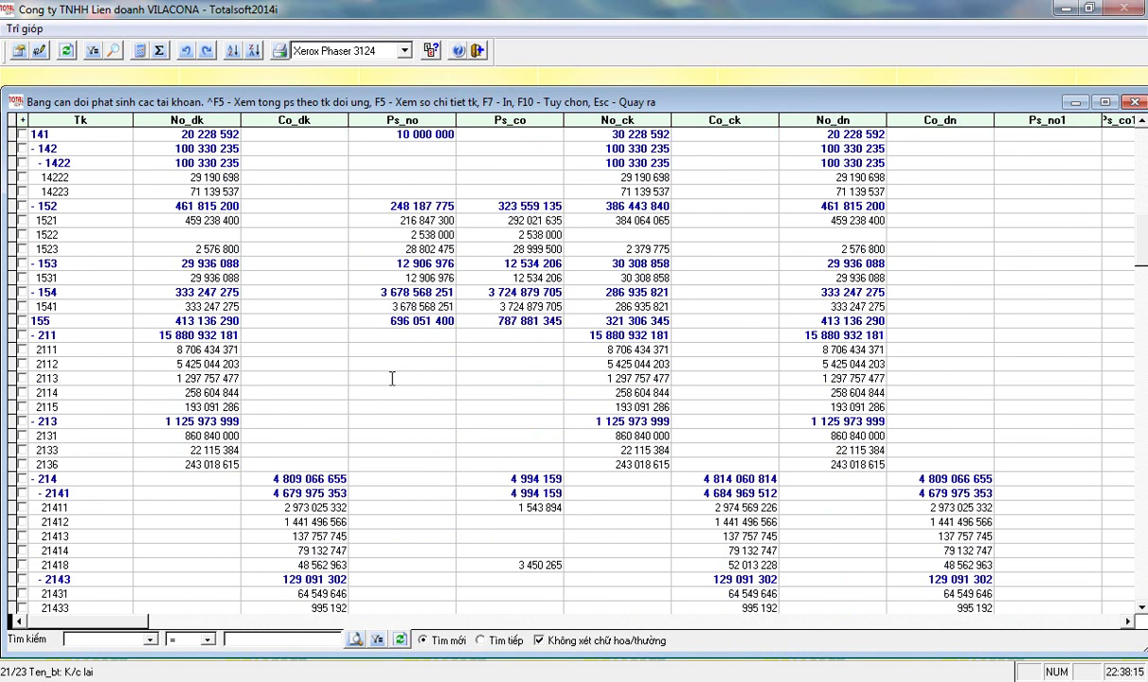
scroll(392, 378, "down", 2)
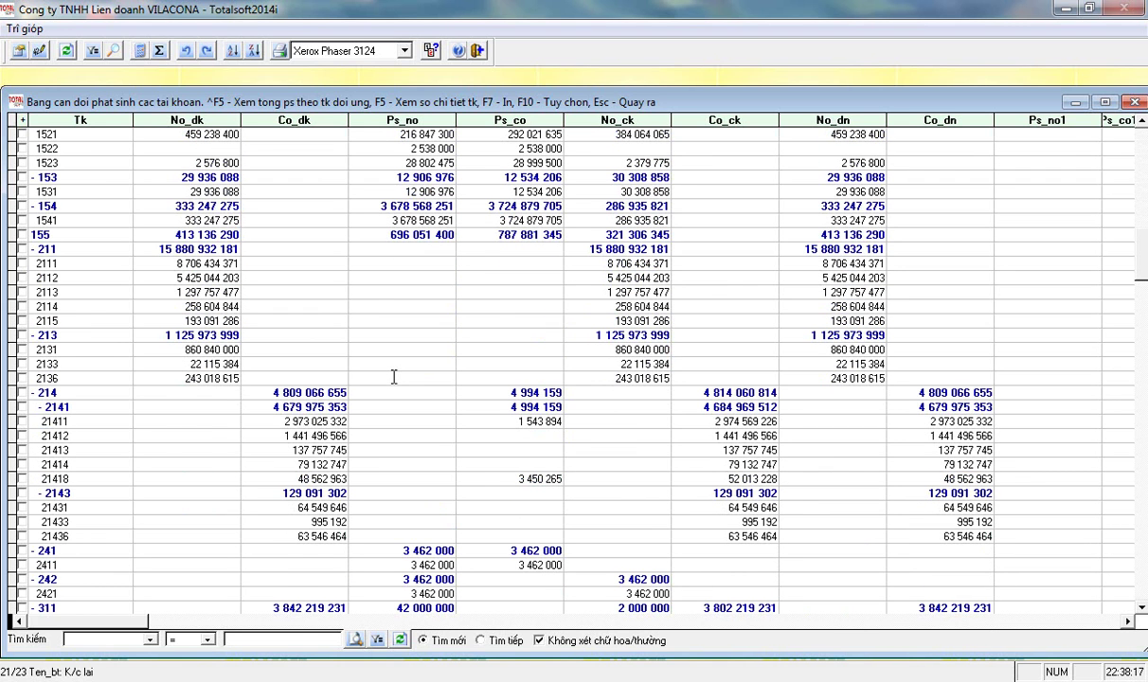
scroll(392, 369, "up", 4)
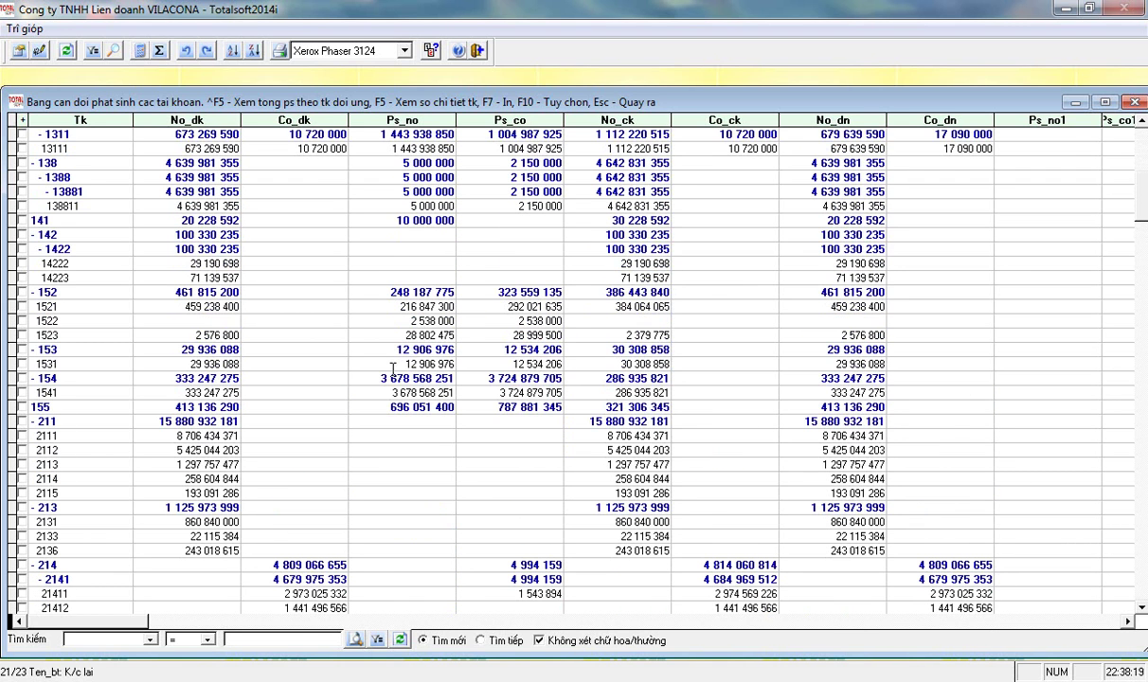
- Inspect the period debit of account 1523 and the period credits of depreciation accounts 21418 and 21411
left_click(414, 307)
key("Tab")
left_click(419, 333)
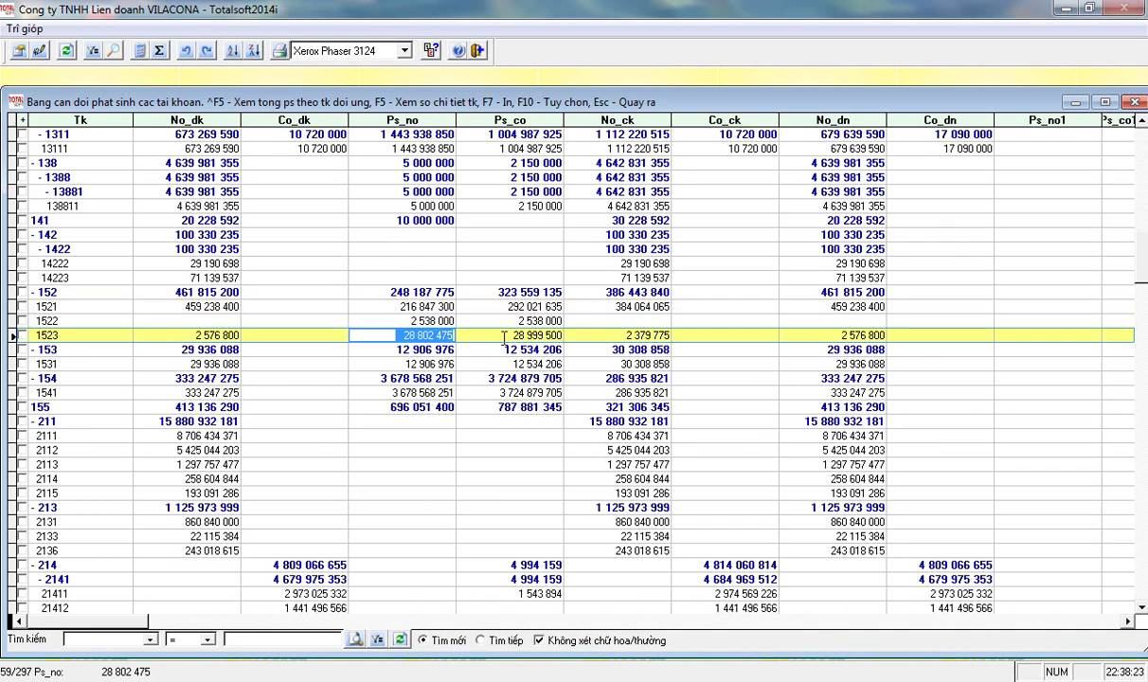
scroll(499, 418, "down", 9)
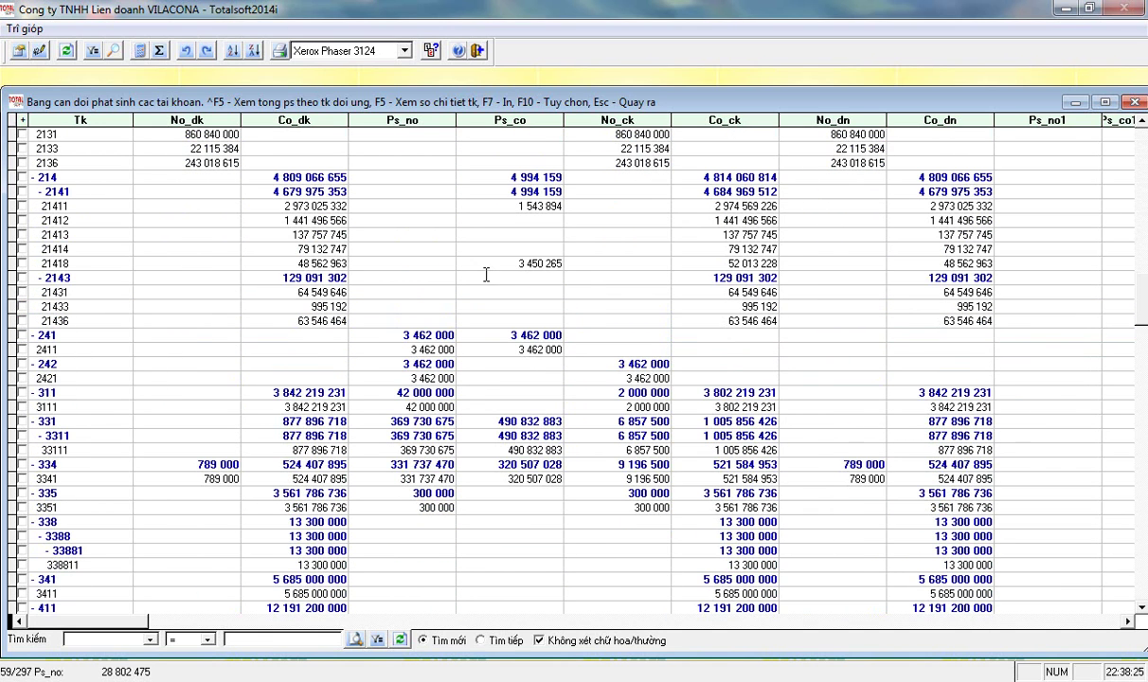
left_click(479, 261)
left_click(507, 204)
- Check the closing credit balance of account 911 against the revenue and expense accounts, and close the trial balance
scroll(560, 391, "down", 4)
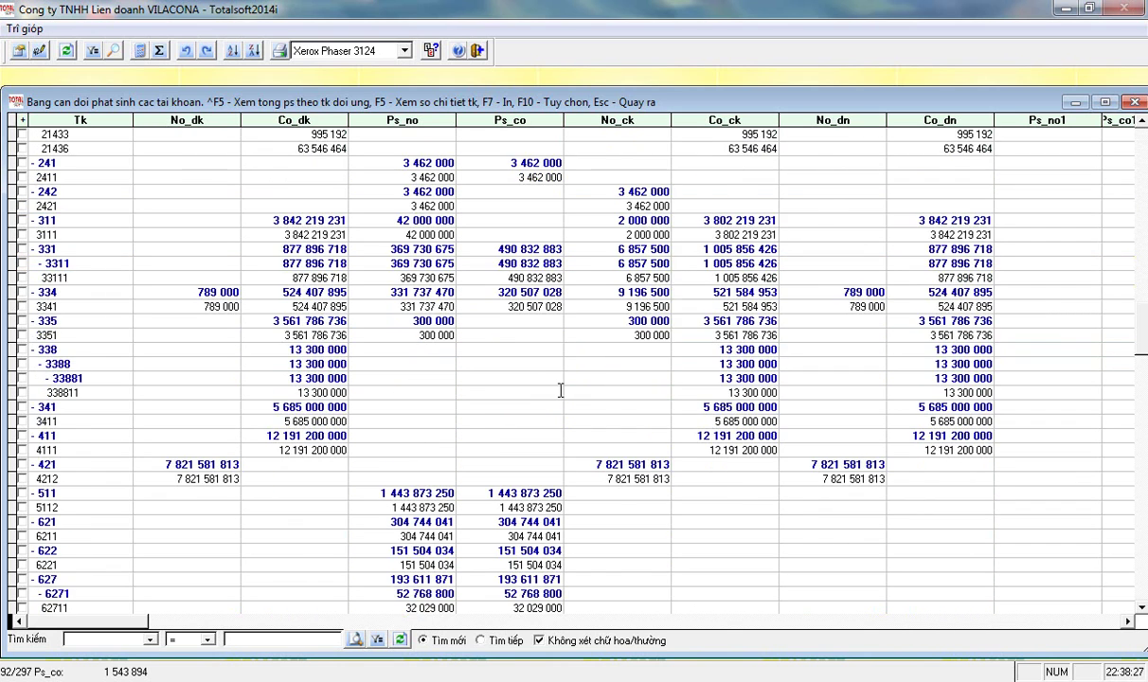
scroll(492, 303, "down", 13)
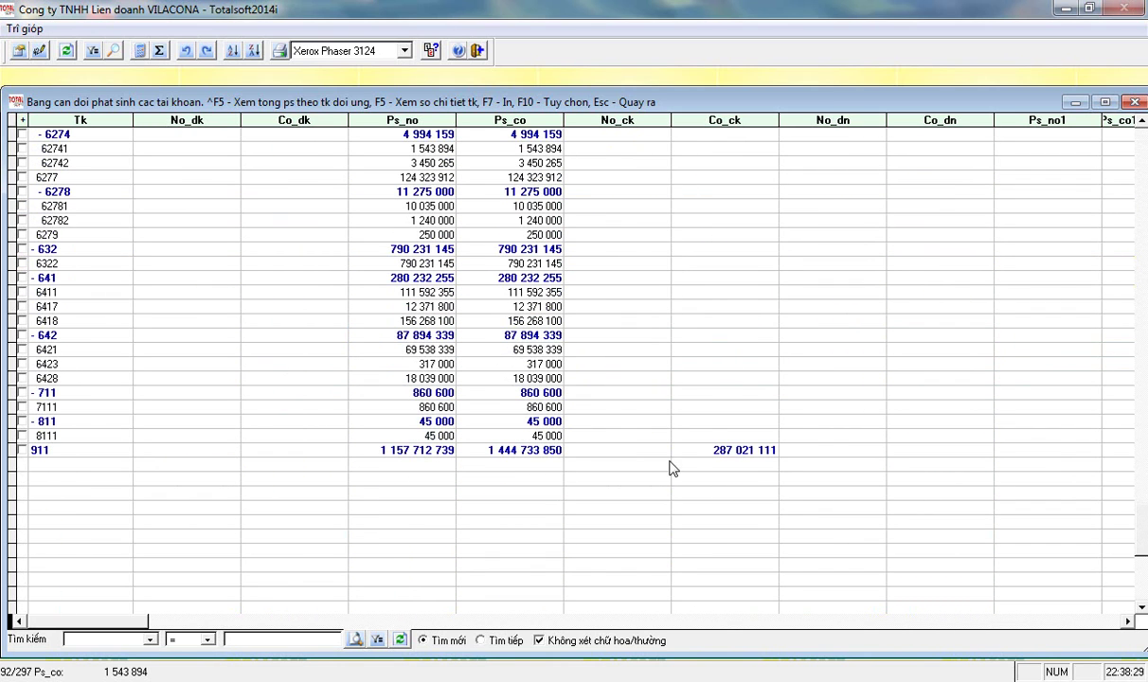
left_click(707, 447)
scroll(537, 289, "up", 4)
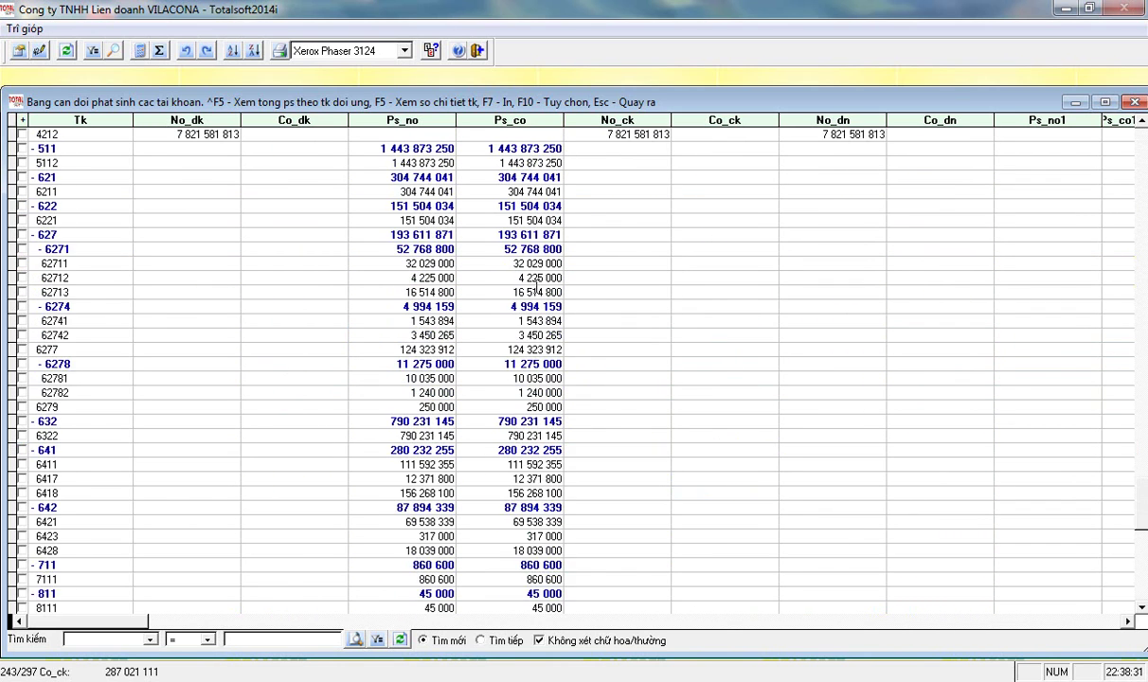
scroll(519, 278, "up", 3)
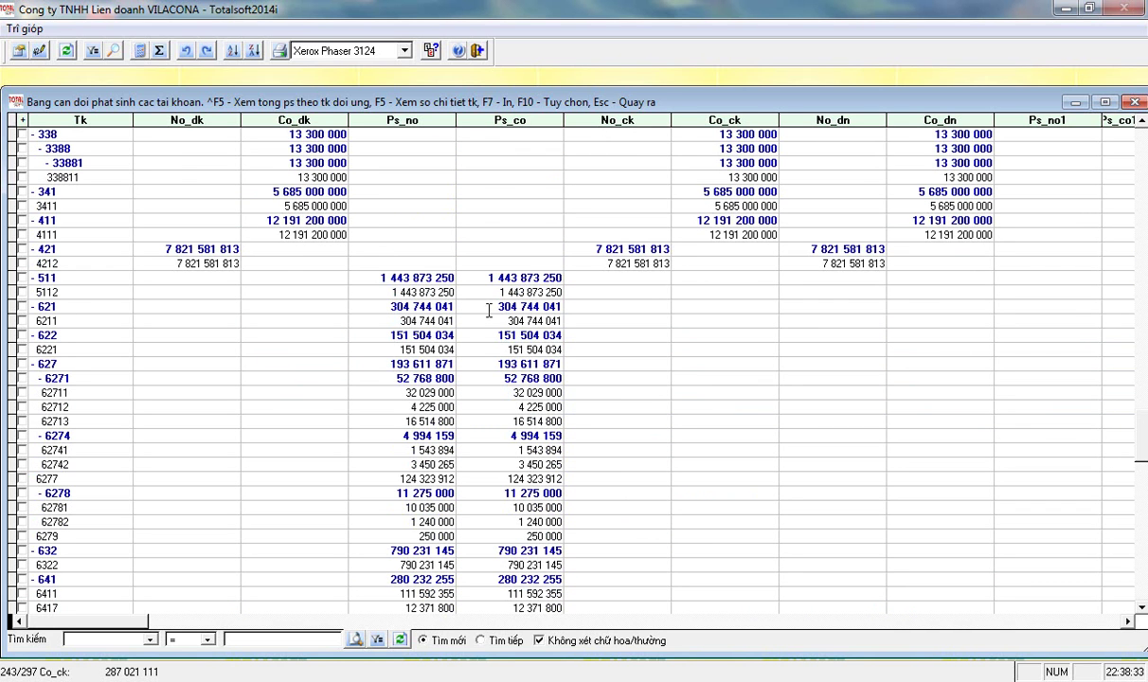
scroll(481, 315, "down", 7)
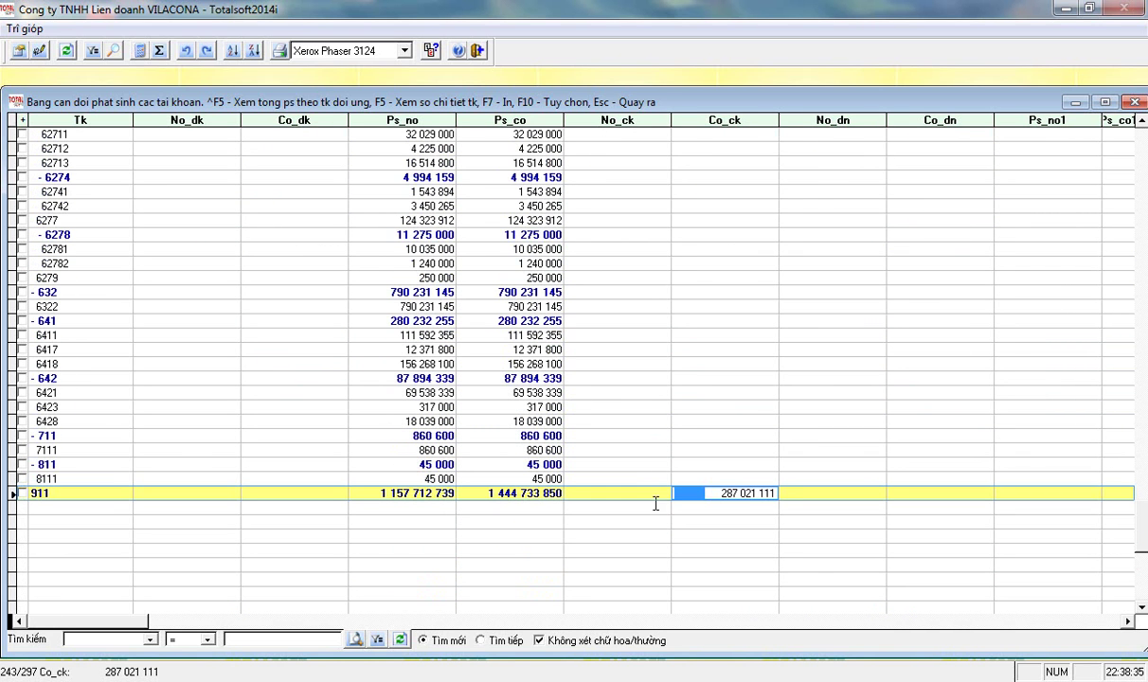
key("Escape")
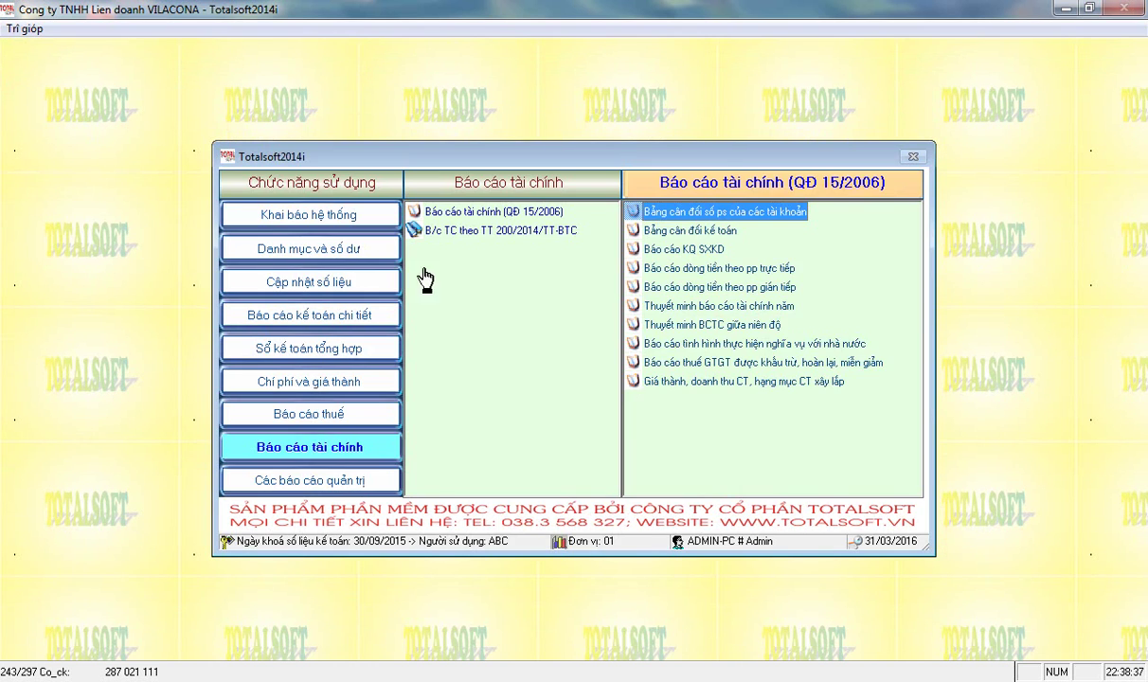
- Open the automatic closing entry list and mark entry 30, K/c lãi, from account 911 to 4212
left_click(281, 282)
left_click(653, 231)
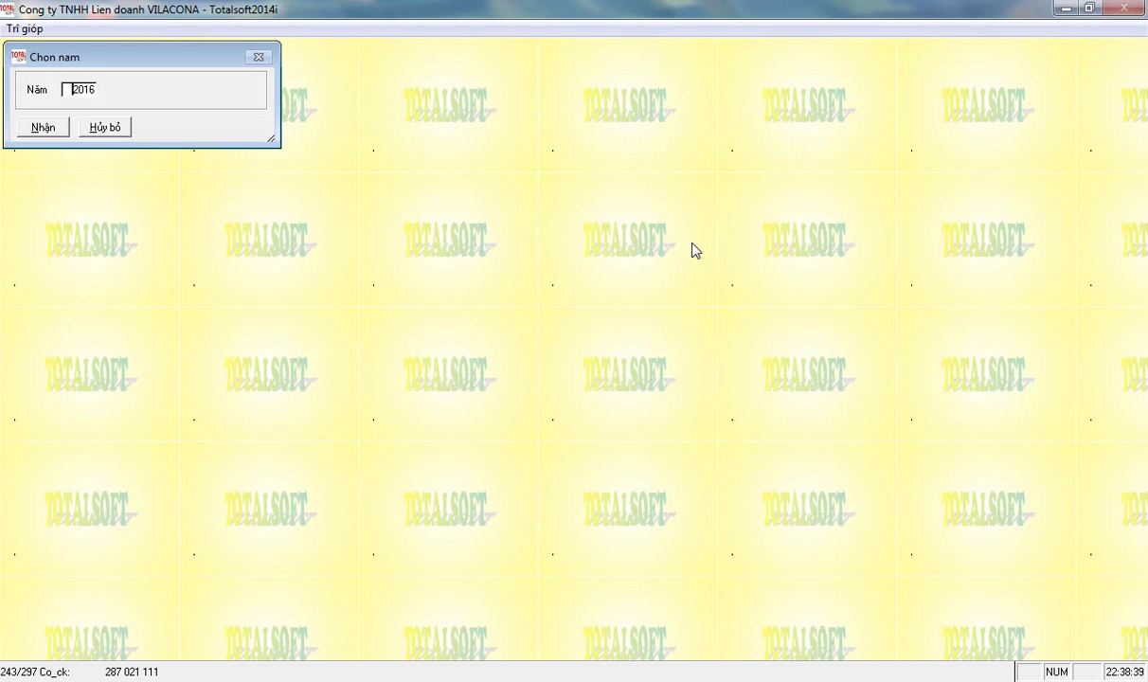
key("Return")
key("Down")
key("Down")
key("Down")
key("Down")
key("Down")
key("Down")
key("Down")
key("Down")
key("Down")
key("Down")
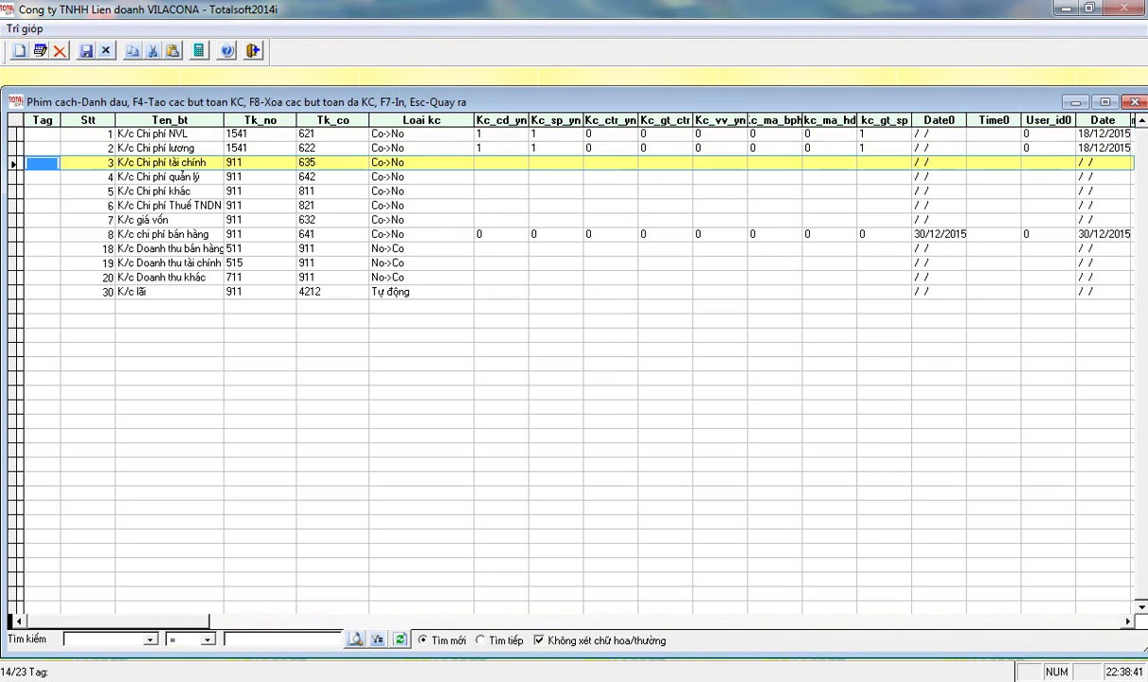
key("space")
- Create the marked profit closing entry and close the entry list
key("F4")
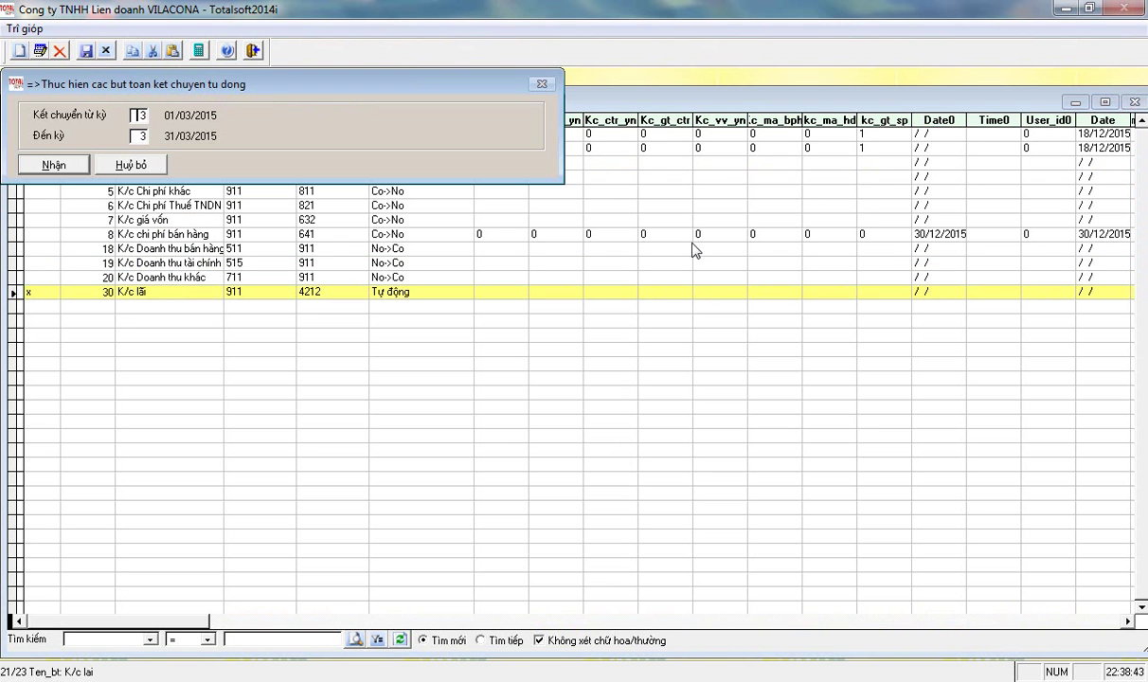
key("Return")
key("Escape")
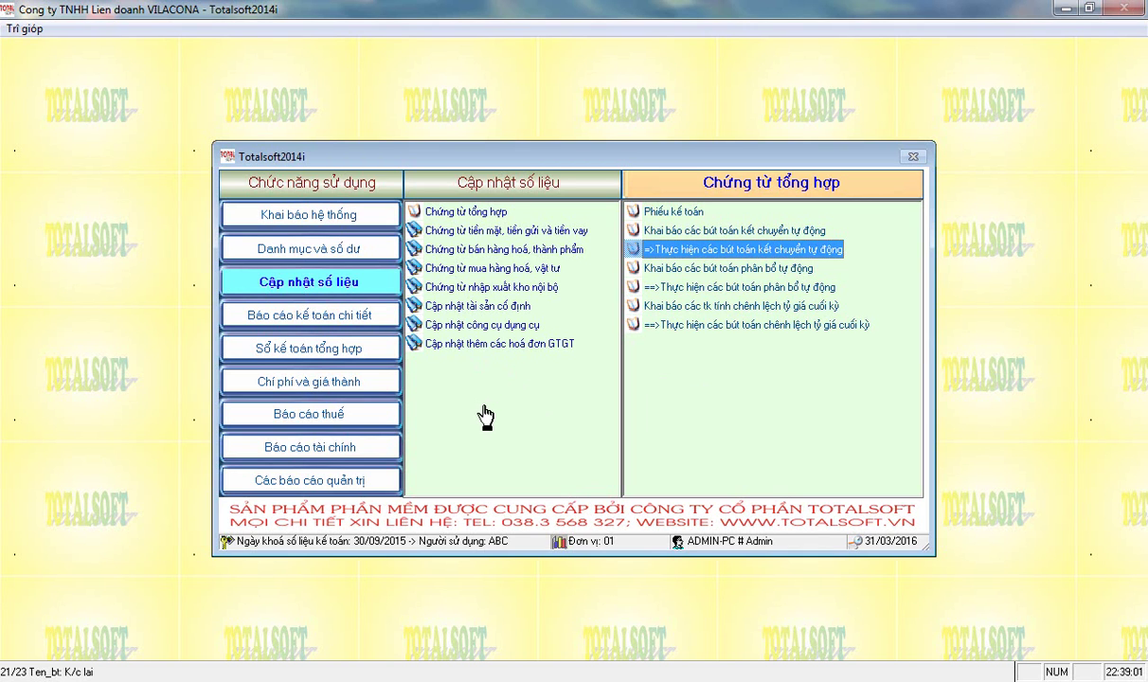
left_click(322, 323)
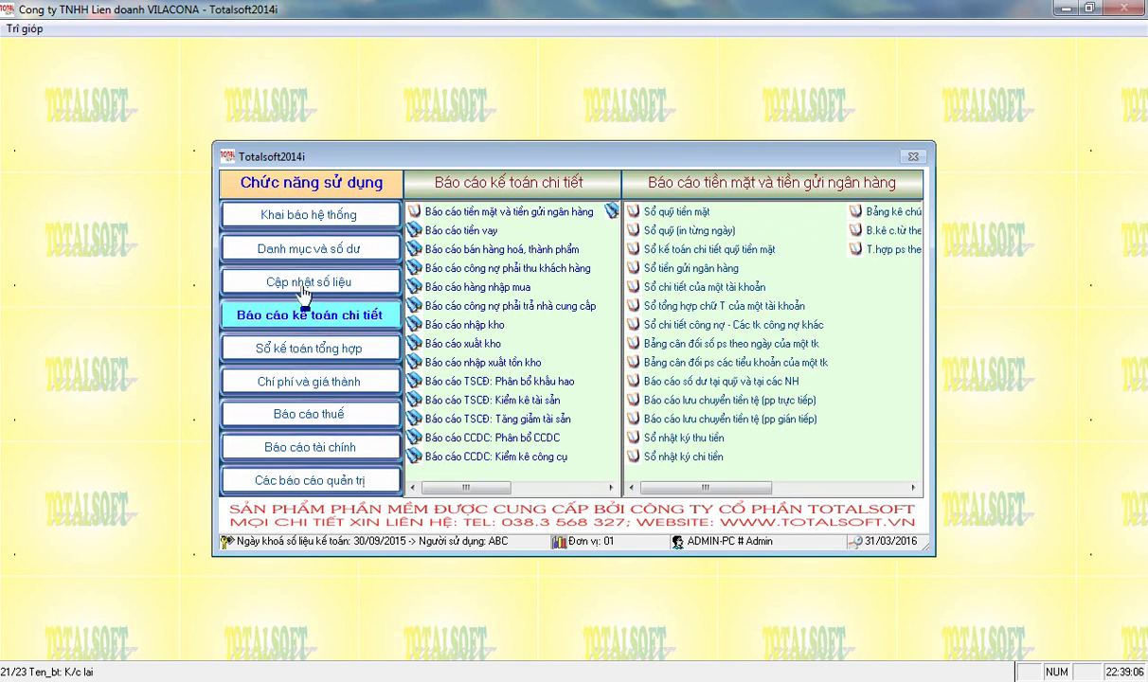
left_click(302, 289)
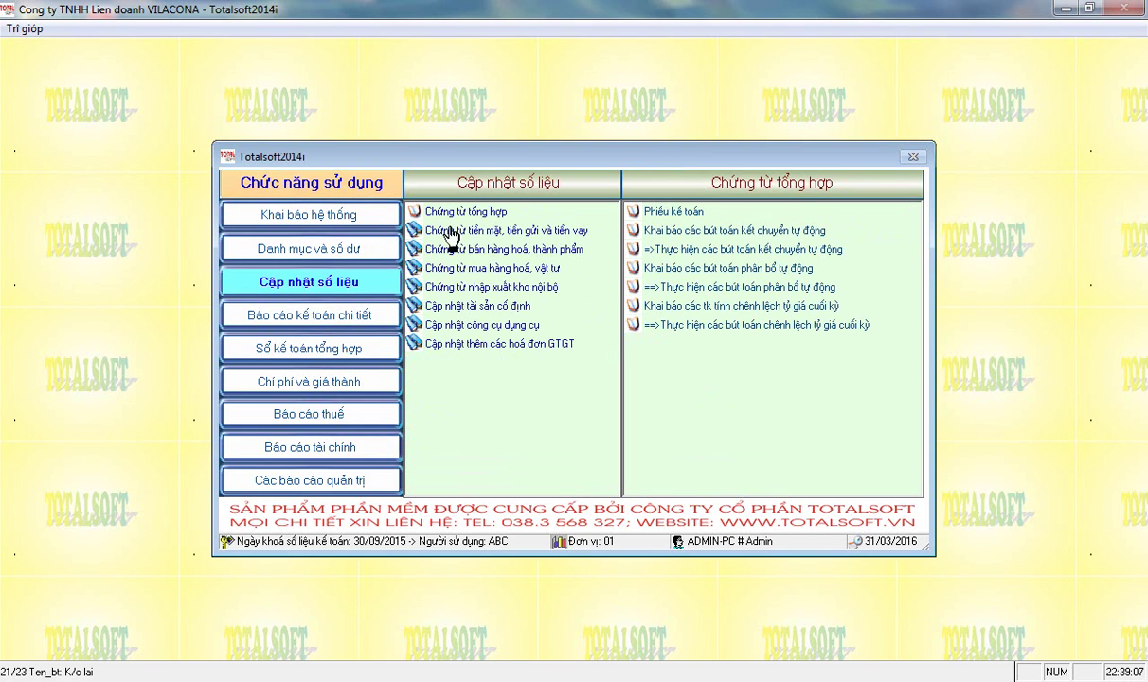
left_click(476, 287)
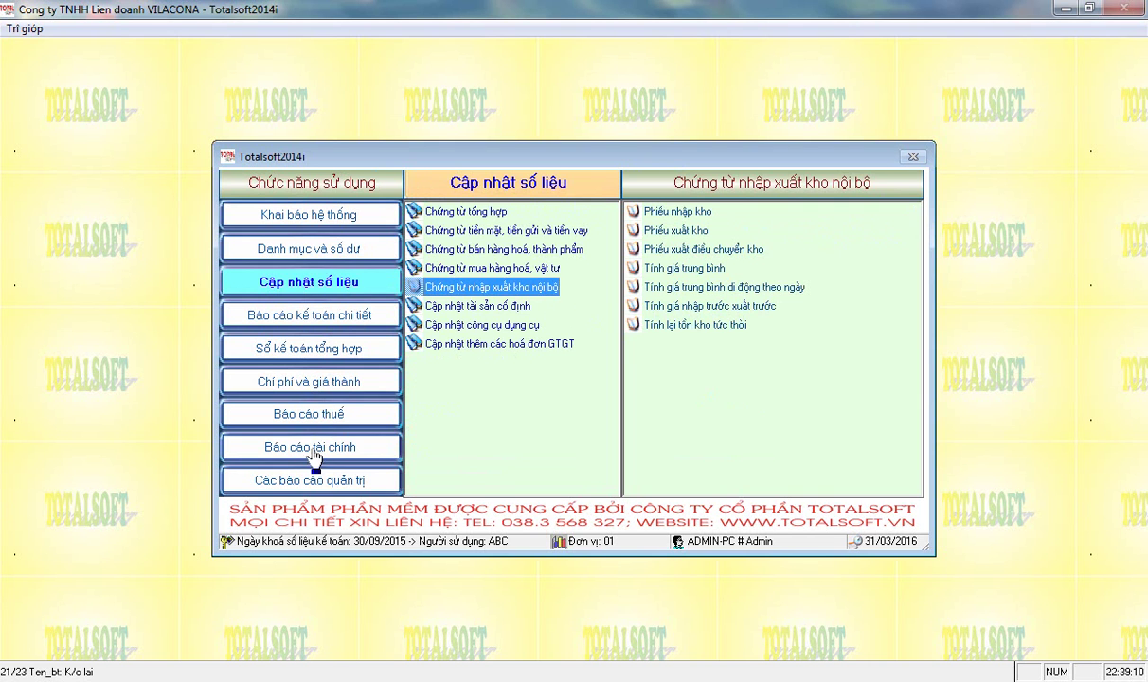
- Open the stock issue voucher listing among the detailed stock issue reports
left_click(333, 325)
left_click(500, 343)
double_click(623, 208)
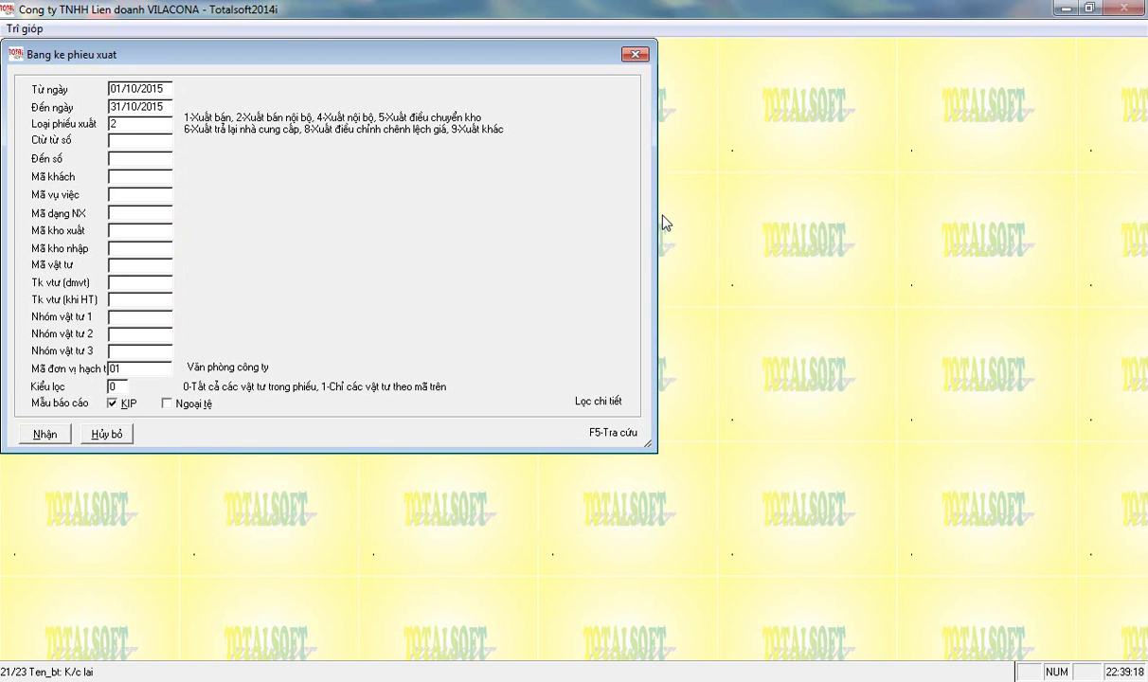
- Try listing the issue vouchers of type 2 for 01/10/2015 to 31/10/2015
key("Return")
key("Return")
key("Return")
key("Return")
key("Return")
key("Return")
key("Return")
key("Return")
key("Return")
key("Return")
key("Return")
key("Return")
key("Return")
key("Return")
key("Return")
key("Return")
key("Return")
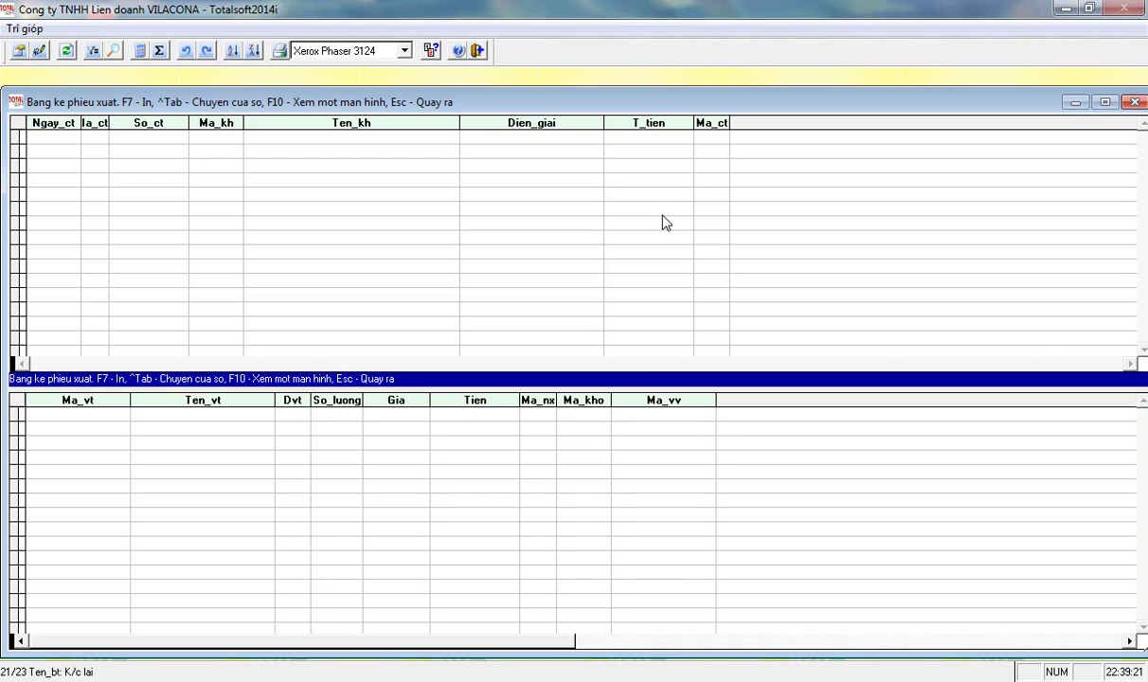
key("Escape")
- Generate the issue voucher listing for 01/10/2015 to 31/10/2015 with the voucher type left blank
key("Return")
key("Return")
key("Return")
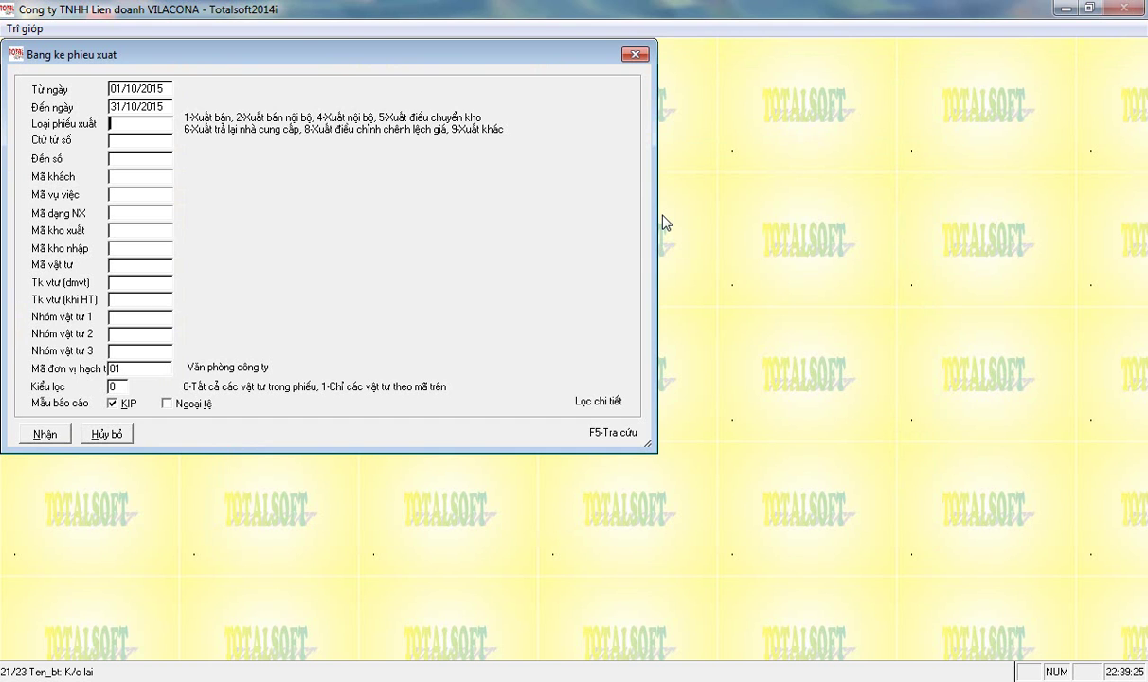
key("Return")
key("Return")
key("Return")
key("Return")
key("Return")
key("Return")
key("Return")
key("Return")
key("Return")
key("Return")
key("Return")
key("Return")
key("Return")
key("Return")
- Review the October issue vouchers from PXT-9 to PXT-15C with their item details, and close the listing
key("Down")
key("Up")
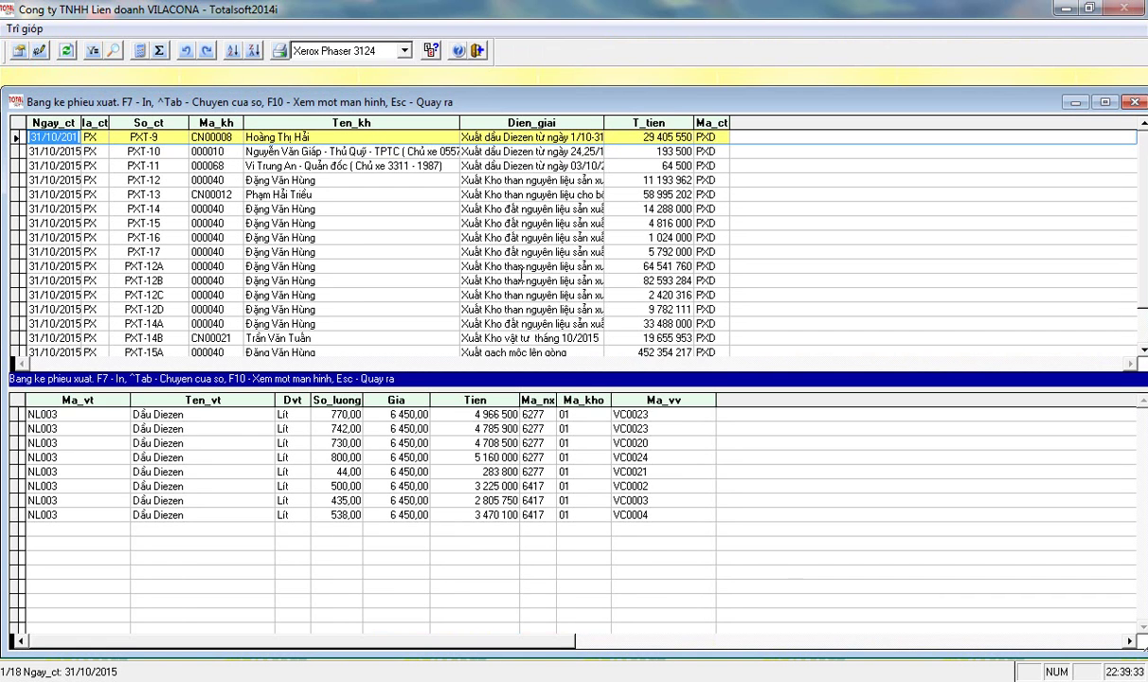
left_click_drag(405, 152, 372, 308)
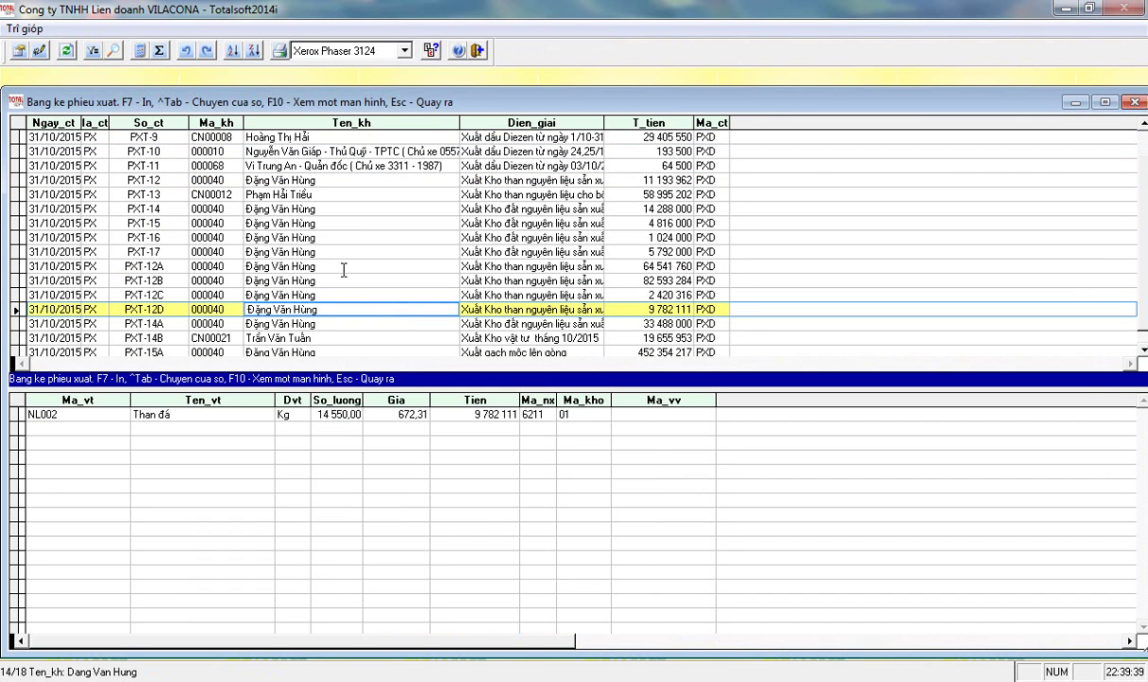
scroll(342, 273, "down", 4)
scroll(351, 244, "up", 2)
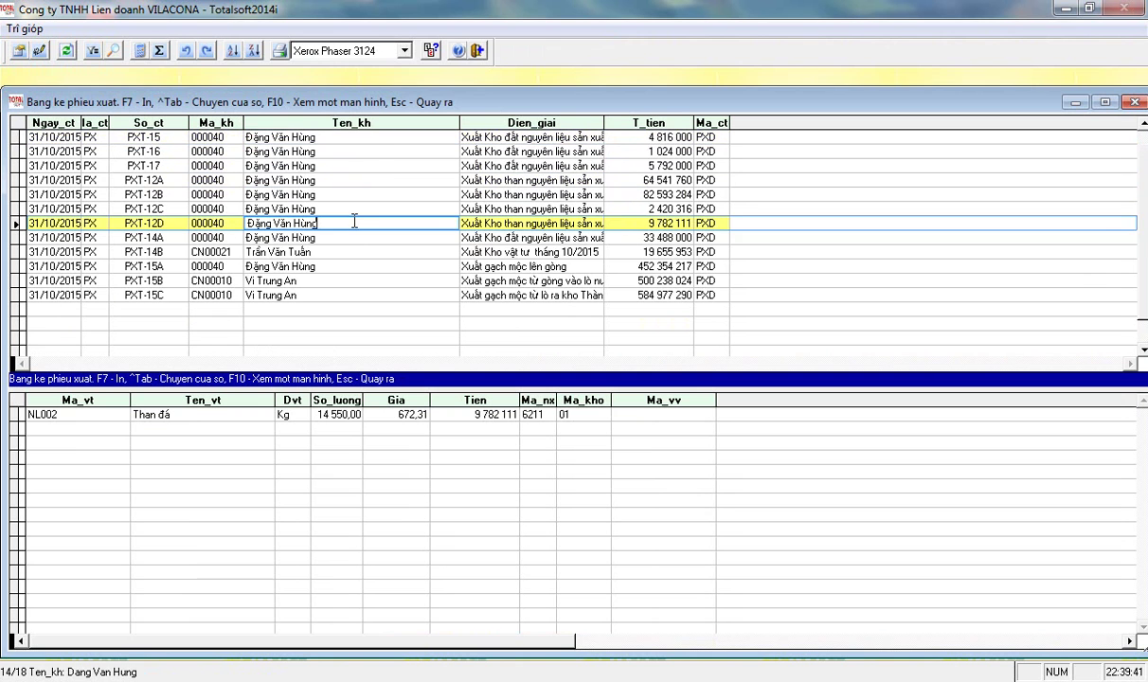
key("Down")
key("Down")
key("Down")
key("Down")
key("Down")
key("Up")
key("Up")
key("Up")
key("Up")
key("Up")
key("Up")
key("Up")
key("Up")
key("Up")
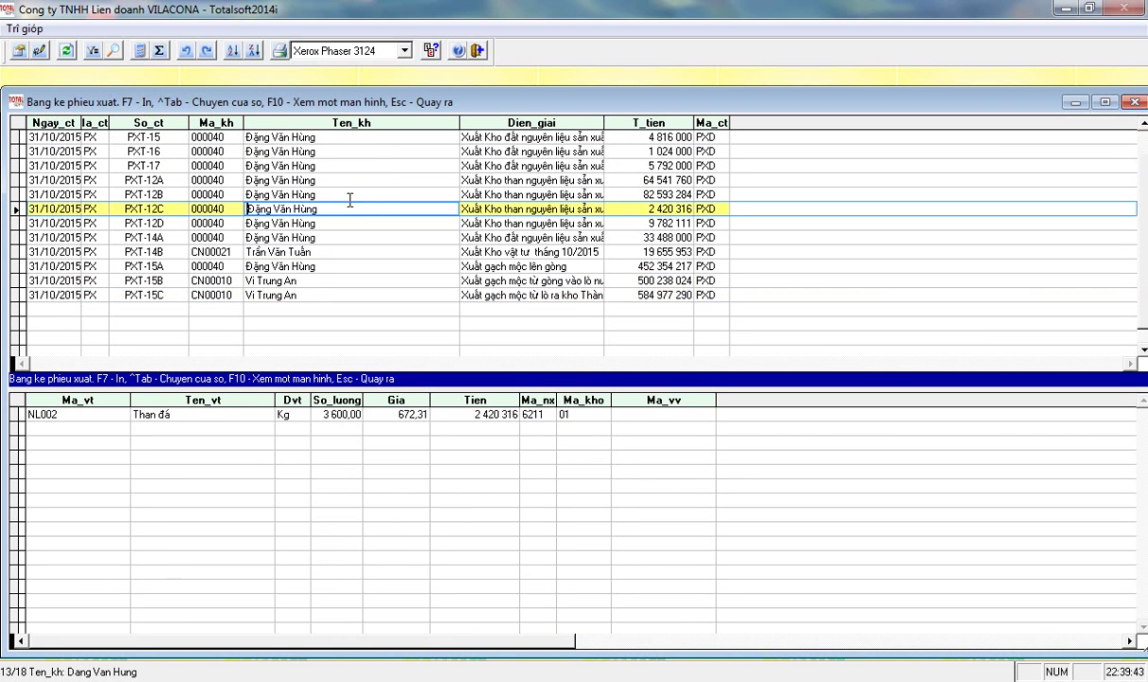
key("Escape")
- Open the stock issue voucher form (Phiếu xuất kho) under internal stock documents
left_click(321, 289)
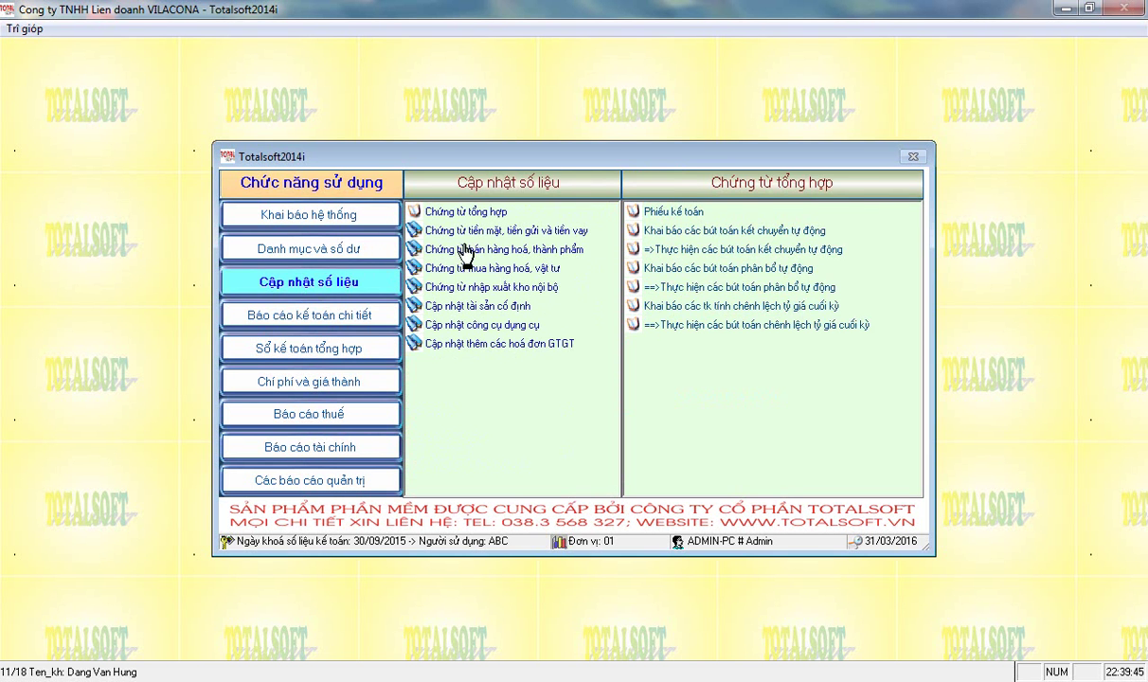
left_click(478, 286)
left_click(678, 233)
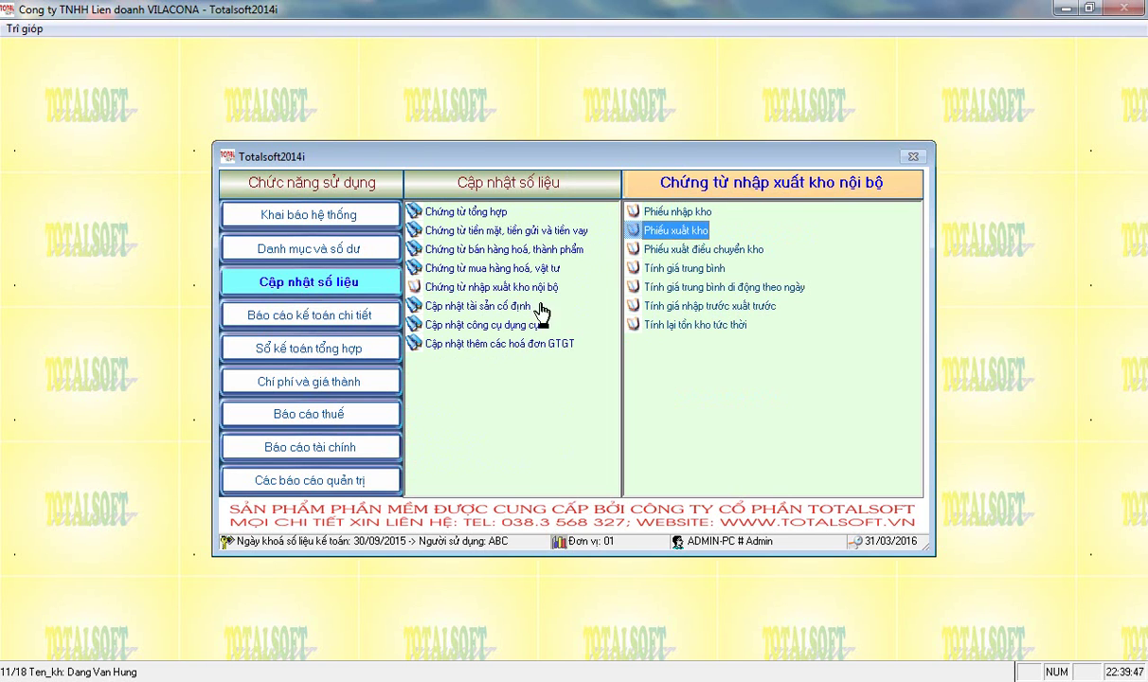
double_click(653, 235)
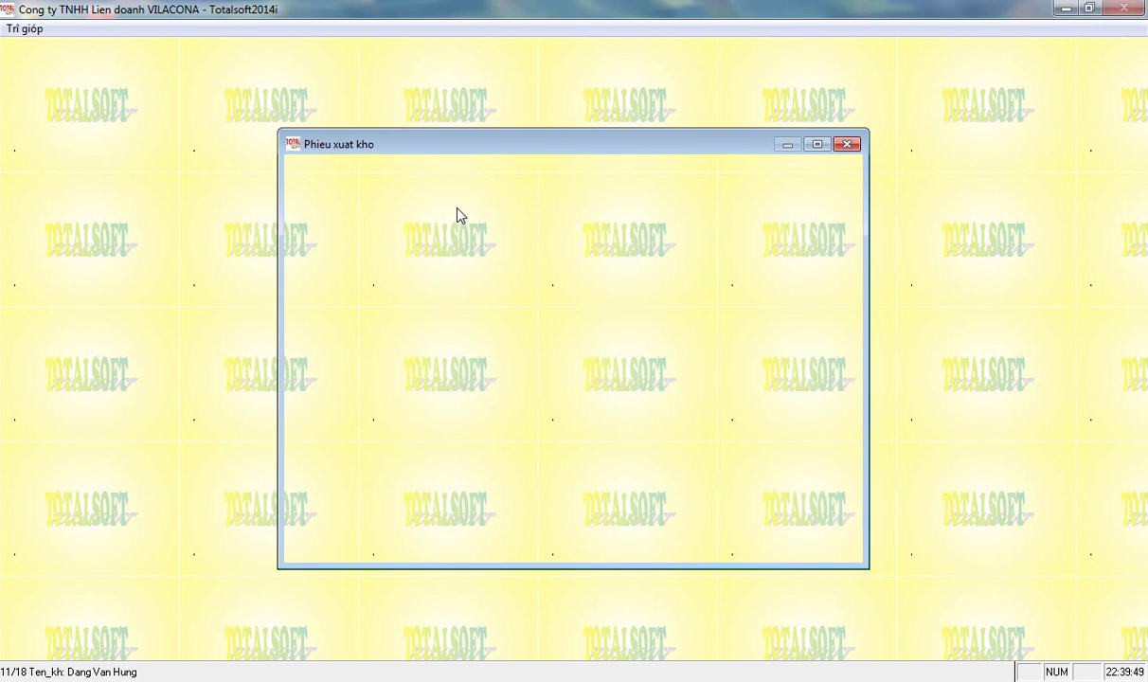
double_click(500, 237)
- Find the issue vouchers dated 01/10/2015 to 31/10/2015 and display diesel voucher PXT-9
left_click(625, 548)
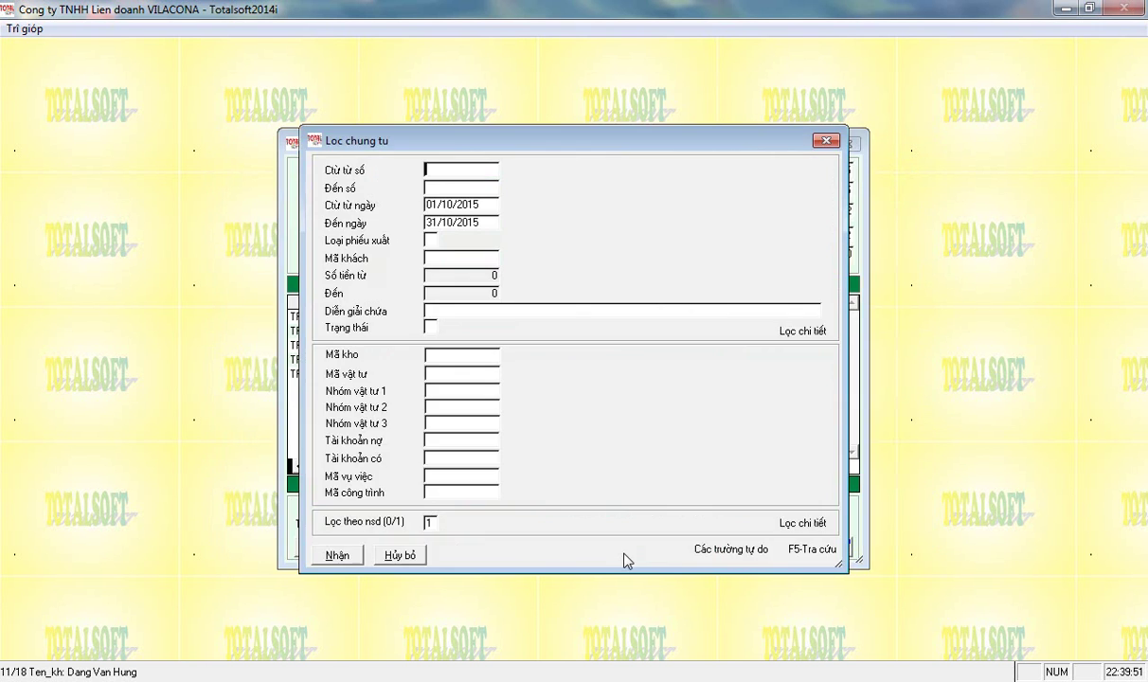
key("Return")
key("Return")
key("Return")
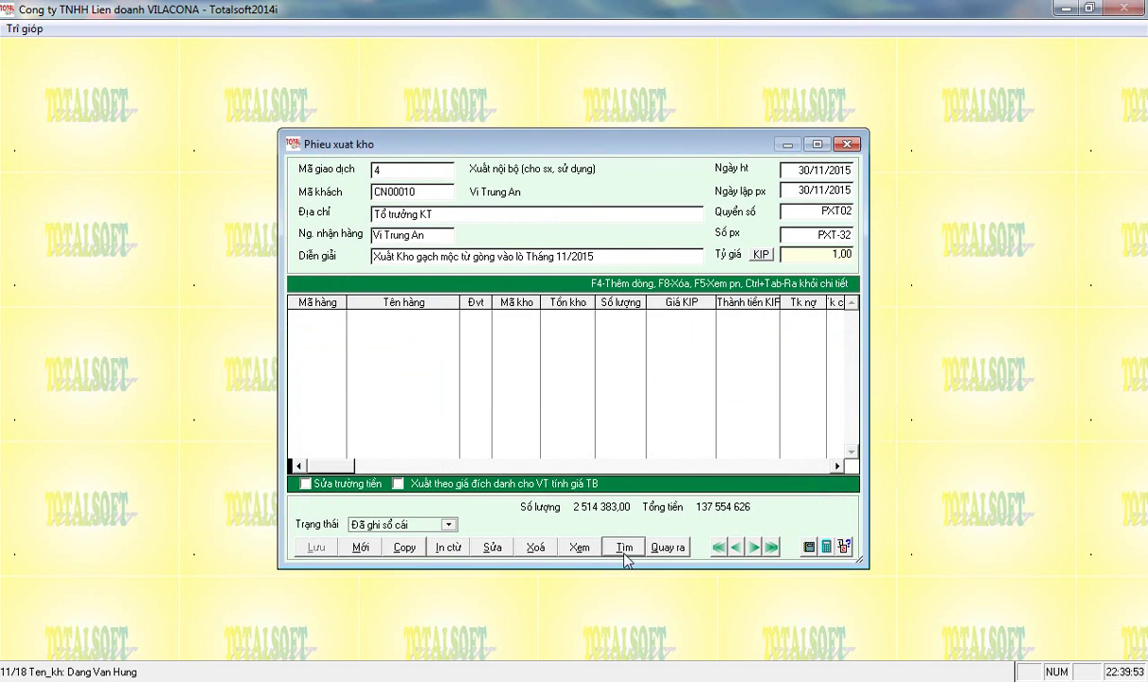
key("Return")
key("Return")
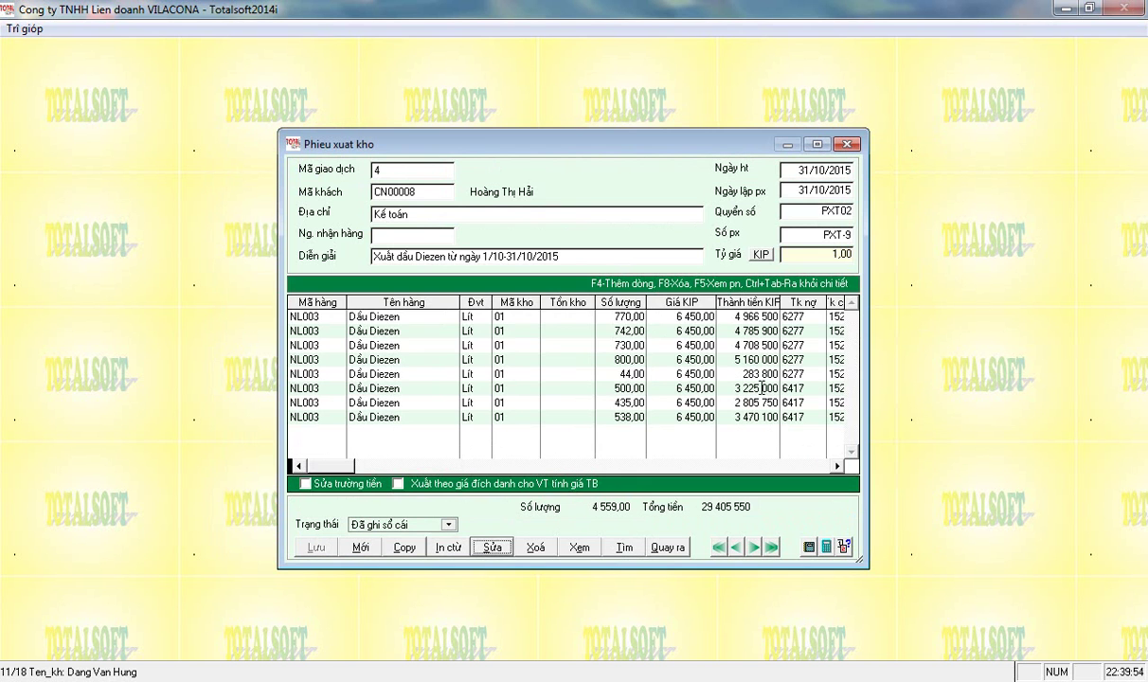
- Move the Công đoạn column in voucher PXT-9's item grid to directly after Tên hàng
left_click(837, 466)
left_click(837, 465)
left_click(837, 466)
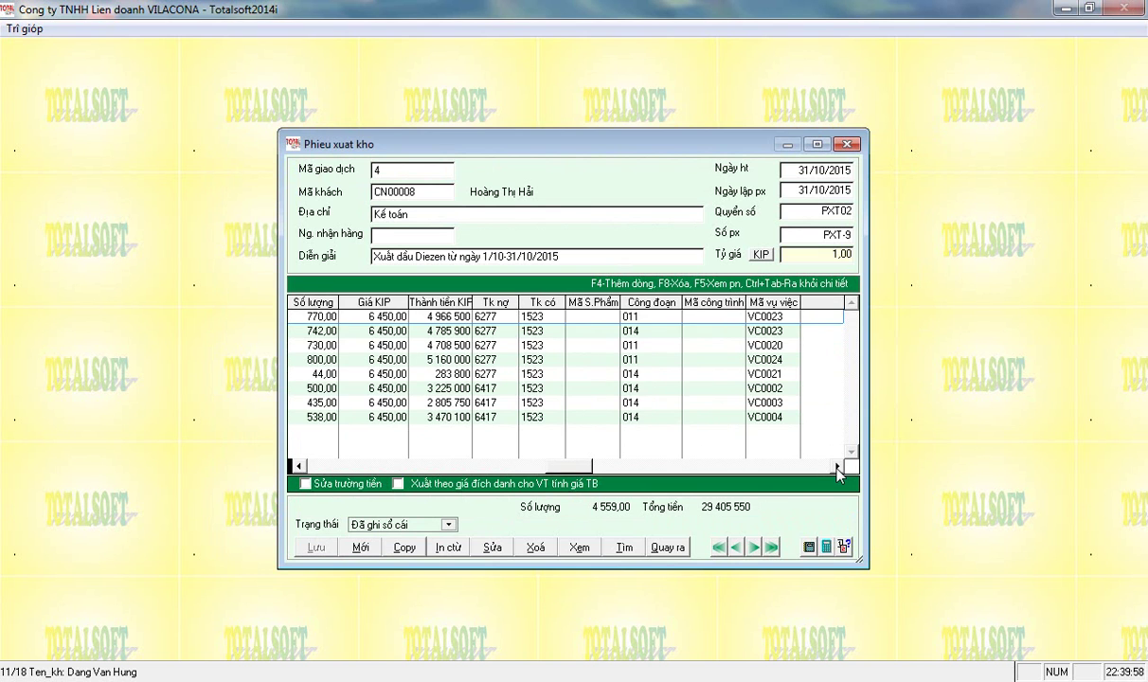
left_click(679, 329)
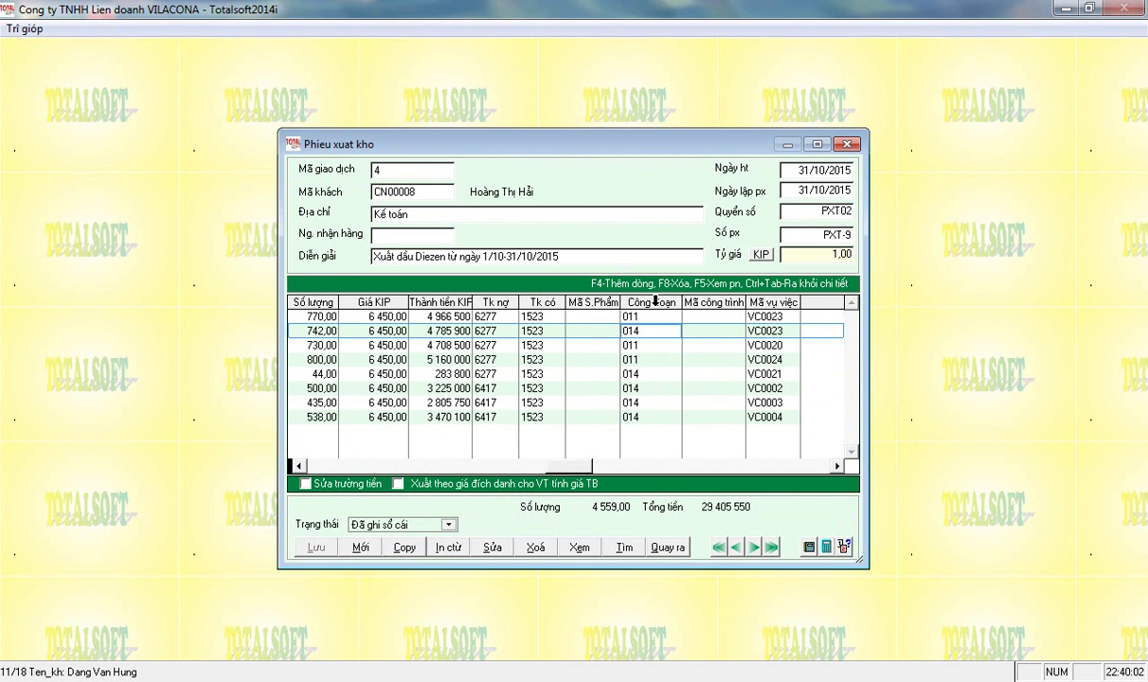
left_click_drag(657, 303, 464, 299)
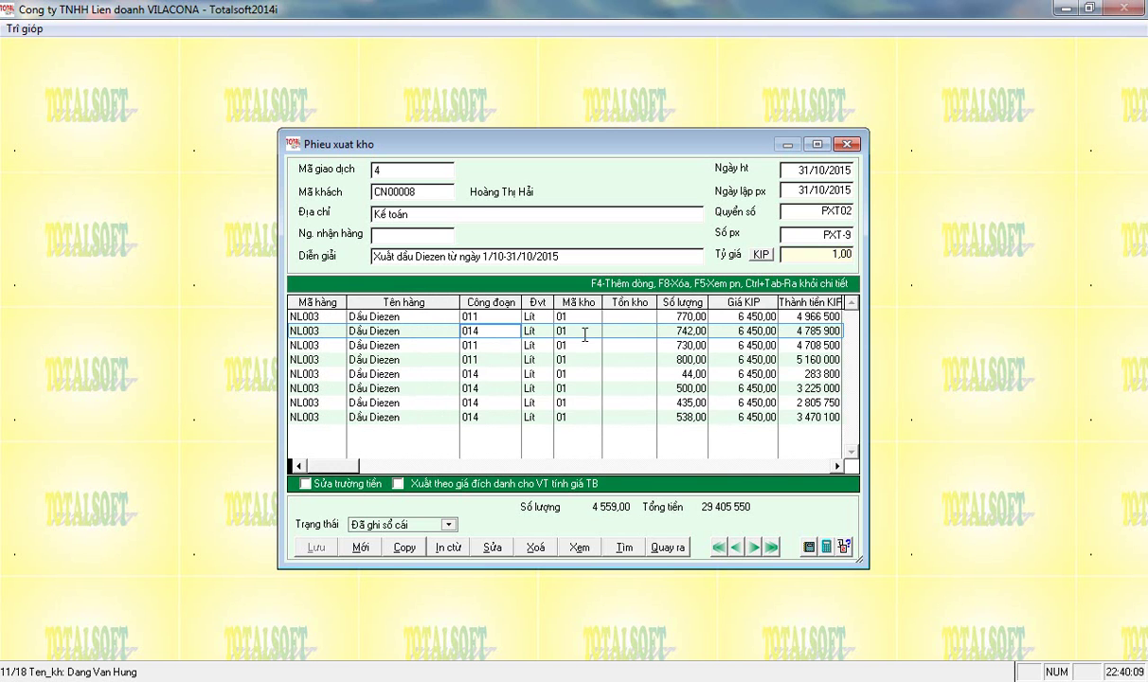
- Place the Mã S.Phẩm and Số lượng columns directly after Công đoạn in the item grid
left_click(838, 467)
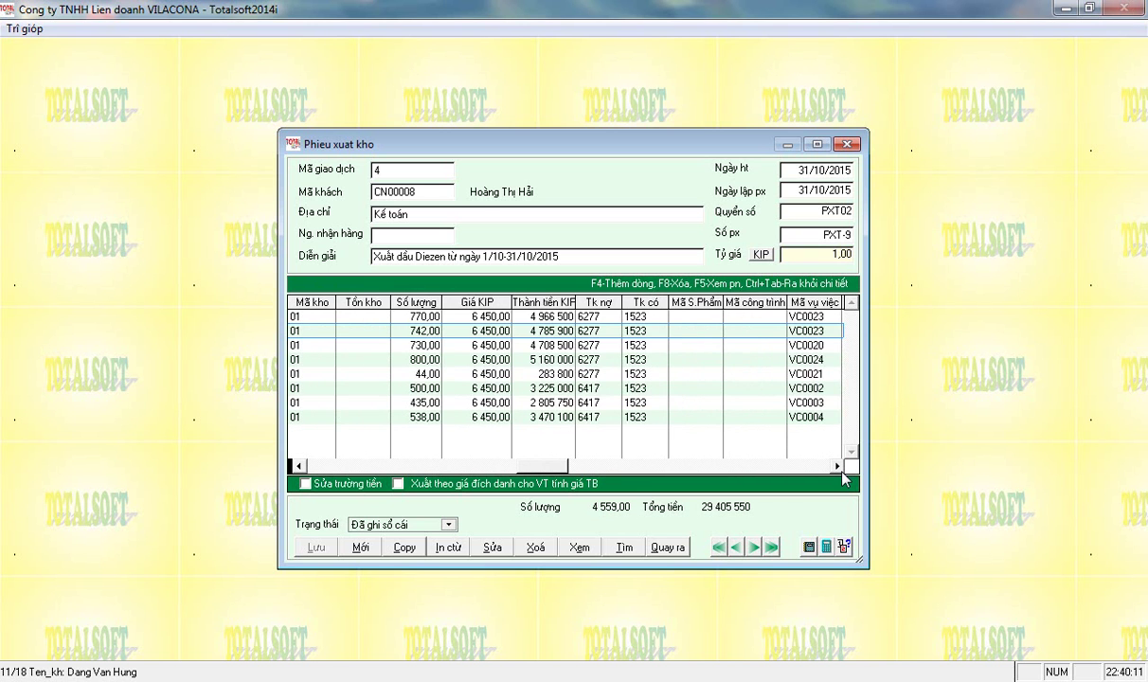
left_click_drag(674, 301, 538, 311)
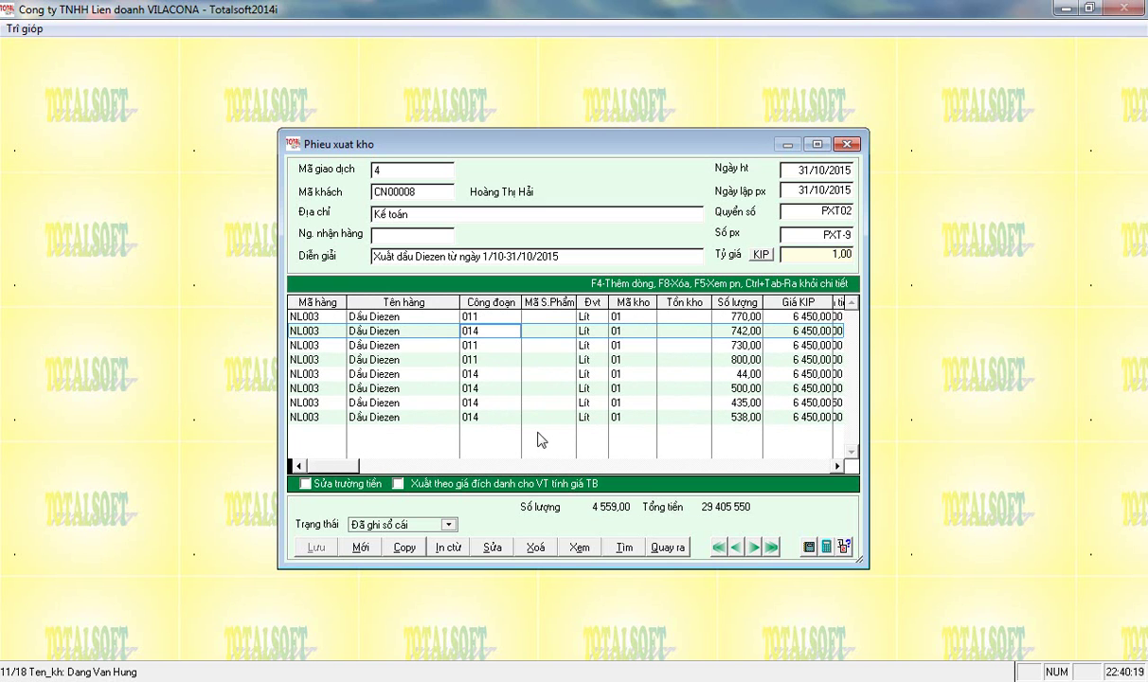
left_click(417, 401)
left_click(418, 346)
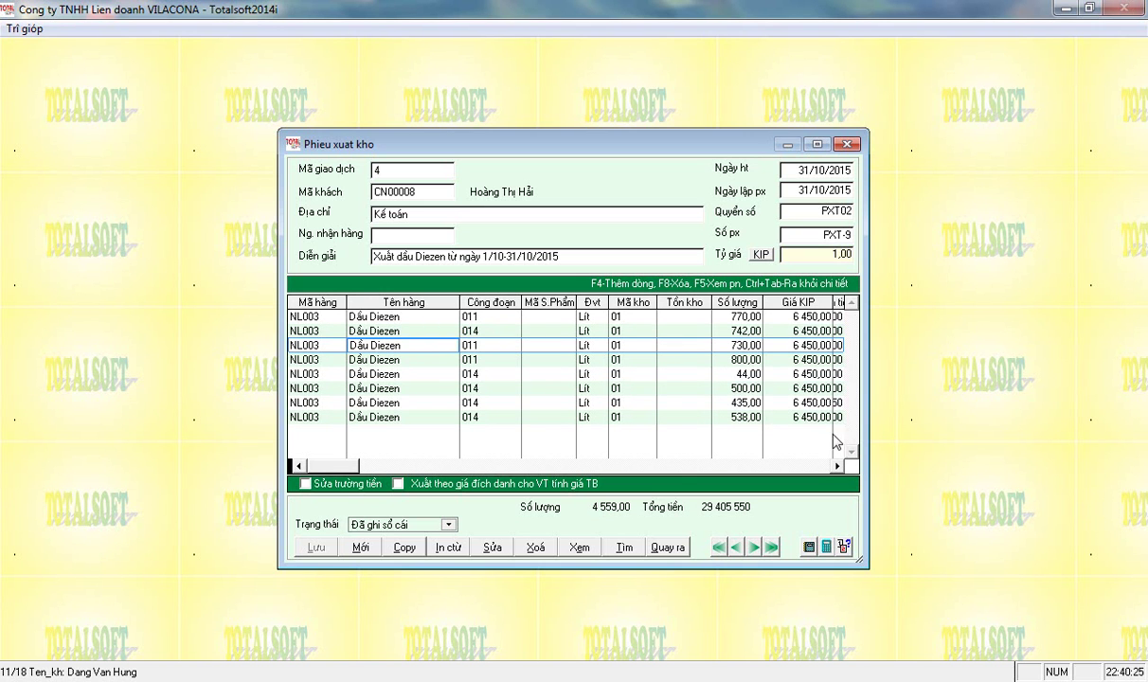
left_click_drag(737, 302, 582, 312)
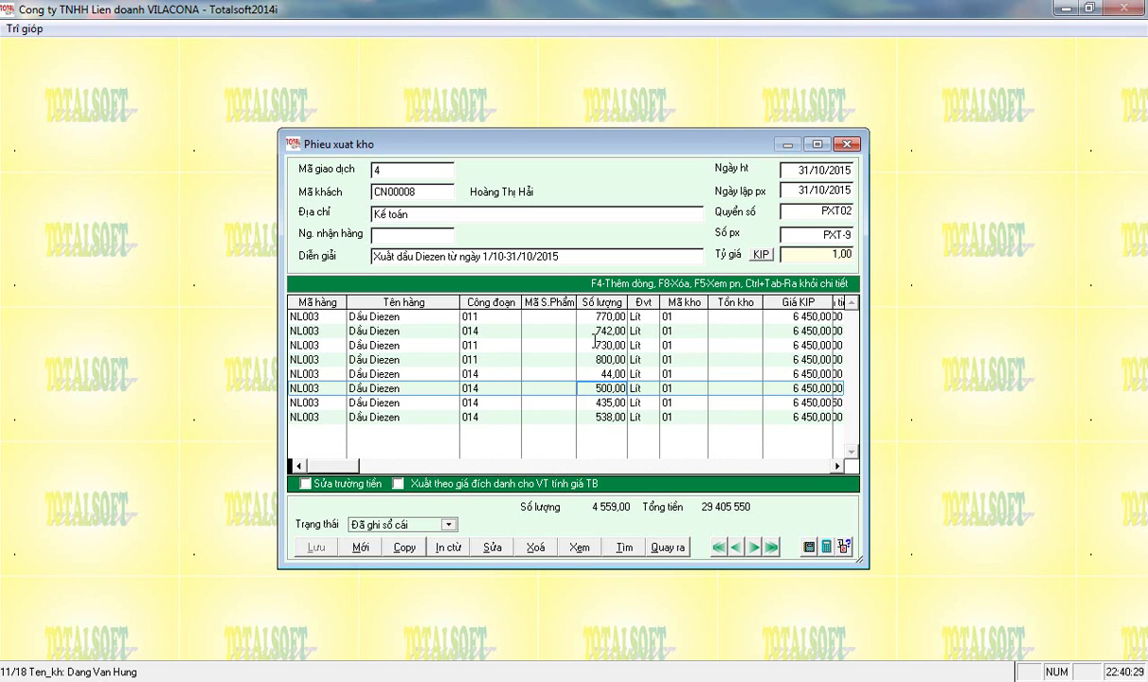
left_click(588, 401)
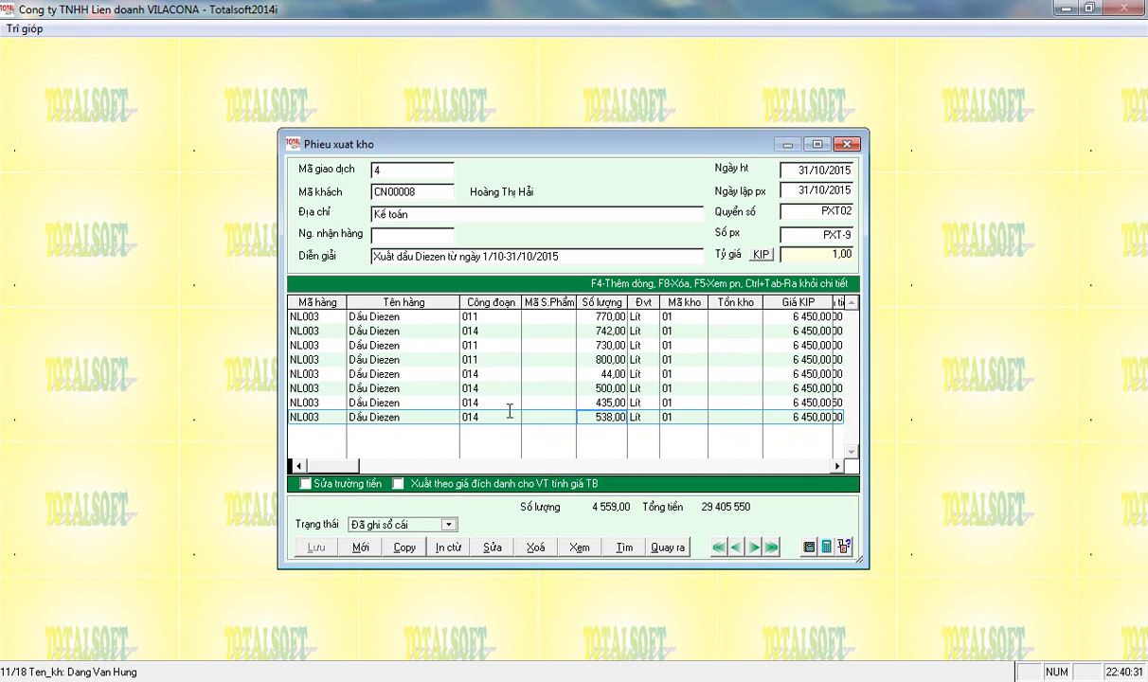
left_click(527, 330)
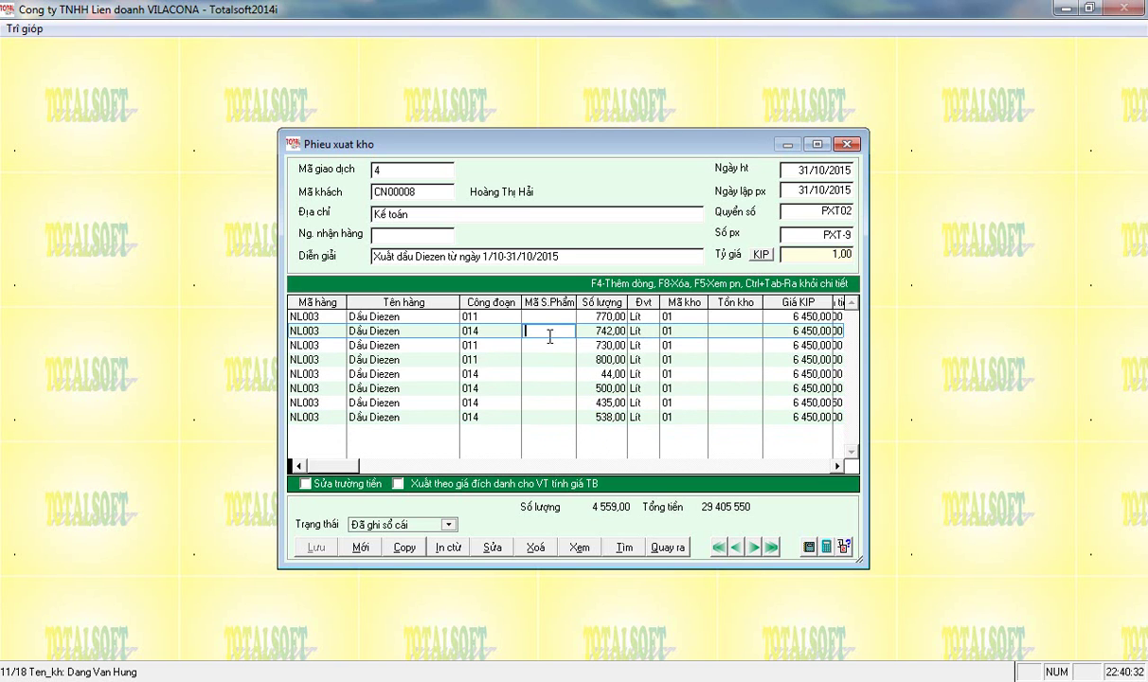
- Review the stage and product codes on the issue vouchers from PXT-10 to PXT-14 onward, and close the voucher form
left_click(754, 547)
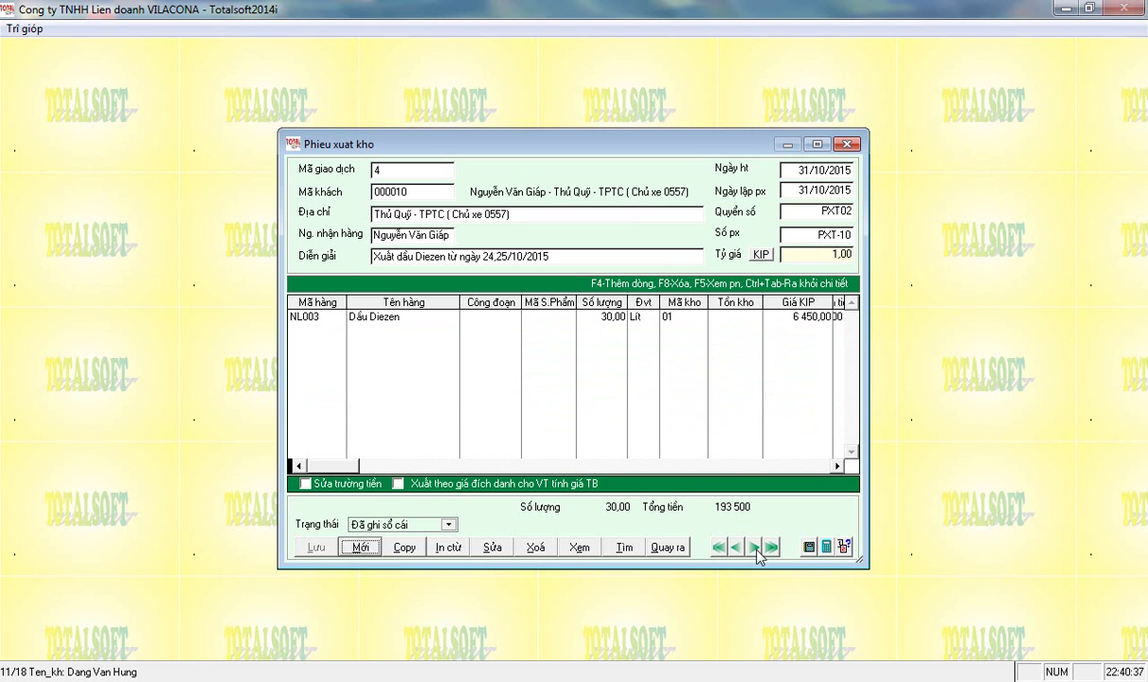
left_click(756, 547)
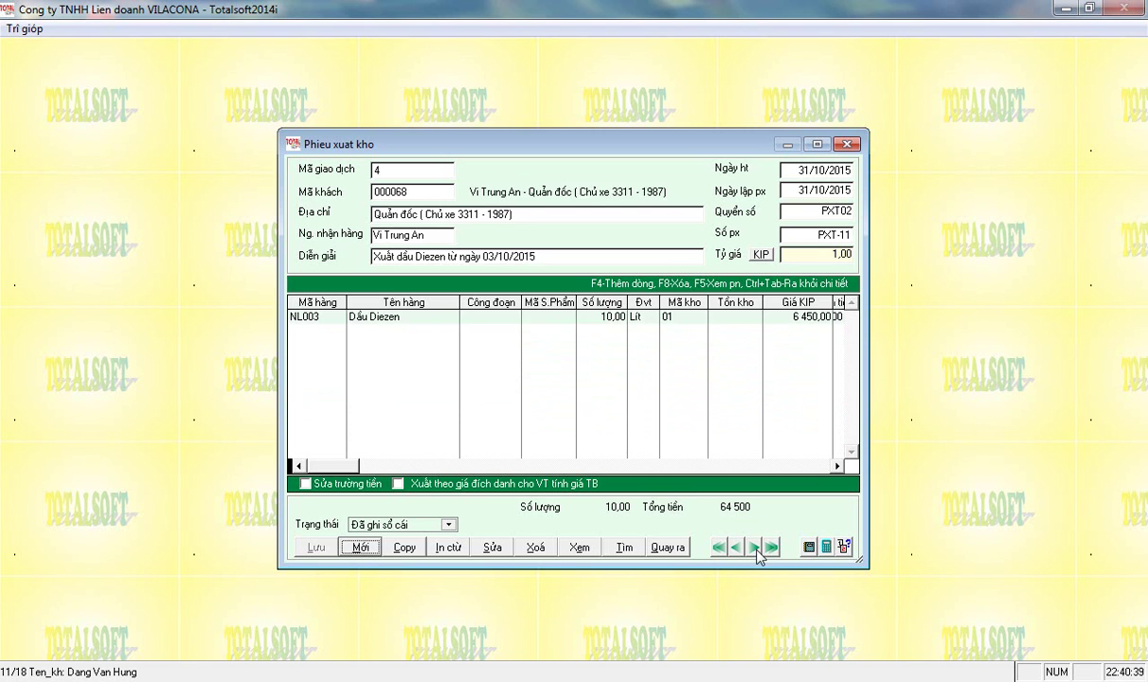
left_click(755, 547)
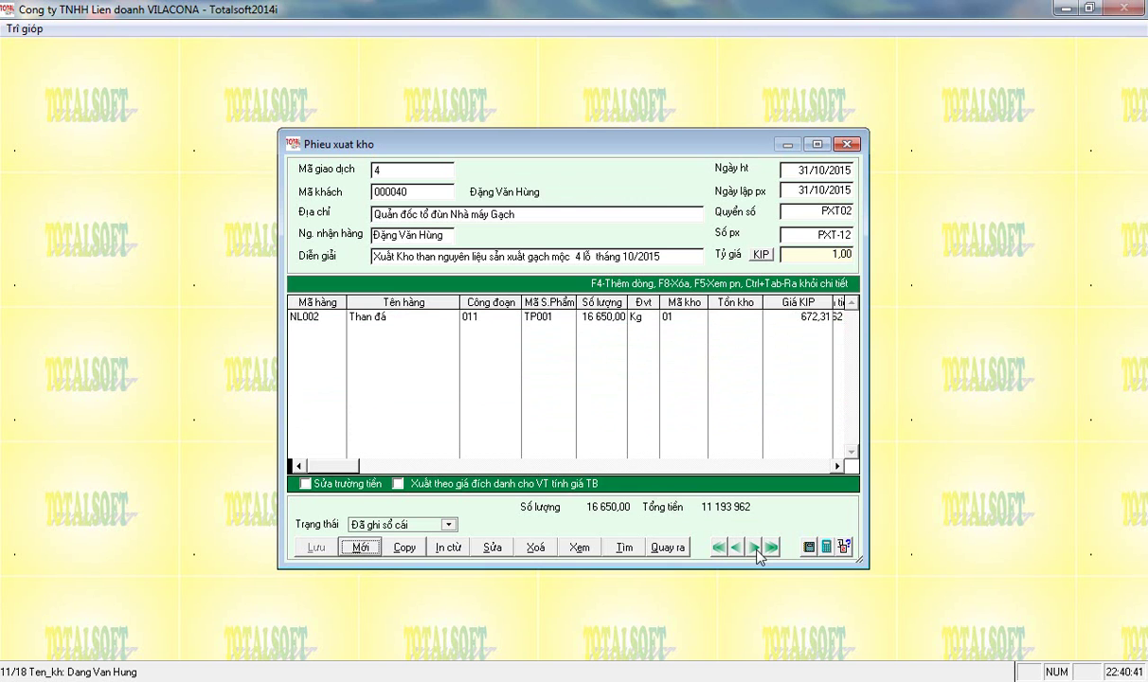
left_click(474, 317)
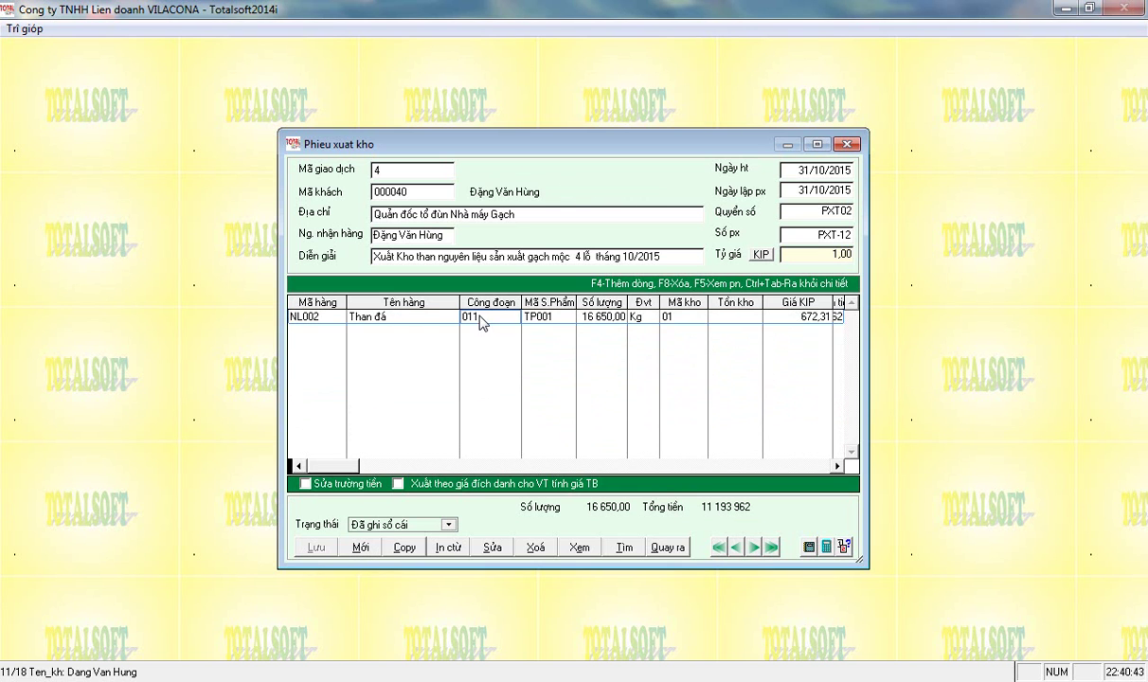
left_click(550, 318)
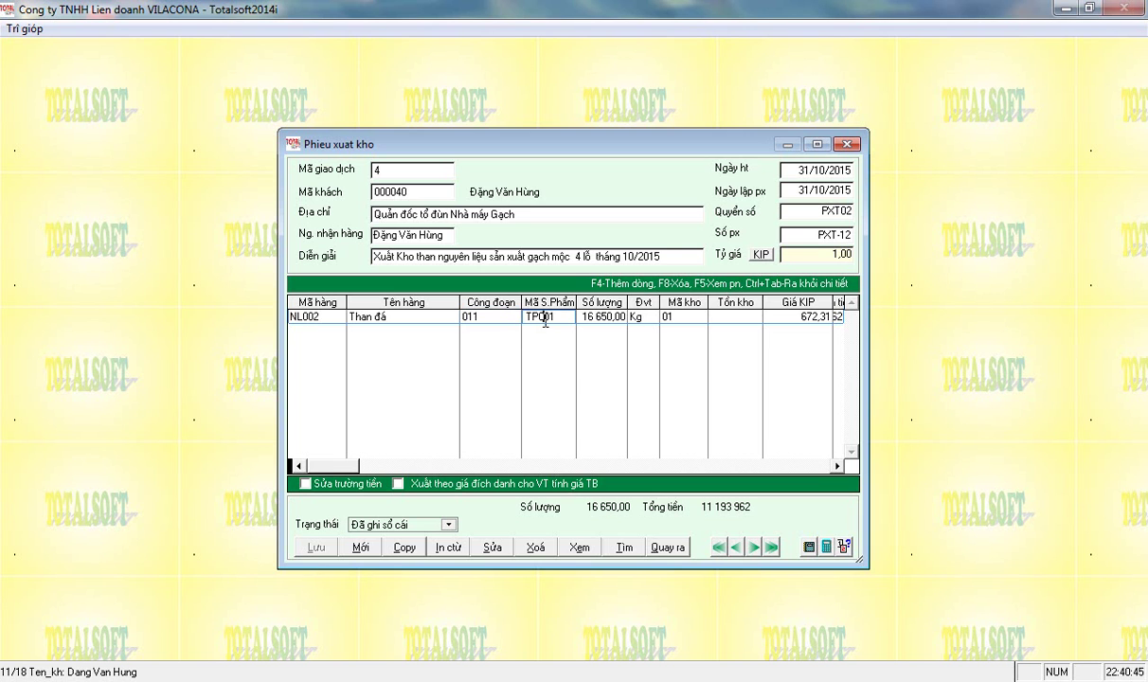
left_click(754, 548)
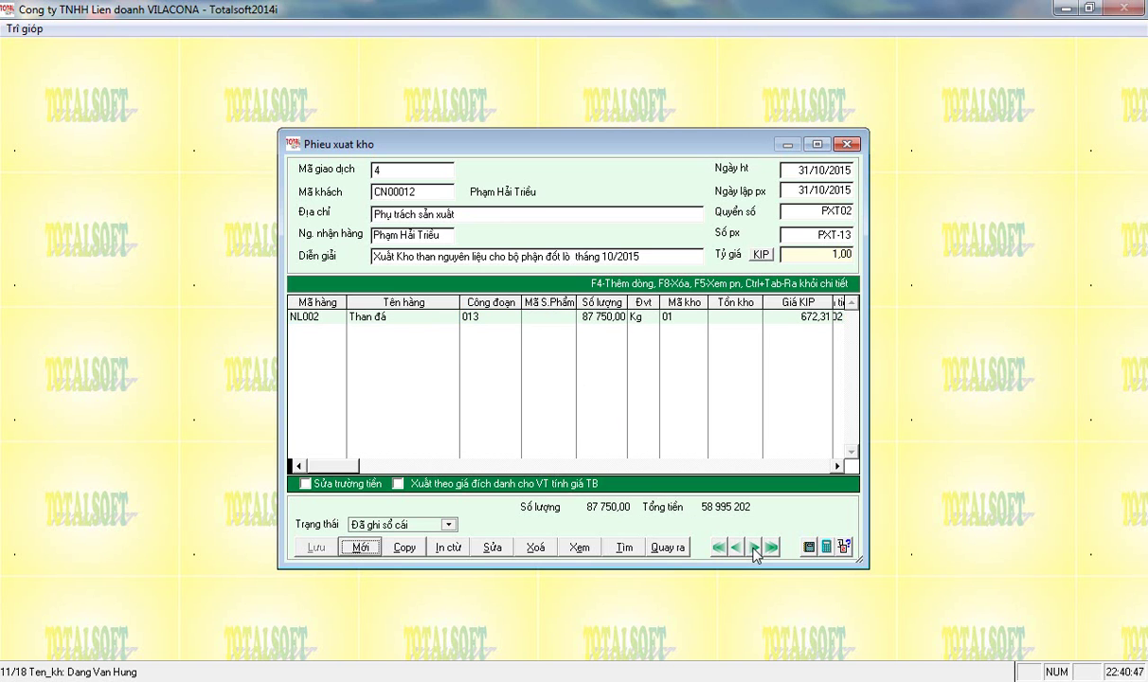
left_click(755, 548)
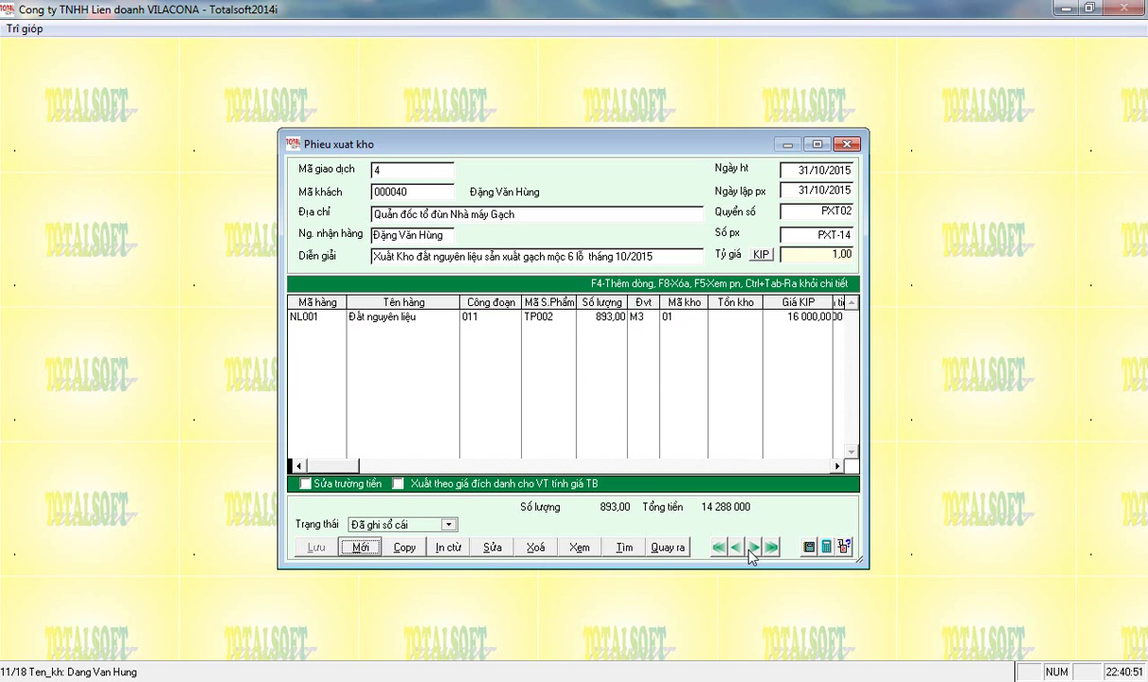
left_click(754, 548)
left_click(755, 548)
left_click(755, 548)
left_click(754, 548)
left_click(679, 549)
left_click(519, 379)
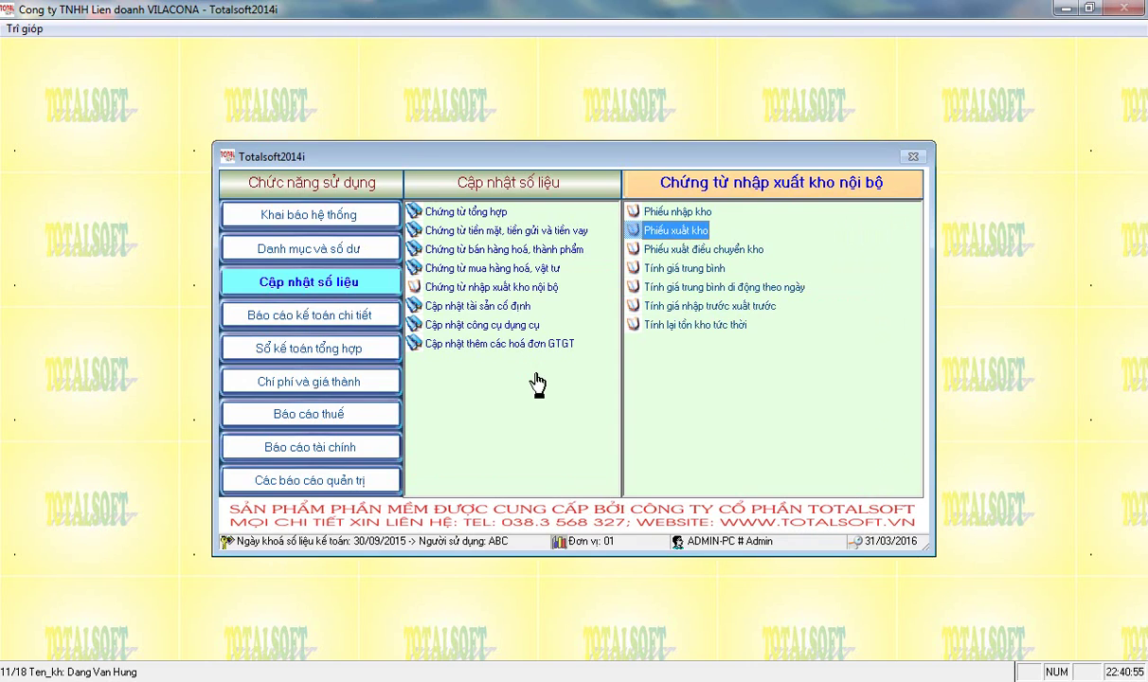
- Generate the product cost summary (Bảng tổng hợp giá thành sản phẩm) for process 01 from the direct-cost product costing reports
left_click(315, 313)
left_click(328, 383)
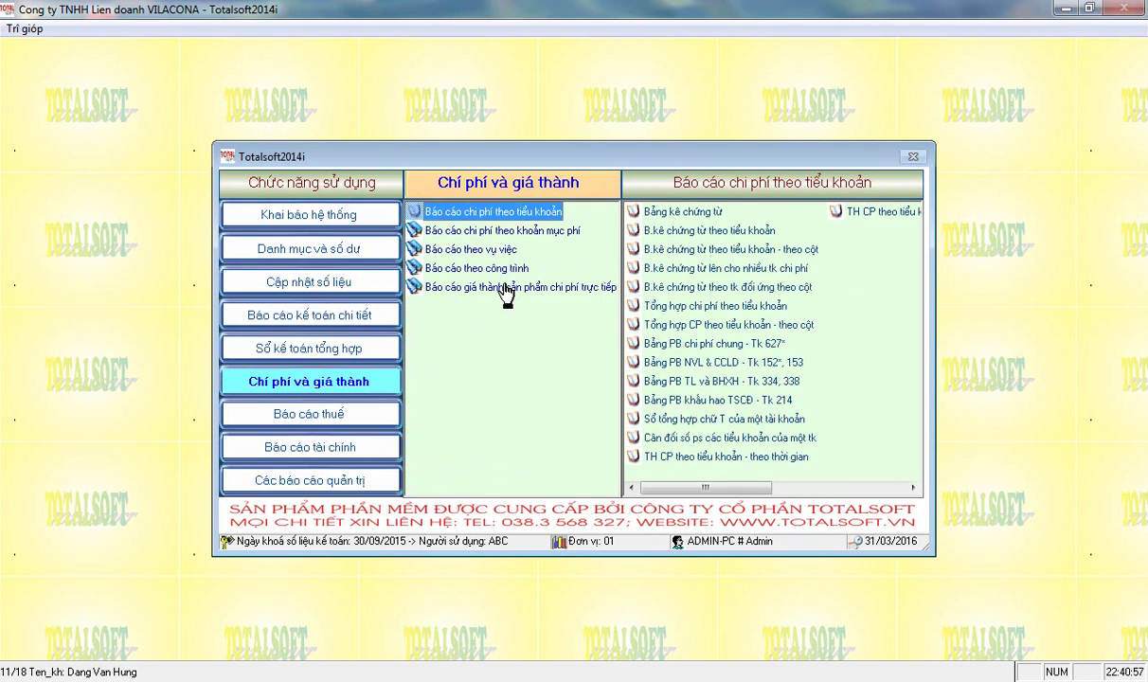
left_click(504, 292)
left_click(650, 215)
type("01")
key("Return")
key("Return")
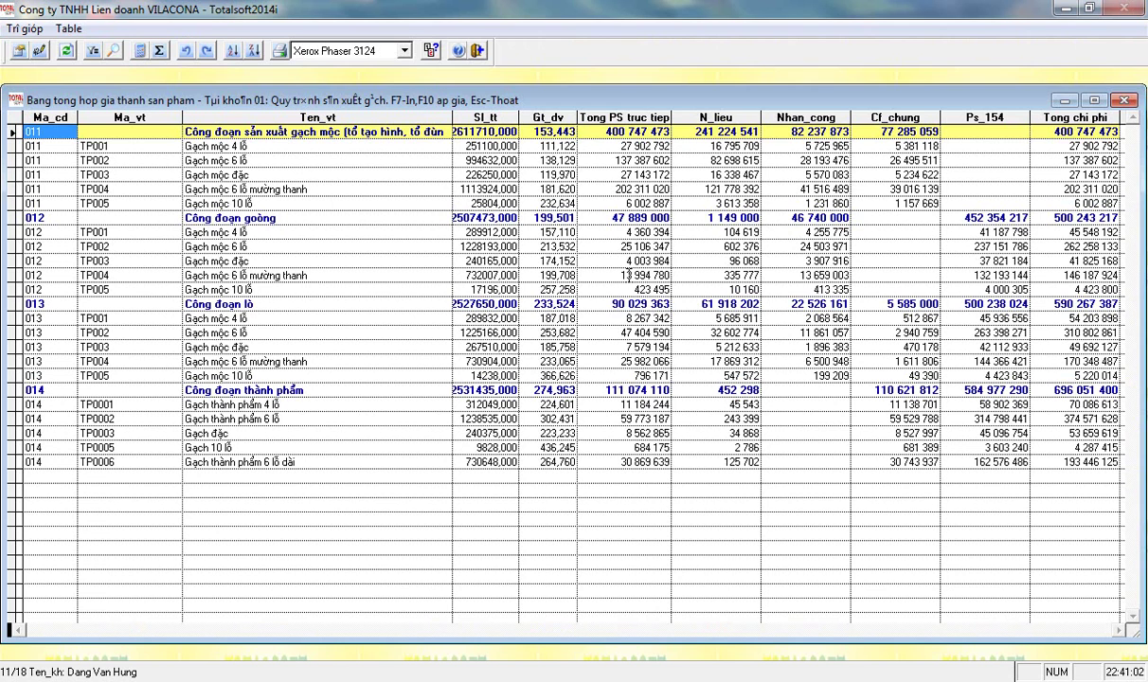
- Examine the unit costs (Gt_dv) of stage 011 raw bricks TP002 to TP005, alongside the stage 014 10-hole brick
left_click(549, 447)
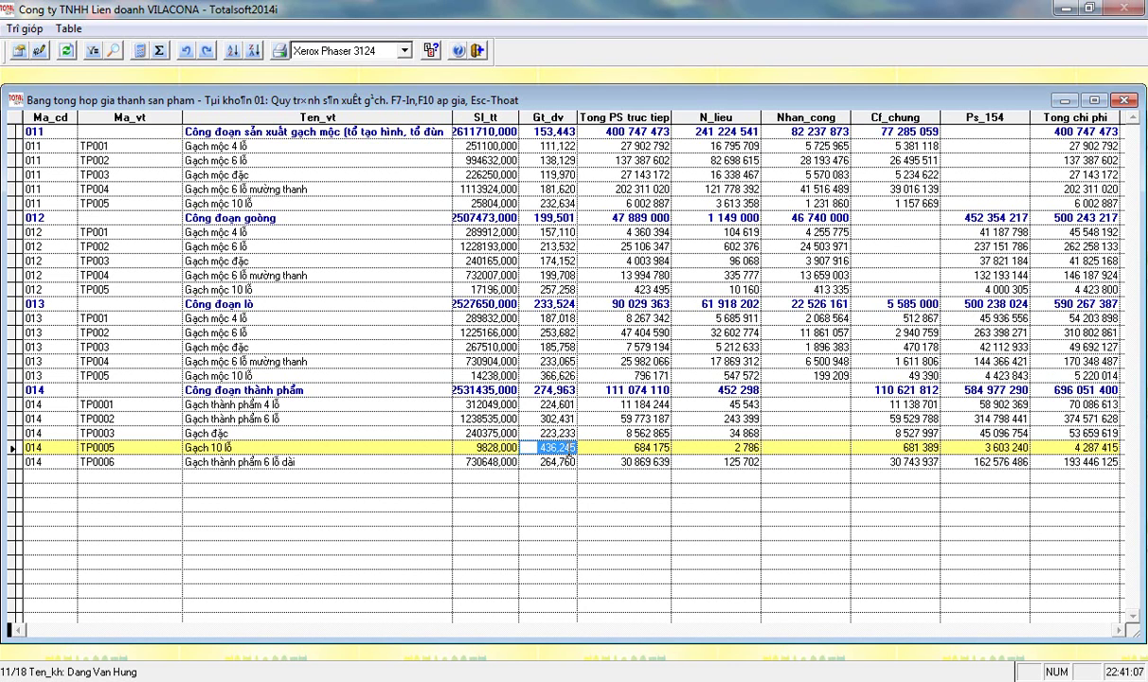
left_click(545, 160)
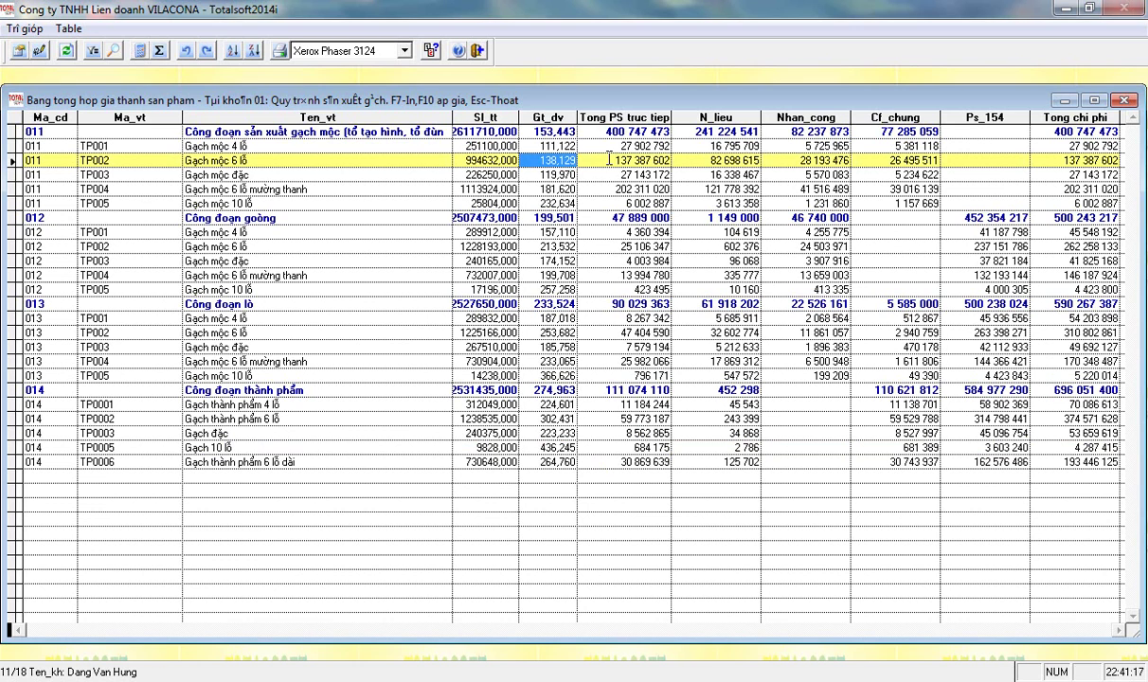
left_click(609, 160)
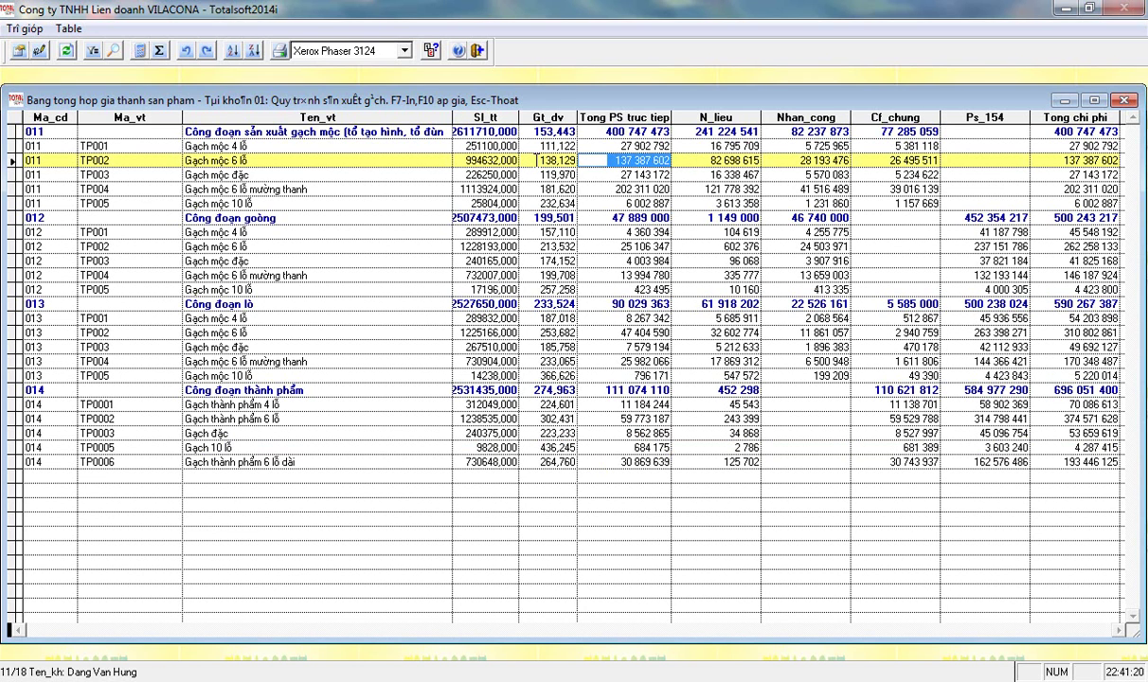
left_click(549, 157)
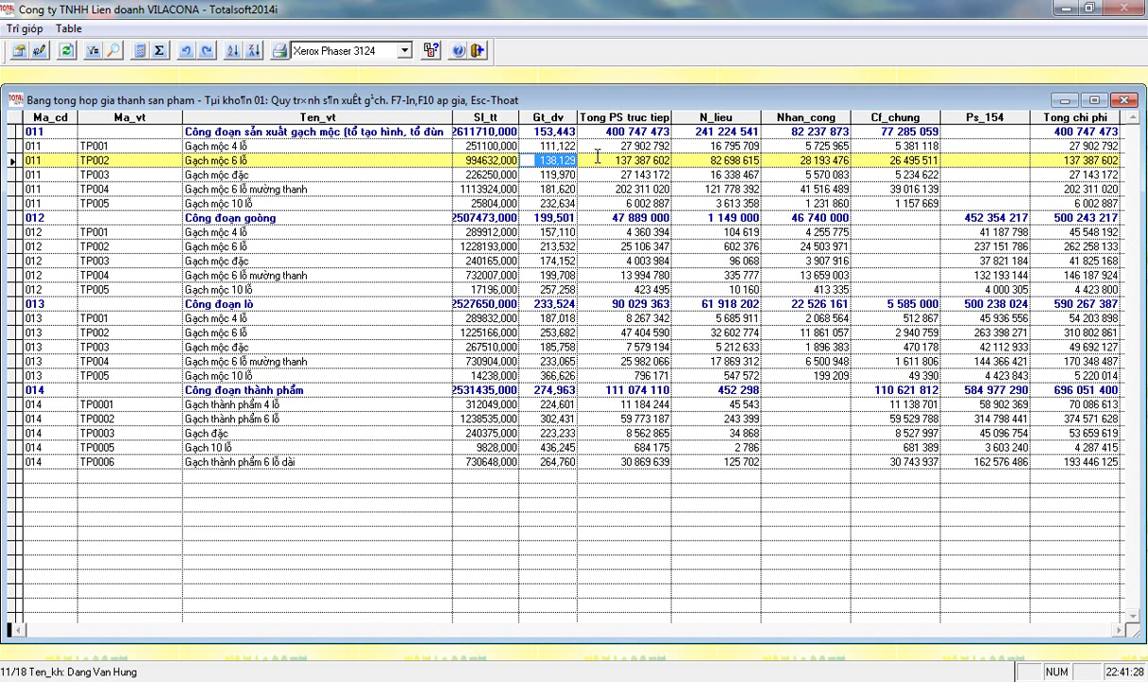
left_click(540, 174)
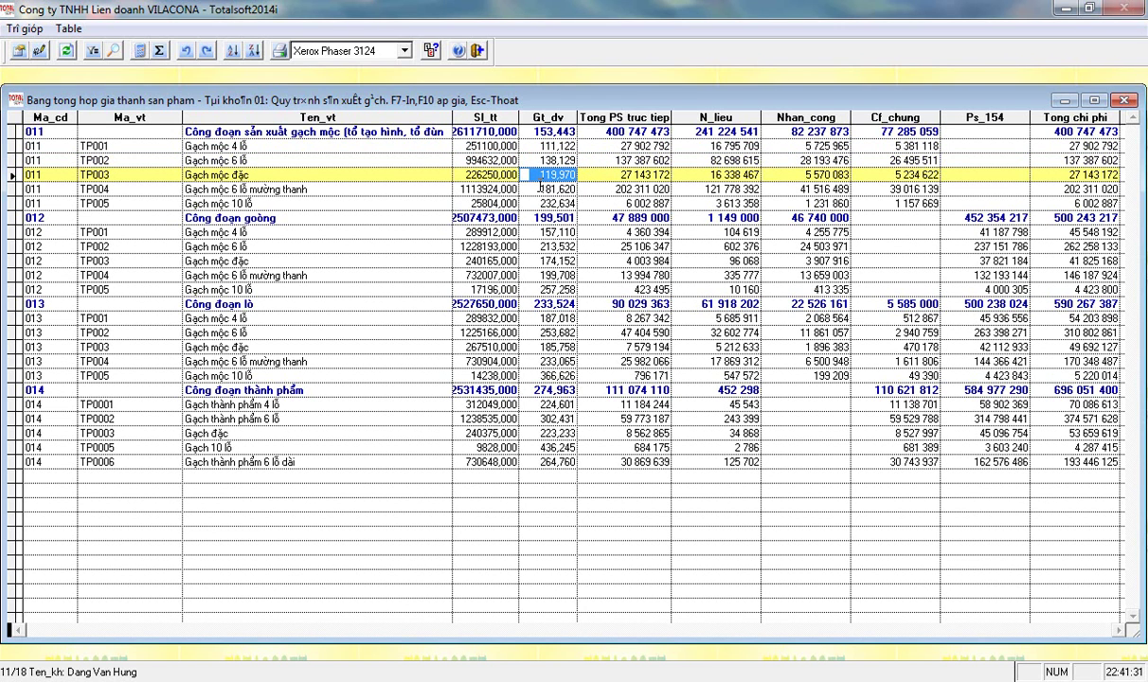
left_click(539, 186)
left_click(535, 203)
double_click(535, 203)
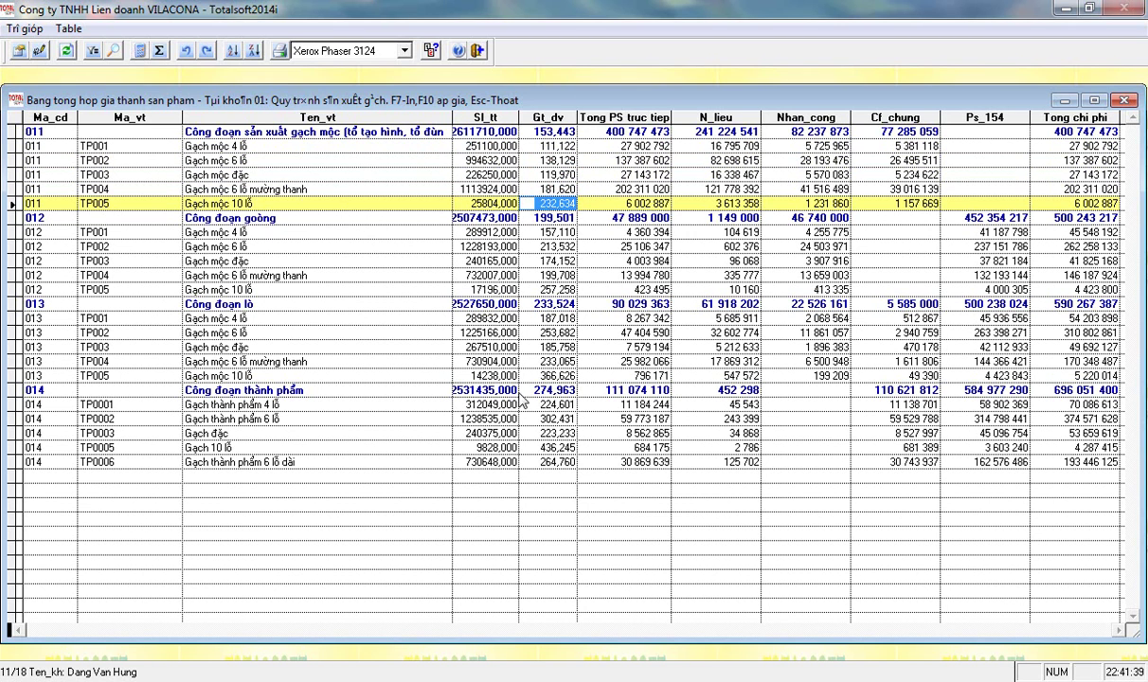
- Compare the stage 014 unit costs of the 10-hole brick, the finished 4-hole brick and the solid brick
left_click(540, 447)
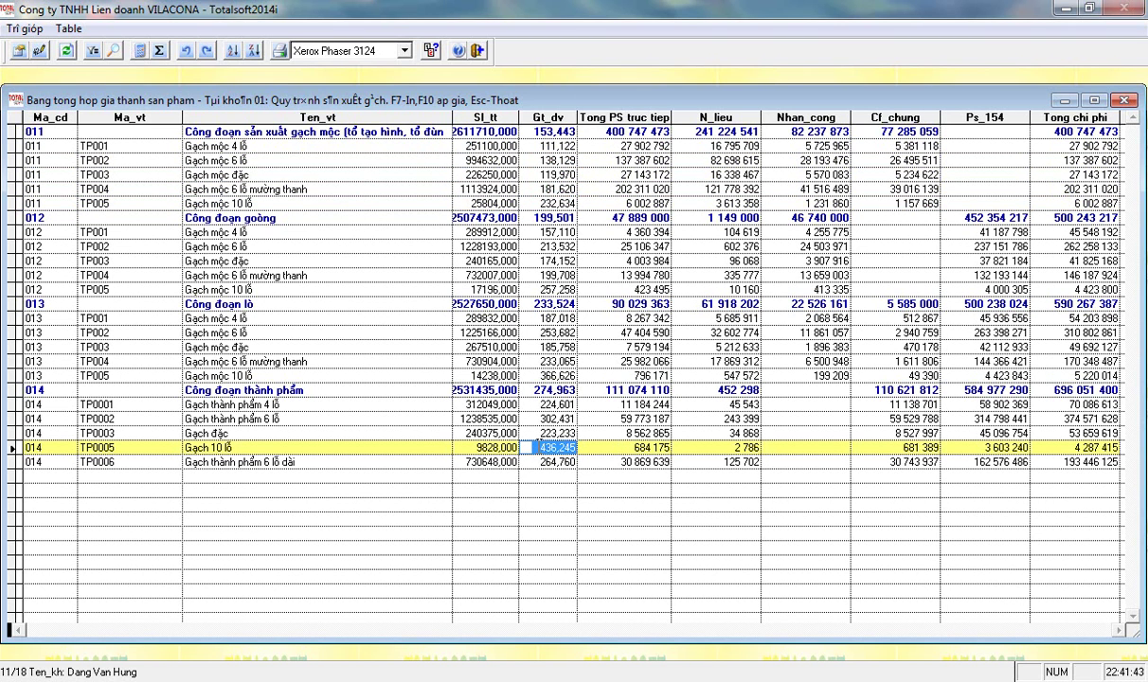
left_click(533, 403)
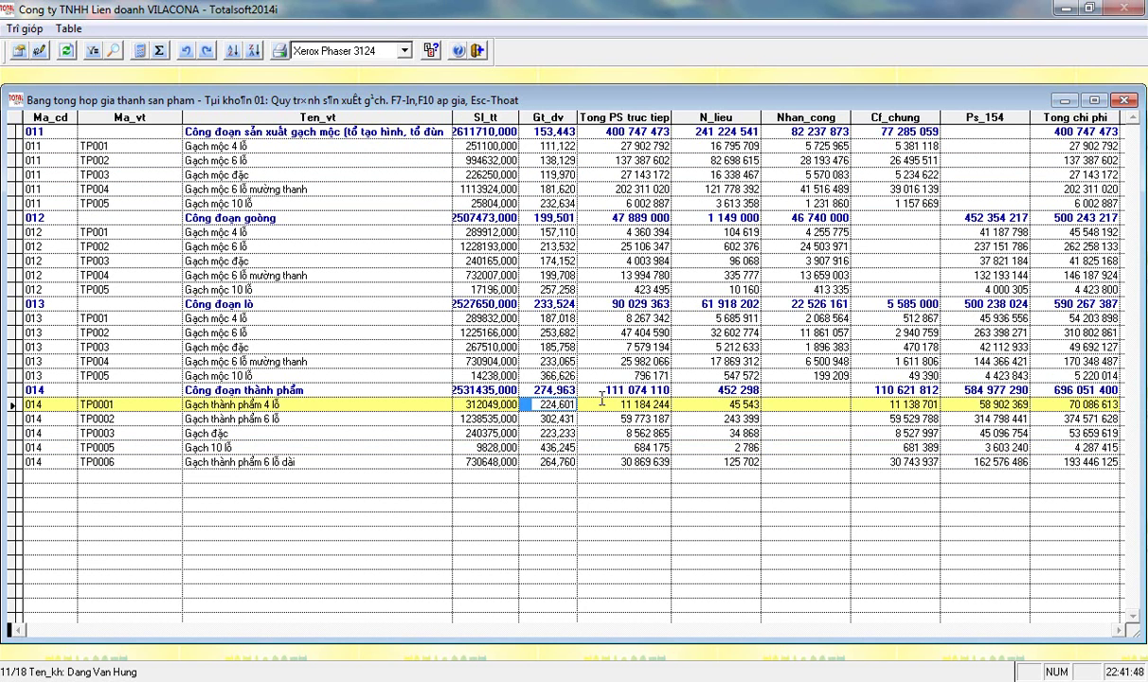
left_click(533, 428)
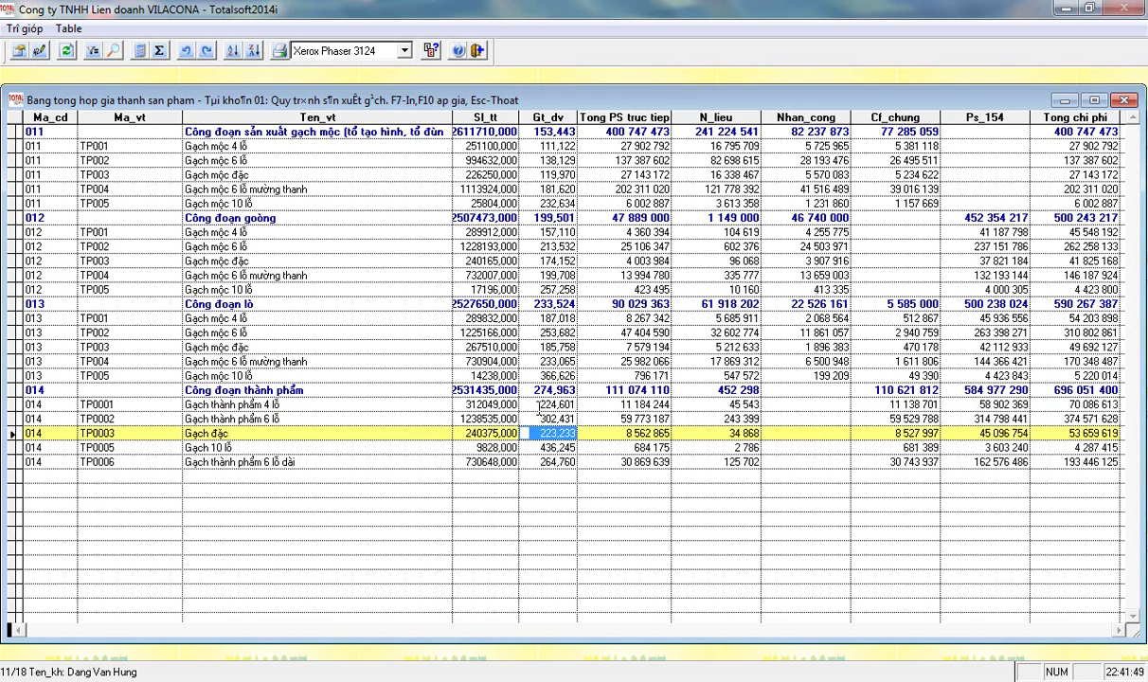
key("Up")
key("Up")
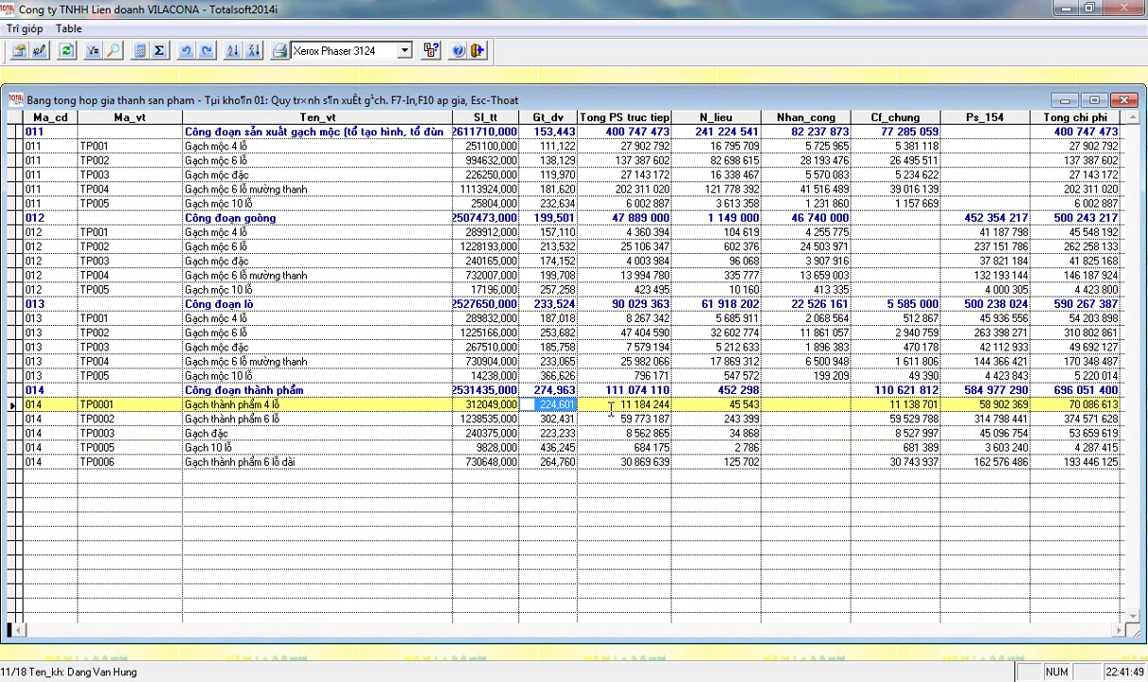
left_click(530, 433)
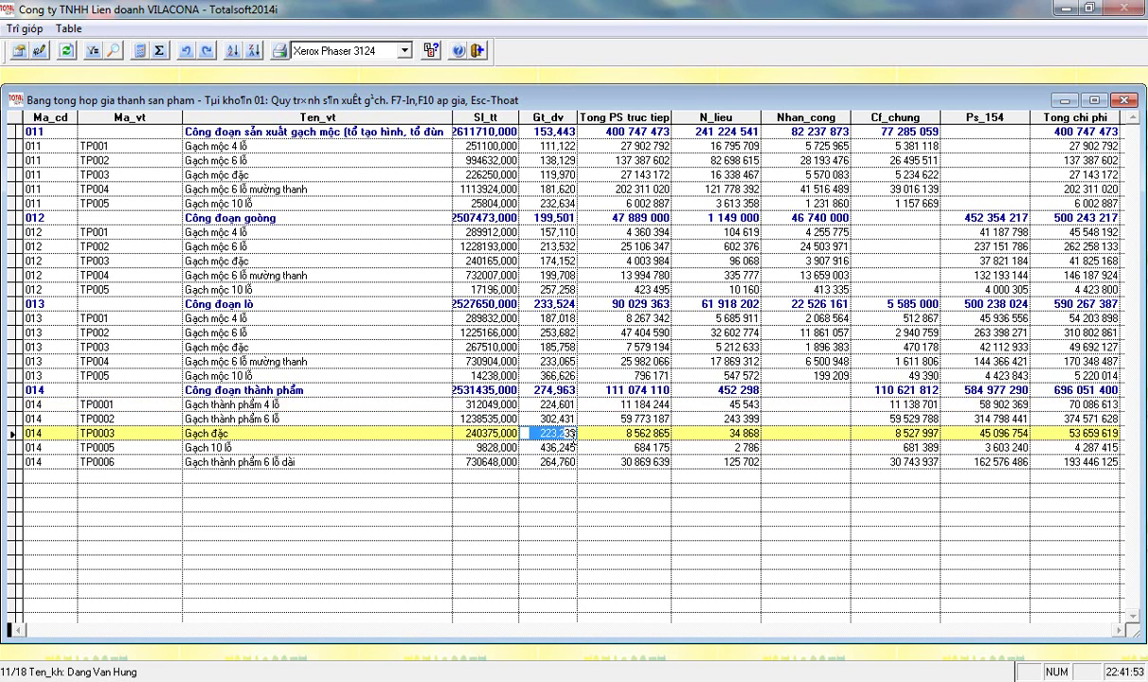
- Compare the brick unit costs across stages 011, 012, 013 and 014 in the cost summary
left_click(536, 146)
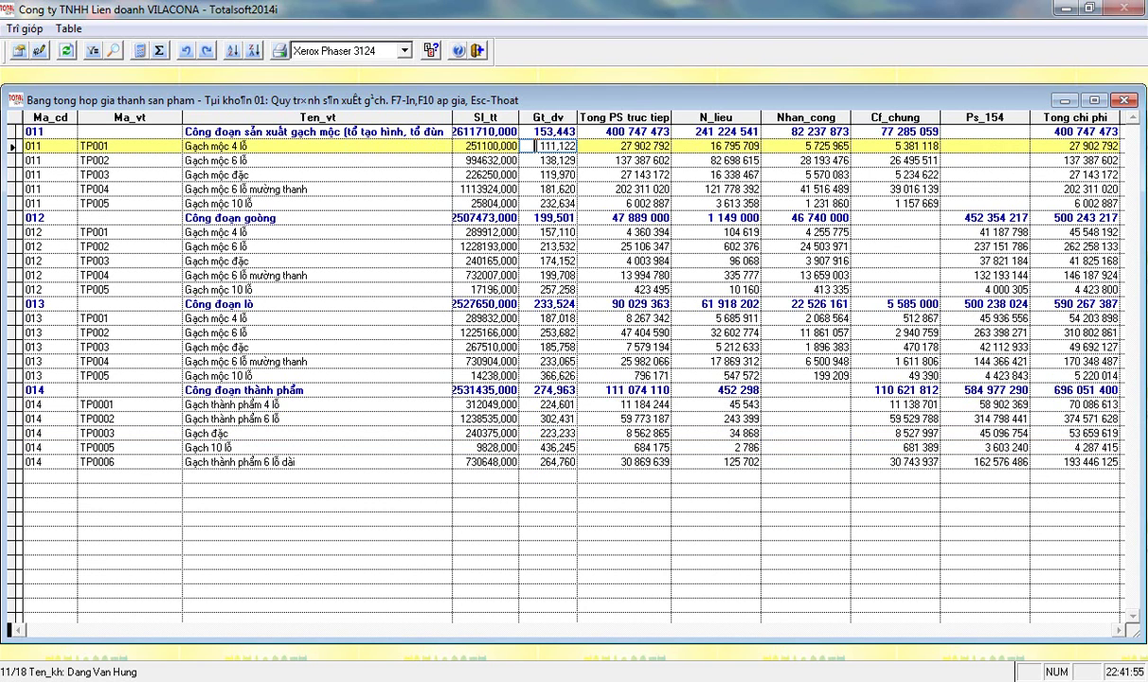
left_click(528, 174)
left_click(541, 245)
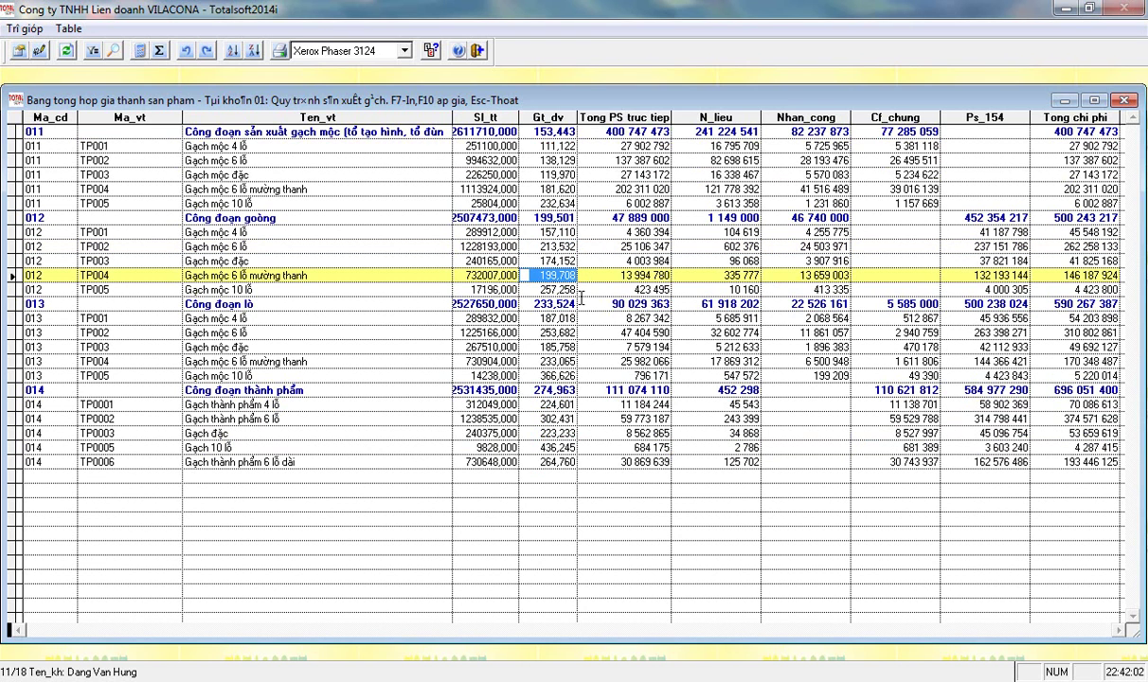
left_click(530, 333)
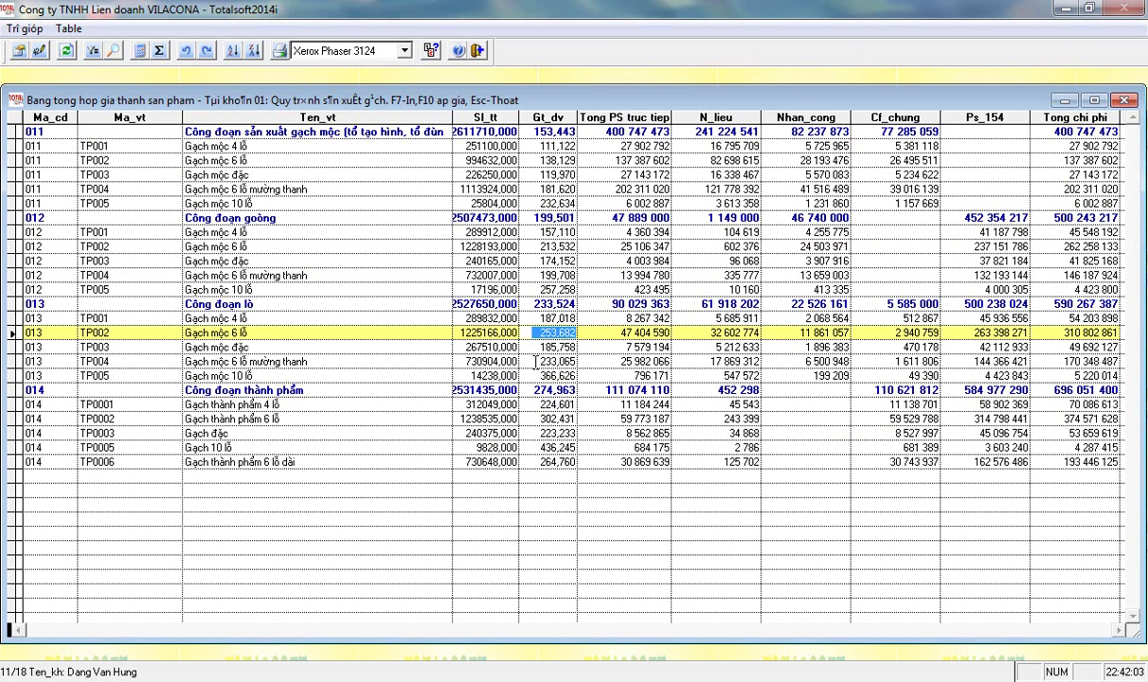
left_click(585, 360)
left_click(594, 403)
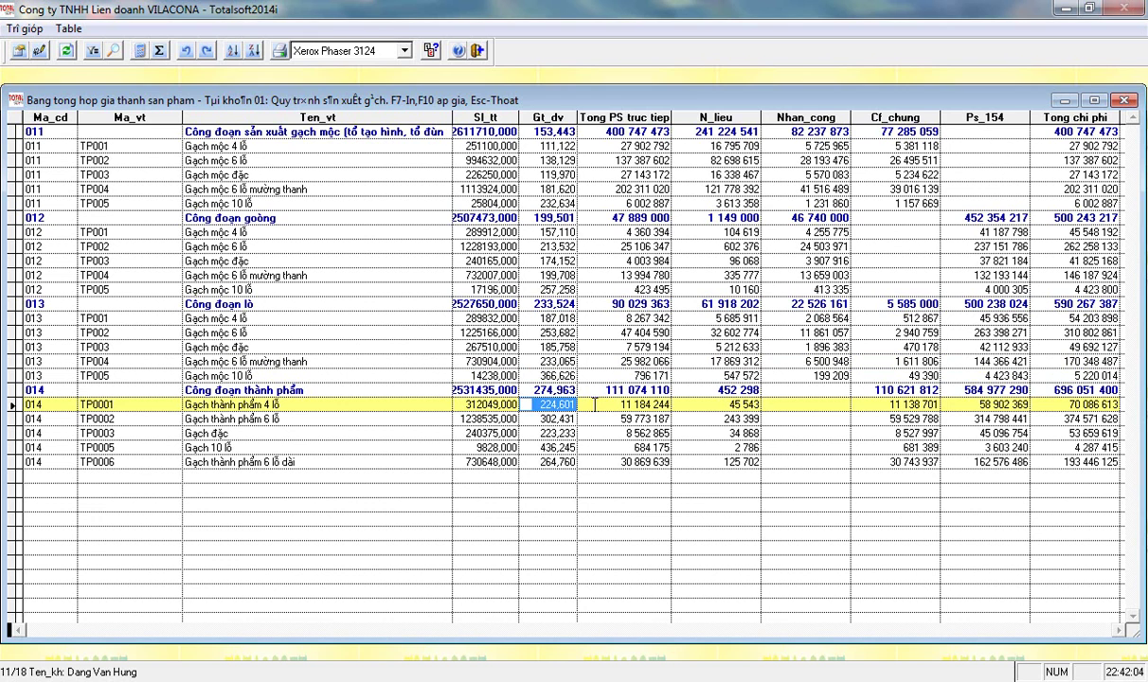
left_click(530, 317)
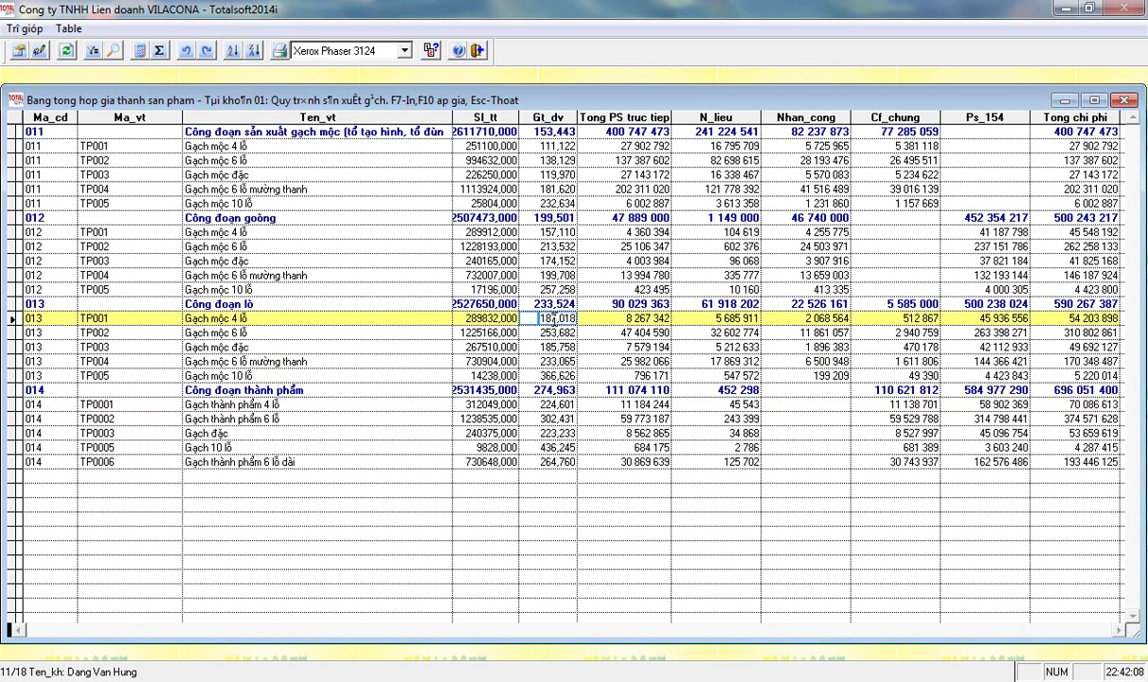
- Compare the 4-hole and solid raw brick unit costs across stages 013, 012 and 011, check stage 014's long 6-hole brick, and close the summary
key("Down")
key("Down")
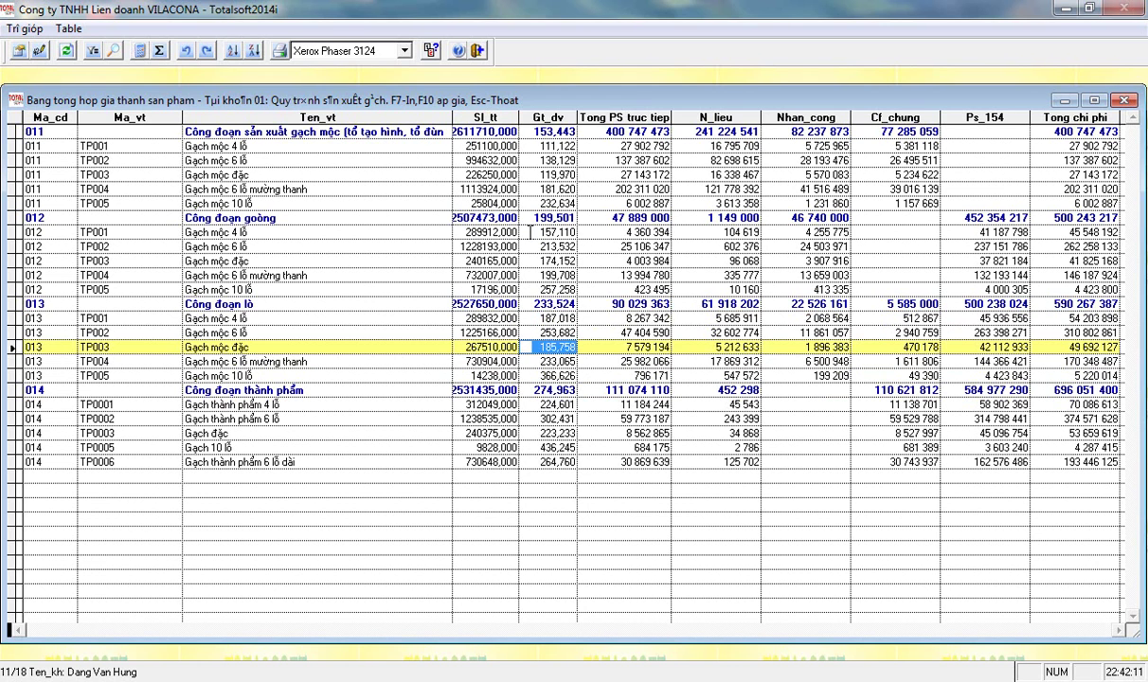
left_click(545, 275)
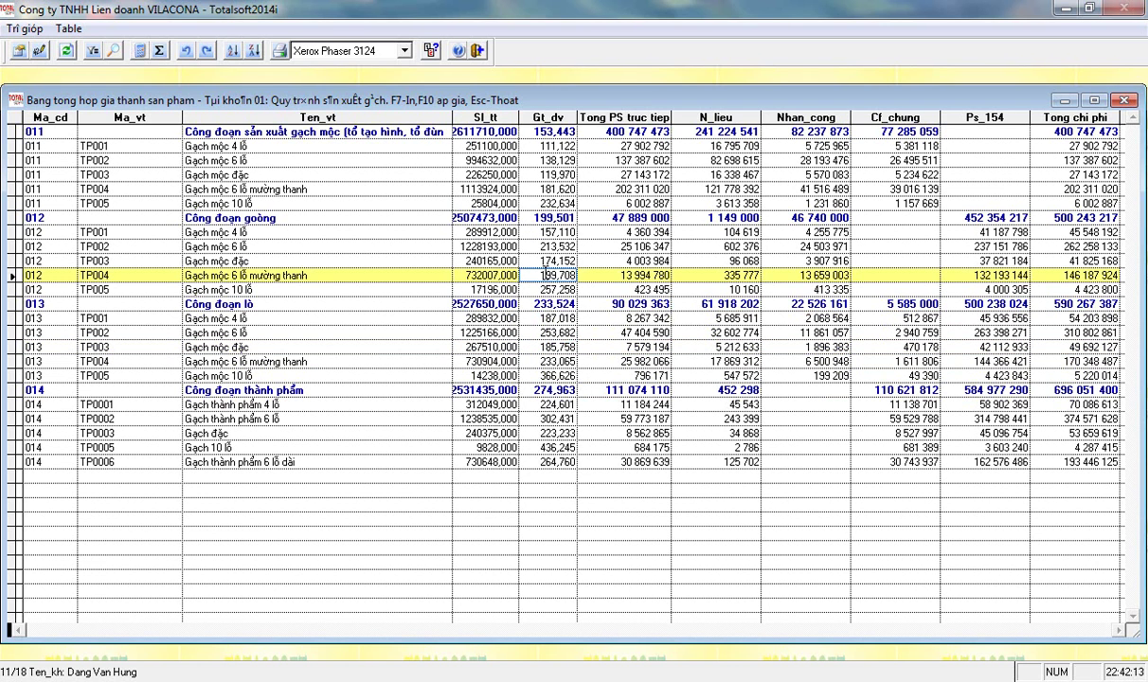
key("Up")
key("Up")
key("Up")
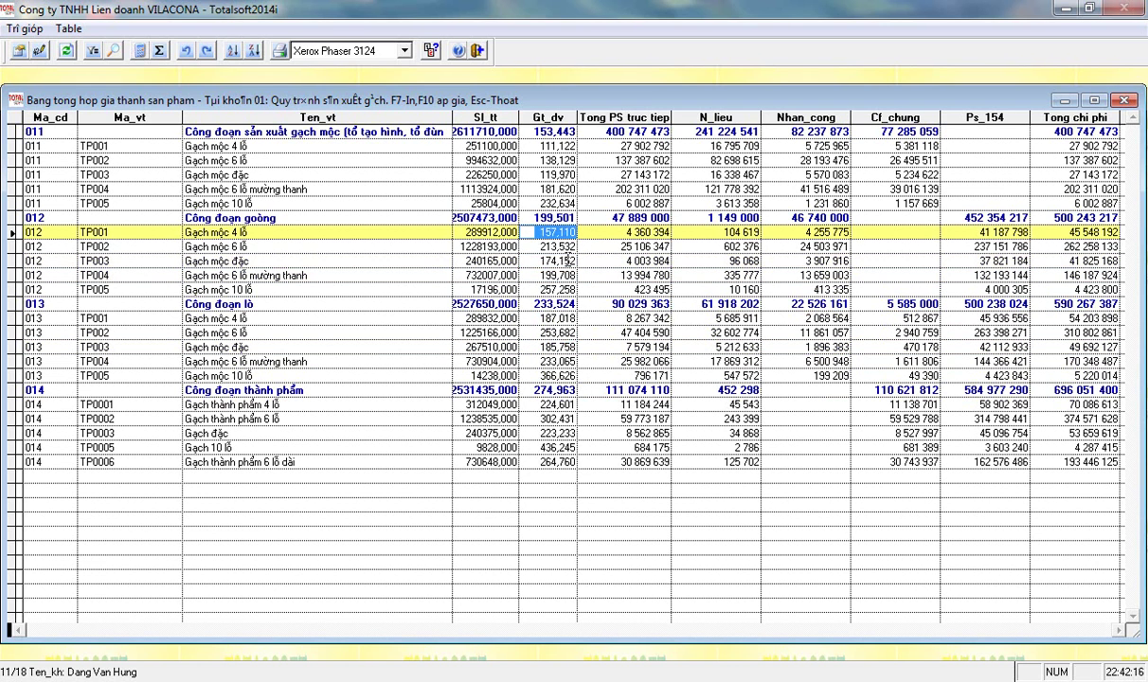
left_click(543, 261)
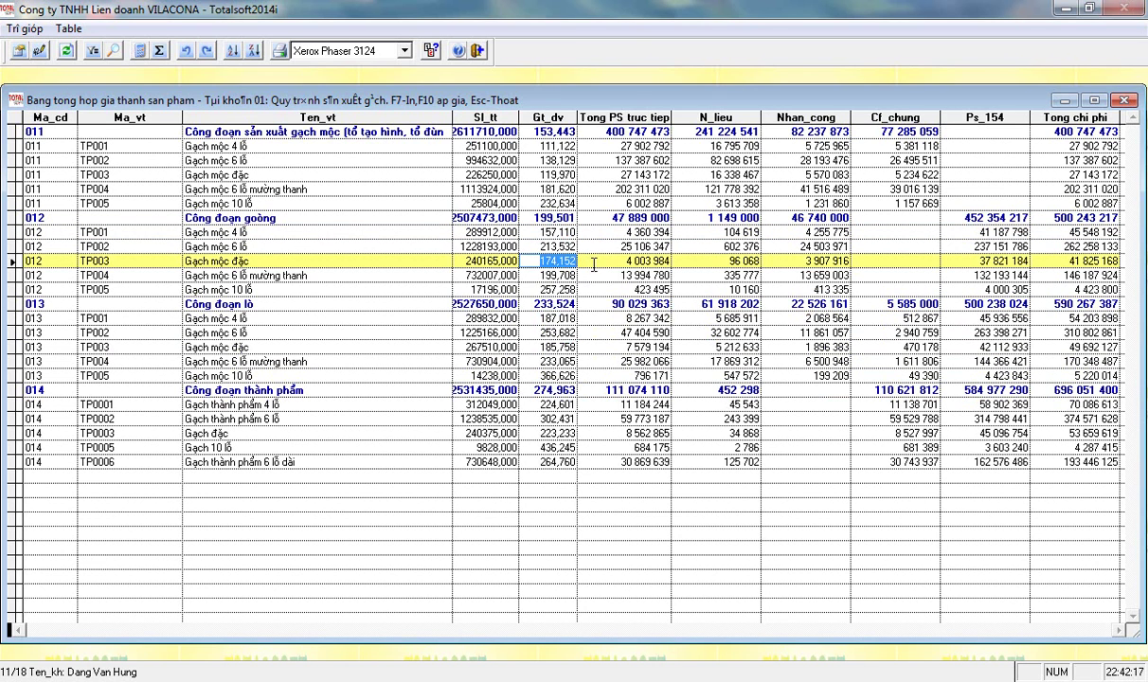
left_click(524, 146)
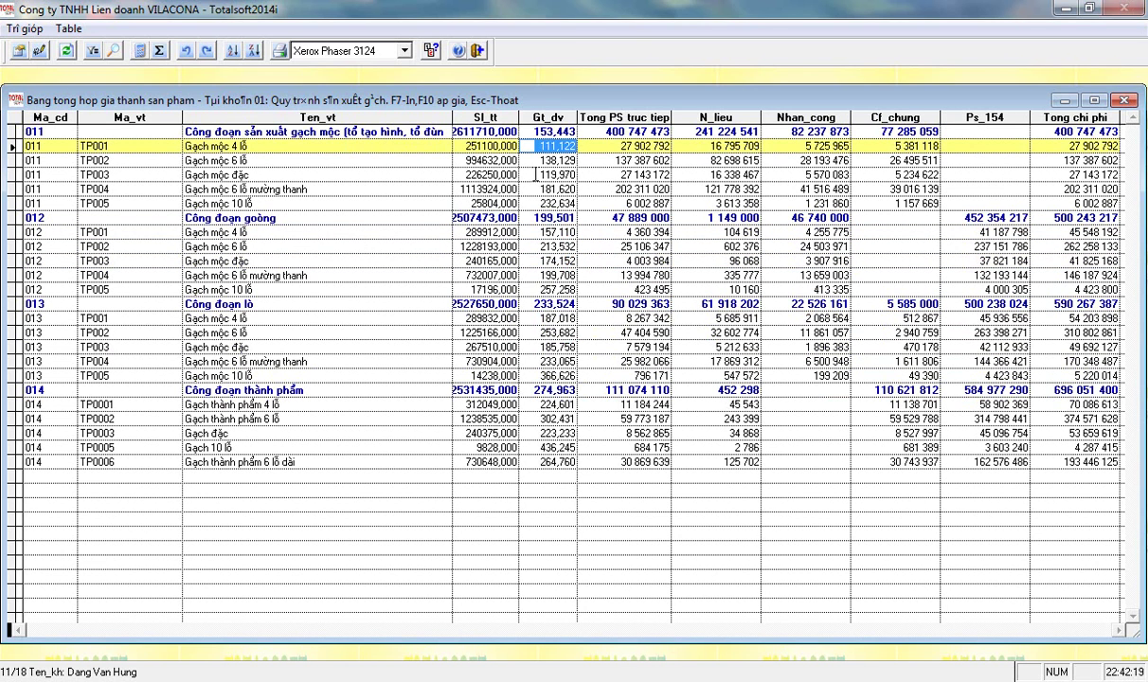
left_click(533, 174)
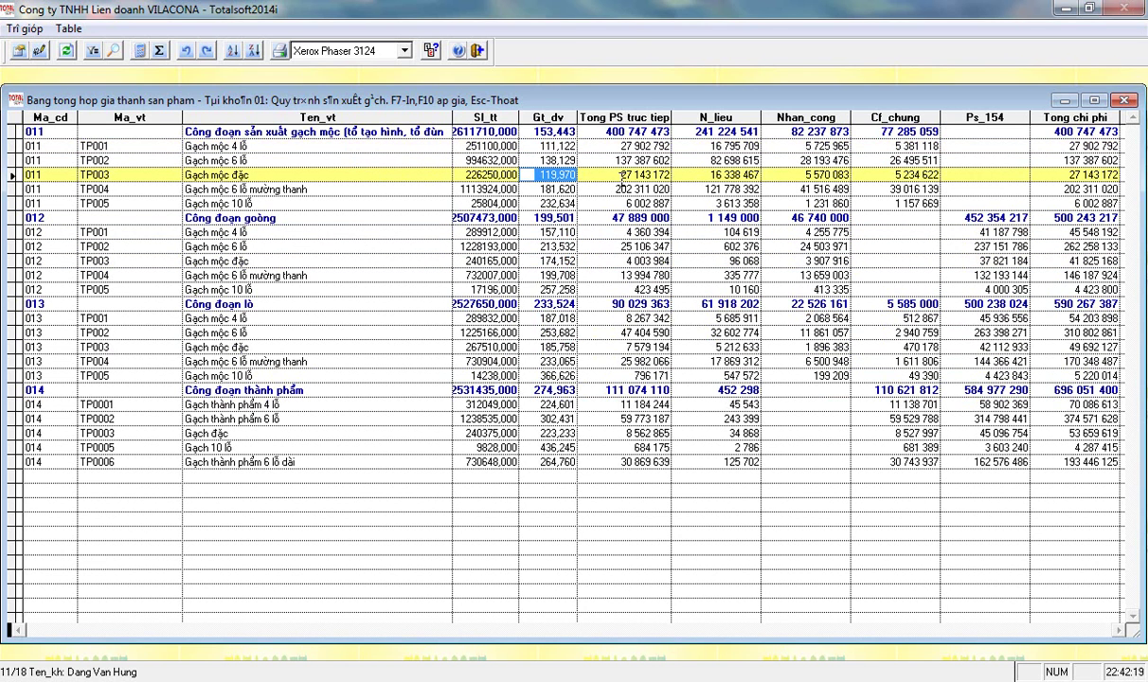
left_click(543, 461)
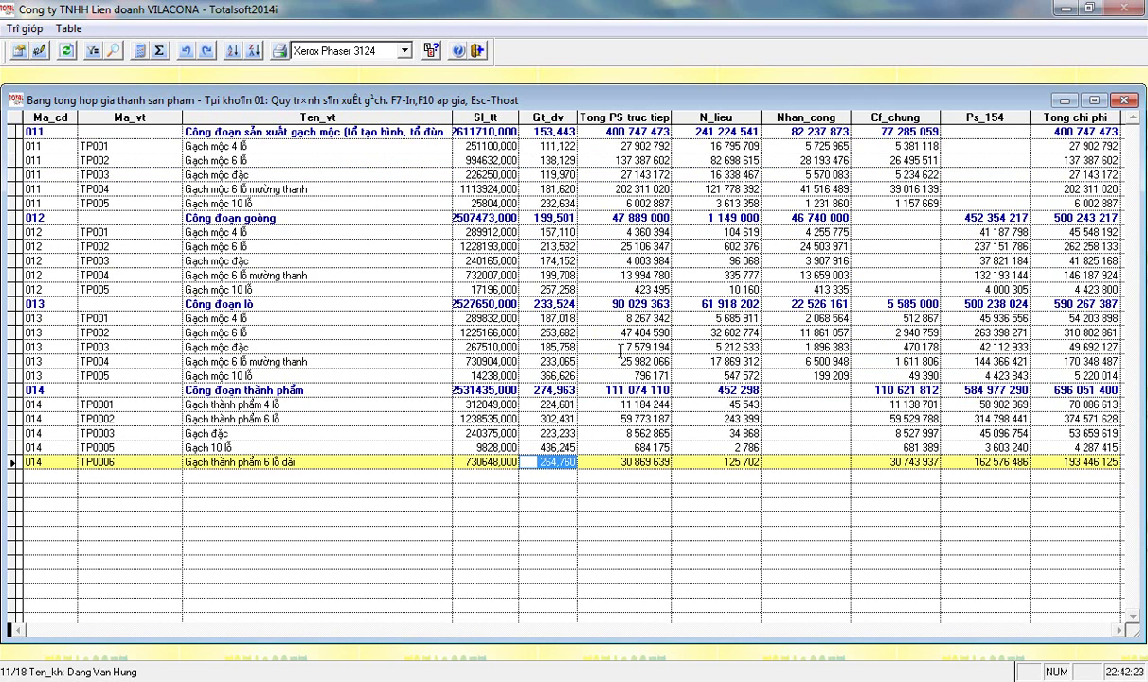
key("Escape")
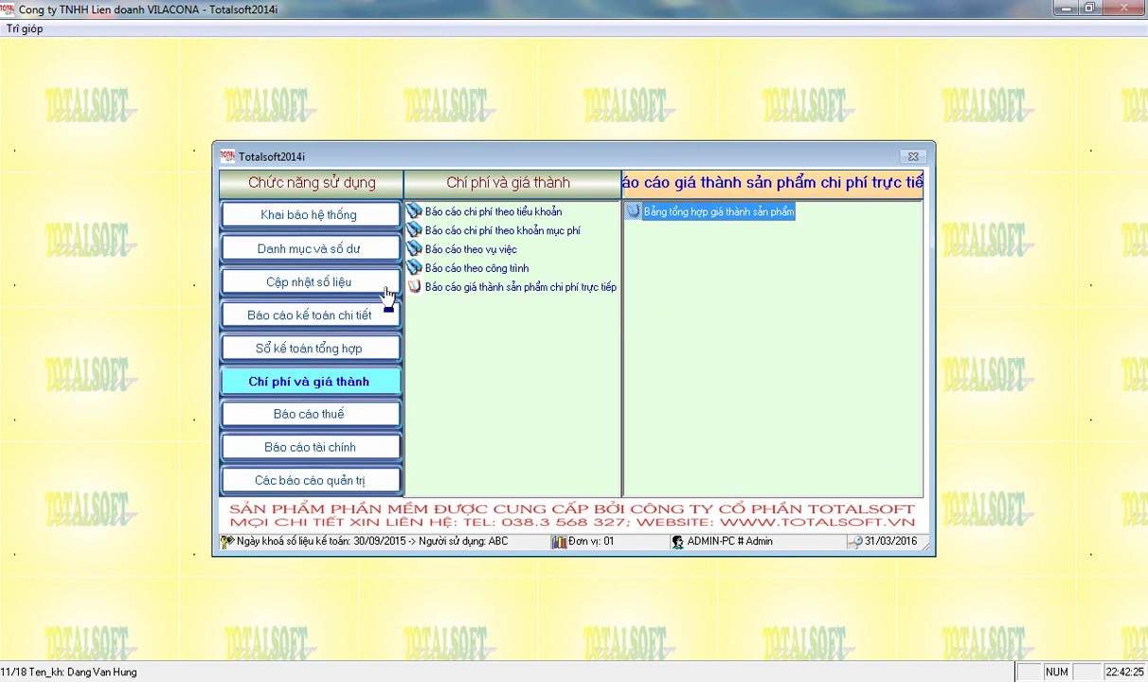
- View the fixed asset information list (Cập nhật thông tin về tài sản) from the data update functions, and close it
left_click(332, 288)
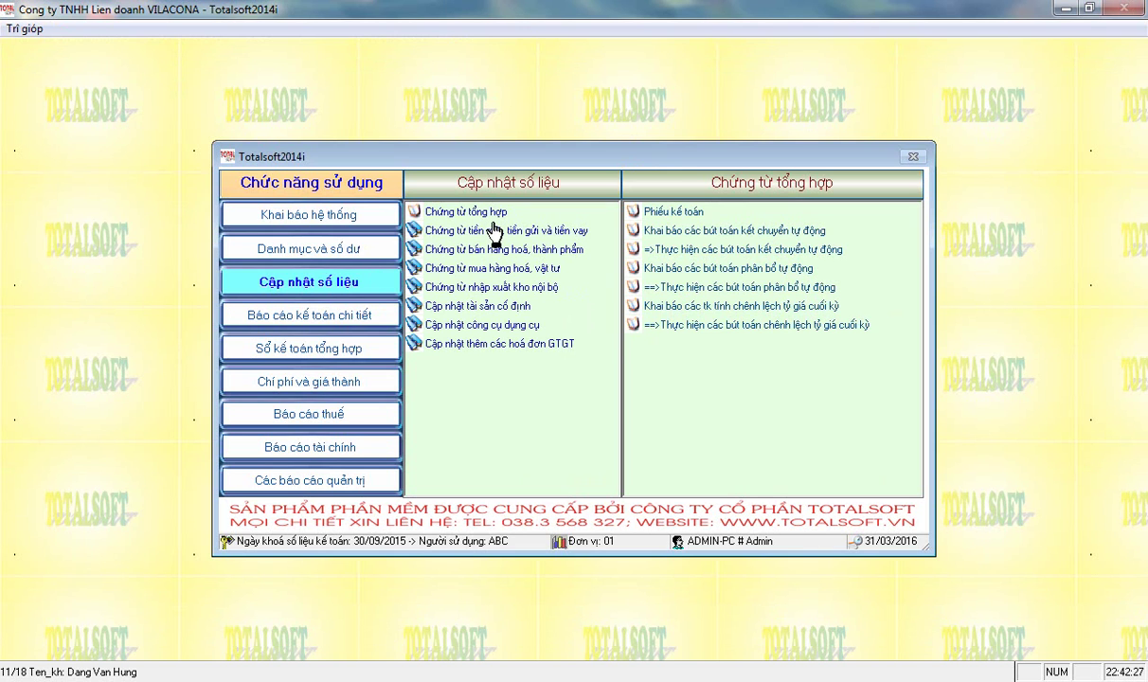
left_click(463, 304)
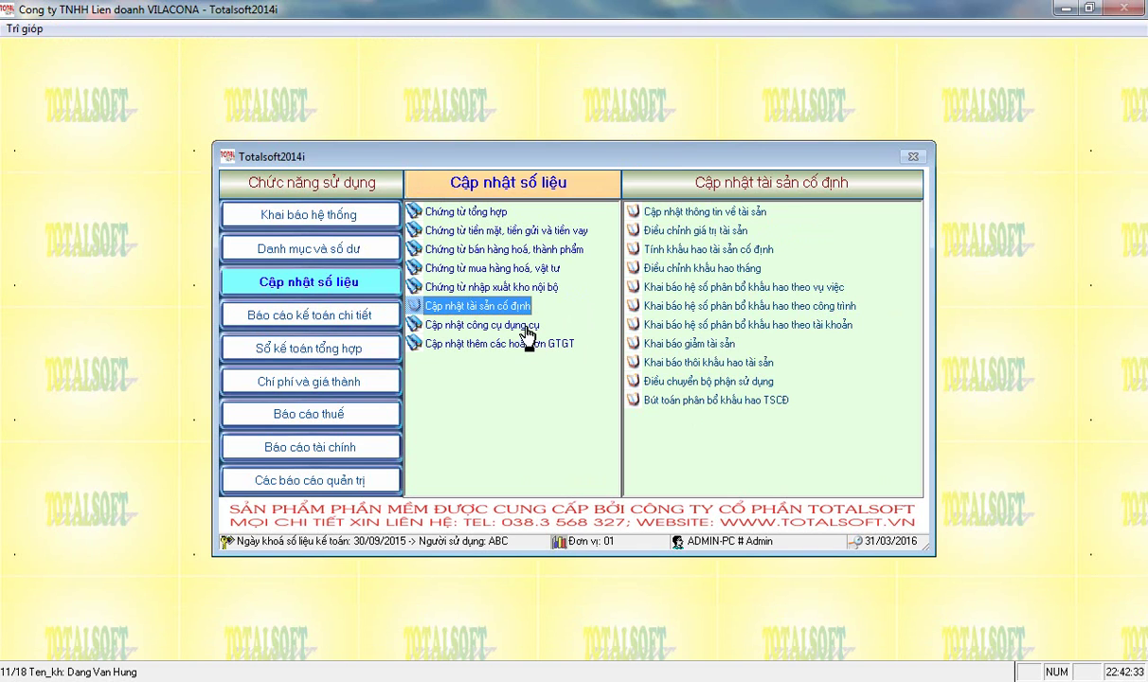
left_click(655, 417)
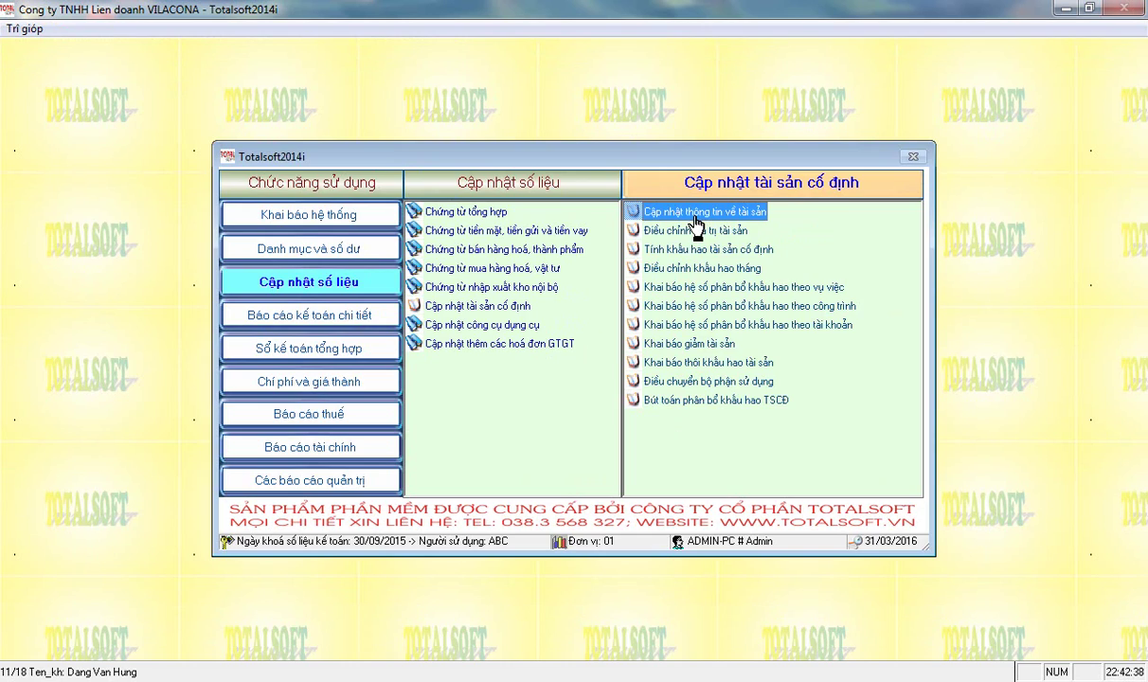
double_click(696, 216)
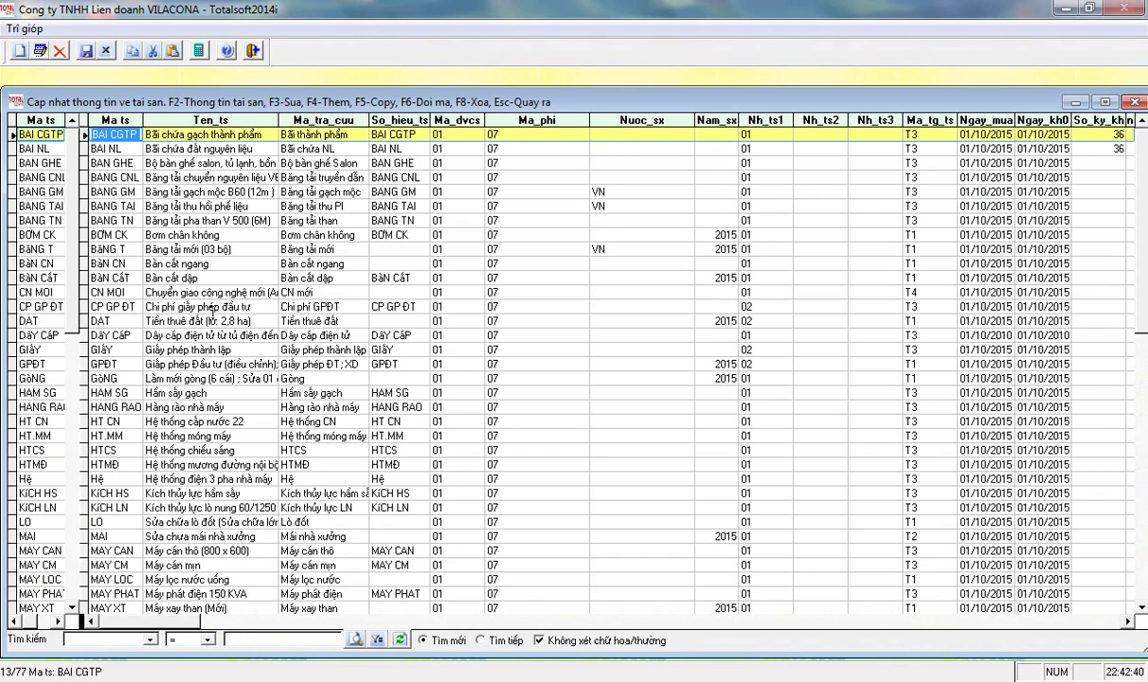
key("Escape")
- Generate the account trial balance (Bang can doi phat sinh cac tai khoan) and examine the opening debit balance of account 211
left_click(291, 440)
double_click(666, 216)
key("Return")
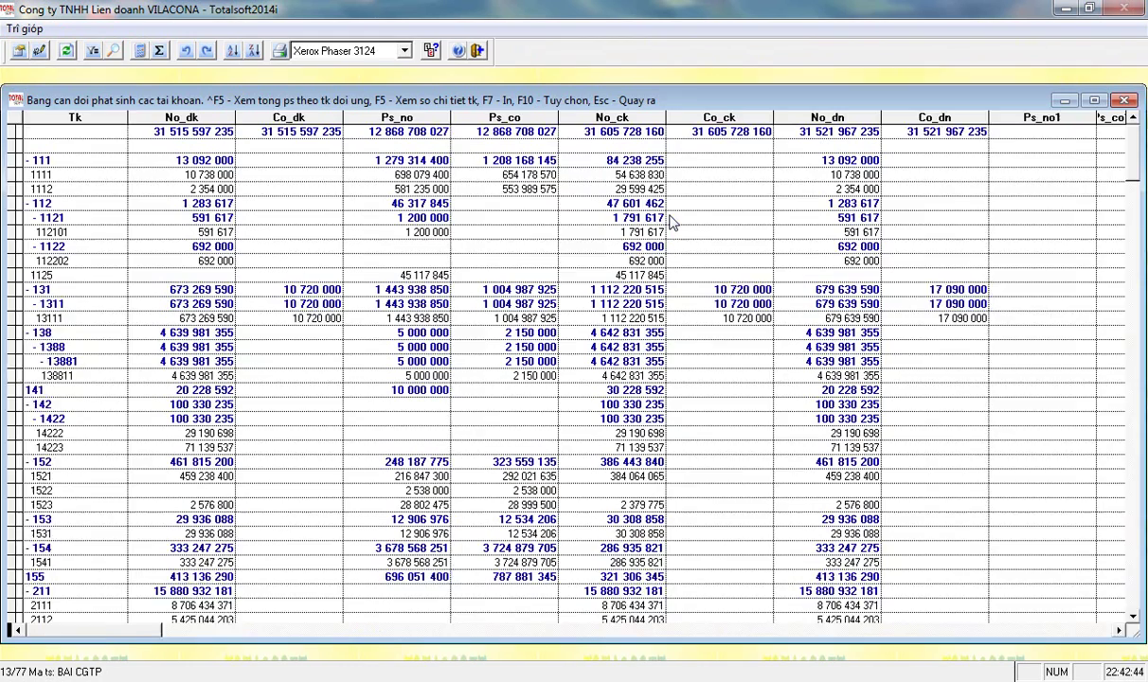
scroll(326, 414, "down", 3)
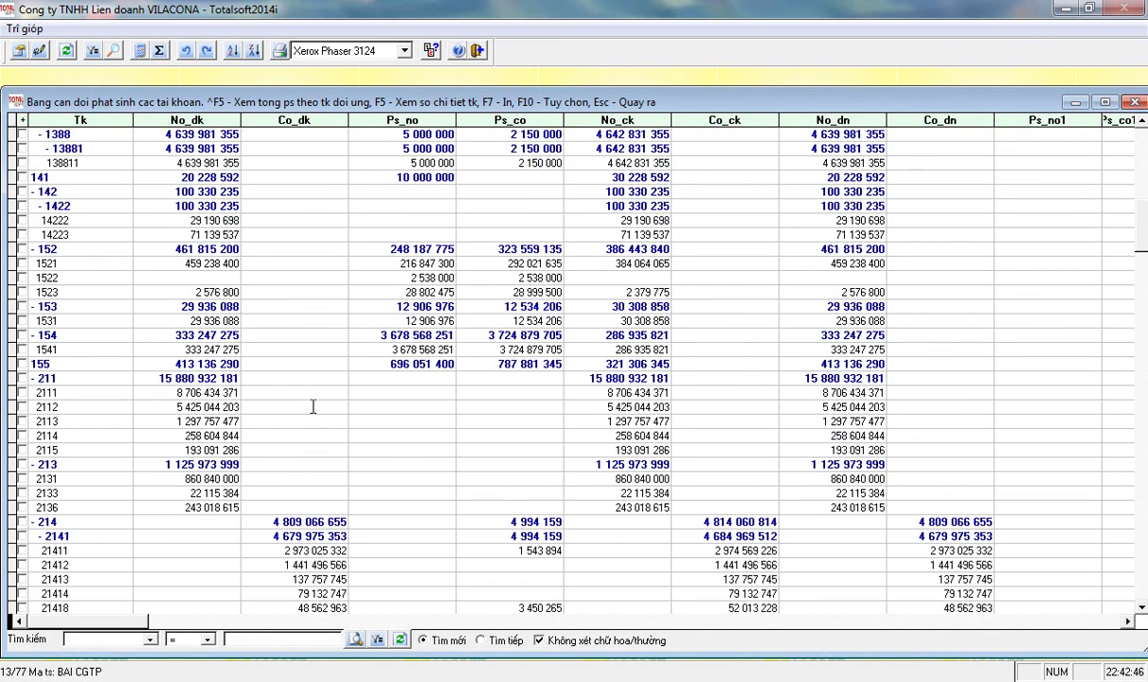
left_click(175, 379)
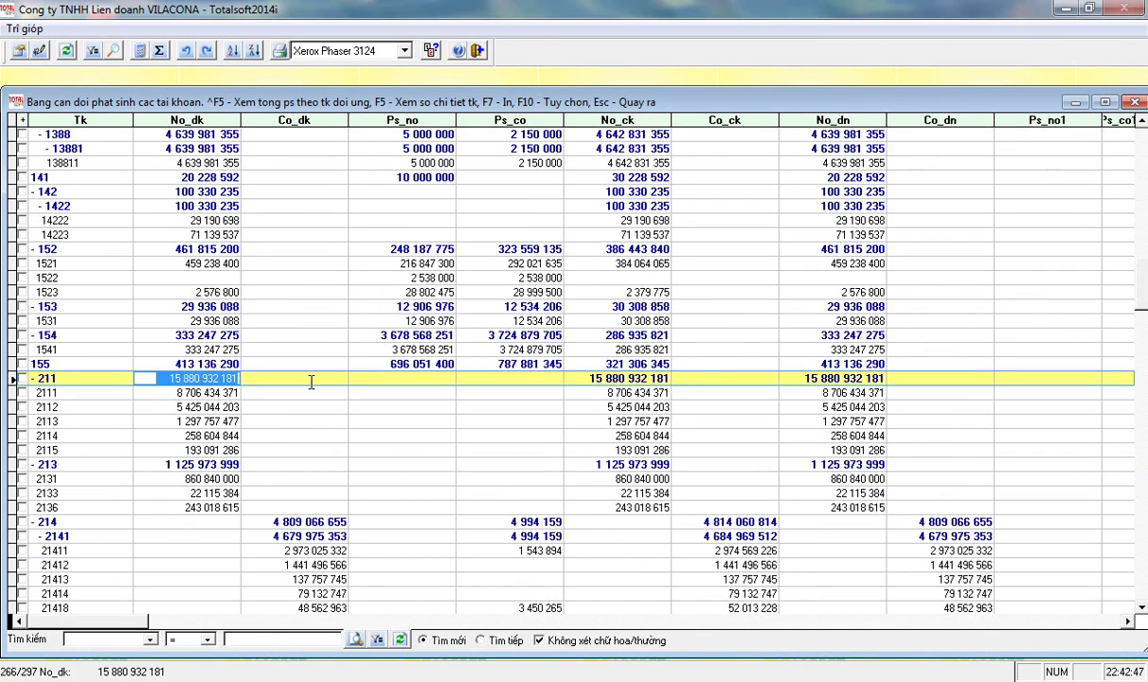